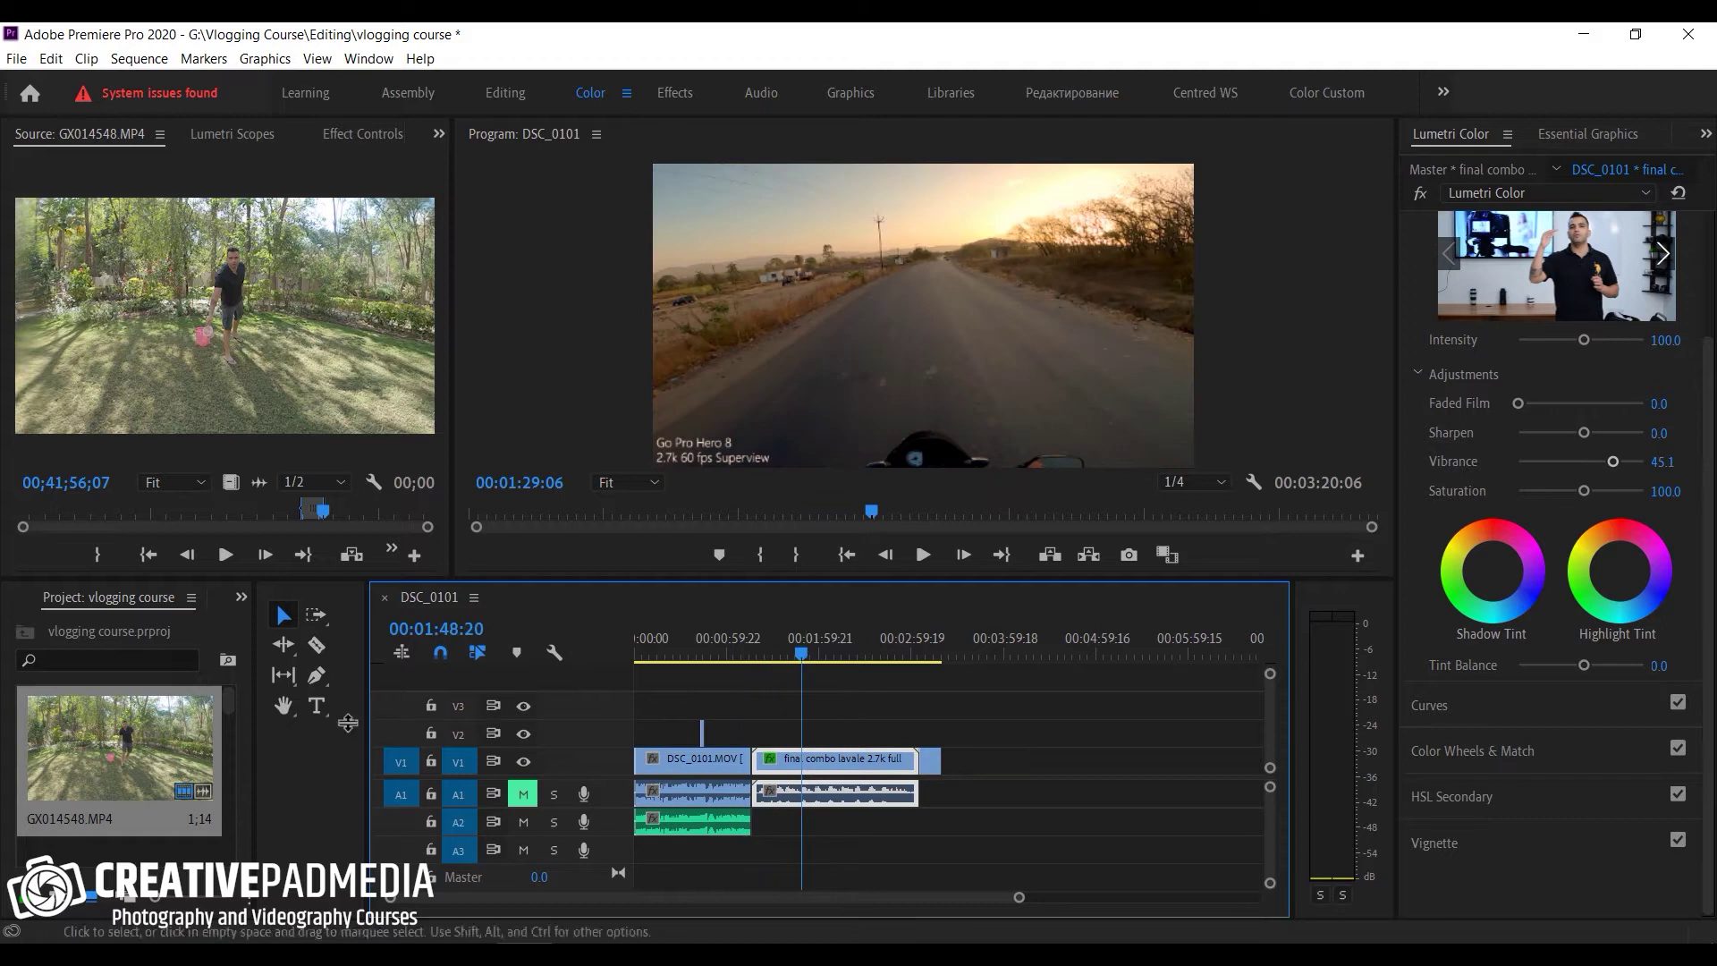
Step: Split the final combo clip and its audio at 00:02:17:21 with the Razor tool
{"action": "left_click_drag", "start_coordinate": [807, 655], "coordinate": [847, 657]}
{"action": "left_click", "coordinate": [316, 645]}
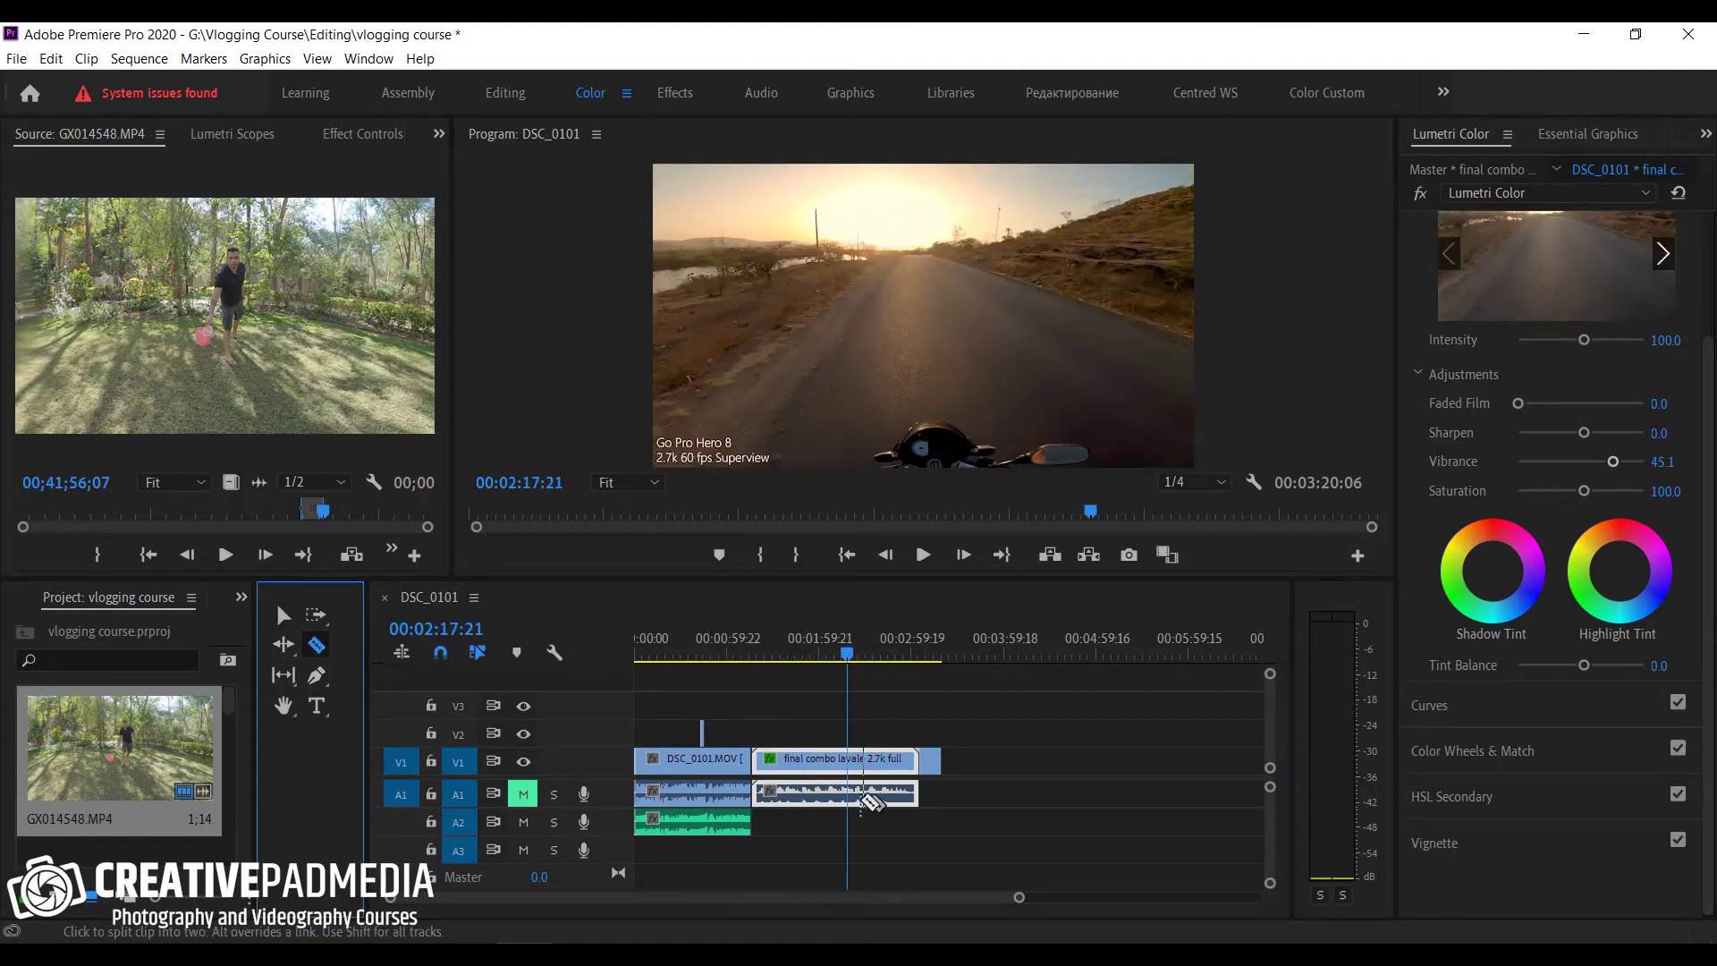
{"action": "left_click", "coordinate": [848, 794]}
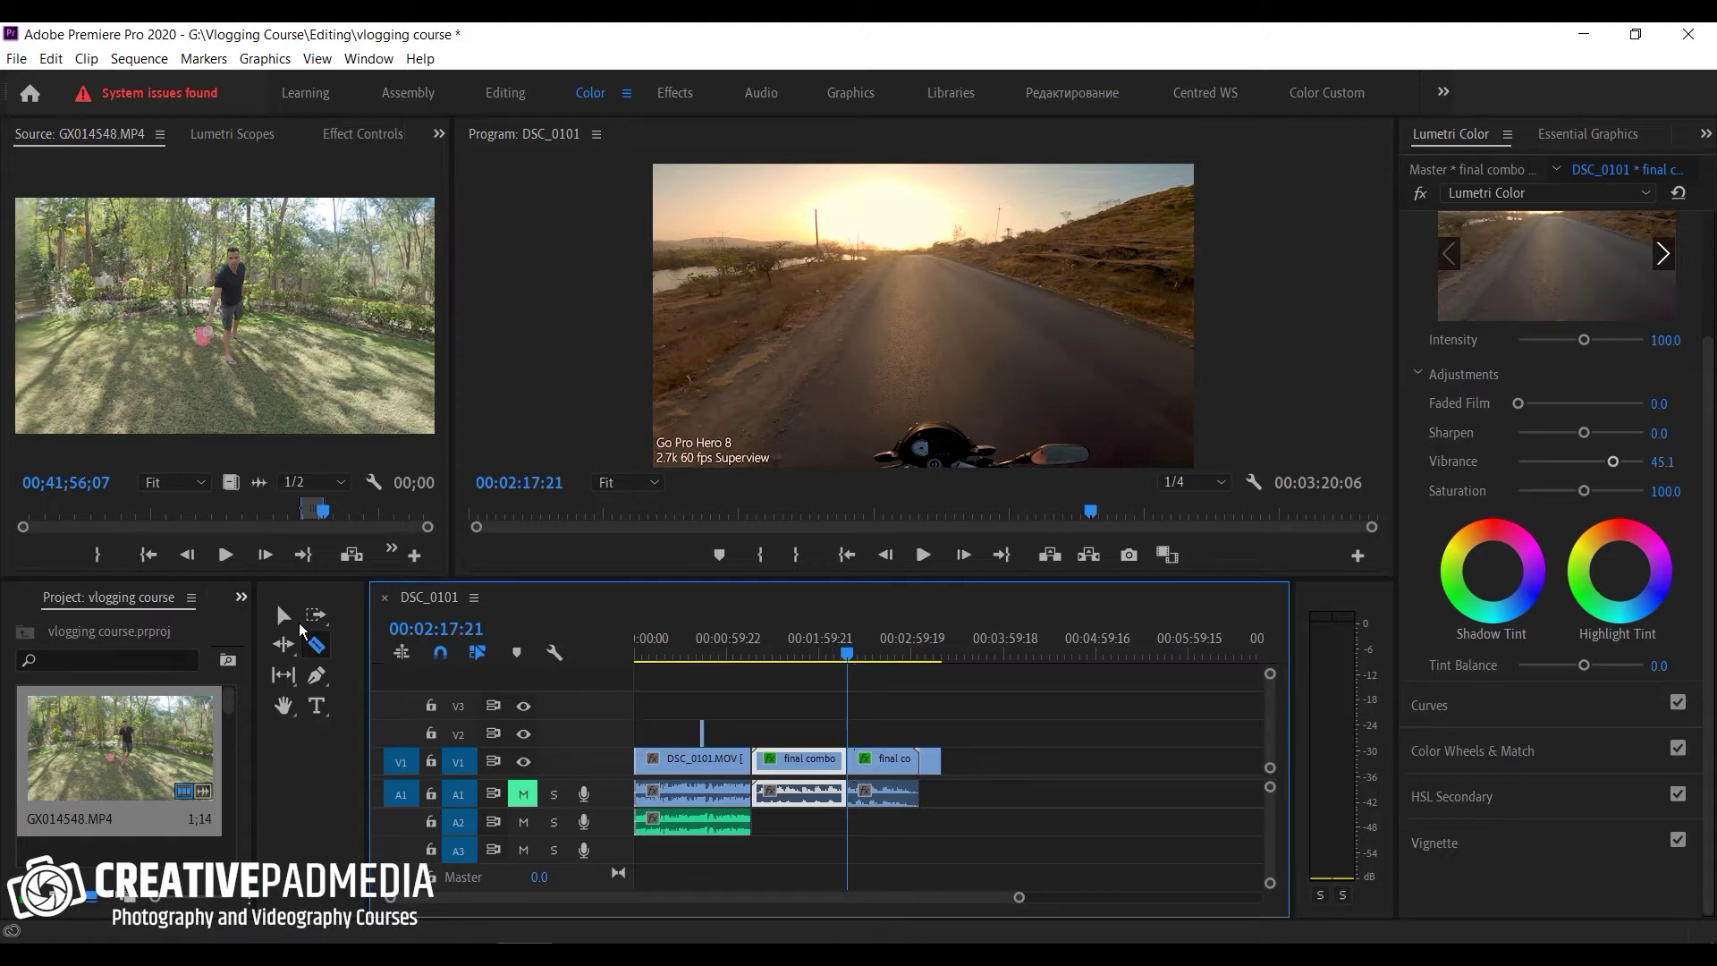
Step: Delete the first part of the split final combo clip and ripple delete the gap it leaves
{"action": "left_click", "coordinate": [283, 614]}
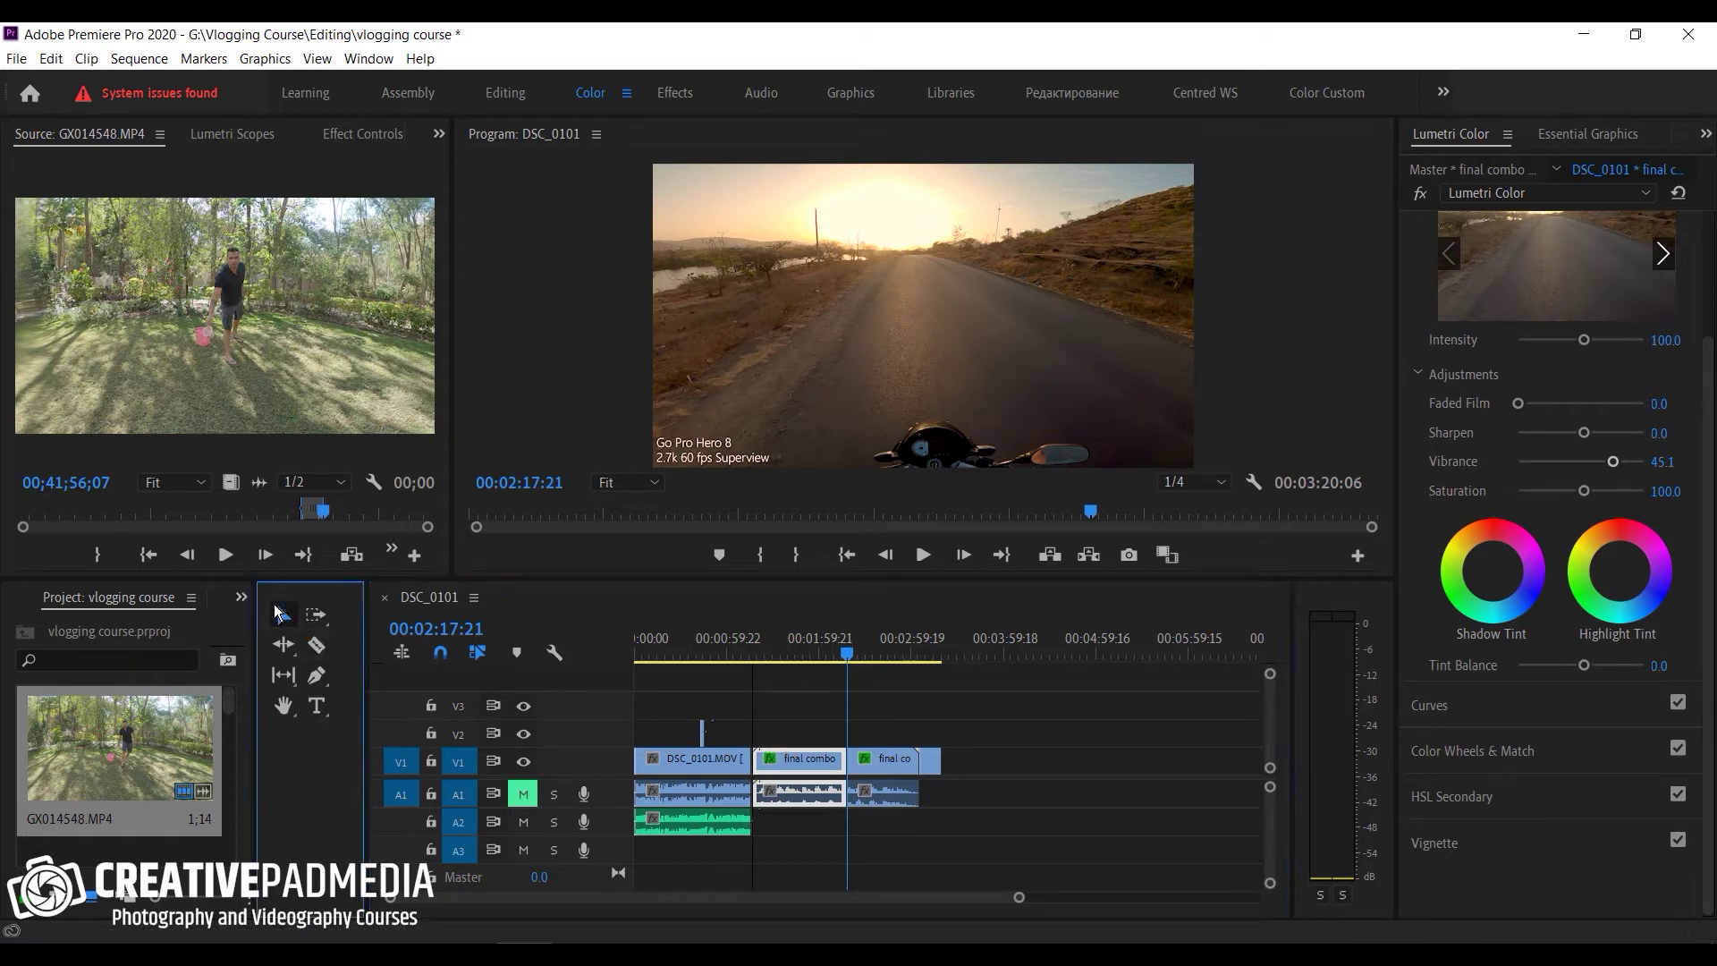
{"action": "left_click", "coordinate": [812, 753]}
{"action": "key", "text": "Delete"}
{"action": "right_click", "coordinate": [807, 764]}
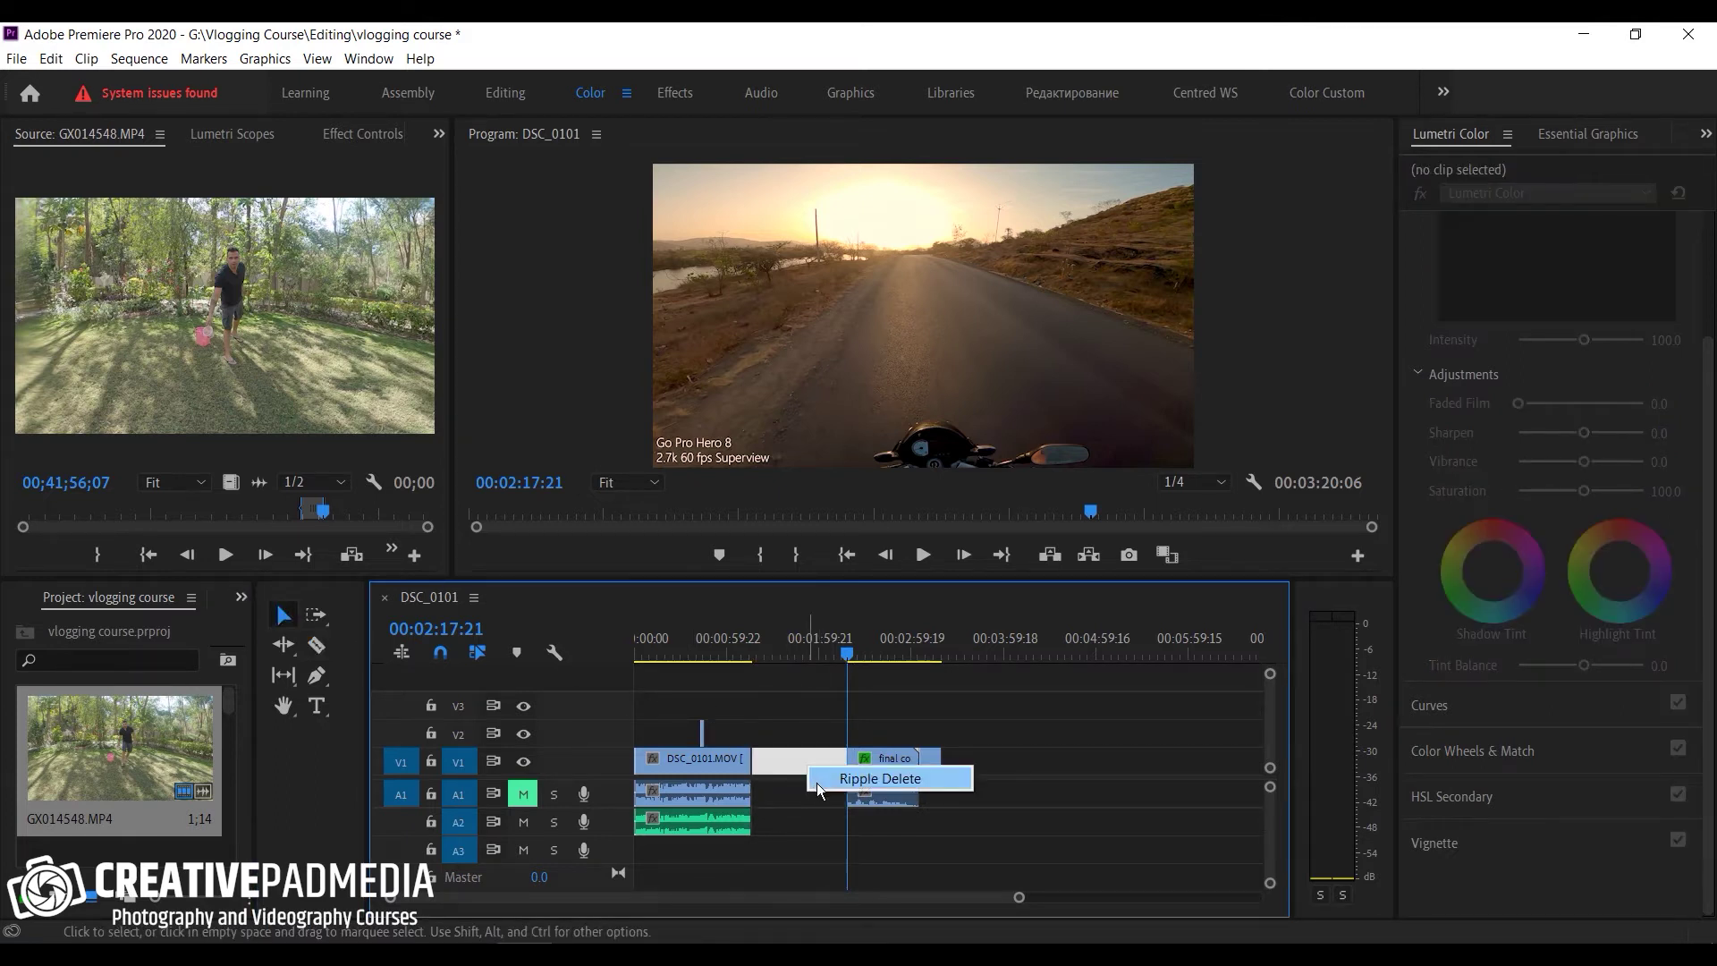
{"action": "left_click", "coordinate": [903, 778]}
Step: Play the sequence across the cut between DSC_0101.MOV and the final combo clip
{"action": "left_click_drag", "start_coordinate": [1019, 897], "coordinate": [781, 897]}
{"action": "left_click", "coordinate": [935, 662]}
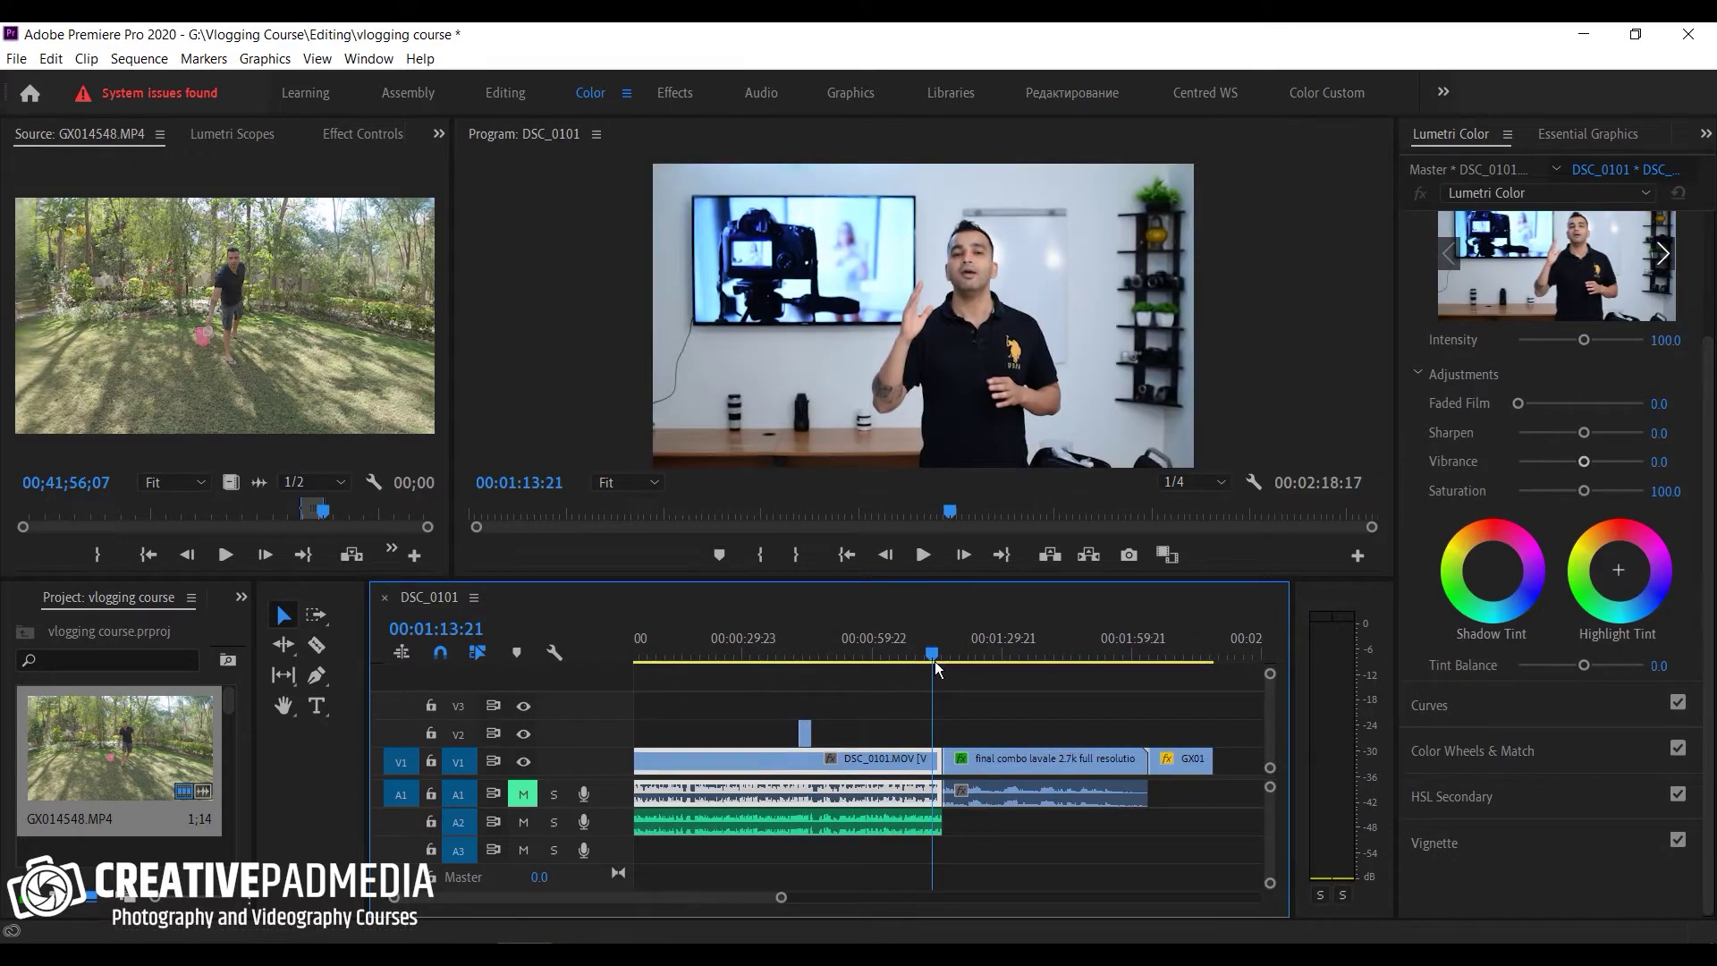
{"action": "left_click", "coordinate": [930, 556]}
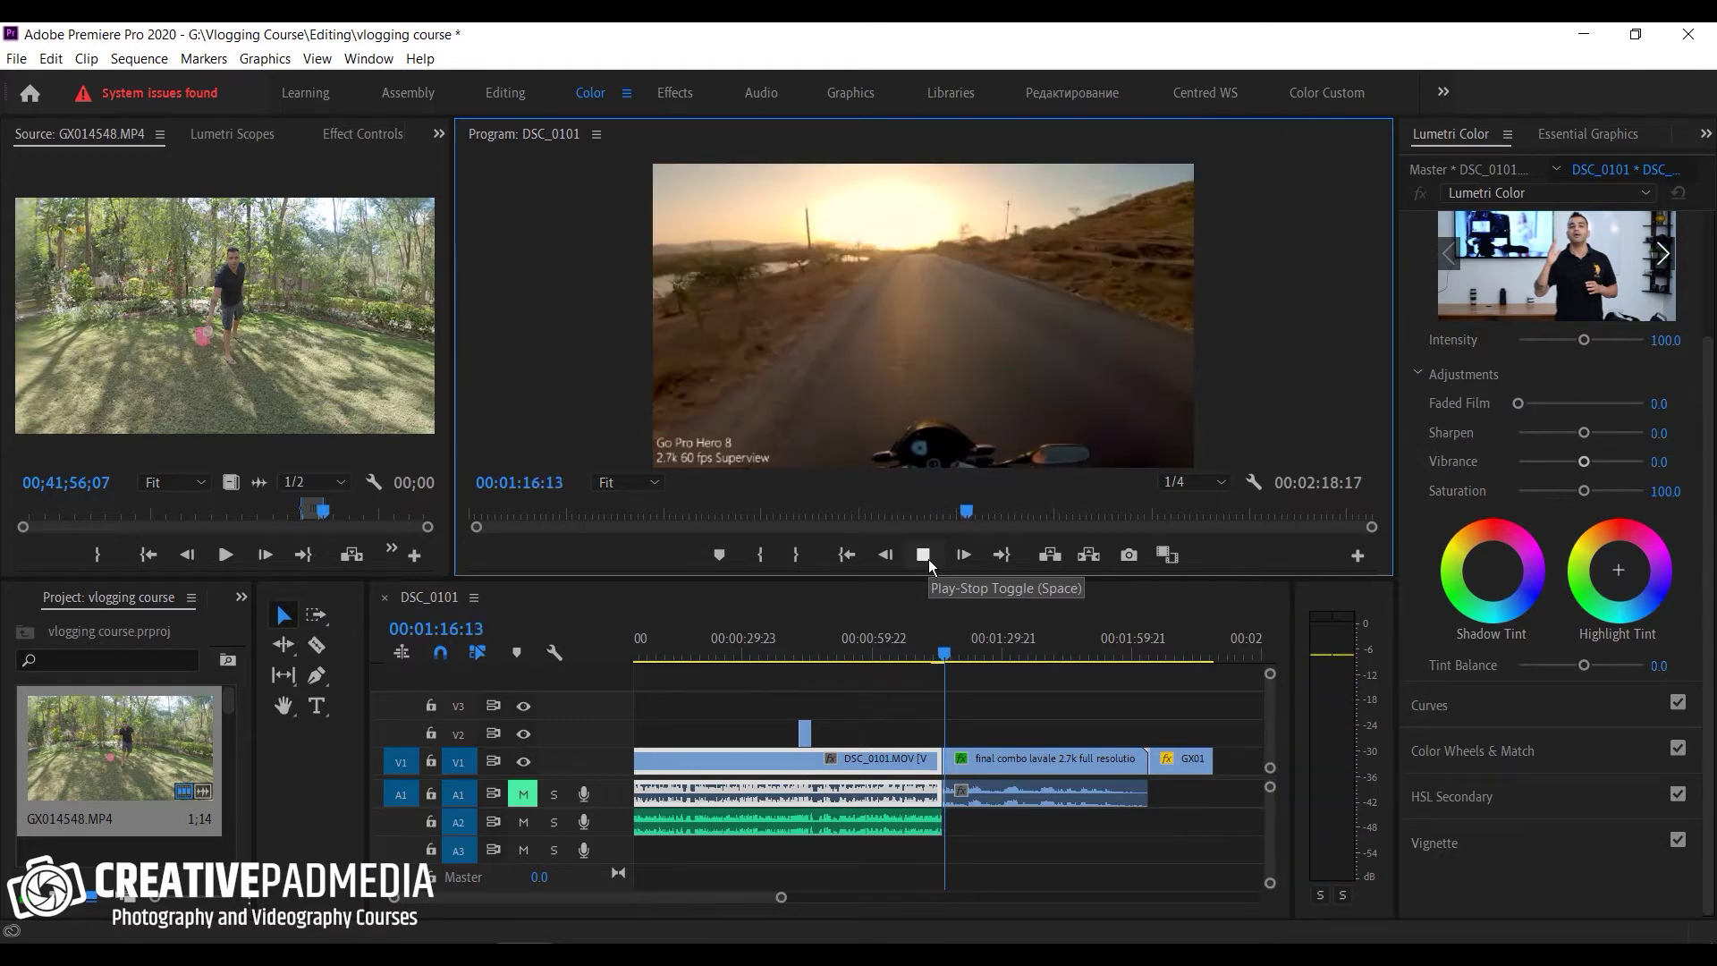
{"action": "left_click", "coordinate": [928, 560]}
Step: Play across the cut into the garden clip, and return the playhead to 00:01:13:15, just before the first cut
{"action": "left_click", "coordinate": [1141, 640]}
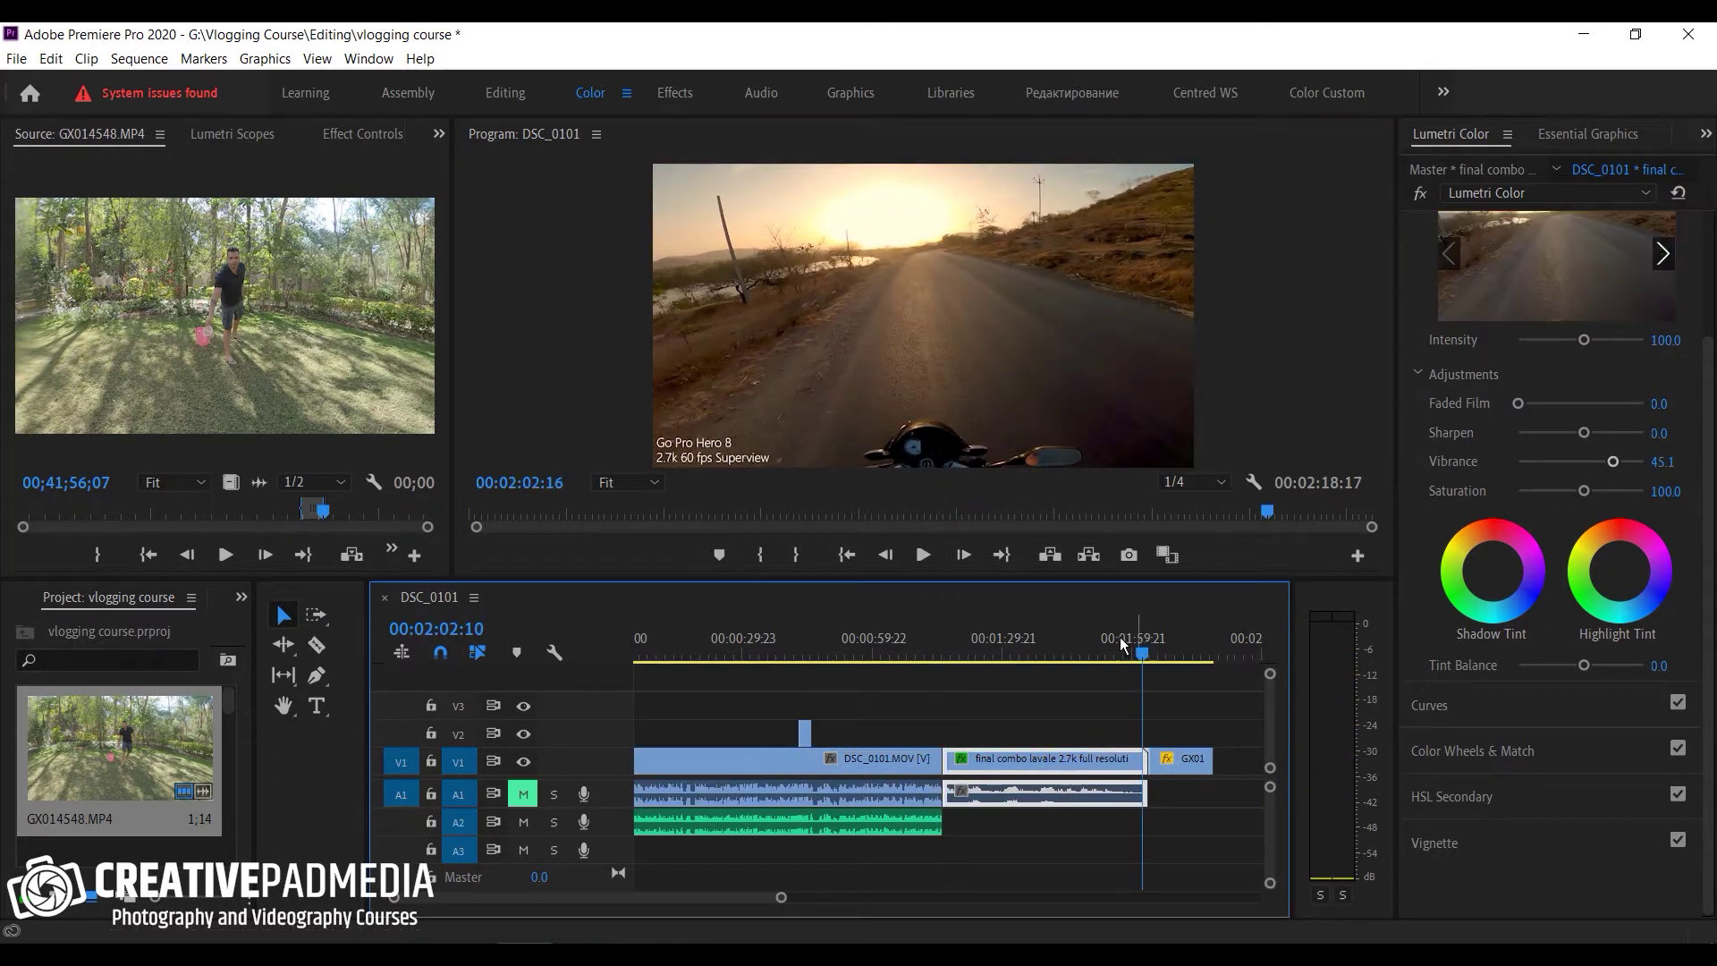
{"action": "left_click", "coordinate": [930, 558]}
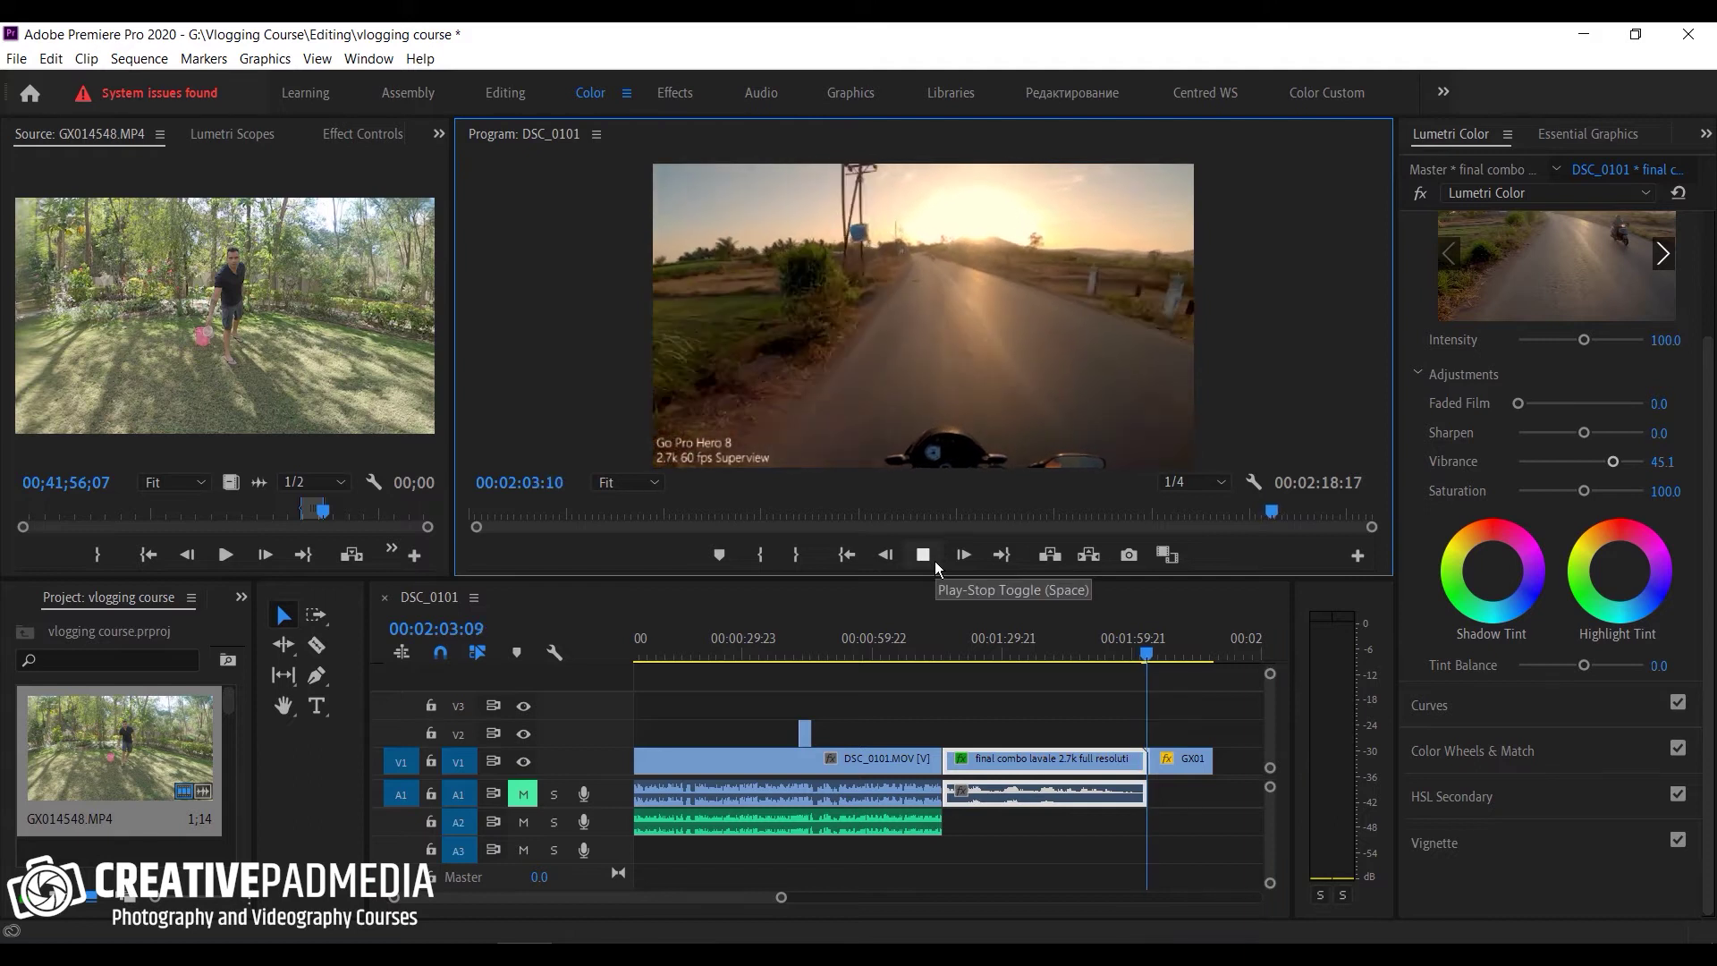
{"action": "left_click", "coordinate": [936, 560]}
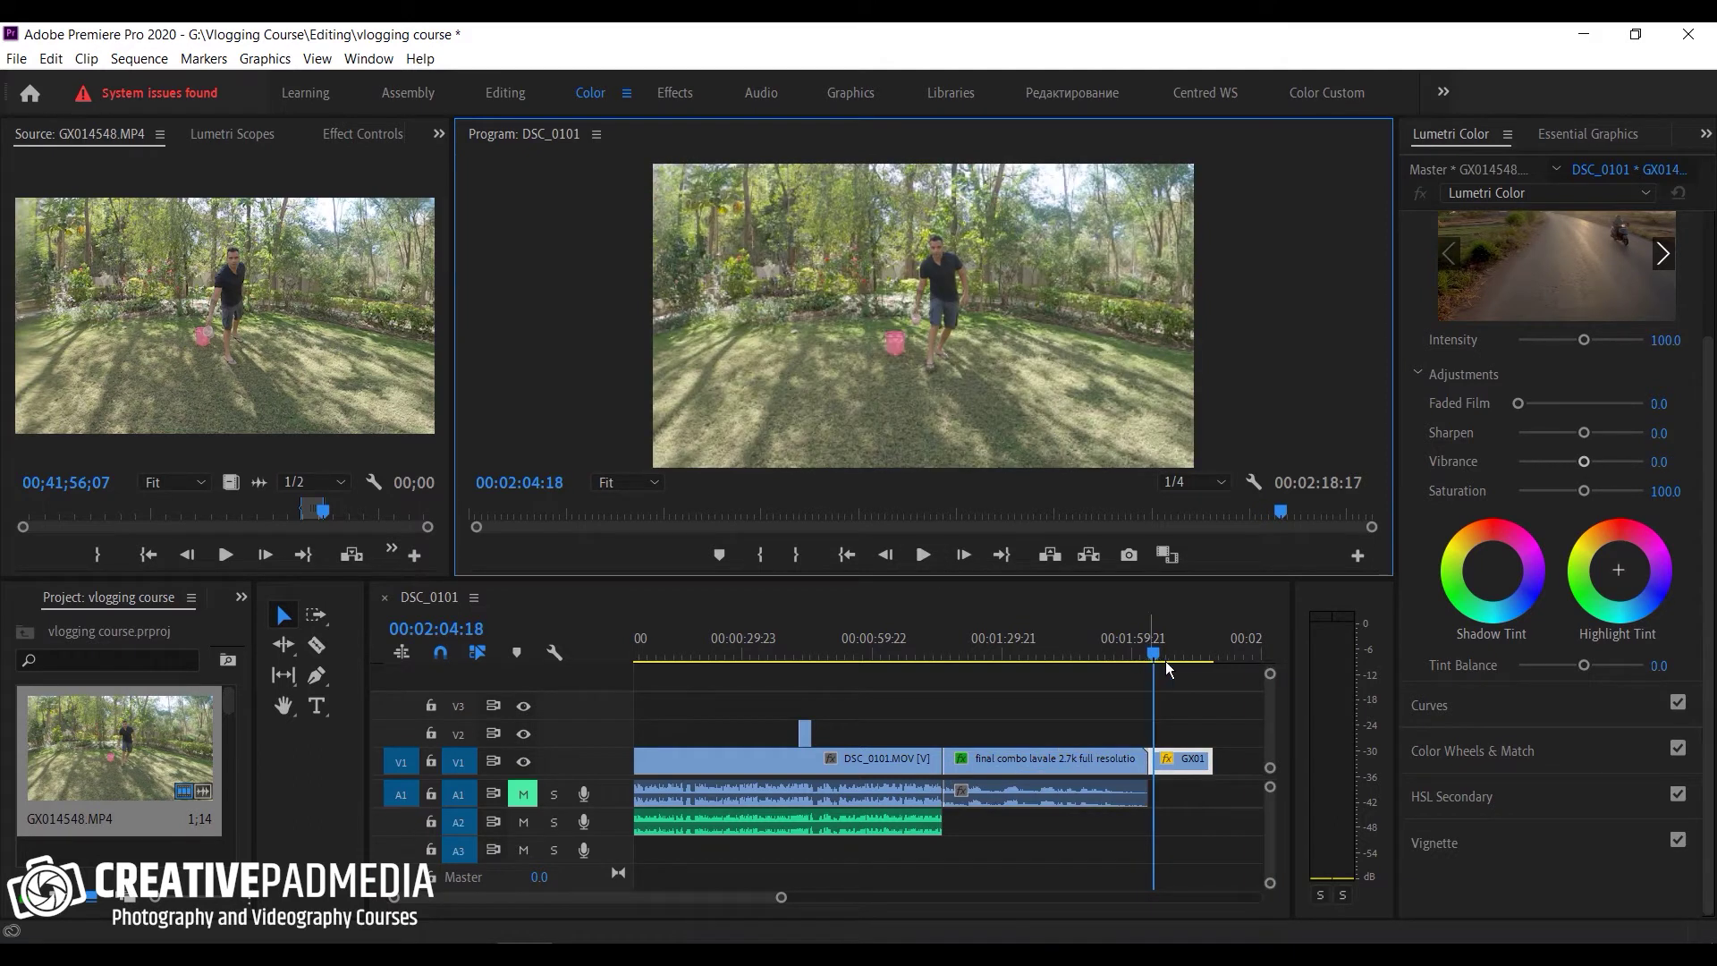
{"action": "left_click_drag", "start_coordinate": [1166, 662], "coordinate": [906, 660]}
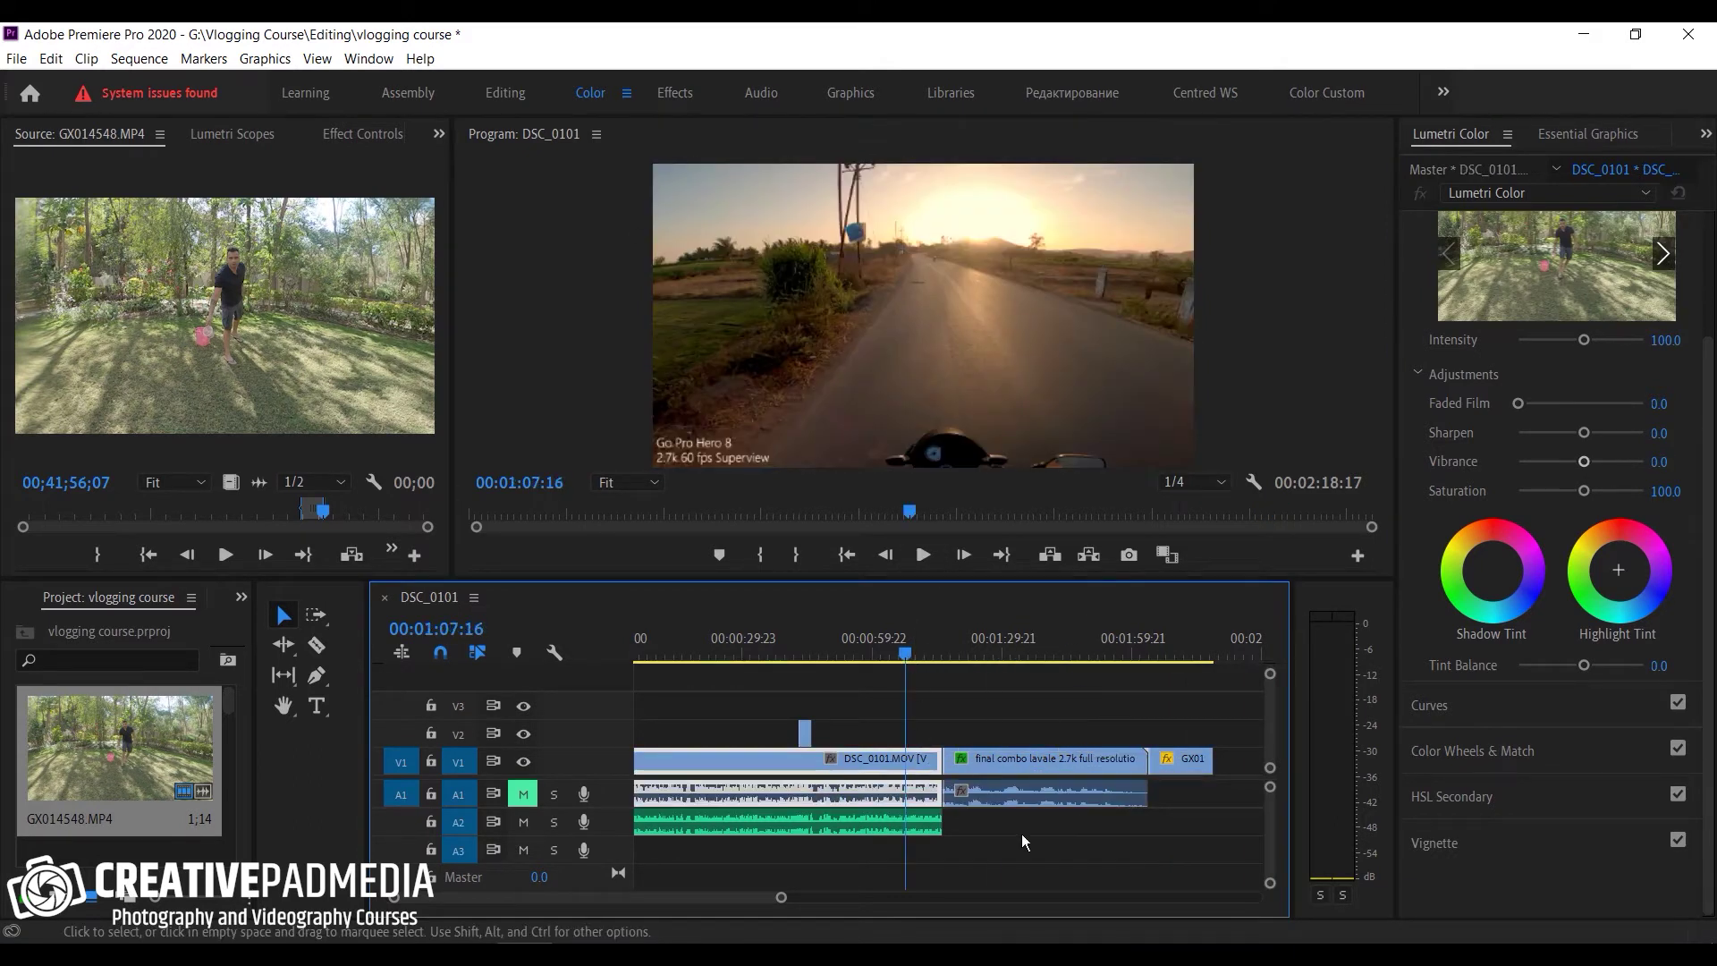
{"action": "left_click", "coordinate": [921, 657]}
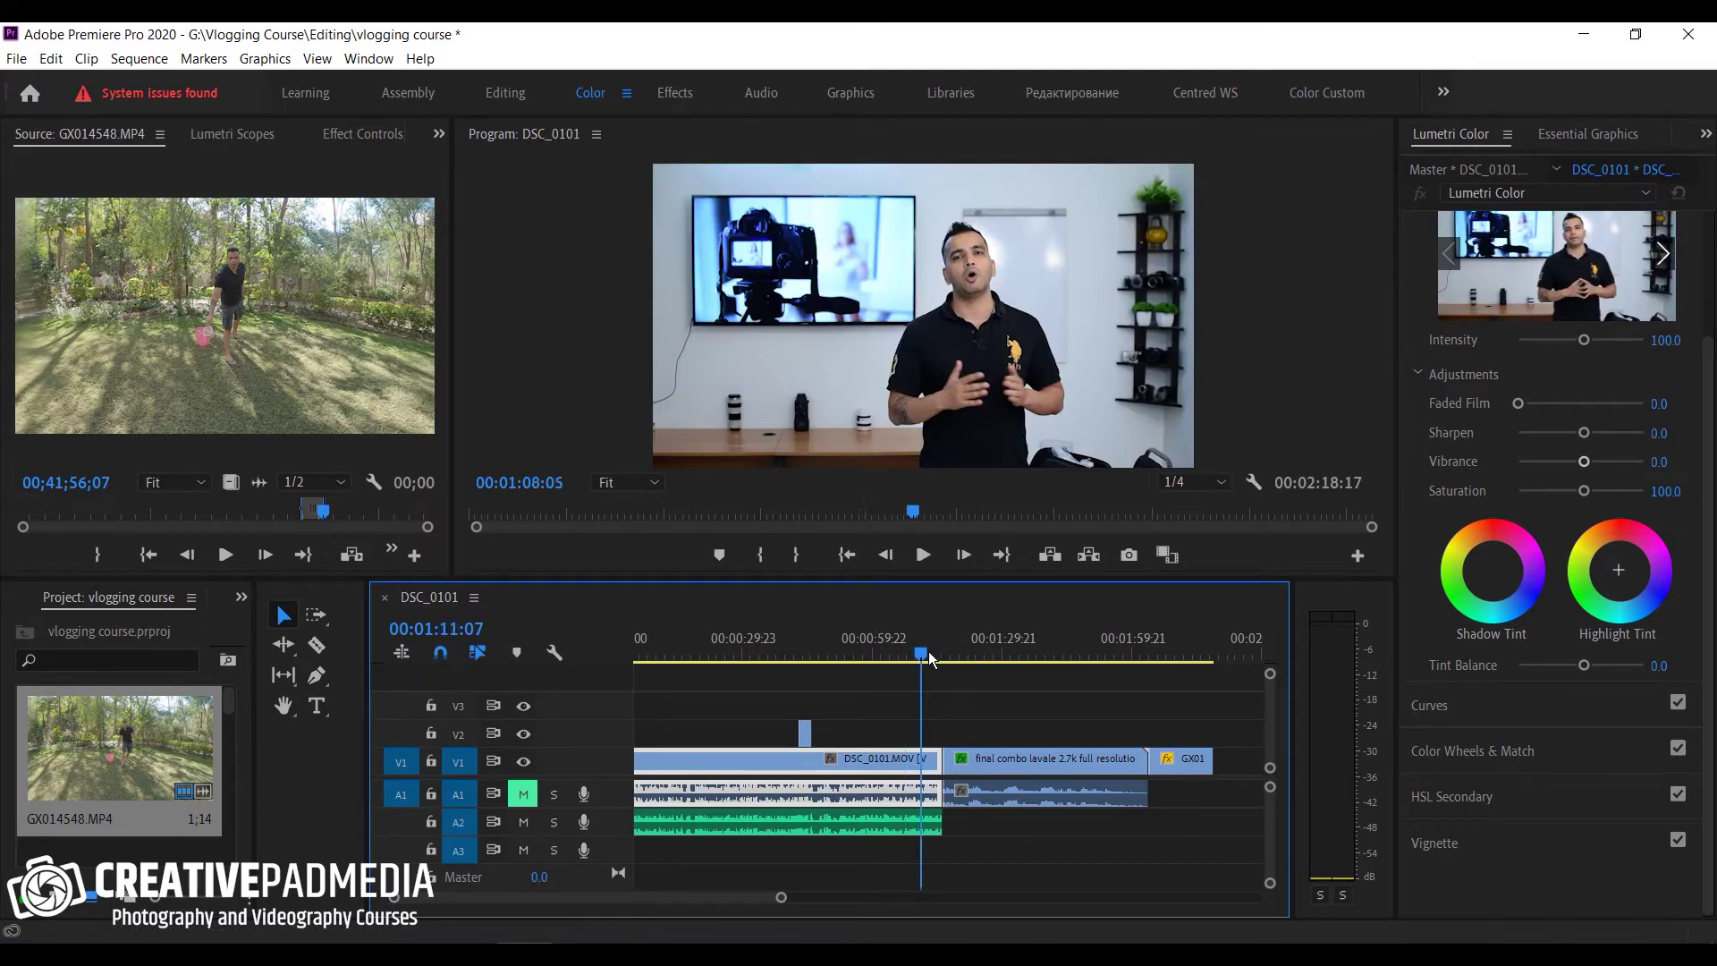
{"action": "left_click", "coordinate": [930, 657]}
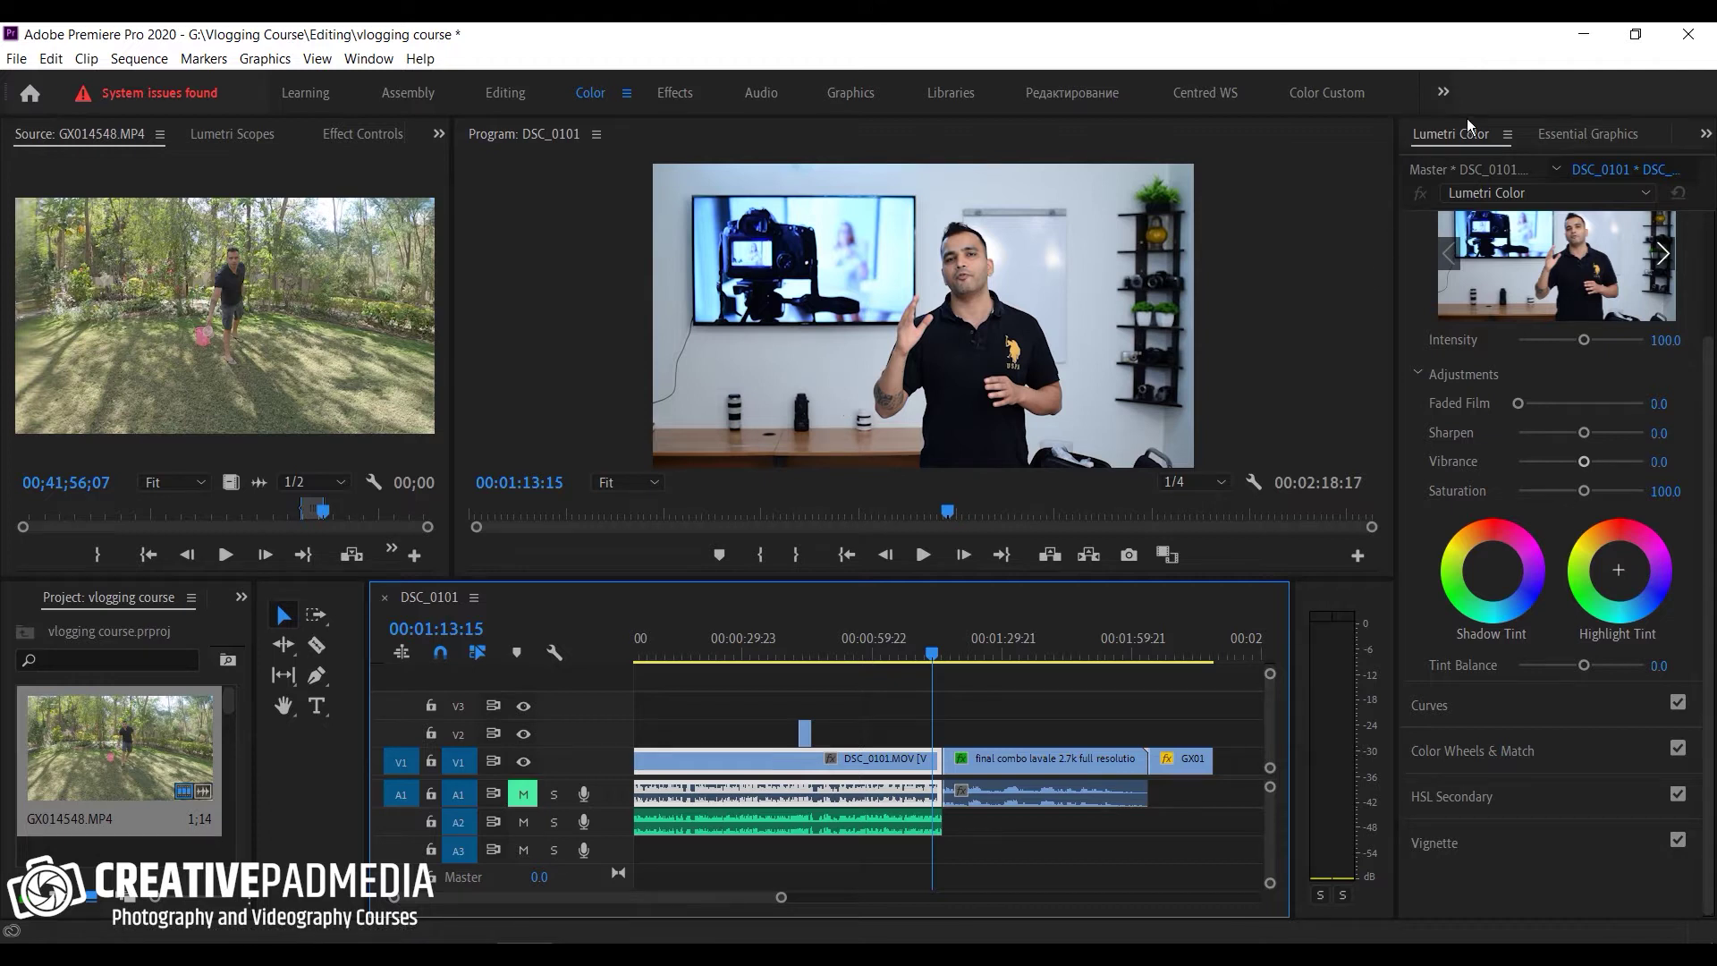
{"action": "left_click", "coordinate": [439, 135]}
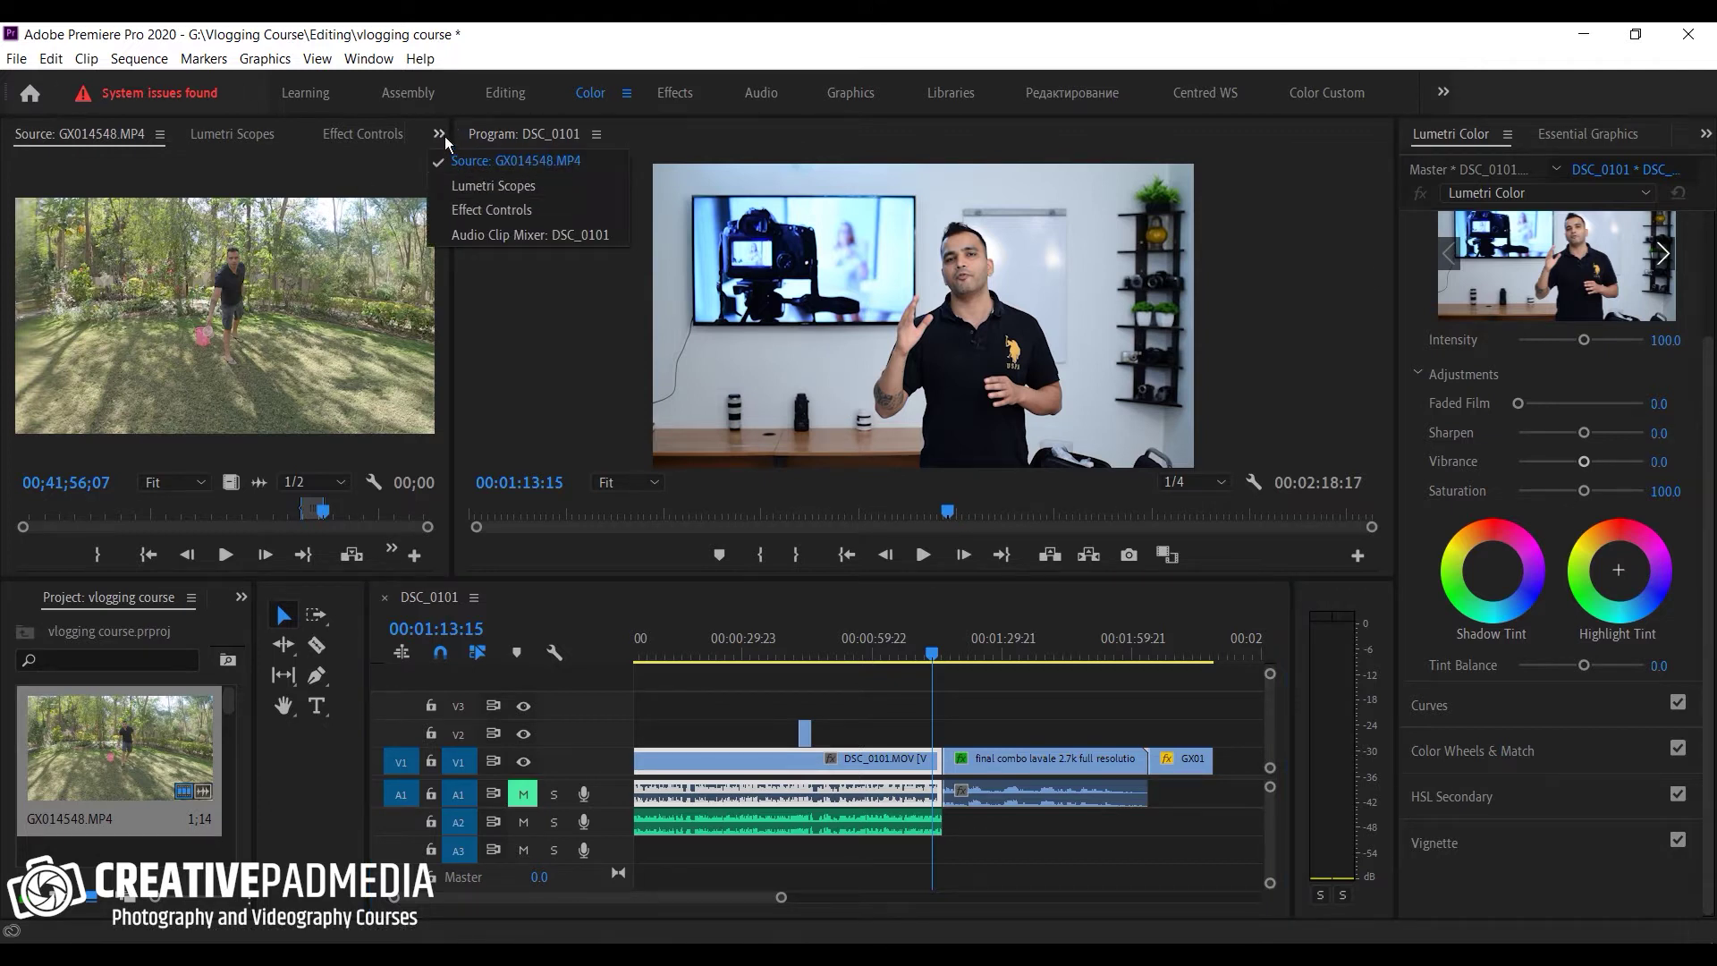
{"action": "left_click", "coordinate": [524, 159]}
{"action": "left_click", "coordinate": [1446, 95]}
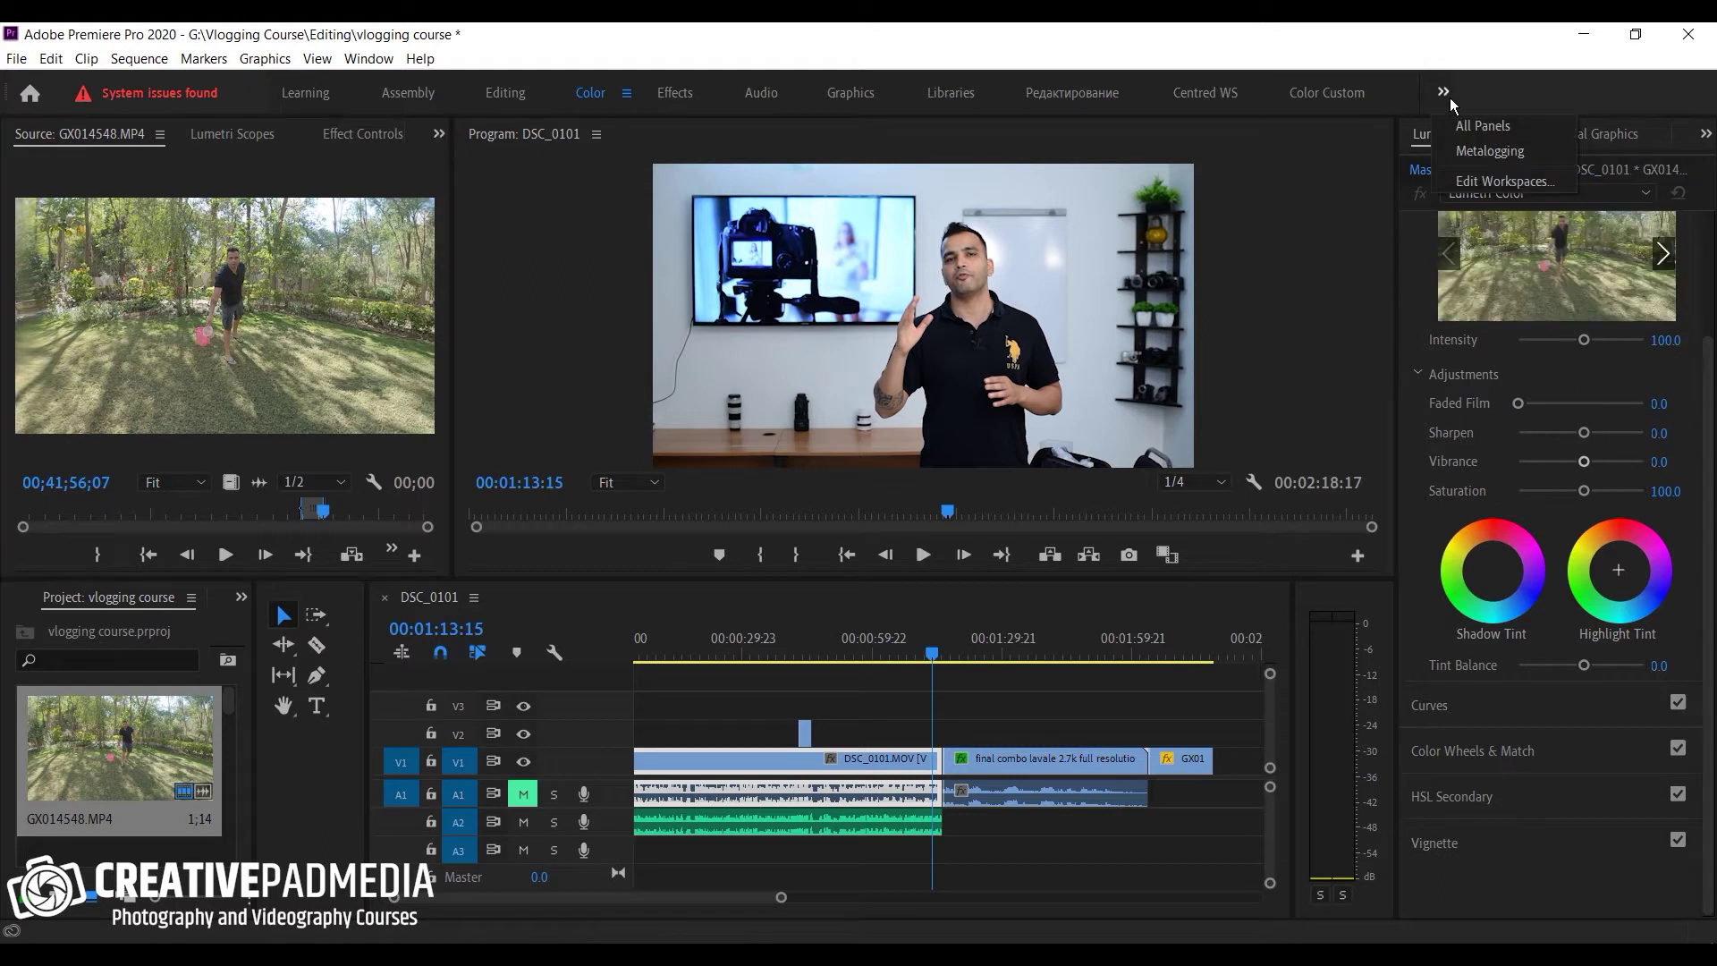
{"action": "left_click", "coordinate": [1446, 95]}
{"action": "left_click", "coordinate": [242, 596]}
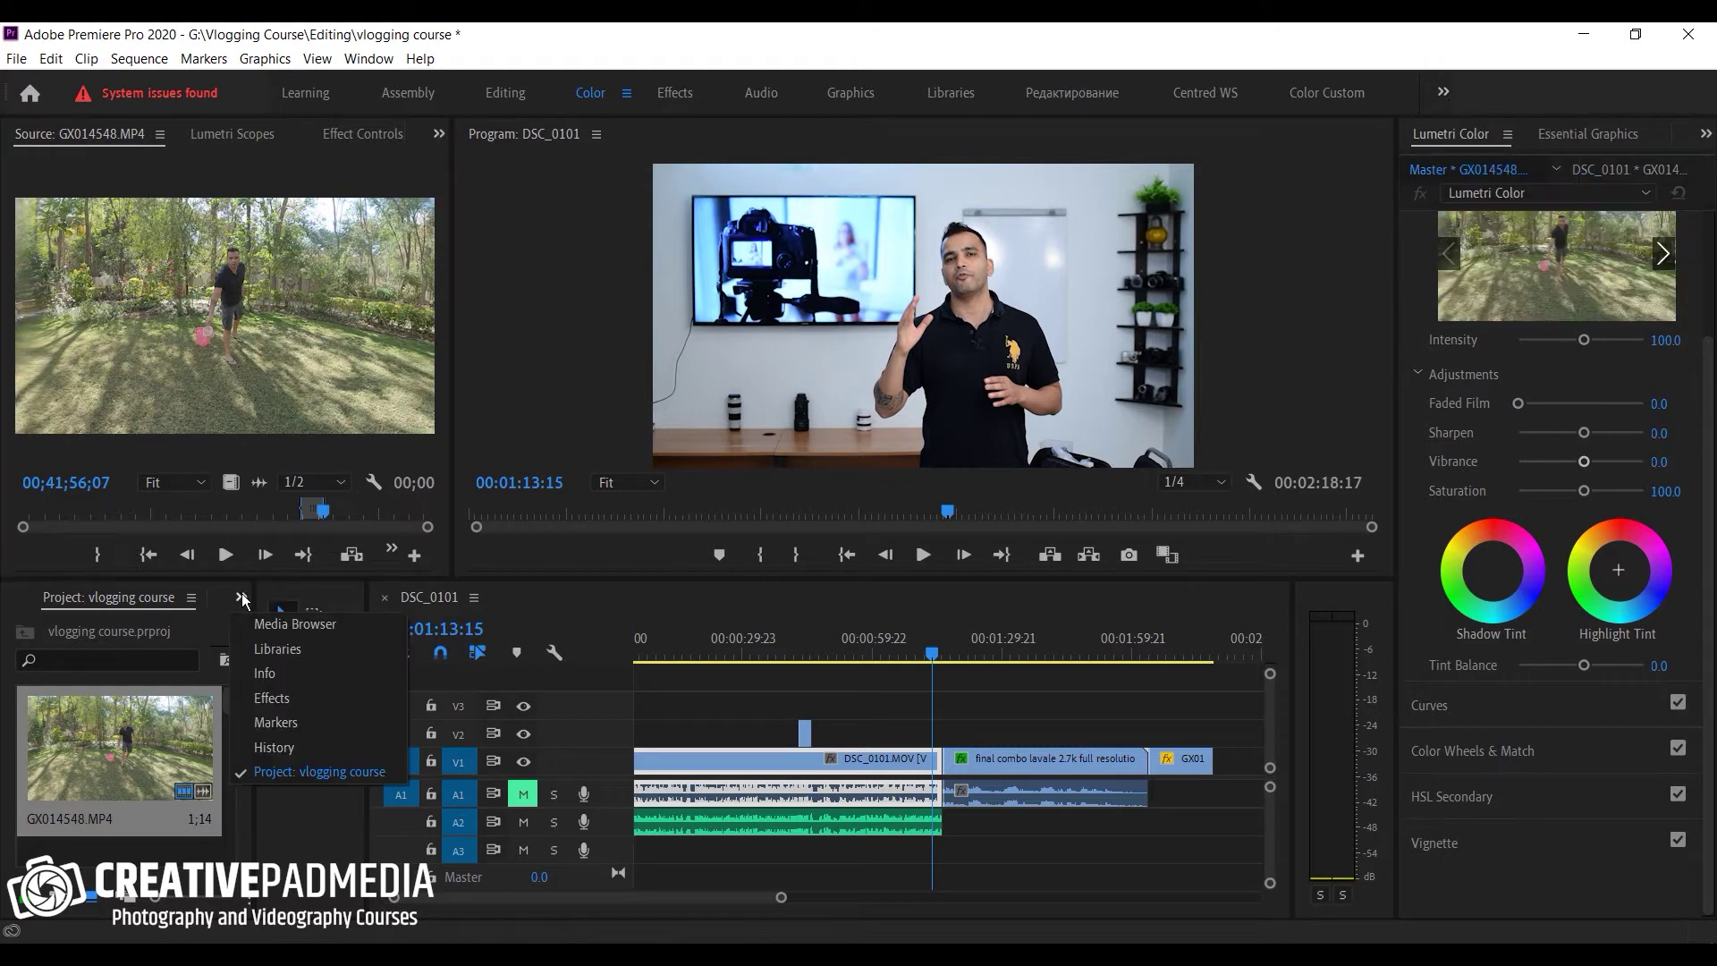
{"action": "left_click", "coordinate": [242, 597]}
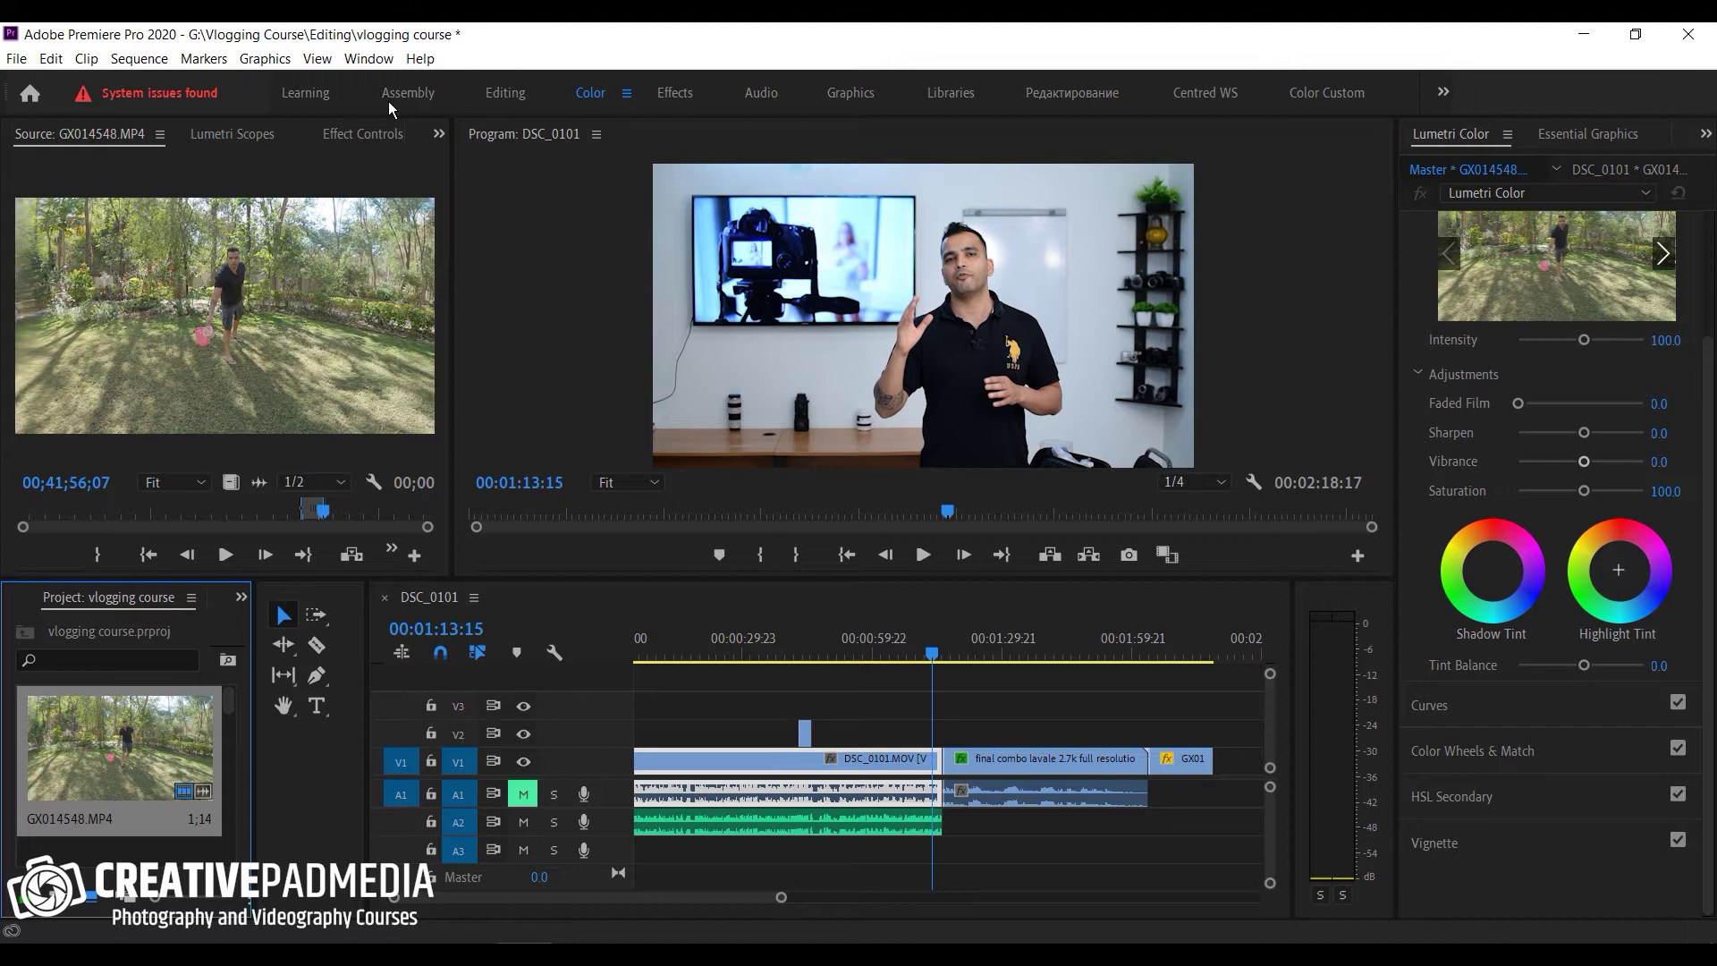
Step: Display the Effects list and expand Video Transitions to show its transition categories
{"action": "left_click", "coordinate": [242, 598]}
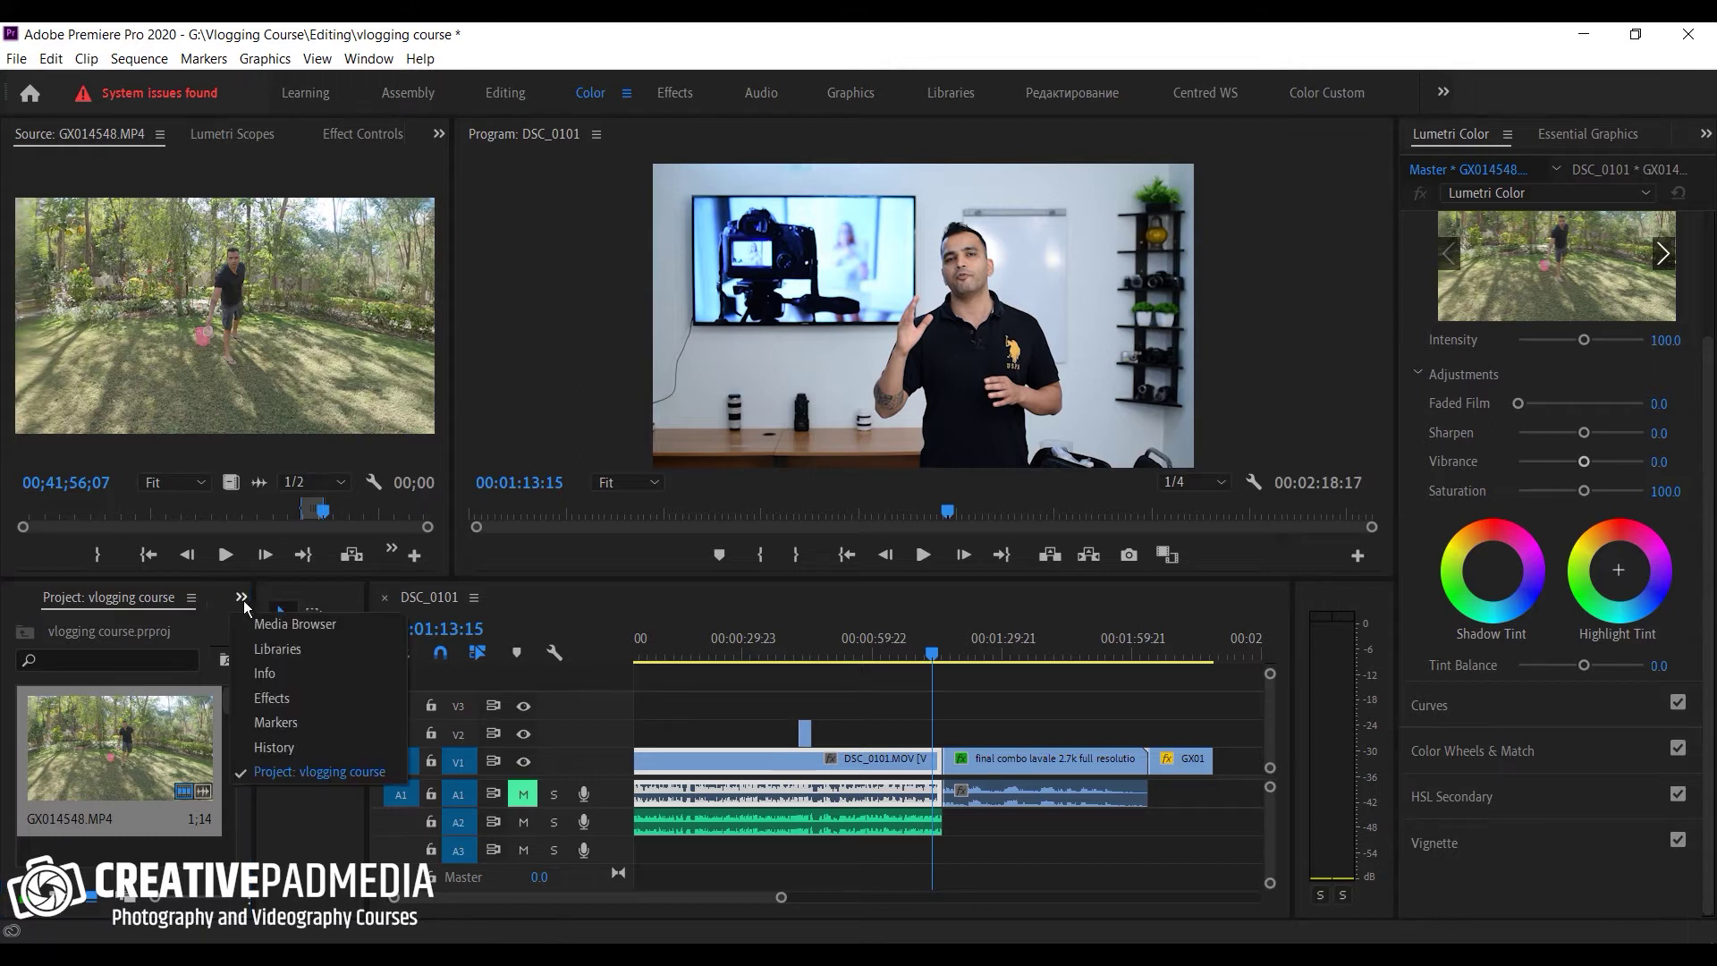
{"action": "left_click", "coordinate": [273, 698]}
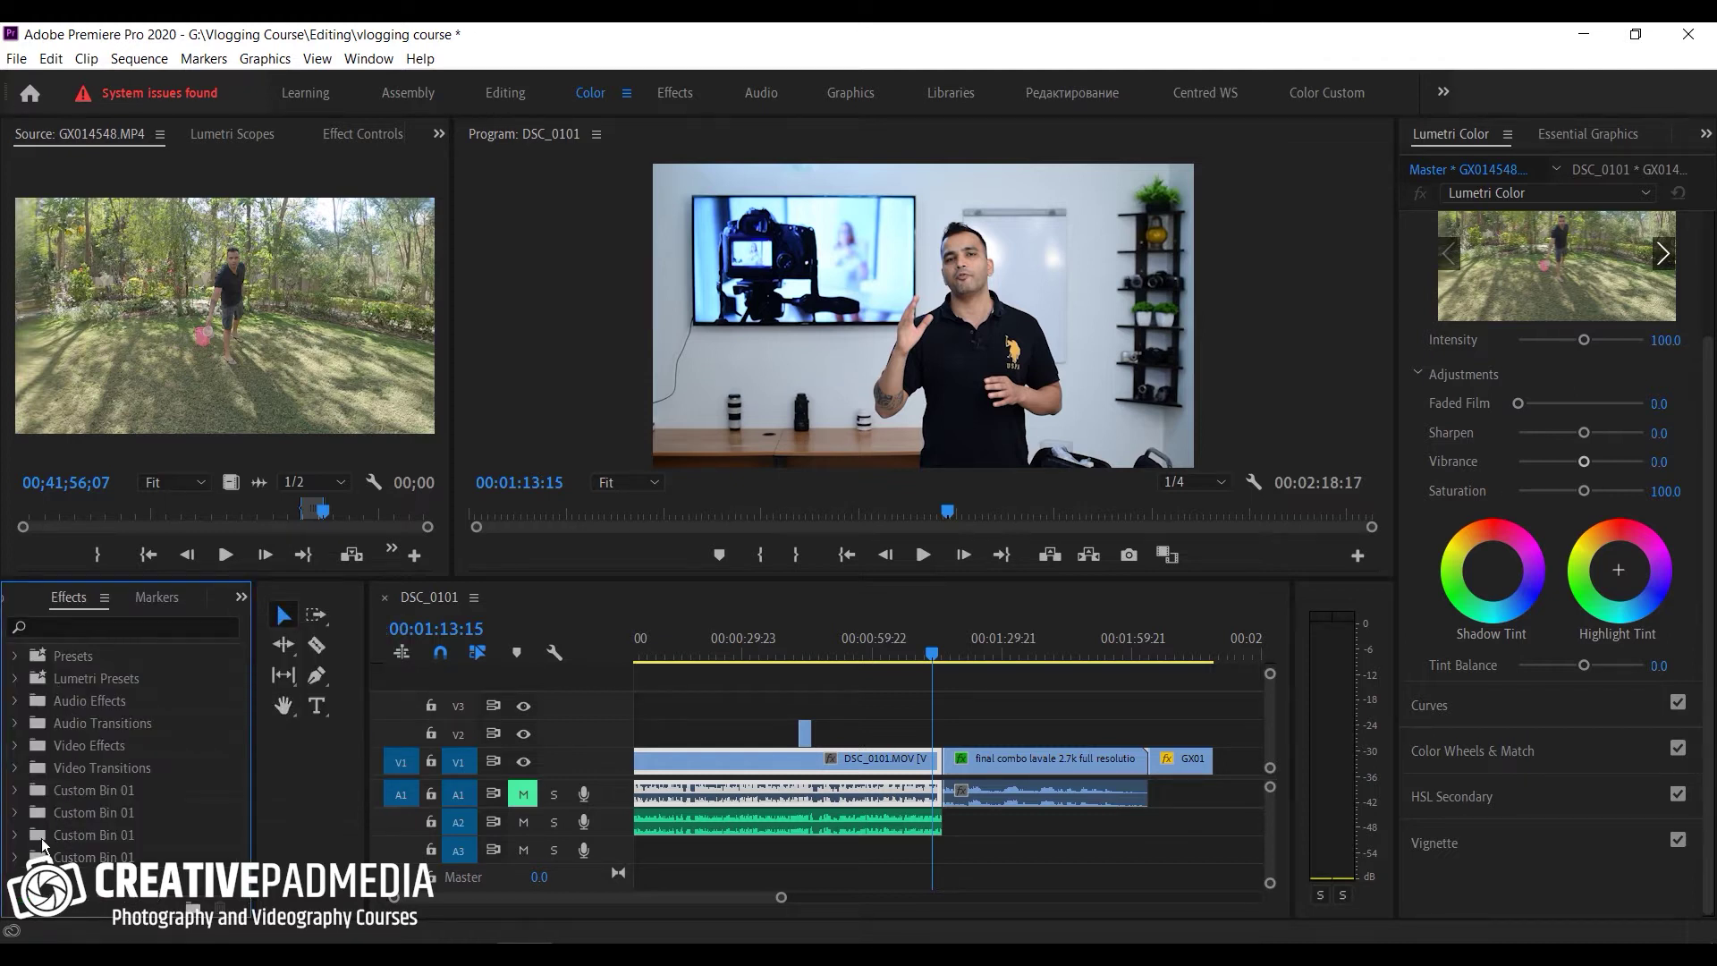
{"action": "left_click", "coordinate": [15, 769]}
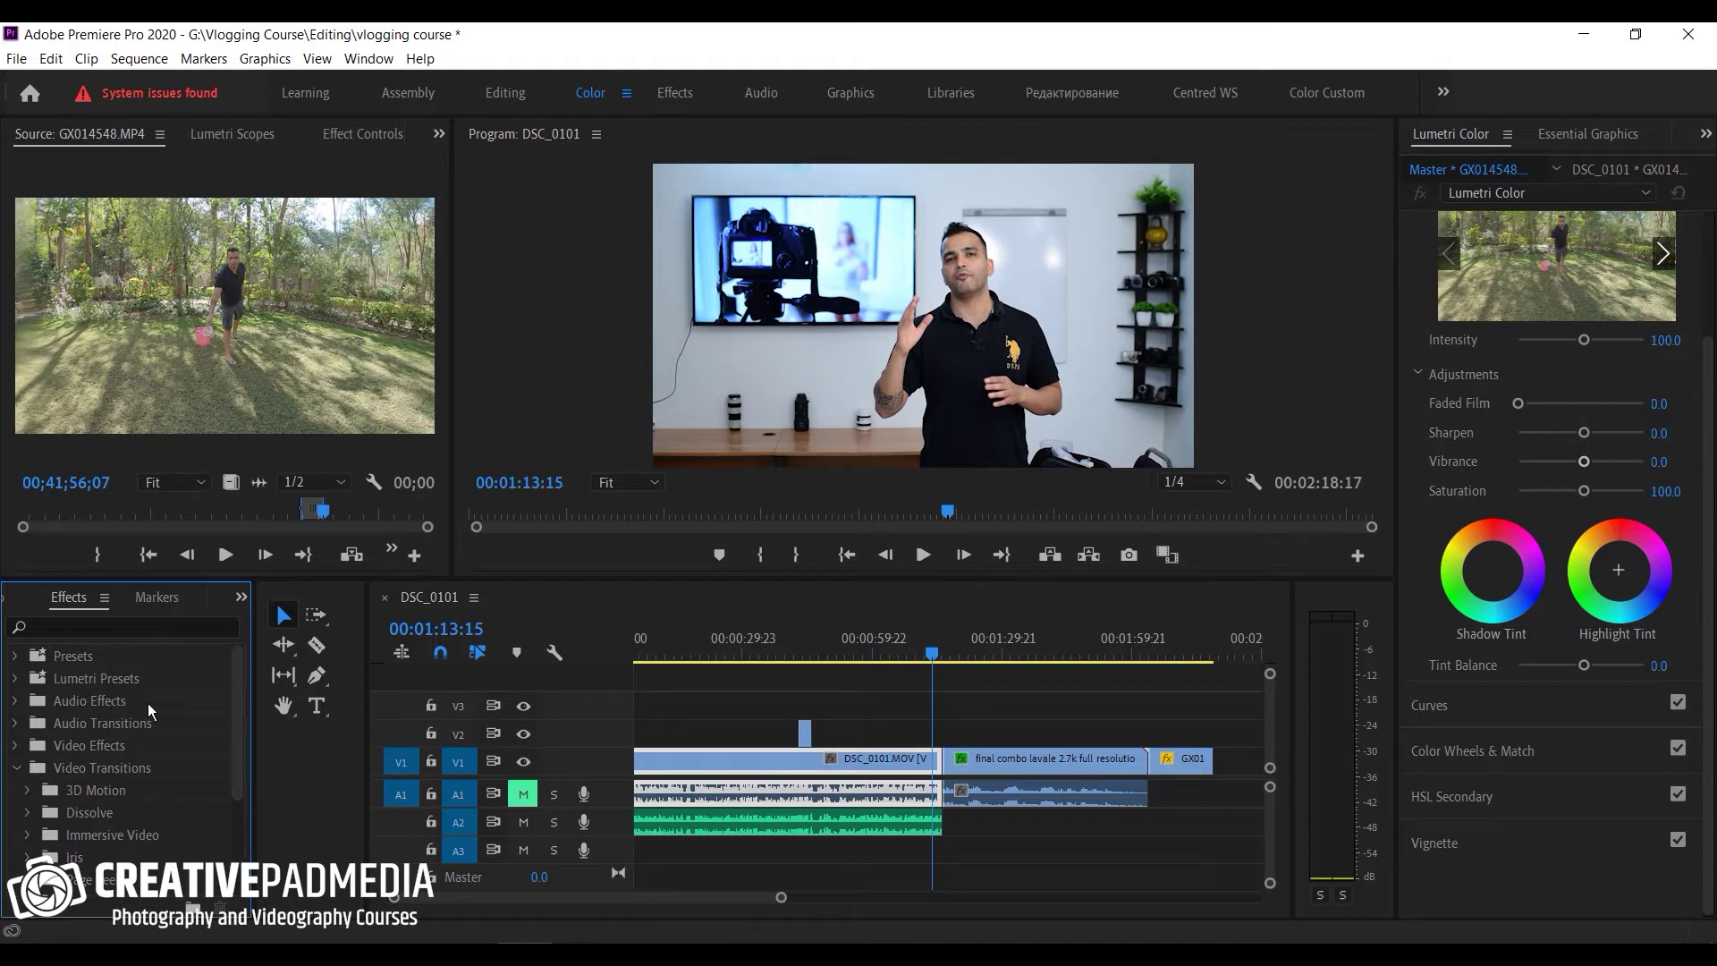
{"action": "left_click_drag", "start_coordinate": [243, 723], "coordinate": [34, 694]}
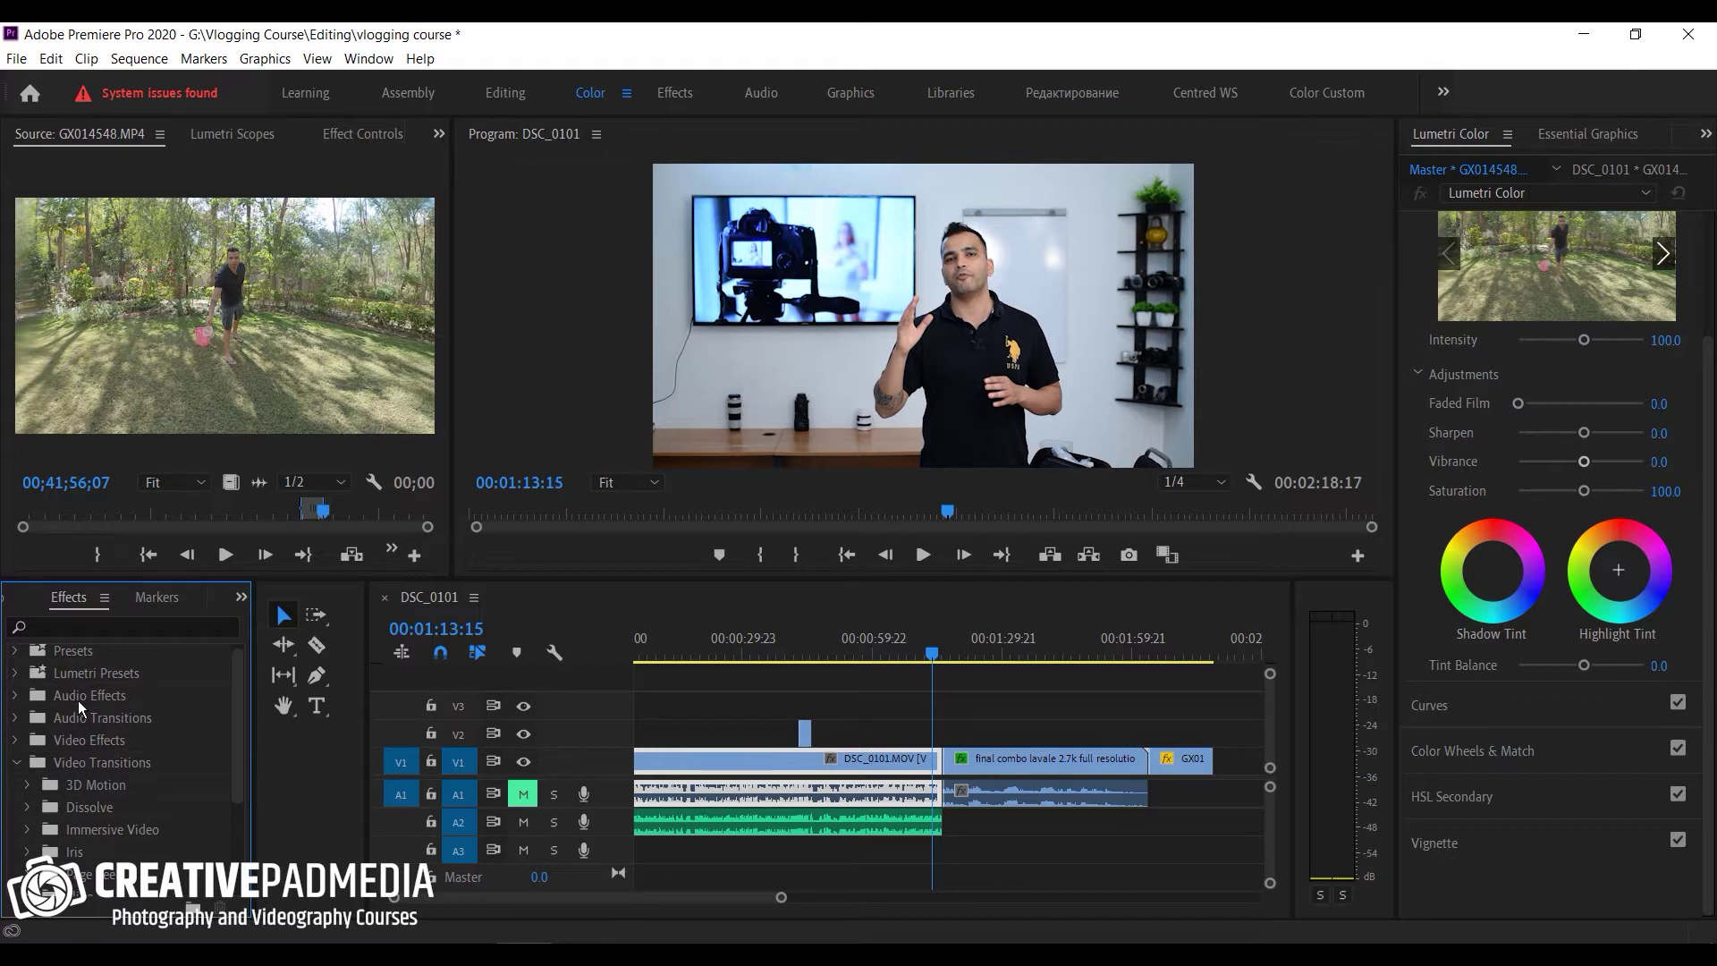
{"action": "left_click_drag", "start_coordinate": [238, 717], "coordinate": [241, 788]}
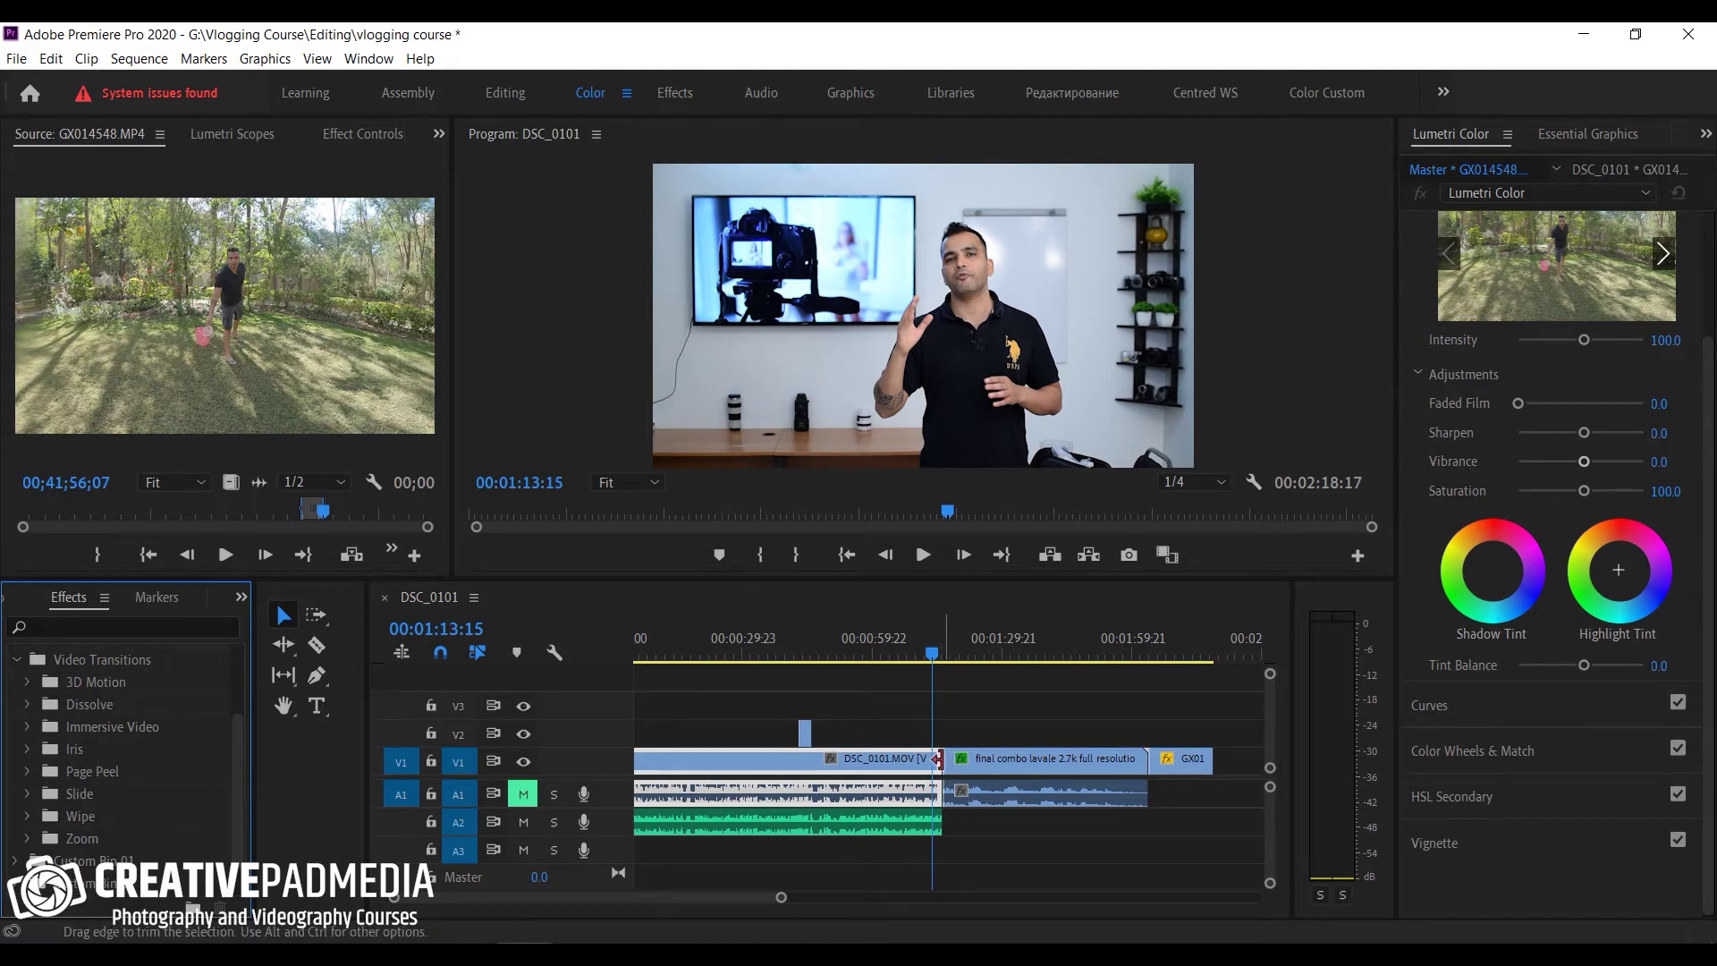
Step: Add the Page Peel transition at the cut between DSC_0101.MOV and the final combo clip, and play through it
{"action": "left_click", "coordinate": [28, 772]}
{"action": "left_click_drag", "start_coordinate": [114, 802], "coordinate": [944, 762]}
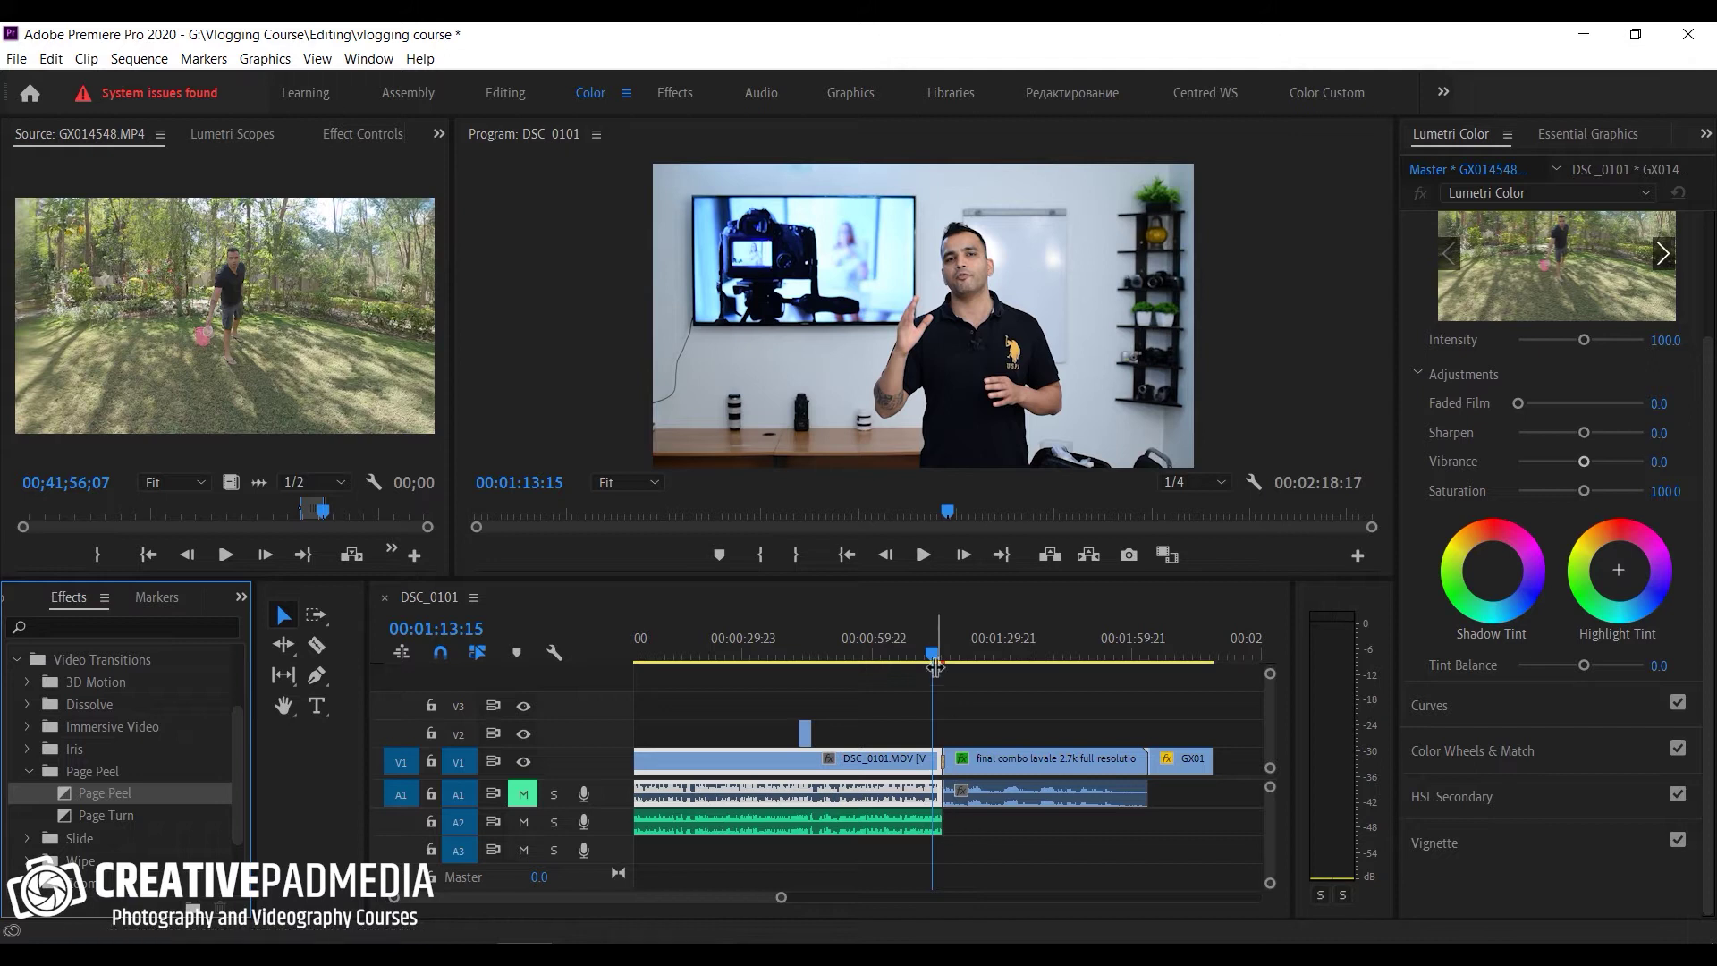
{"action": "left_click", "coordinate": [932, 639]}
{"action": "left_click", "coordinate": [924, 556]}
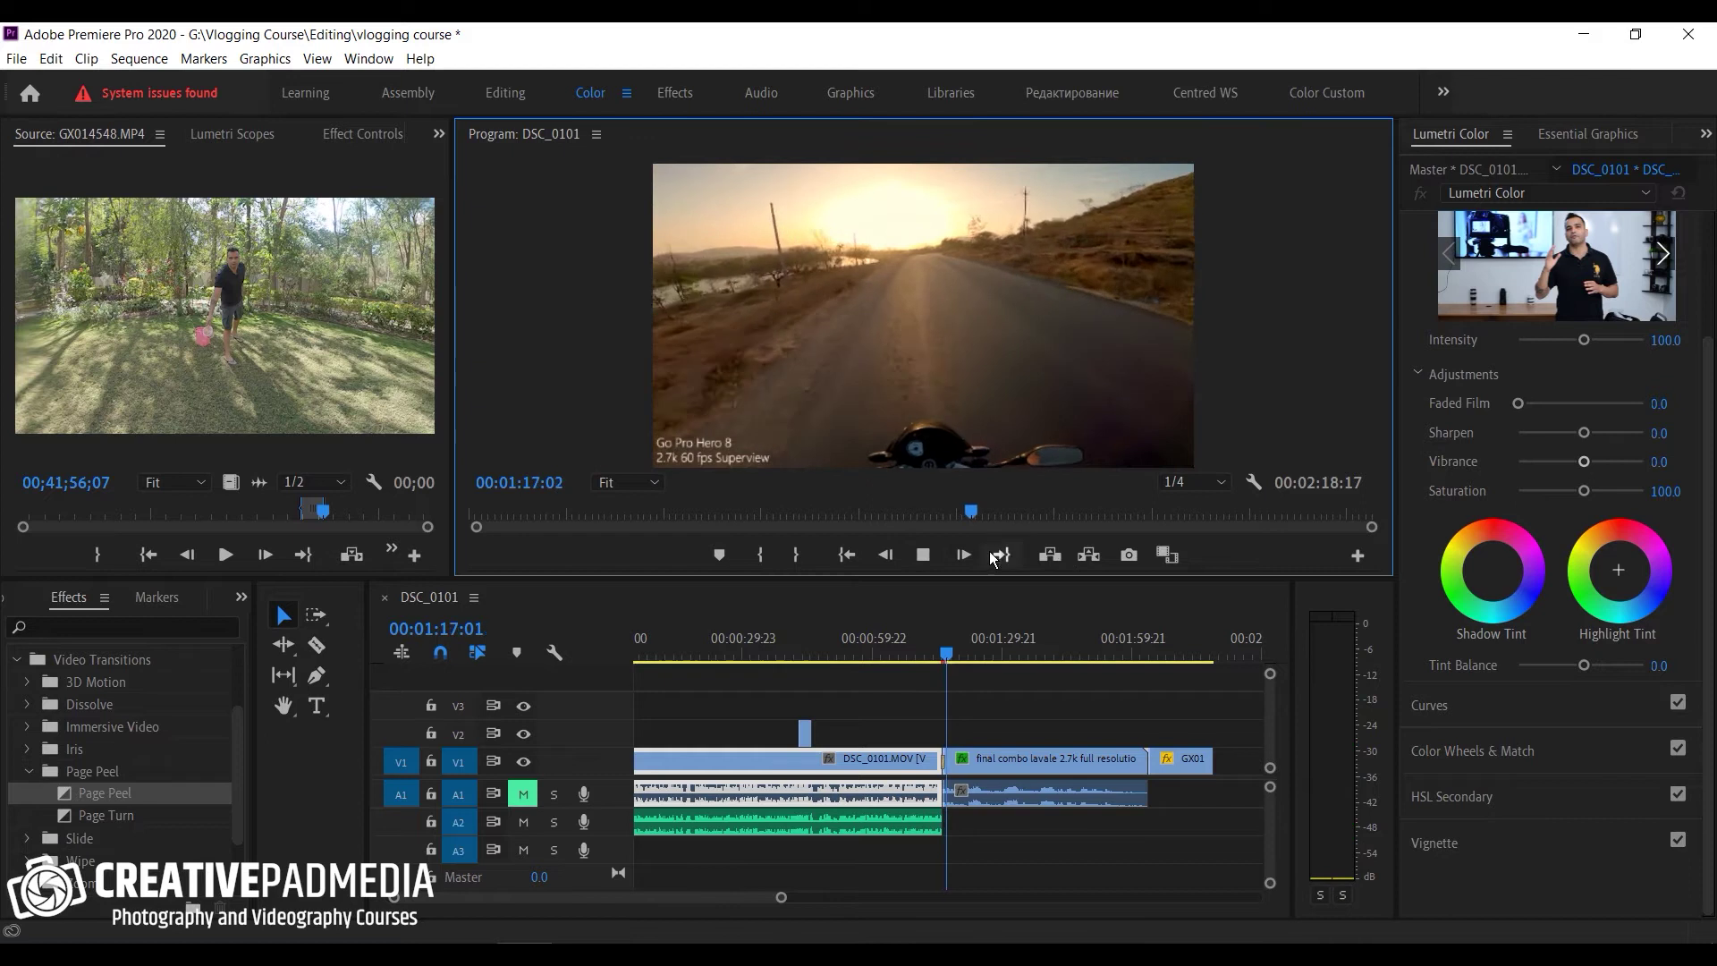
{"action": "left_click", "coordinate": [924, 555]}
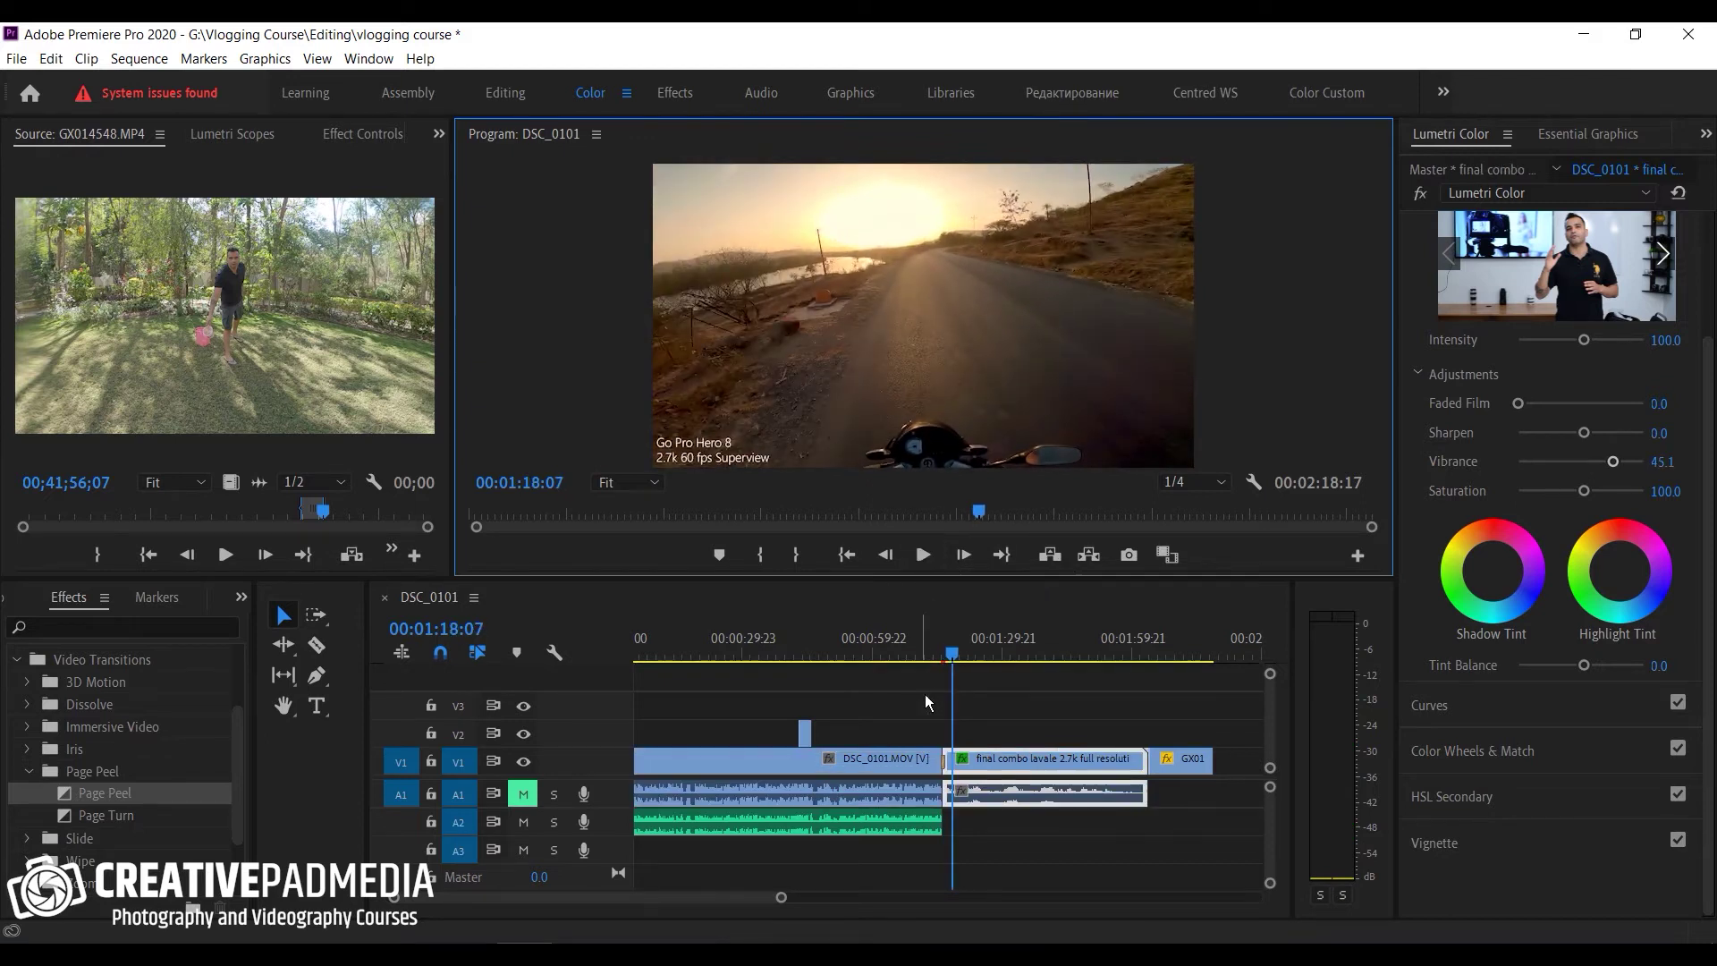
Step: Delete the Page Peel transition between DSC_0101.MOV and the final combo clip
{"action": "left_click", "coordinate": [782, 898]}
{"action": "scroll", "coordinate": [790, 900], "scroll_direction": "up", "scroll_amount": 5}
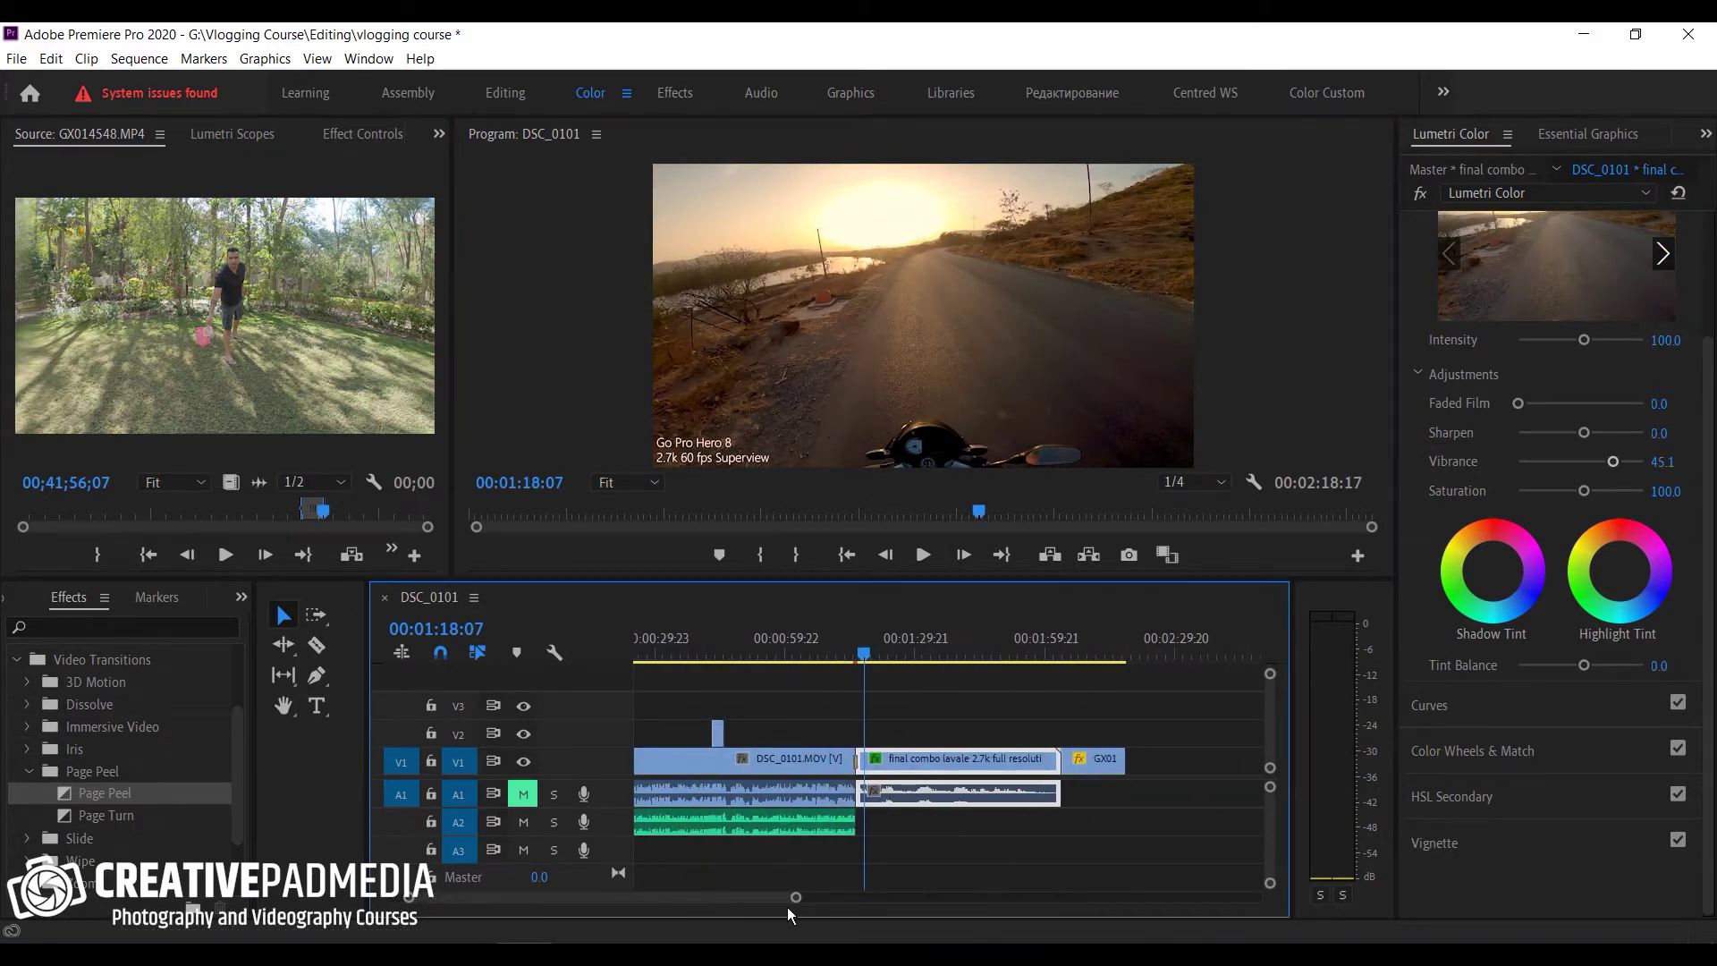
{"action": "left_click_drag", "start_coordinate": [795, 898], "coordinate": [585, 897]}
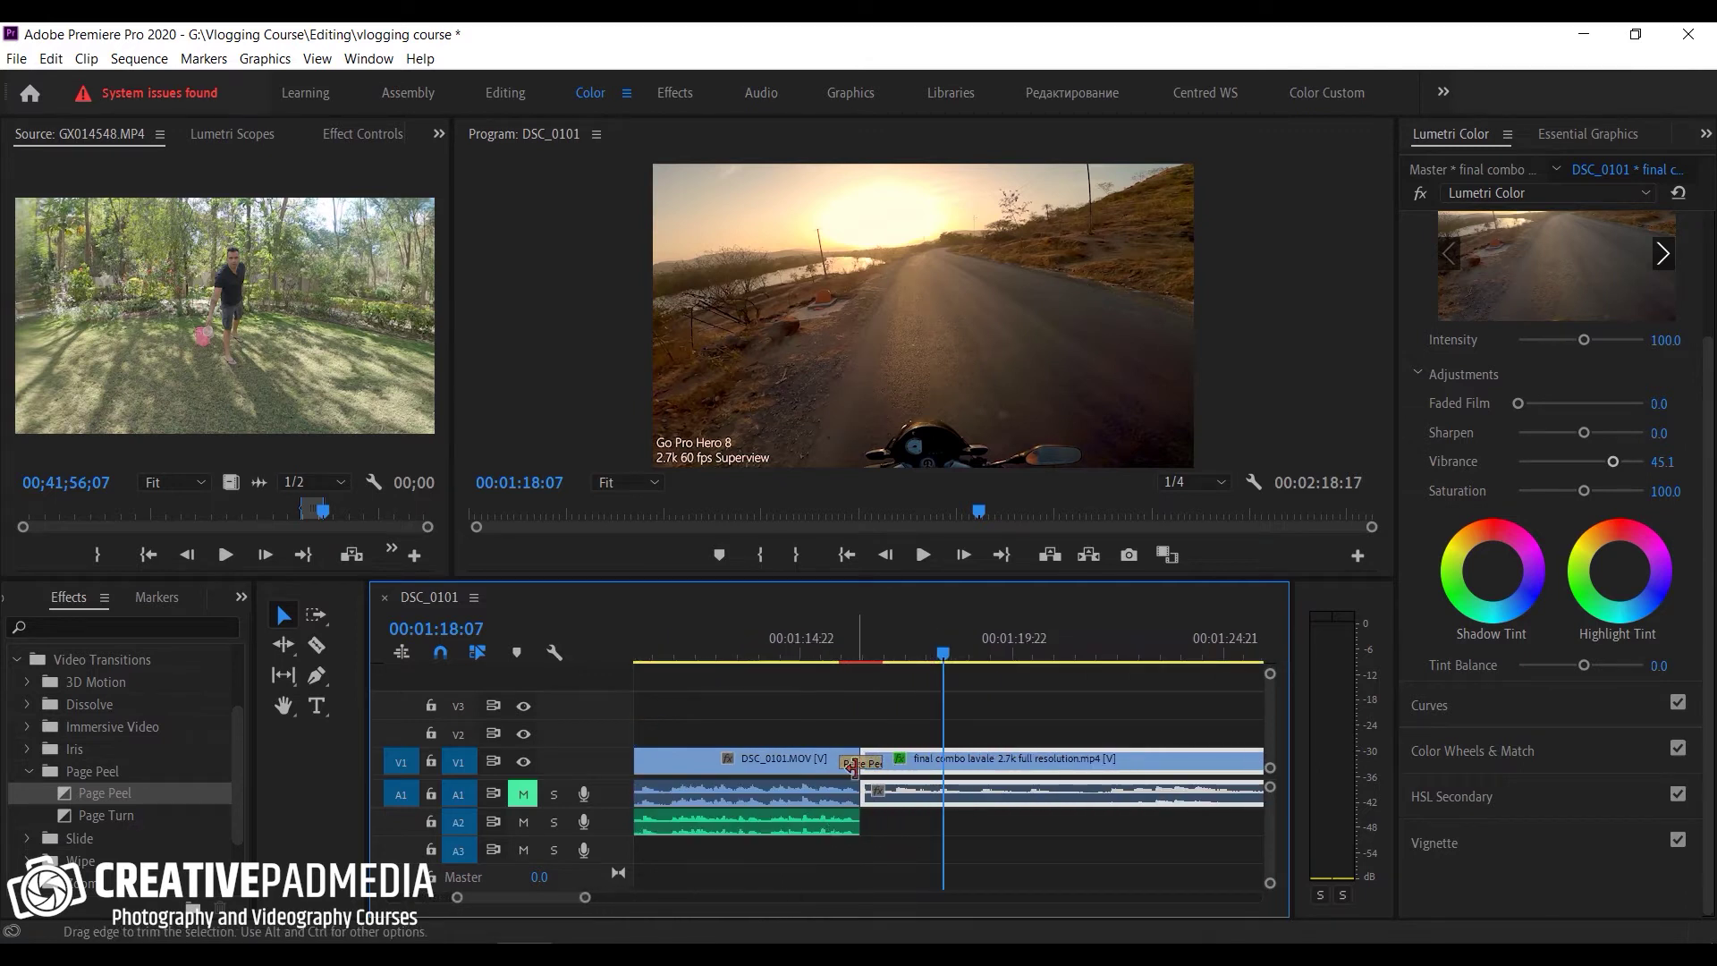
{"action": "left_click", "coordinate": [865, 766]}
{"action": "key", "text": "Delete"}
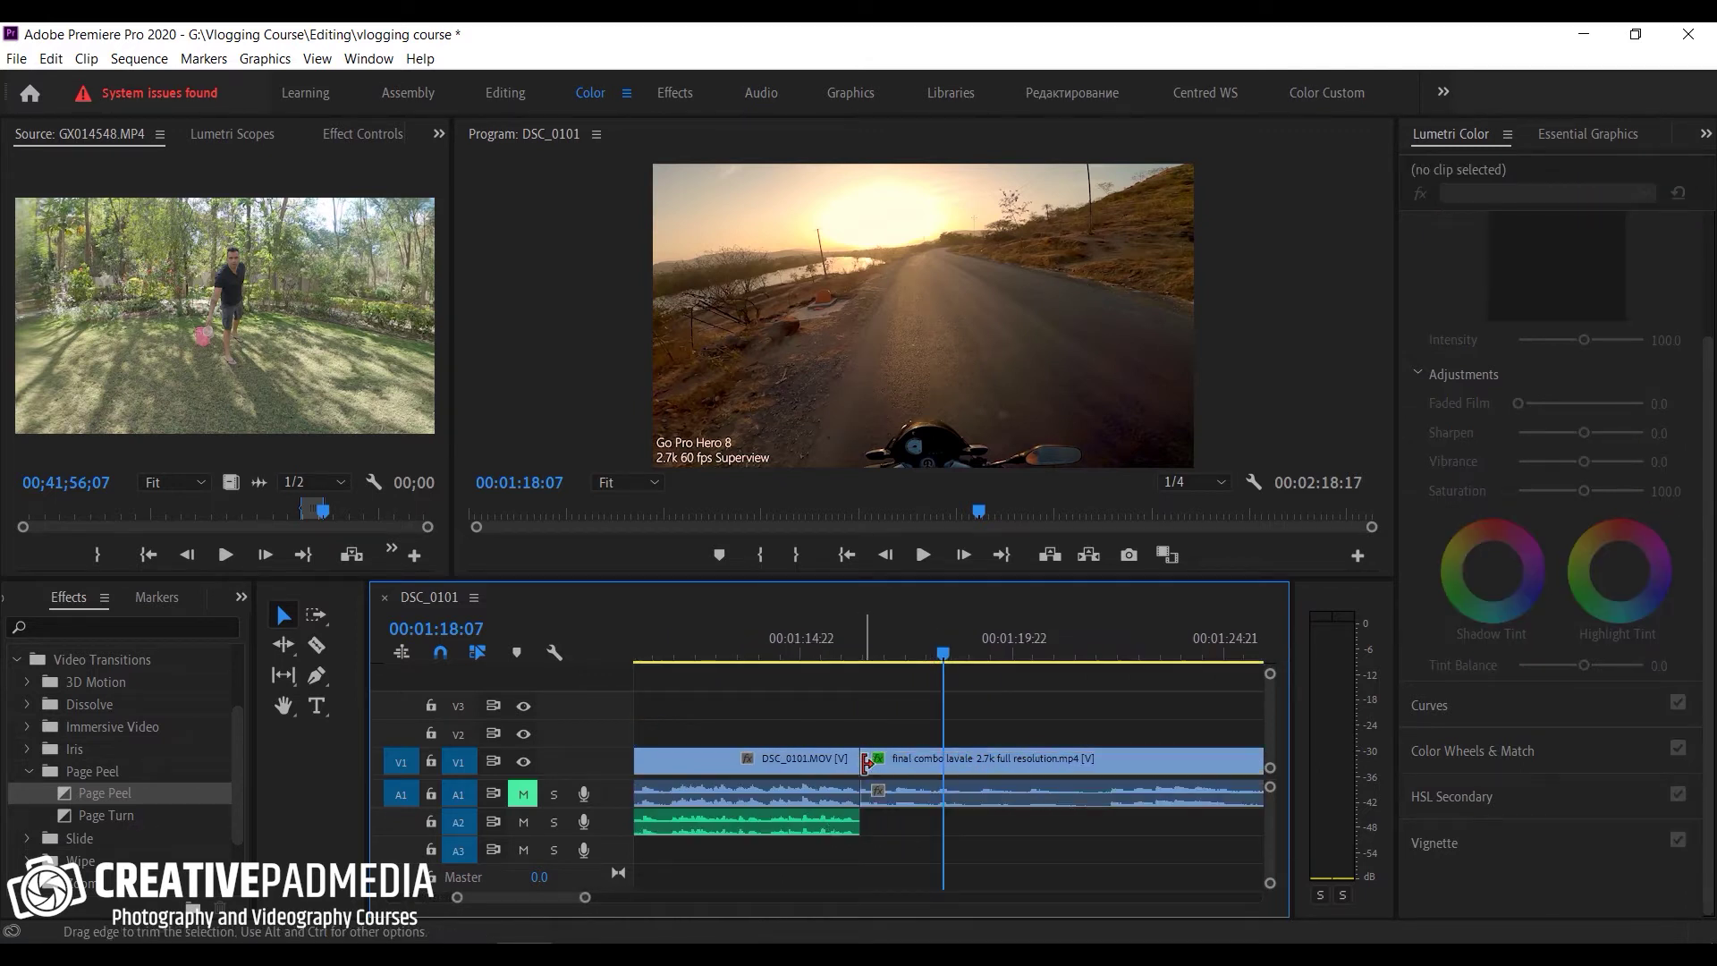
Step: Apply the default transitions at the cut between DSC_0101.MOV and the final combo clip, and play through them
{"action": "right_click", "coordinate": [860, 765]}
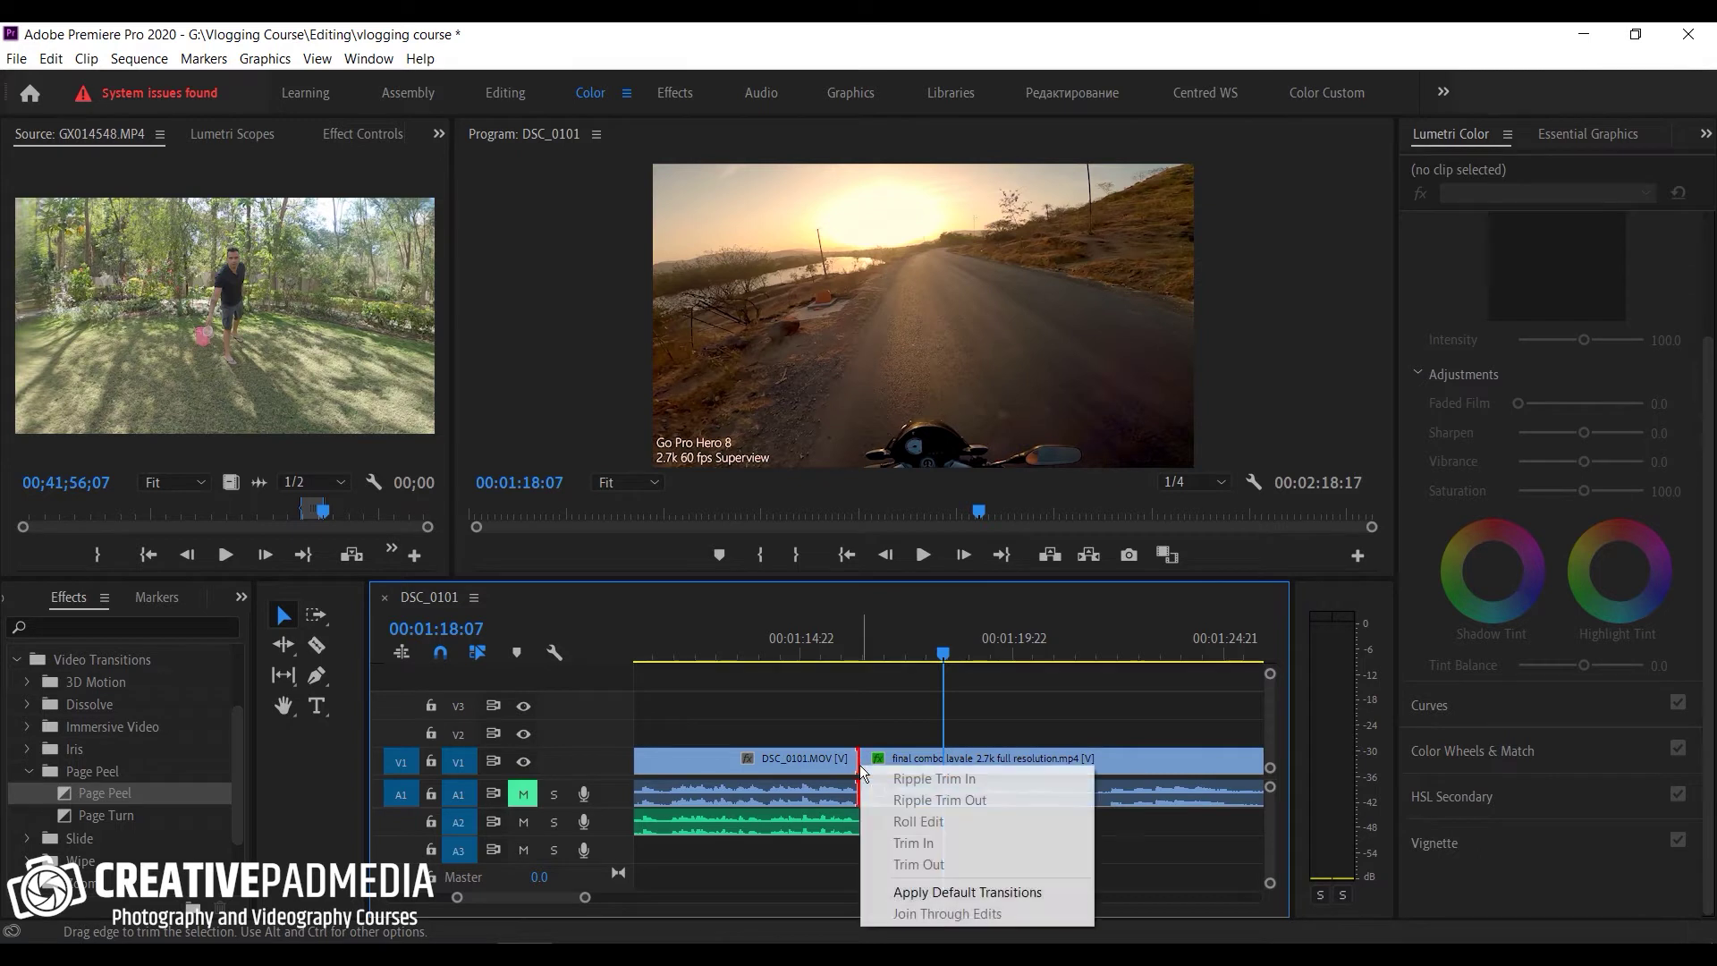
{"action": "left_click", "coordinate": [932, 890]}
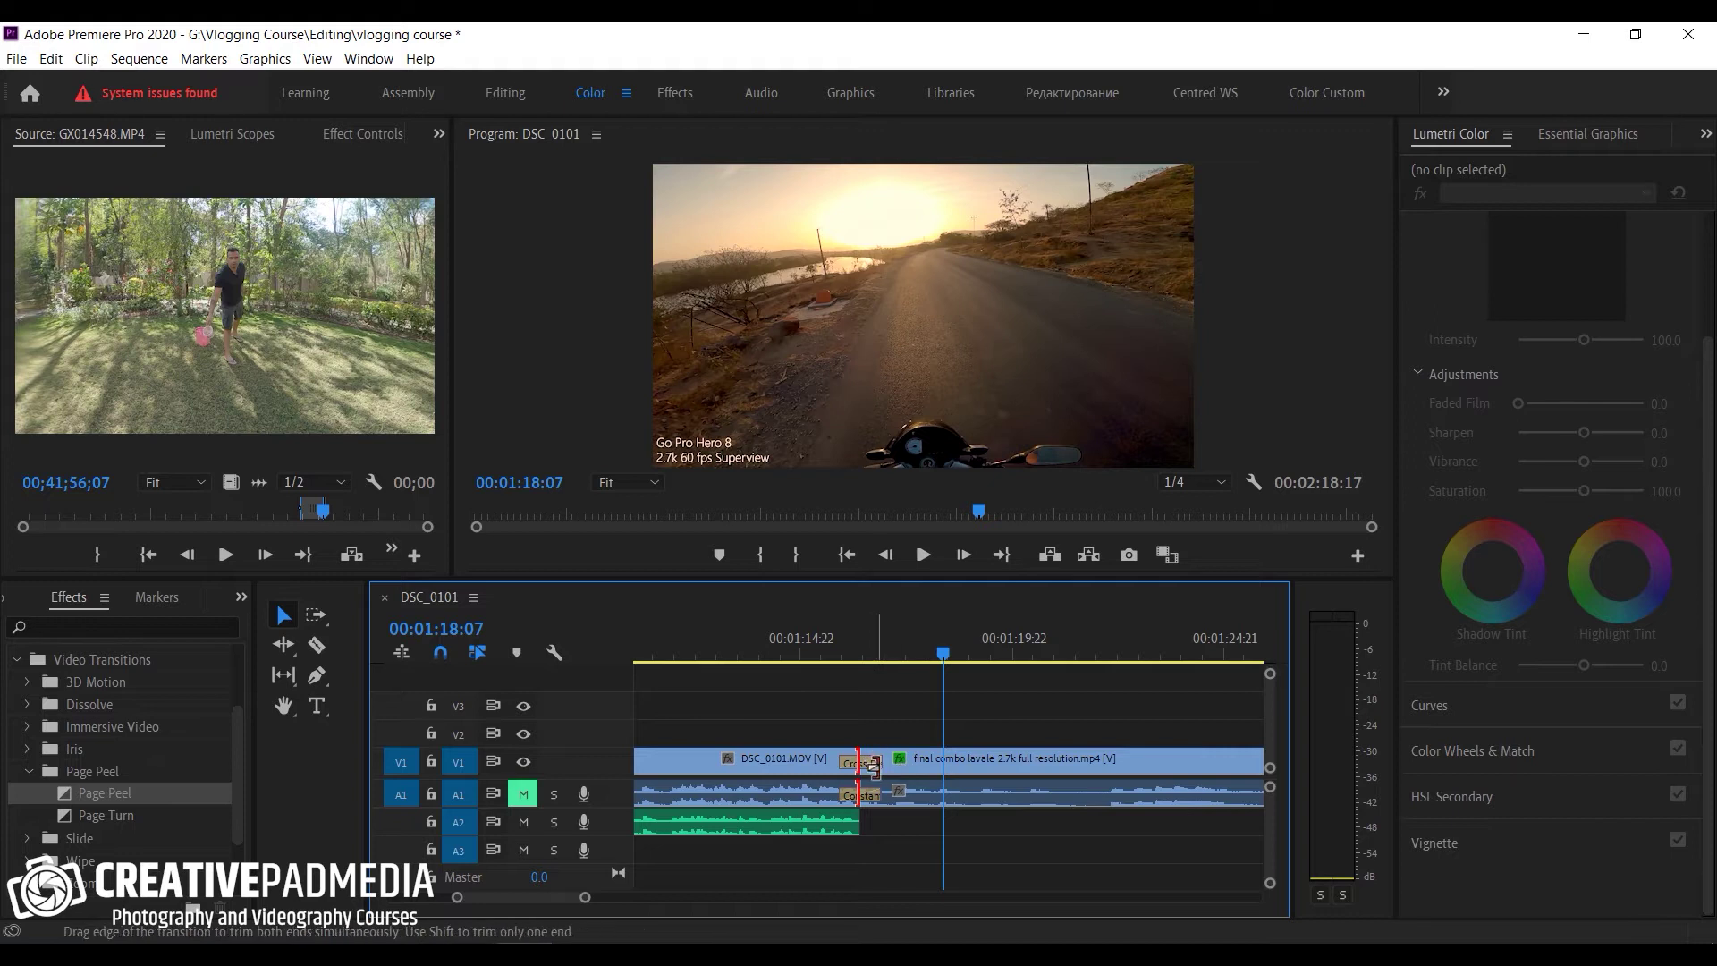
{"action": "right_click", "coordinate": [94, 790]}
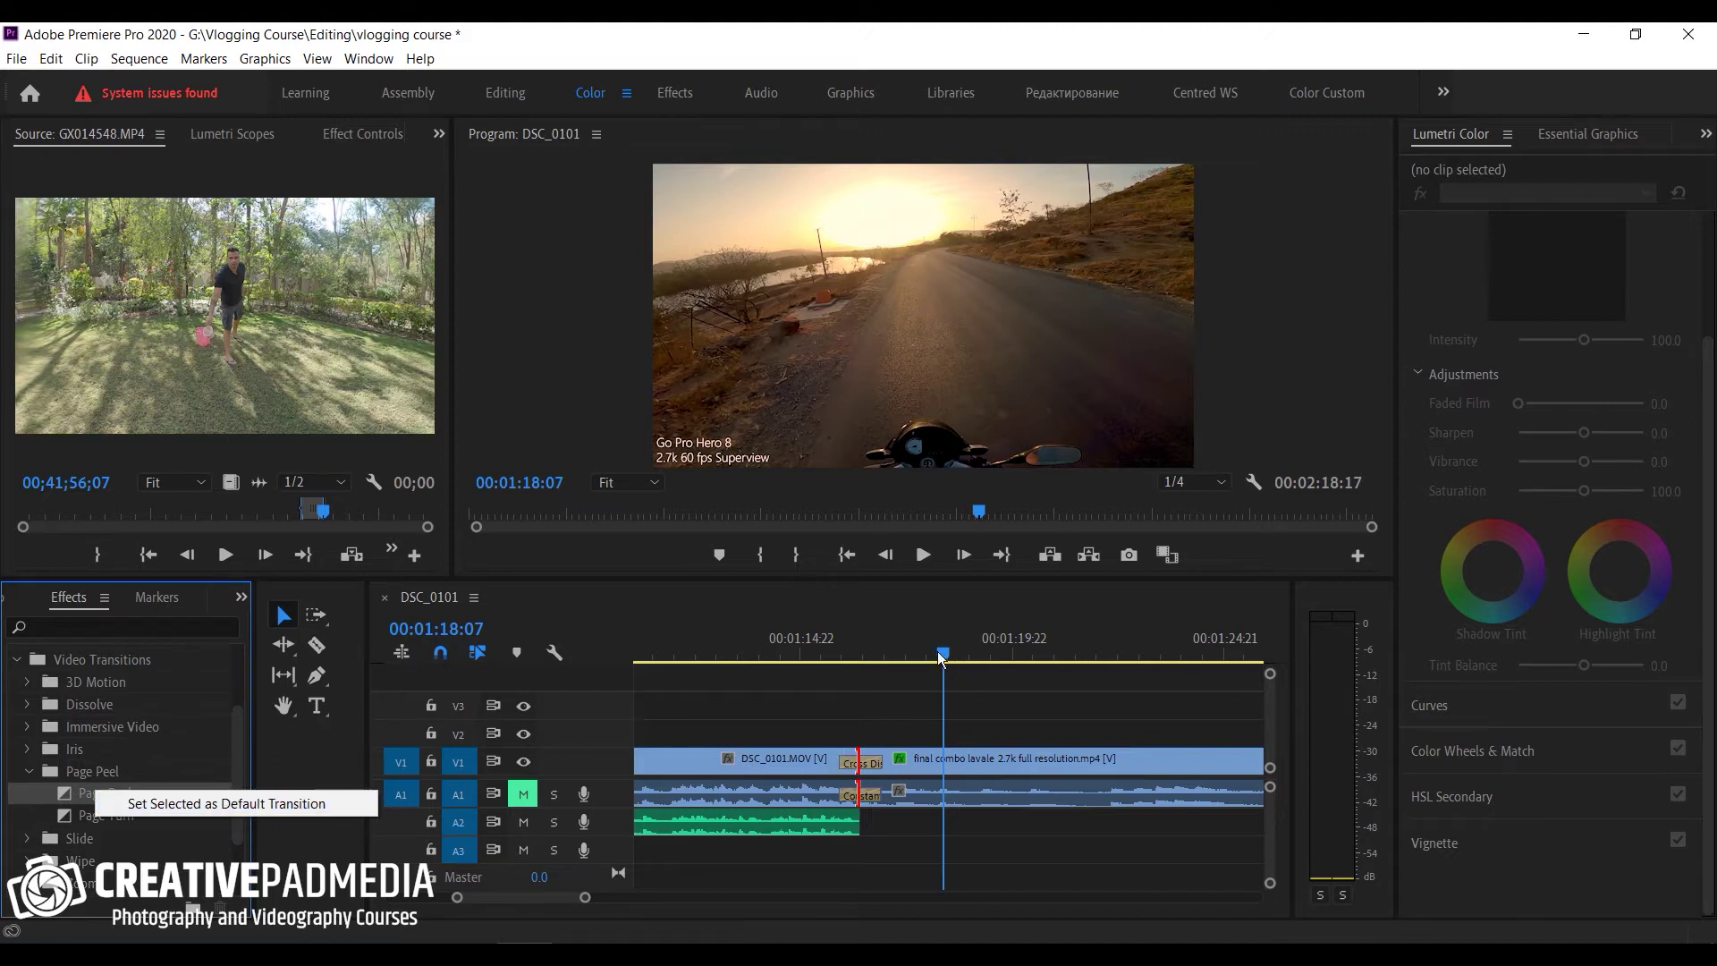
{"action": "left_click_drag", "start_coordinate": [943, 657], "coordinate": [829, 671]}
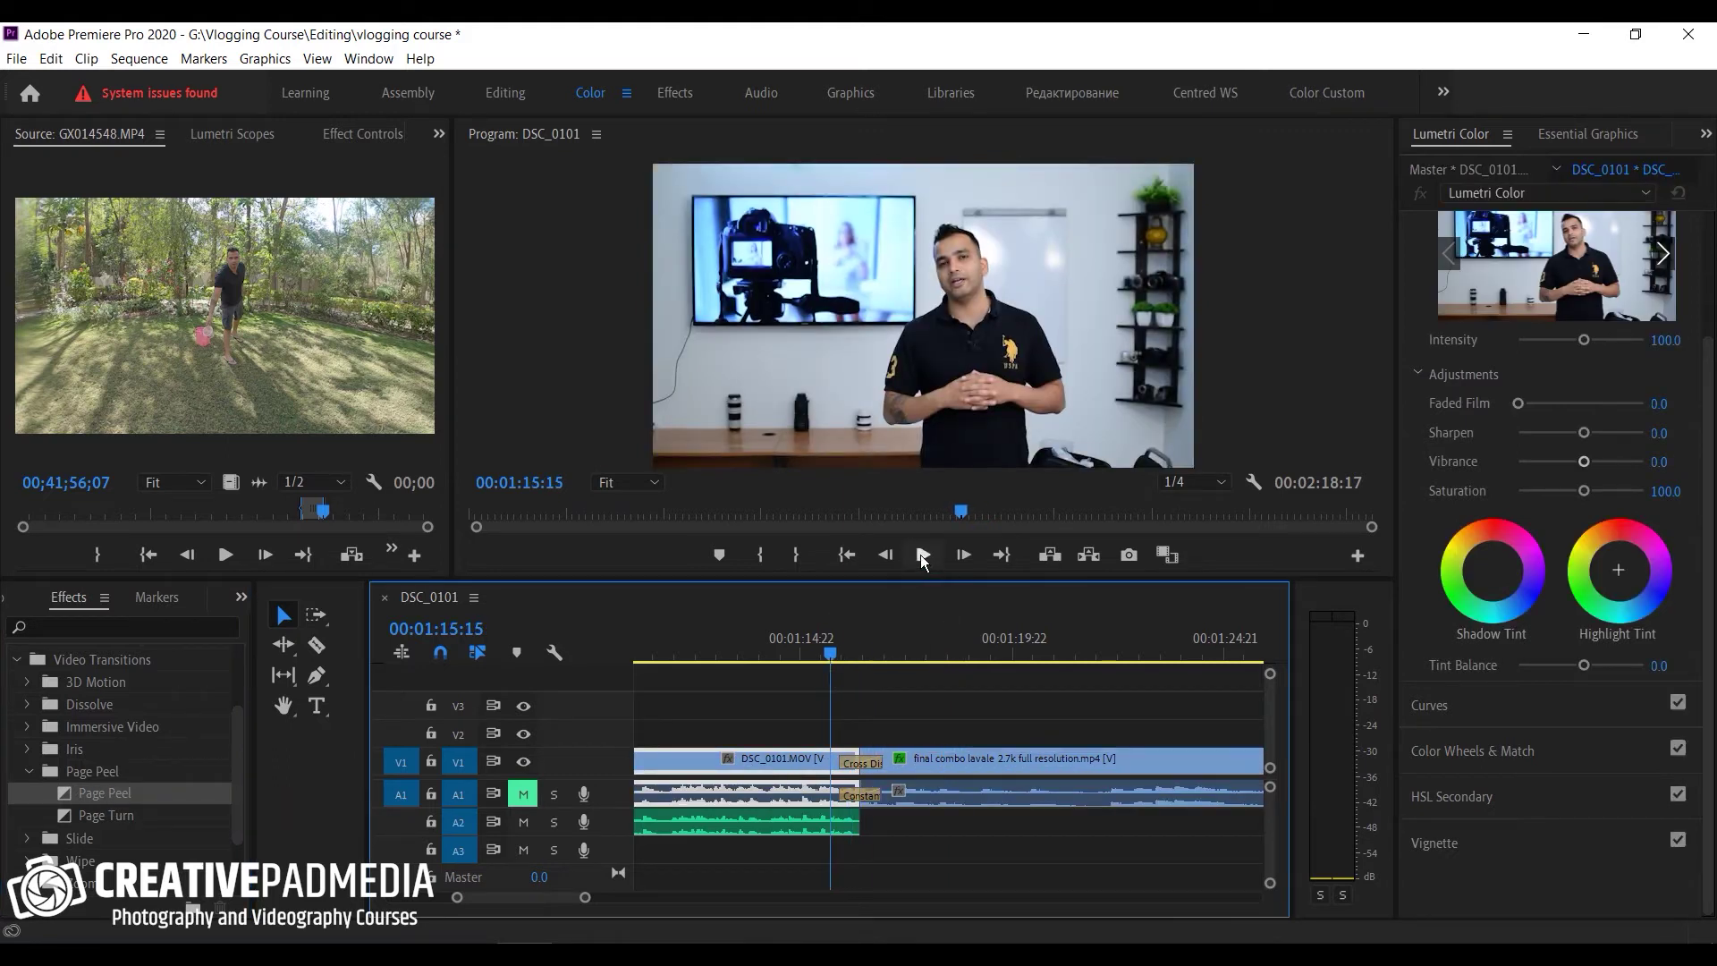
{"action": "left_click", "coordinate": [922, 554]}
{"action": "left_click", "coordinate": [922, 554]}
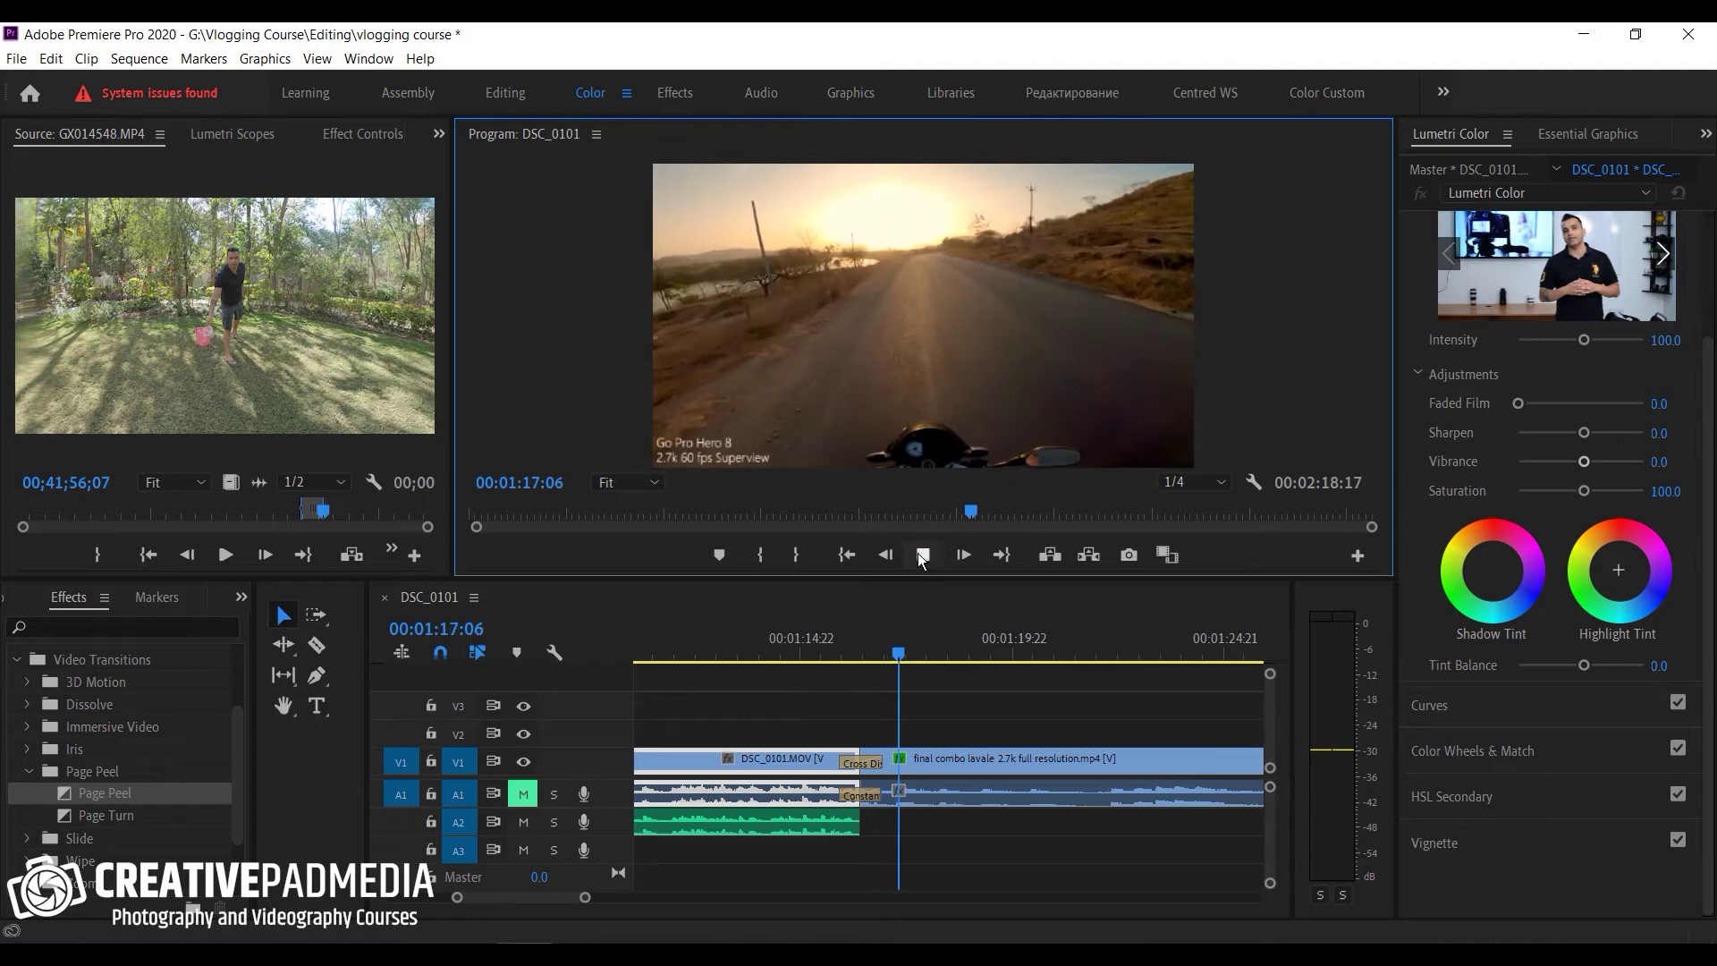
Step: Apply the default transitions at the cut between the final combo clip and the garden clip
{"action": "left_click_drag", "start_coordinate": [584, 899], "coordinate": [818, 897]}
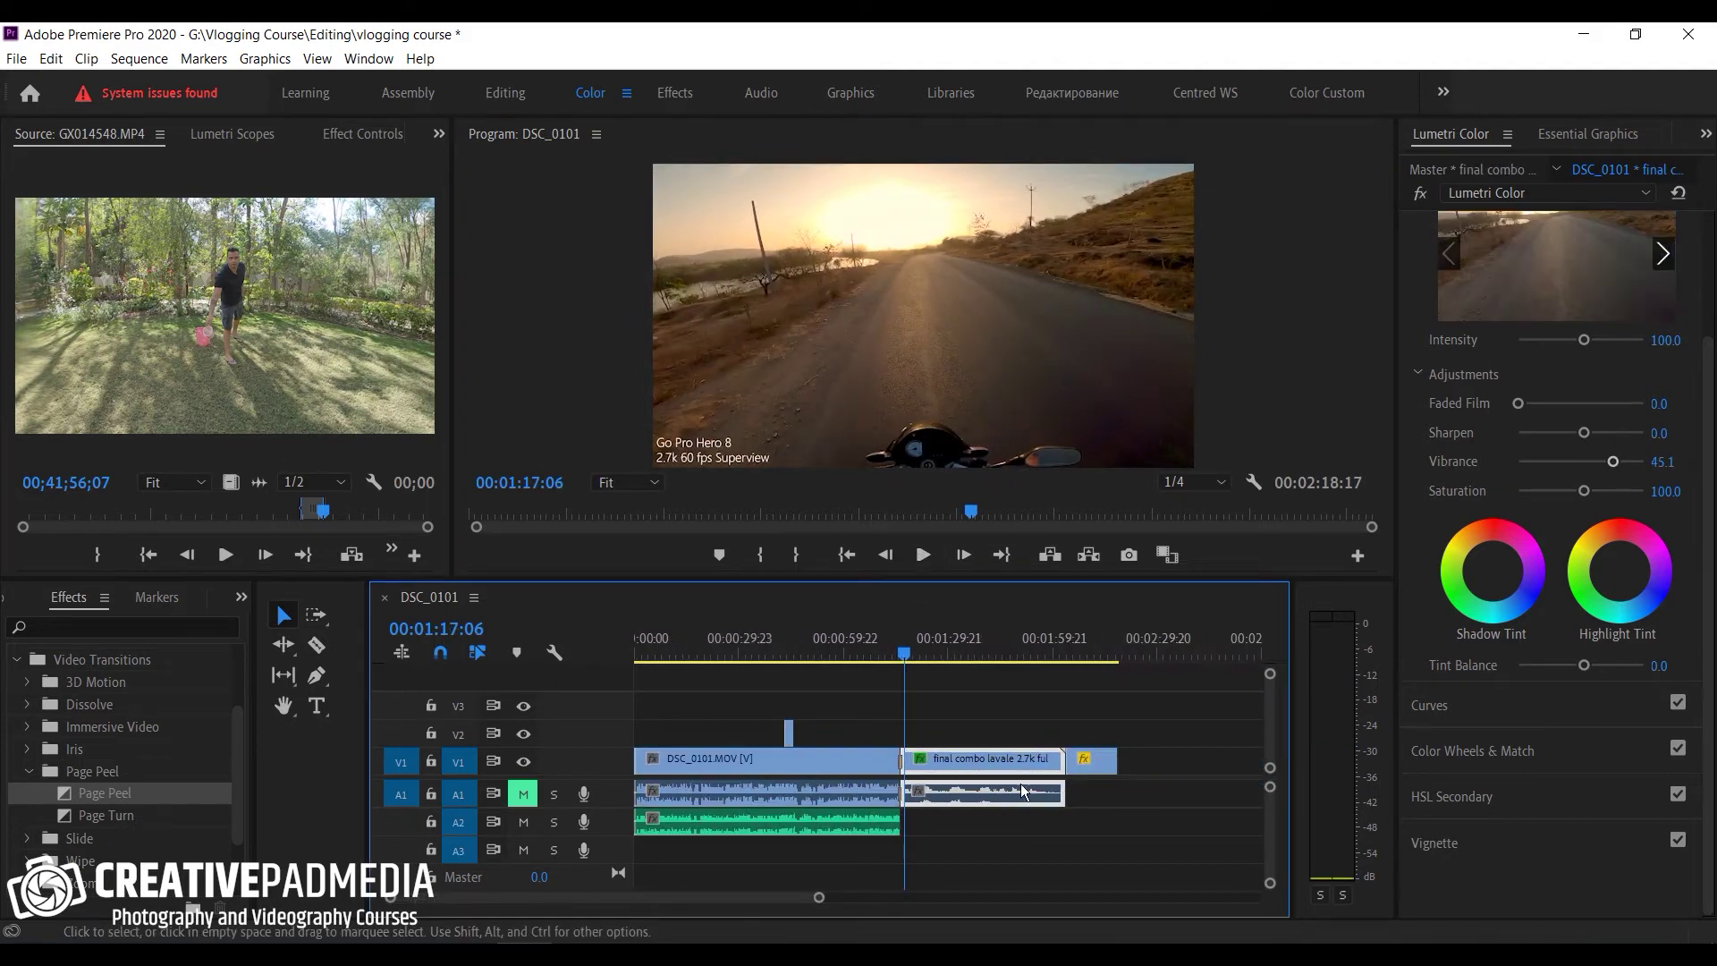
{"action": "right_click", "coordinate": [1064, 762]}
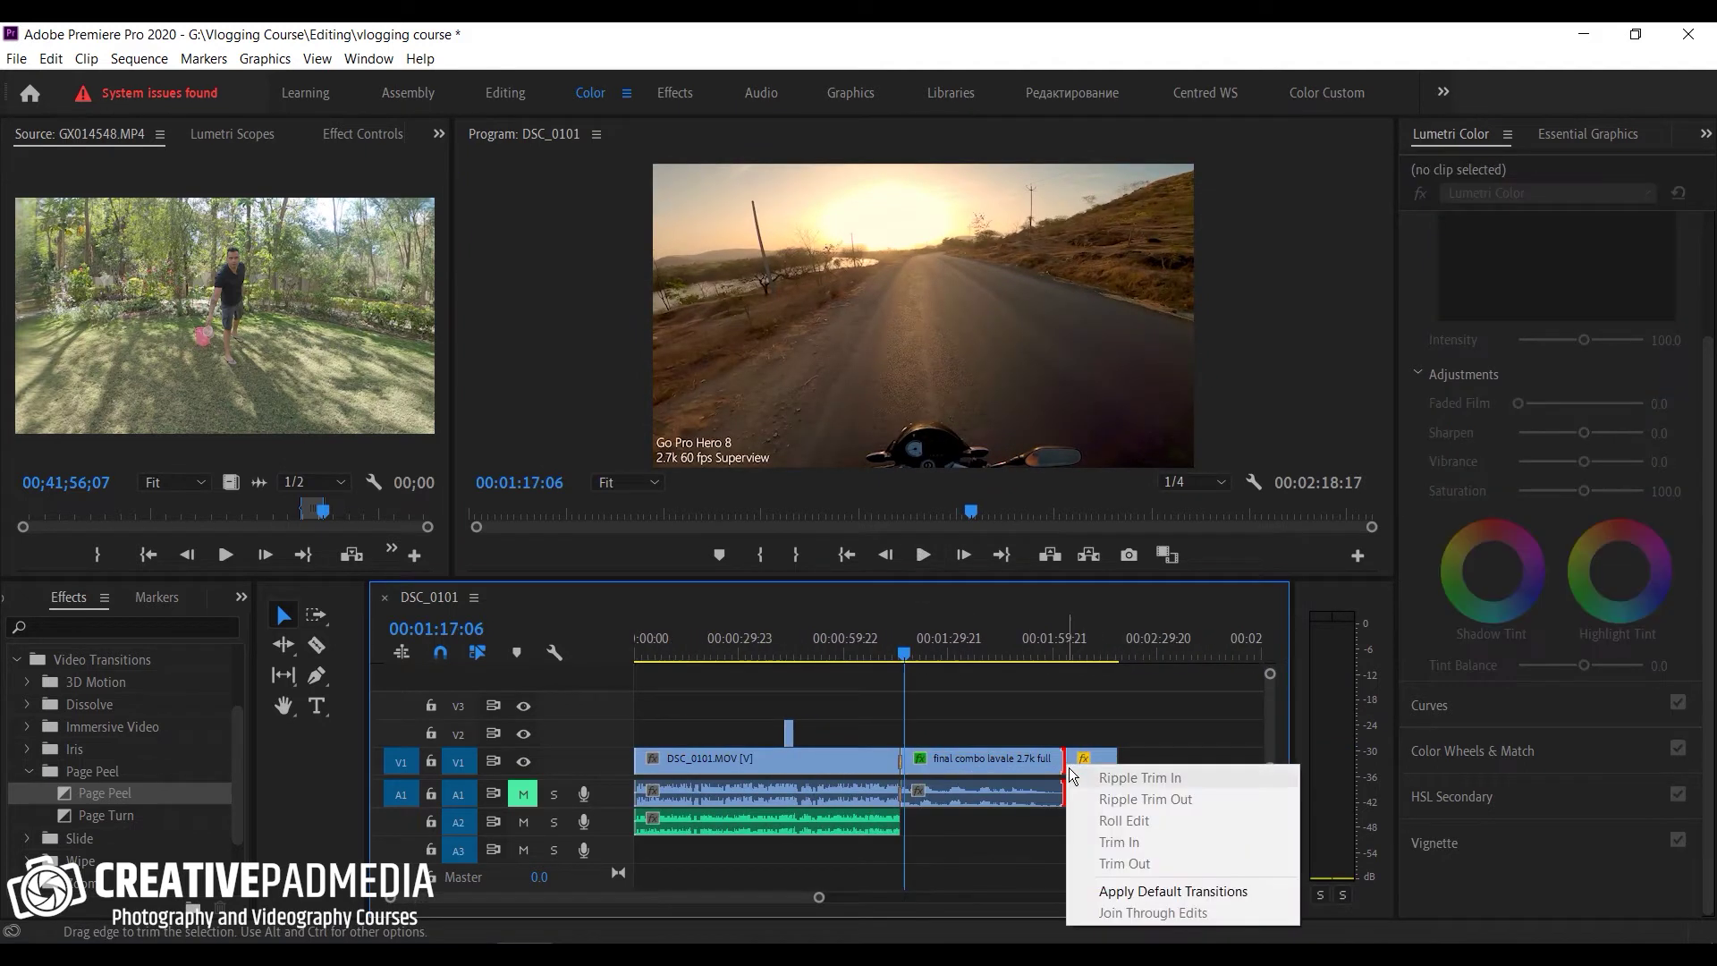
{"action": "left_click", "coordinate": [1133, 890]}
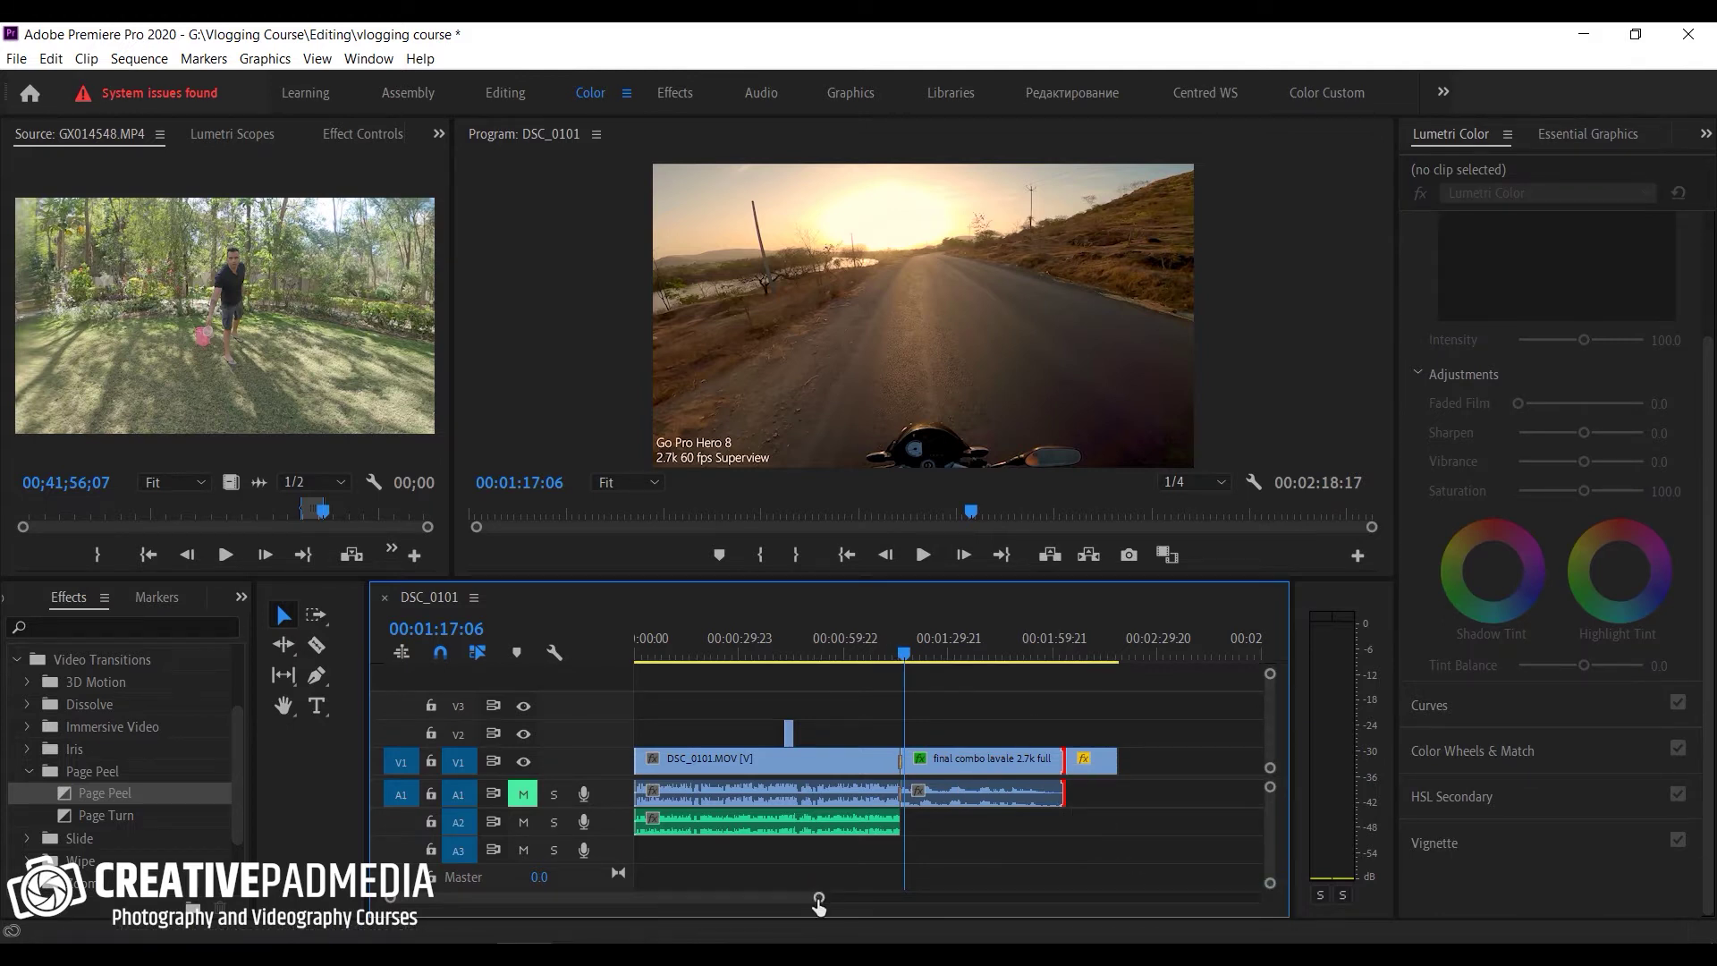
Step: Play through the transition at the cut between the final combo clip and the garden clip
{"action": "left_click_drag", "start_coordinate": [818, 898], "coordinate": [782, 903]}
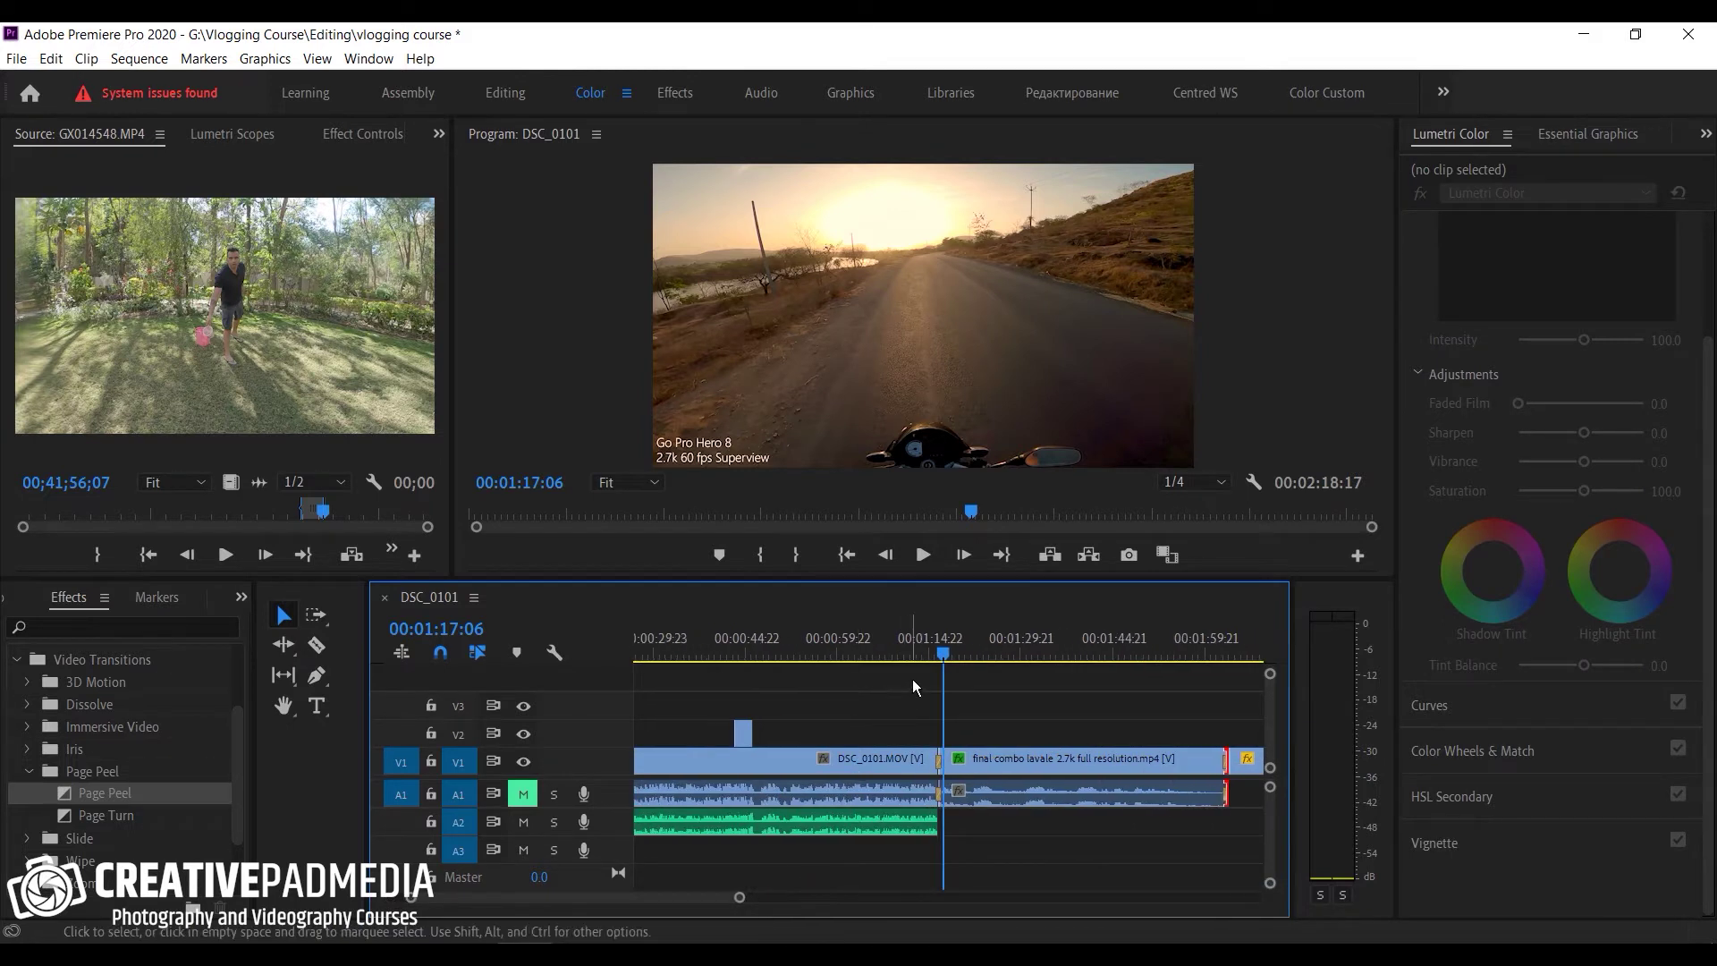
{"action": "left_click", "coordinate": [1211, 660]}
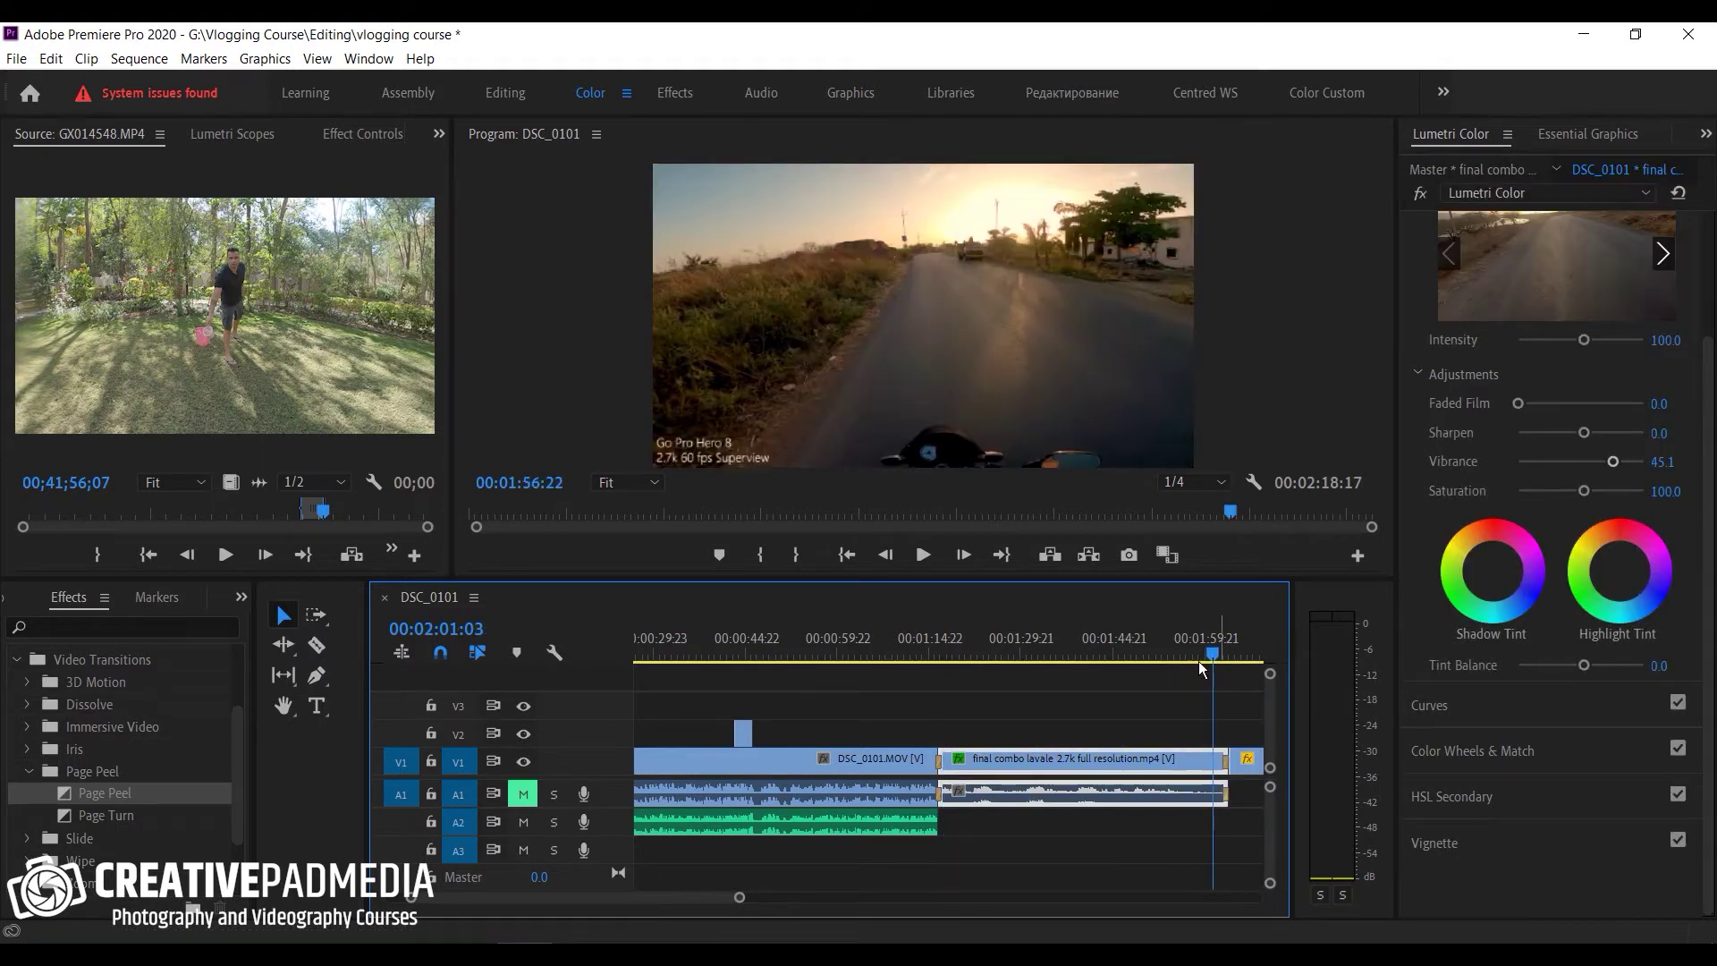
{"action": "left_click", "coordinate": [923, 554]}
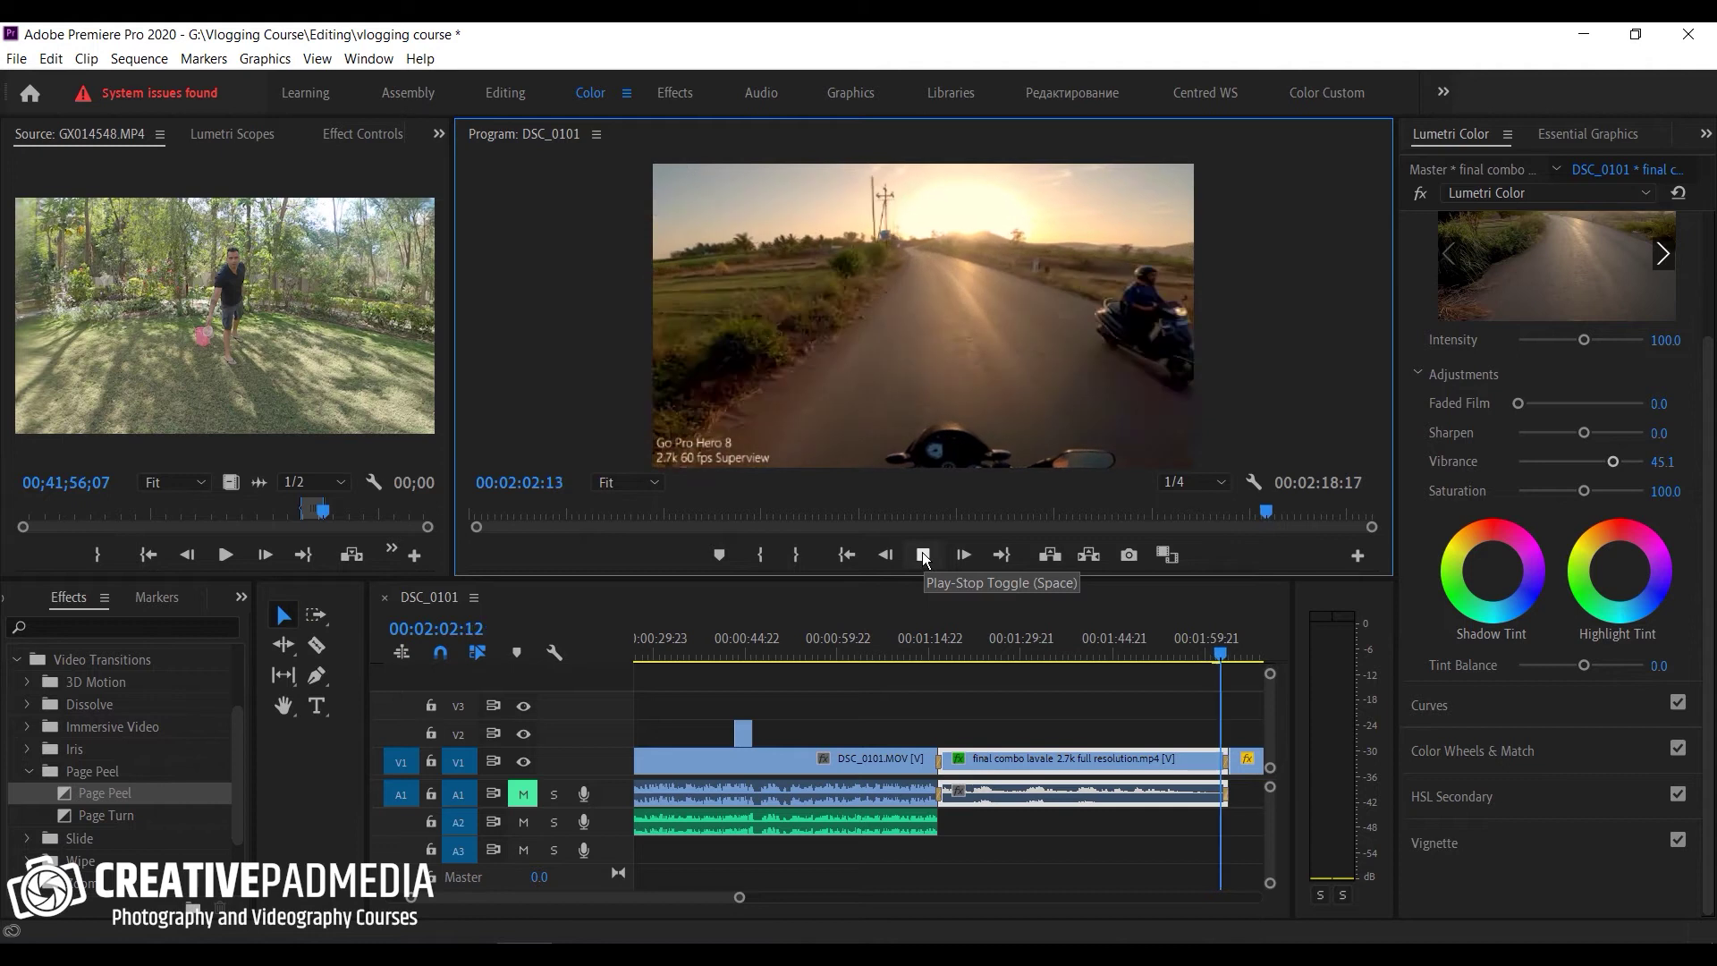
{"action": "left_click", "coordinate": [923, 554]}
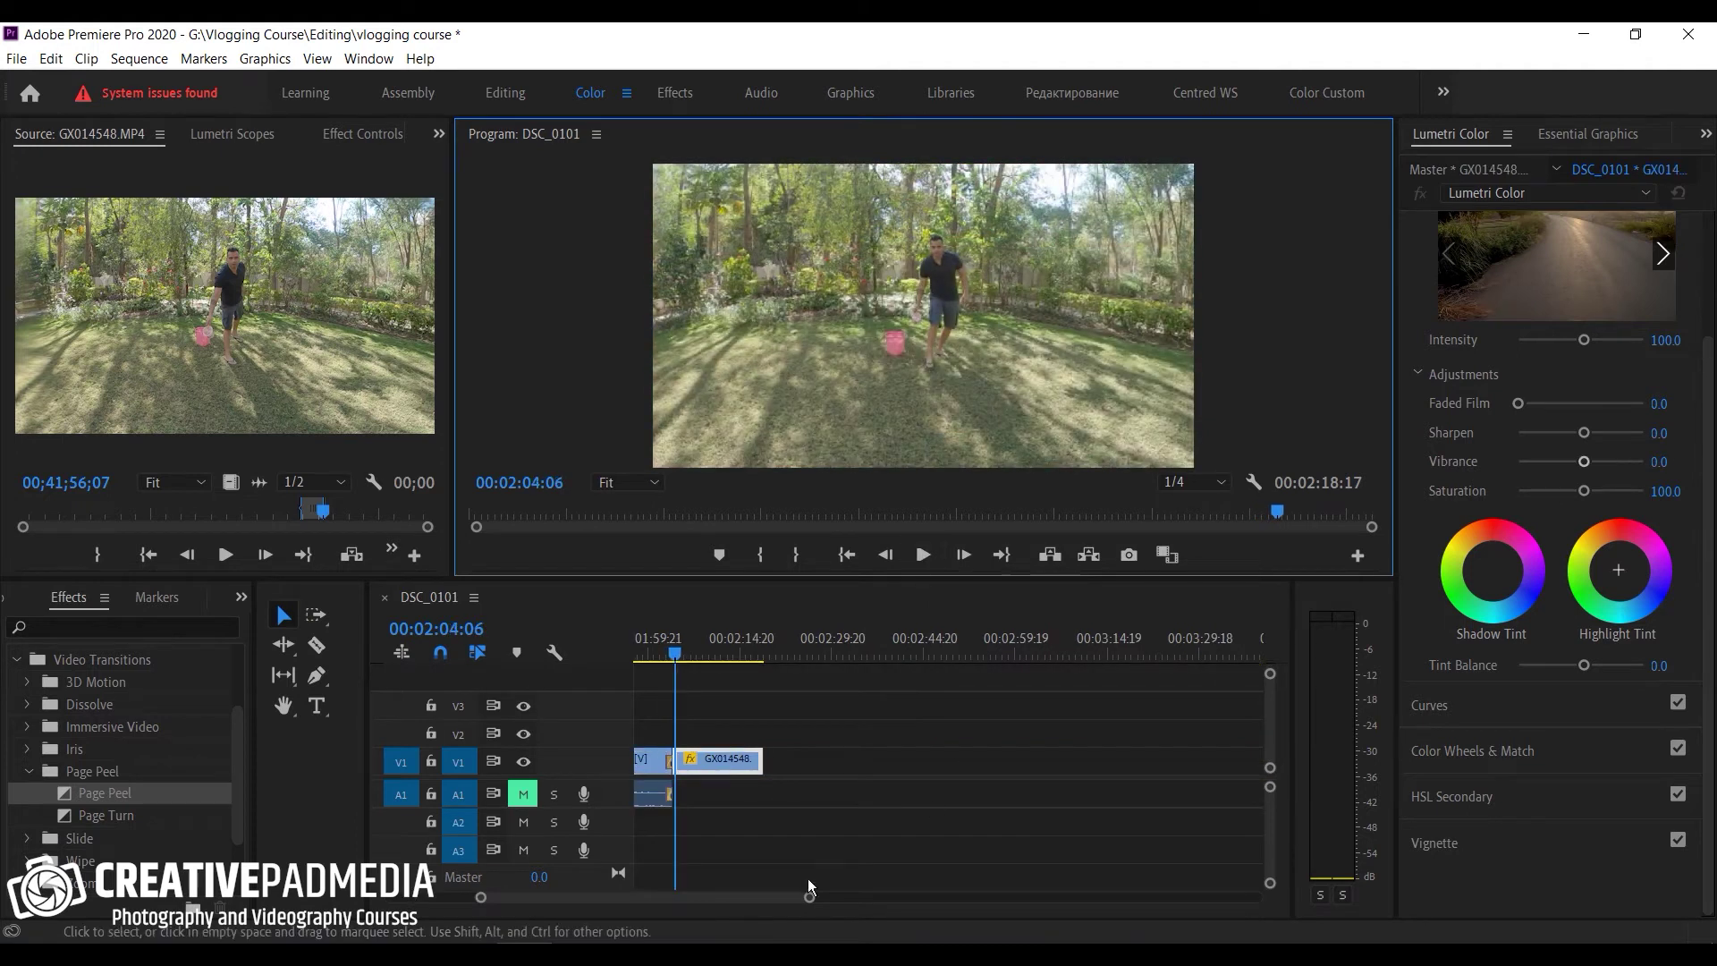
Step: Return to the DSC_0101.MOV section around 00:00:58:20 and look through the available Video Effects and Audio Effects
{"action": "left_click_drag", "start_coordinate": [810, 896], "coordinate": [921, 897]}
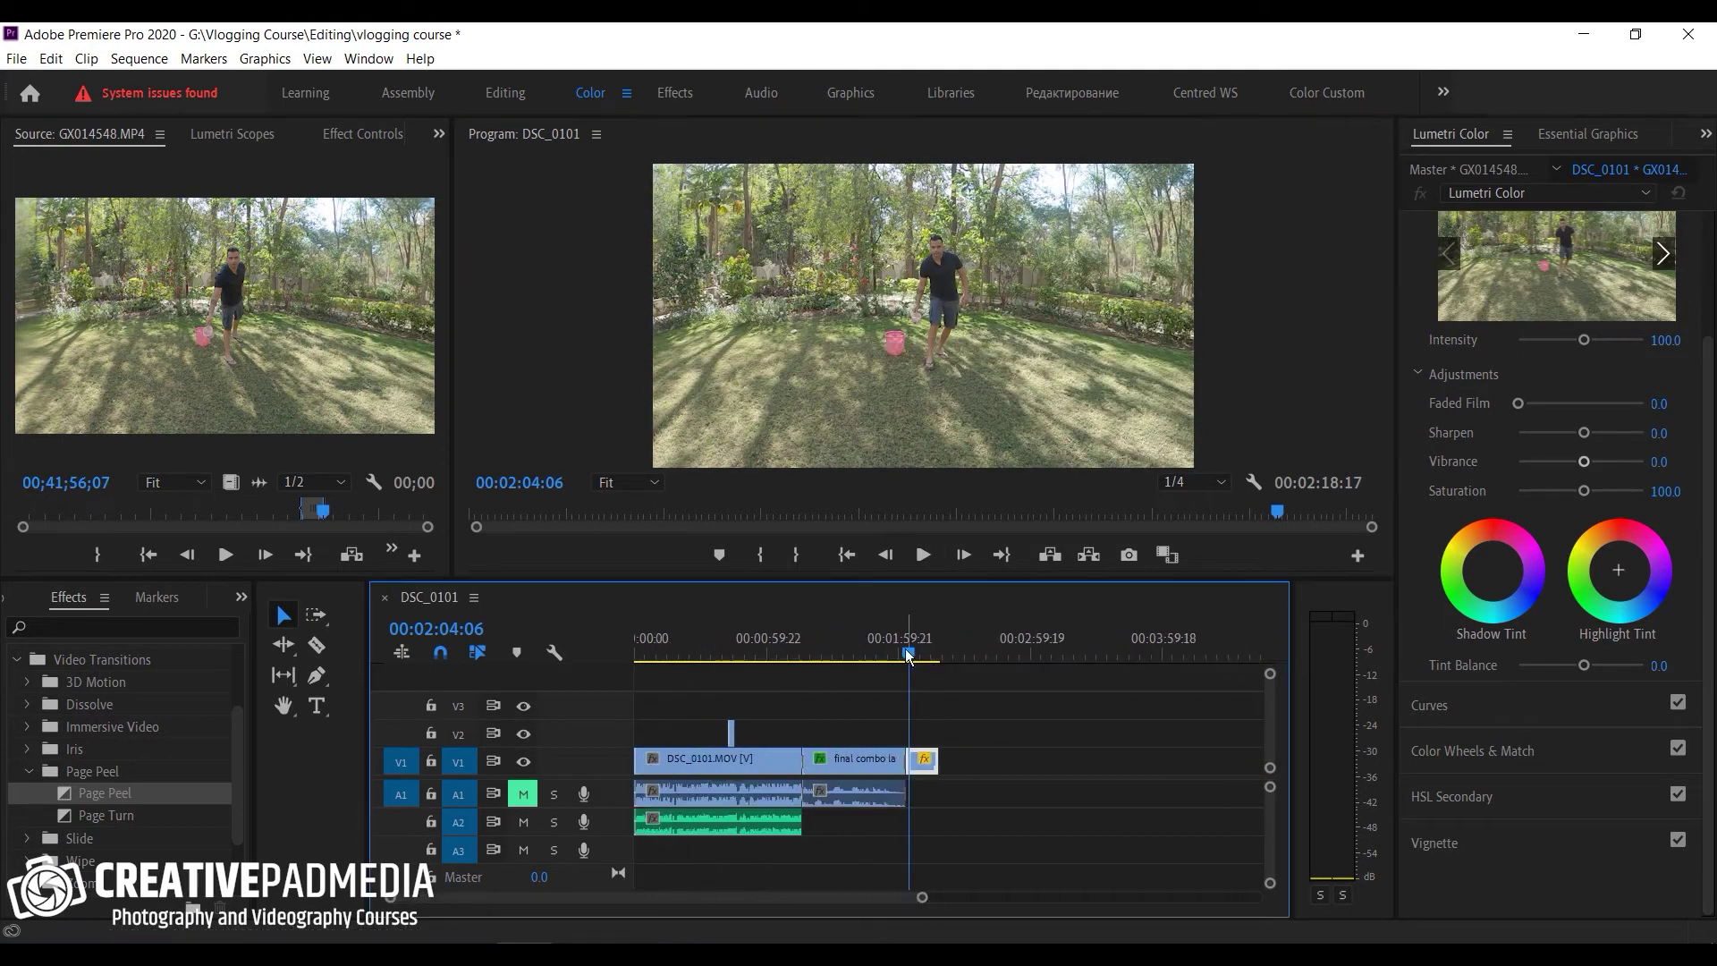
{"action": "left_click_drag", "start_coordinate": [907, 656], "coordinate": [767, 657]}
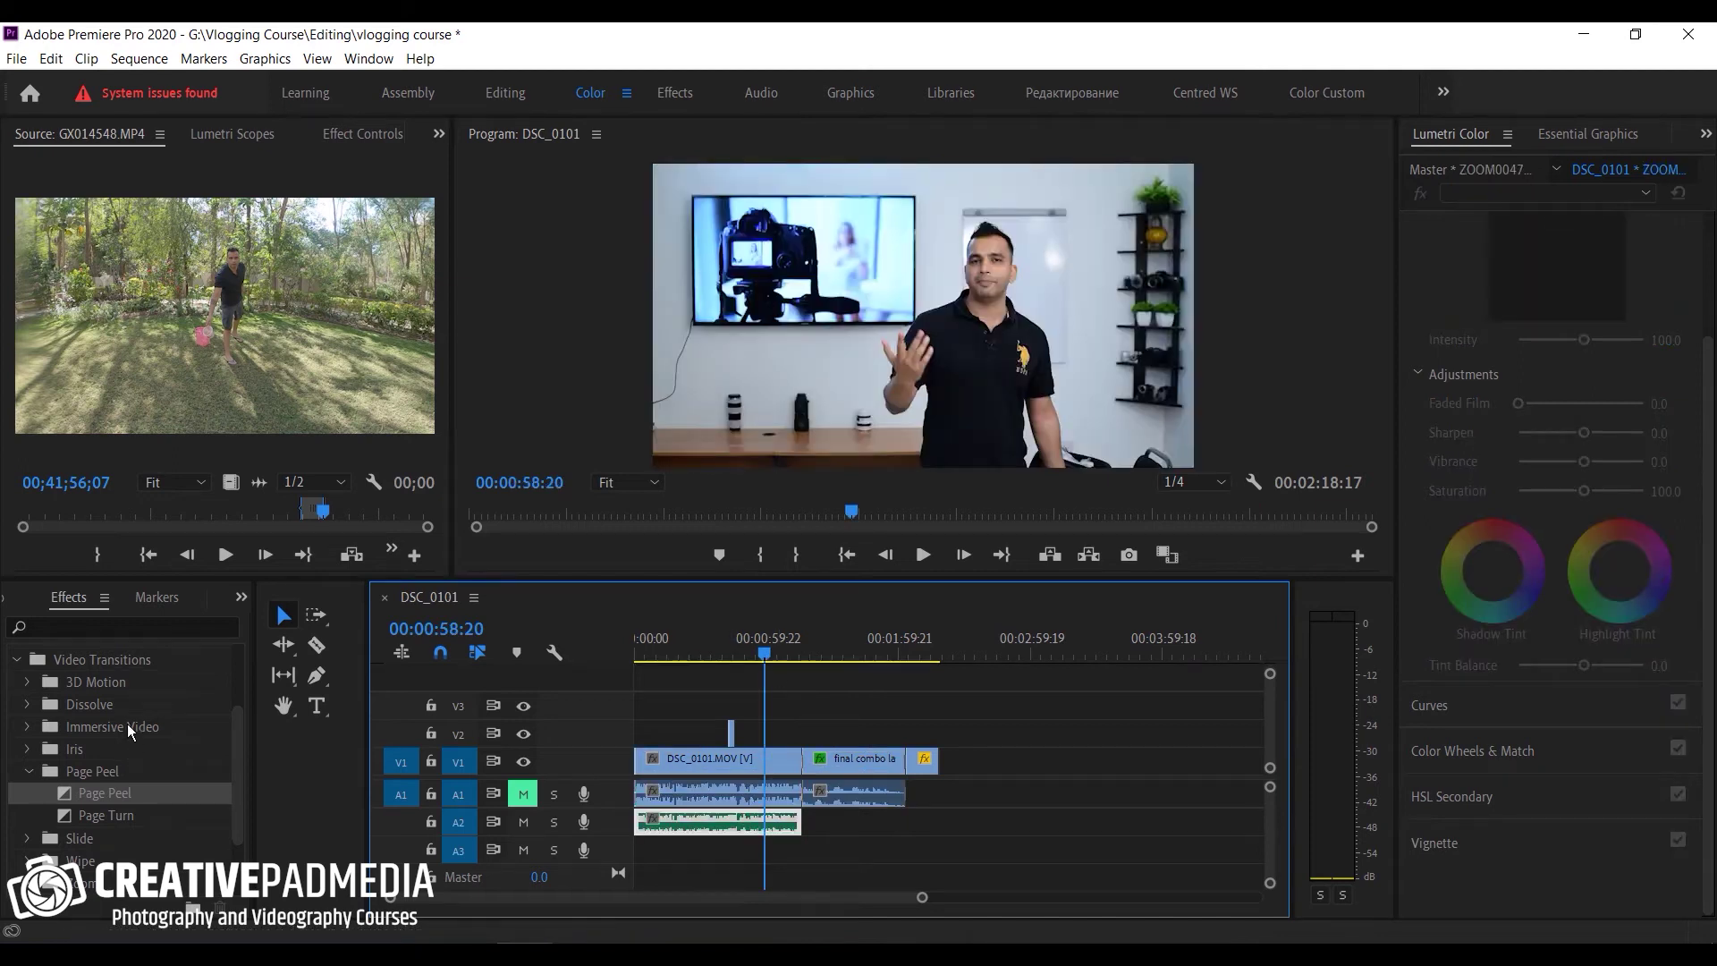
{"action": "left_click_drag", "start_coordinate": [239, 743], "coordinate": [238, 653]}
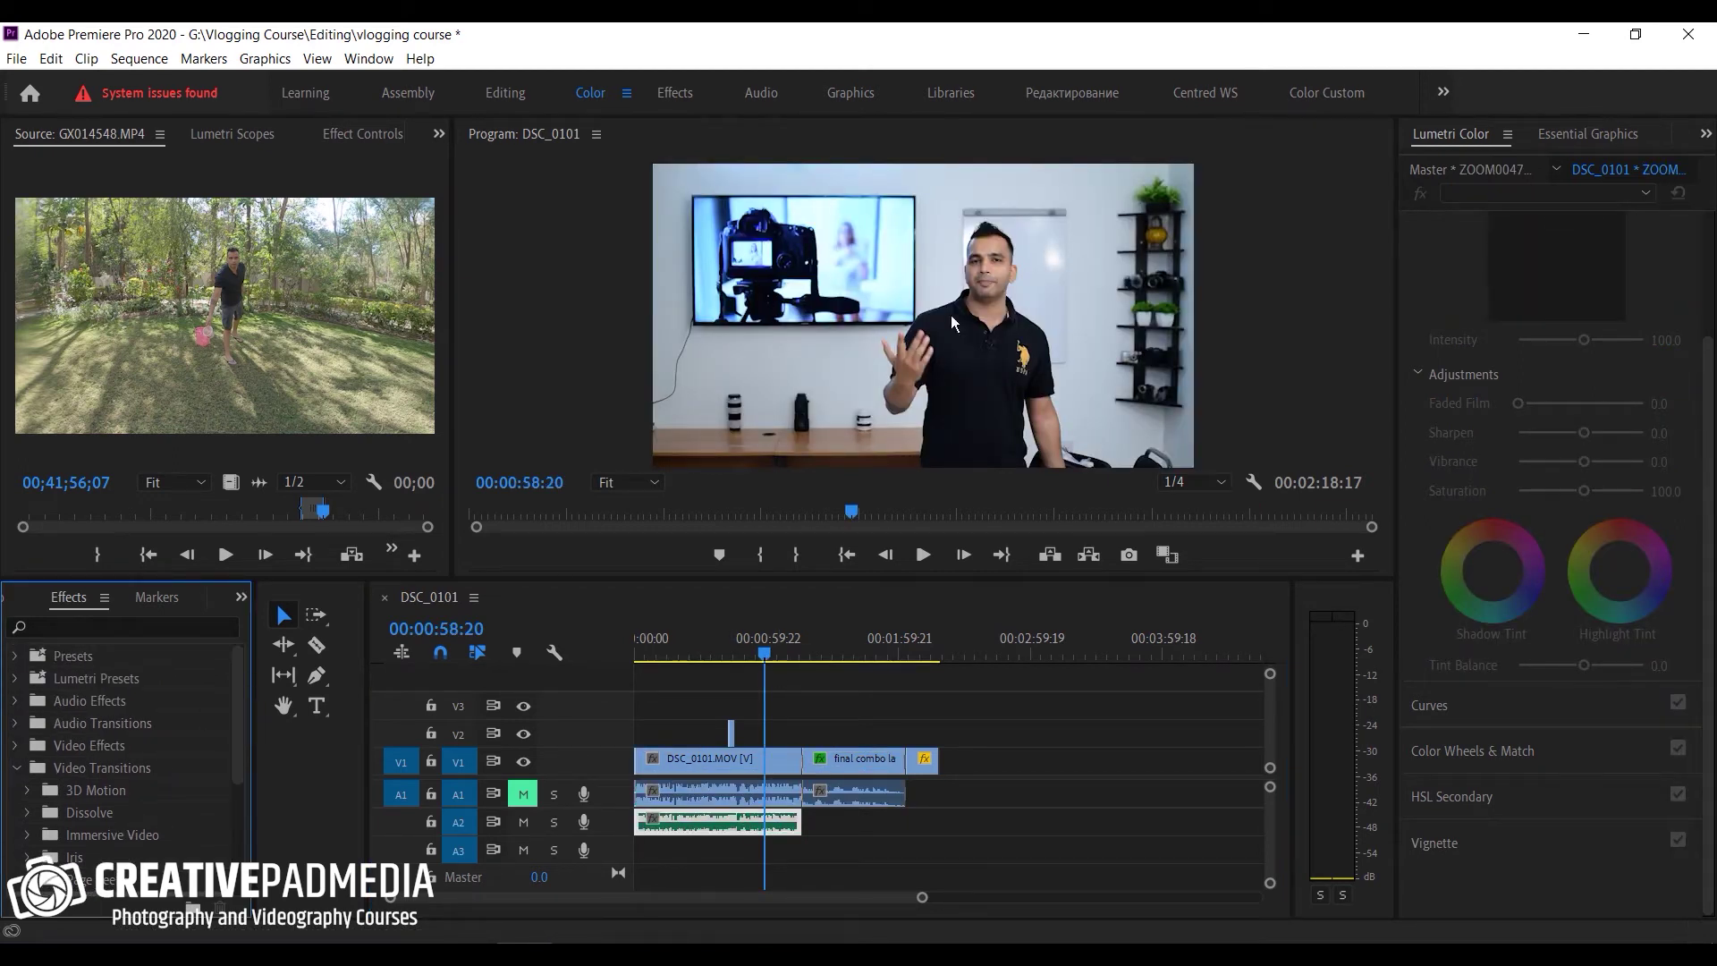
{"action": "left_click", "coordinate": [14, 745]}
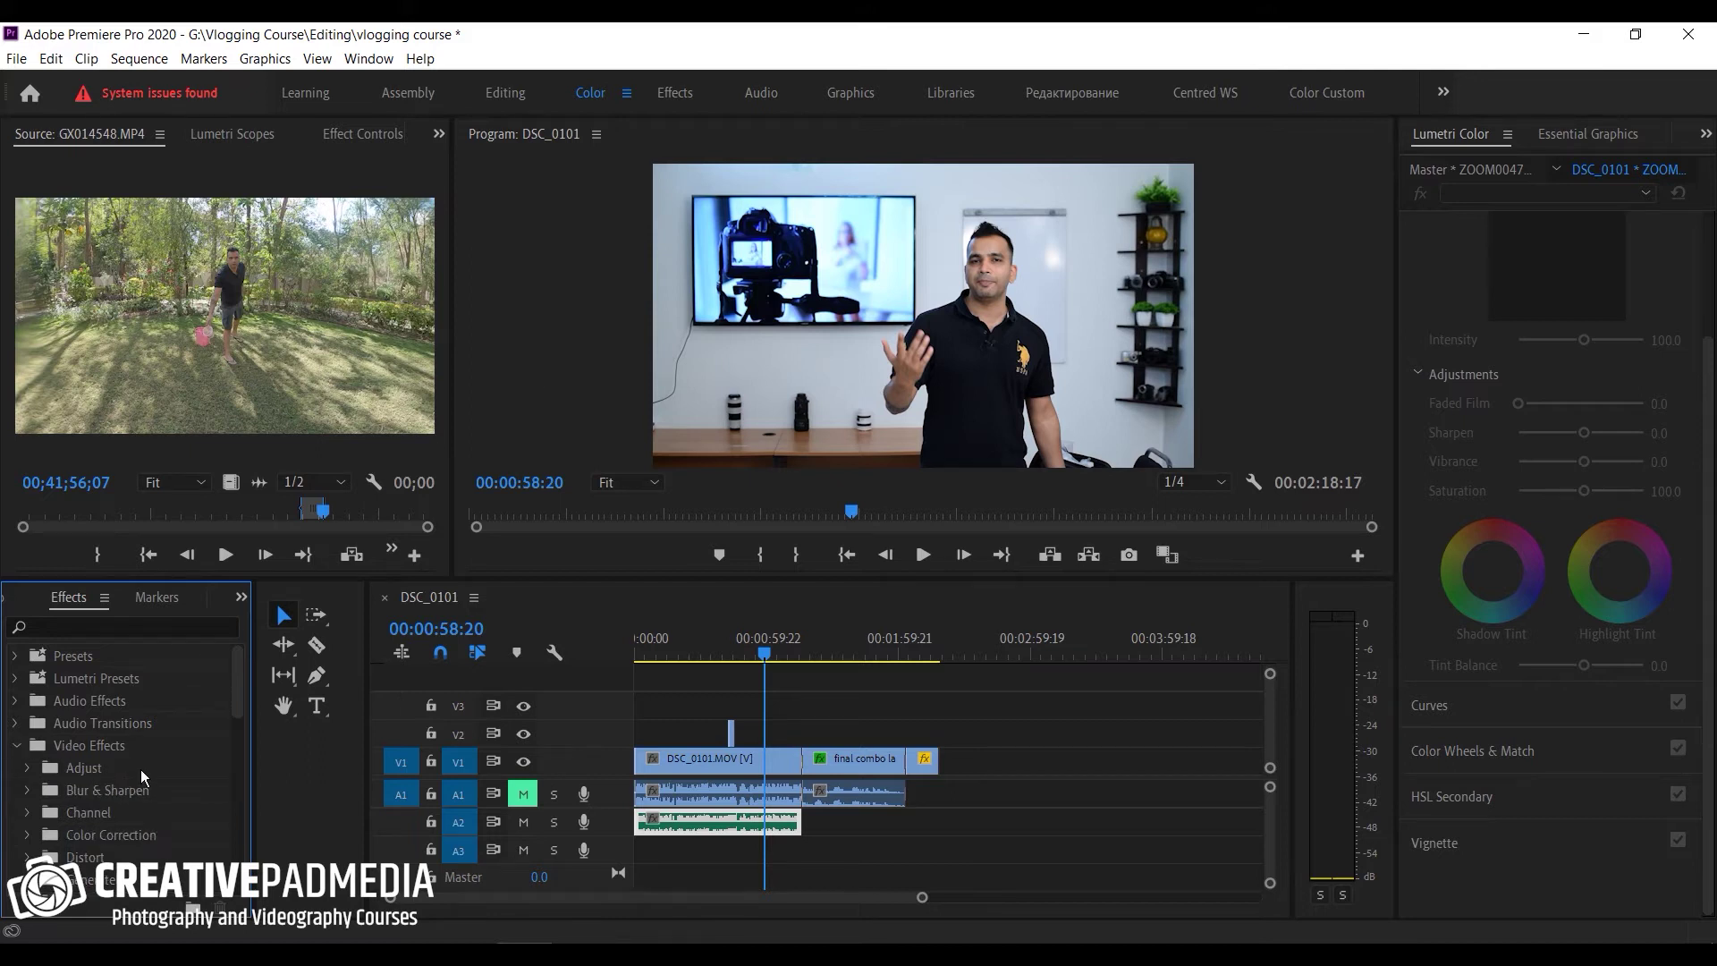
{"action": "scroll", "coordinate": [142, 770], "scroll_direction": "down", "scroll_amount": 1}
{"action": "scroll", "coordinate": [119, 775], "scroll_direction": "down", "scroll_amount": 1}
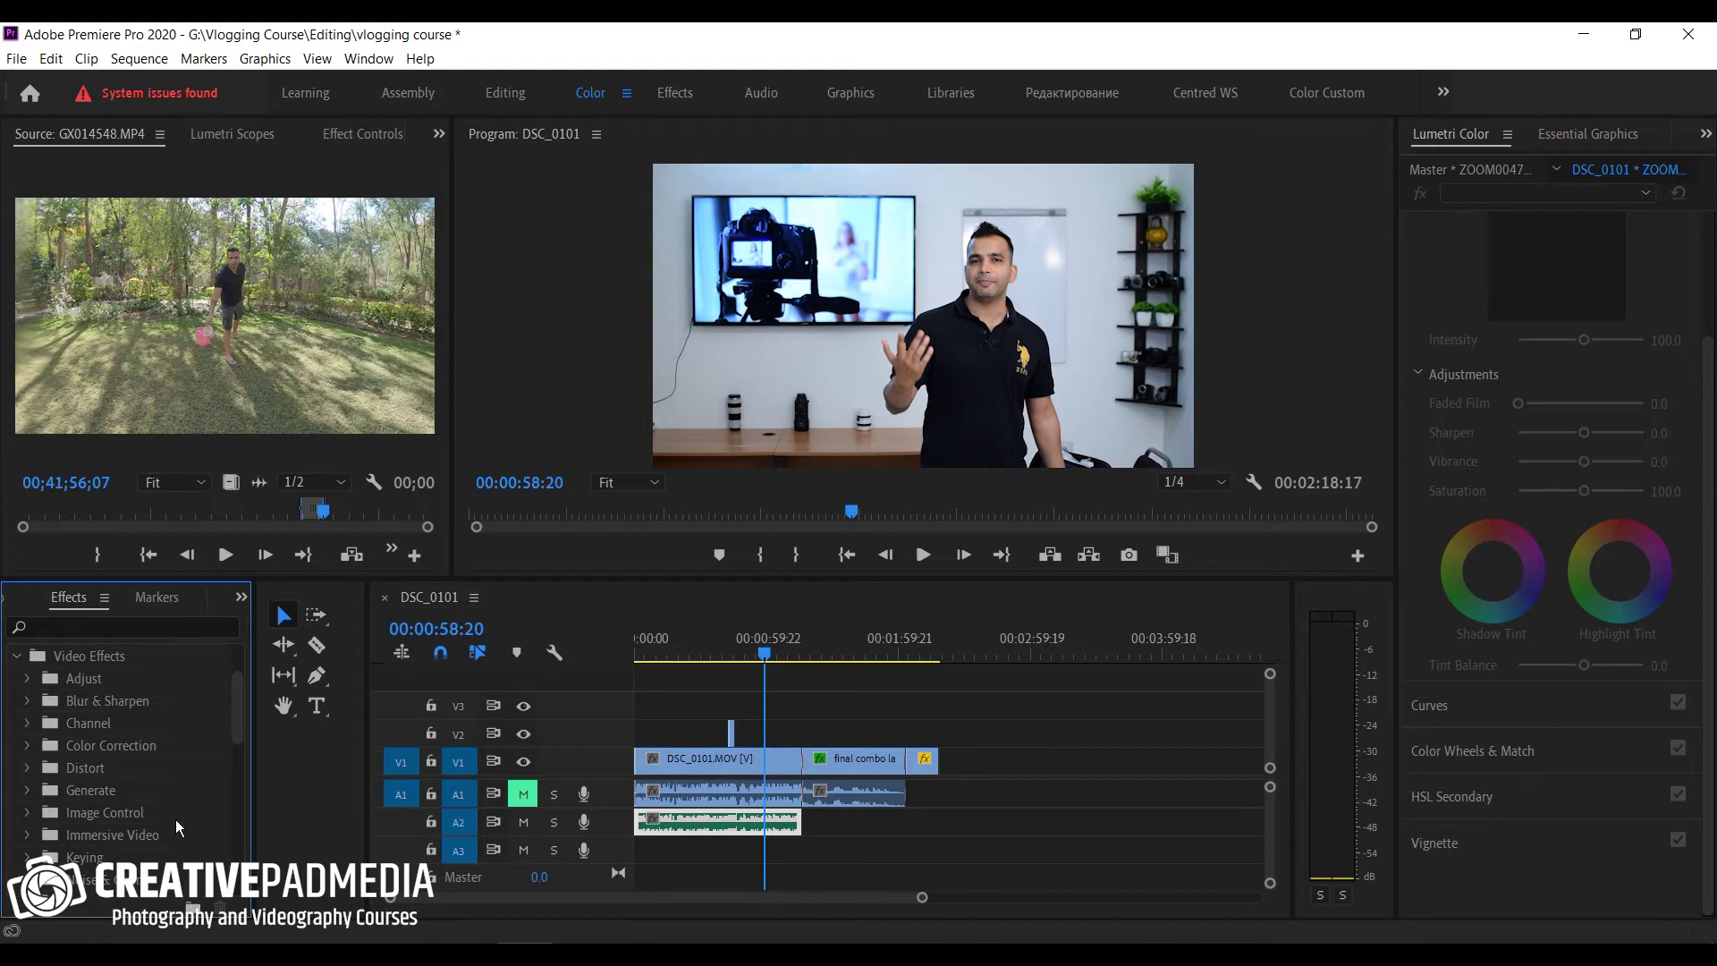
{"action": "scroll", "coordinate": [235, 756], "scroll_direction": "down", "scroll_amount": 5}
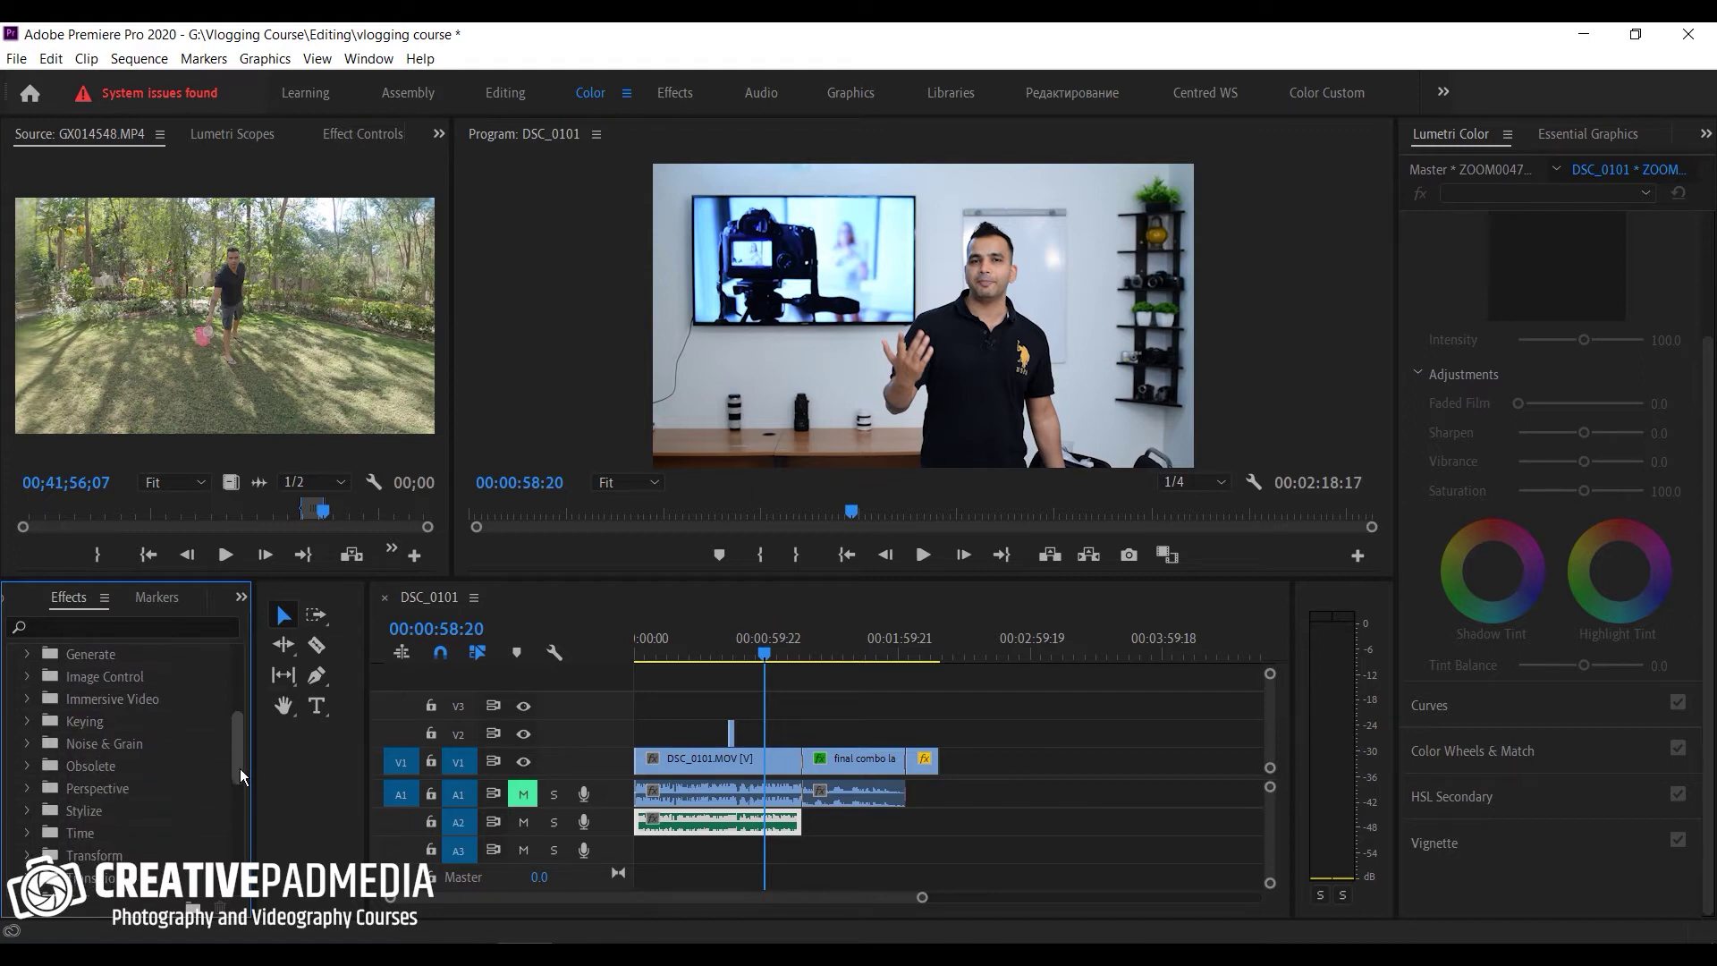
{"action": "scroll", "coordinate": [230, 795], "scroll_direction": "up", "scroll_amount": 7}
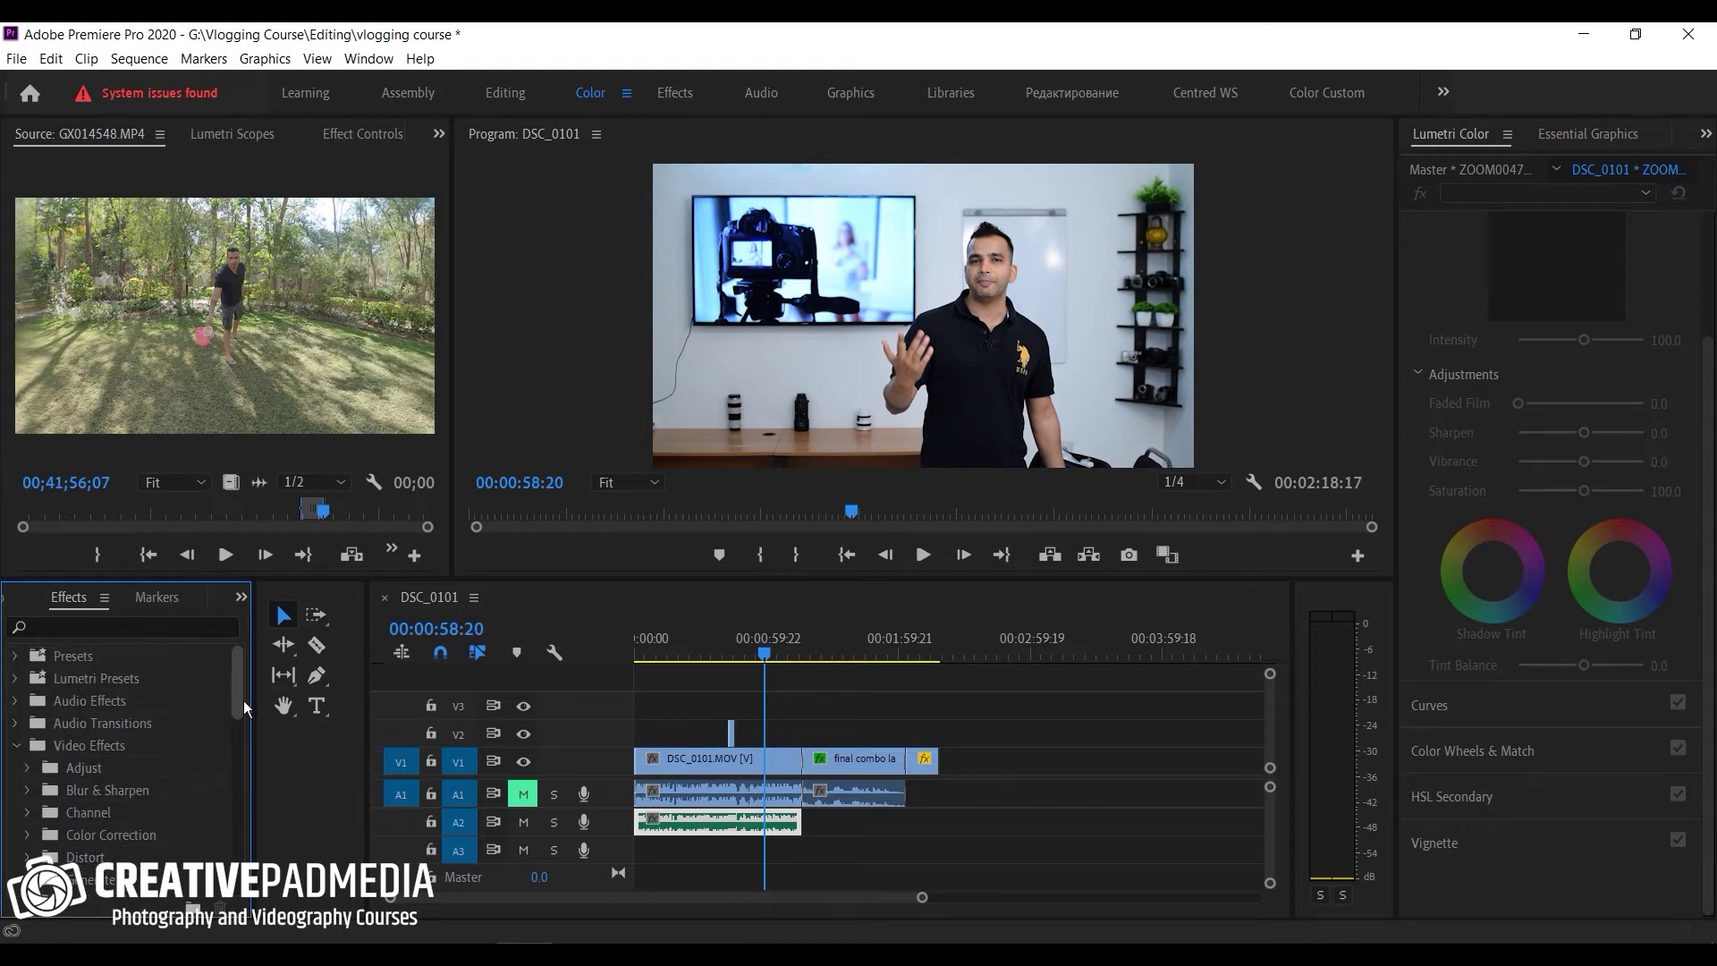
{"action": "left_click", "coordinate": [14, 702]}
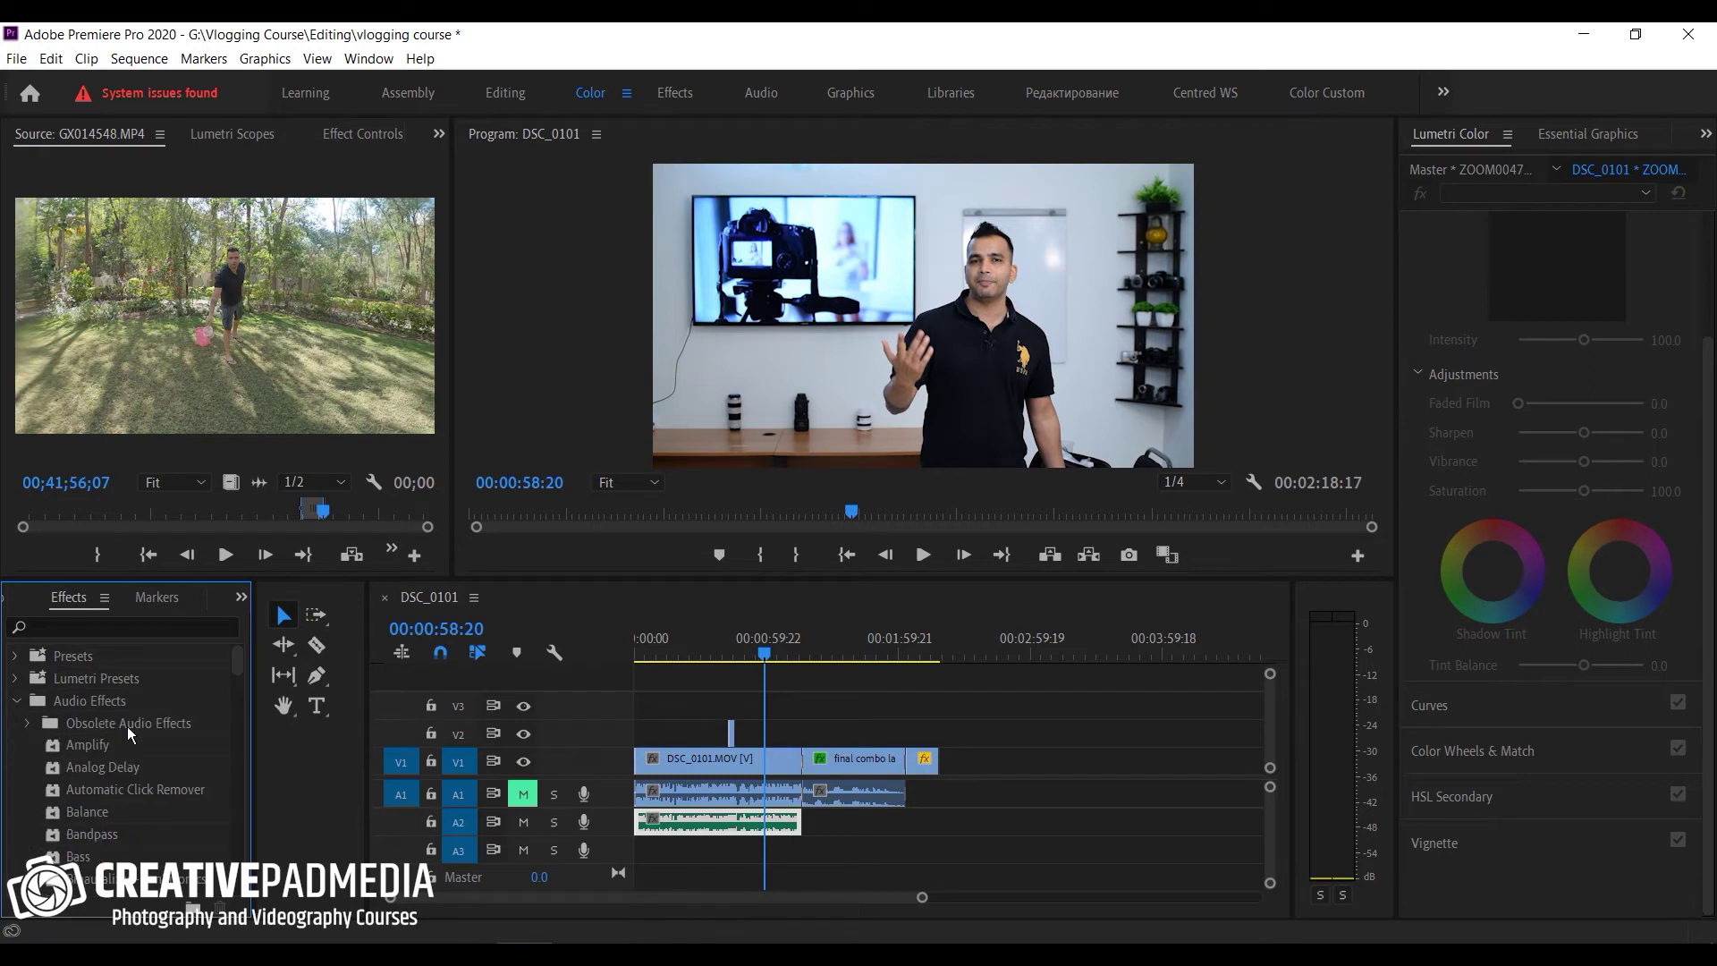
{"action": "left_click_drag", "start_coordinate": [233, 659], "coordinate": [236, 669]}
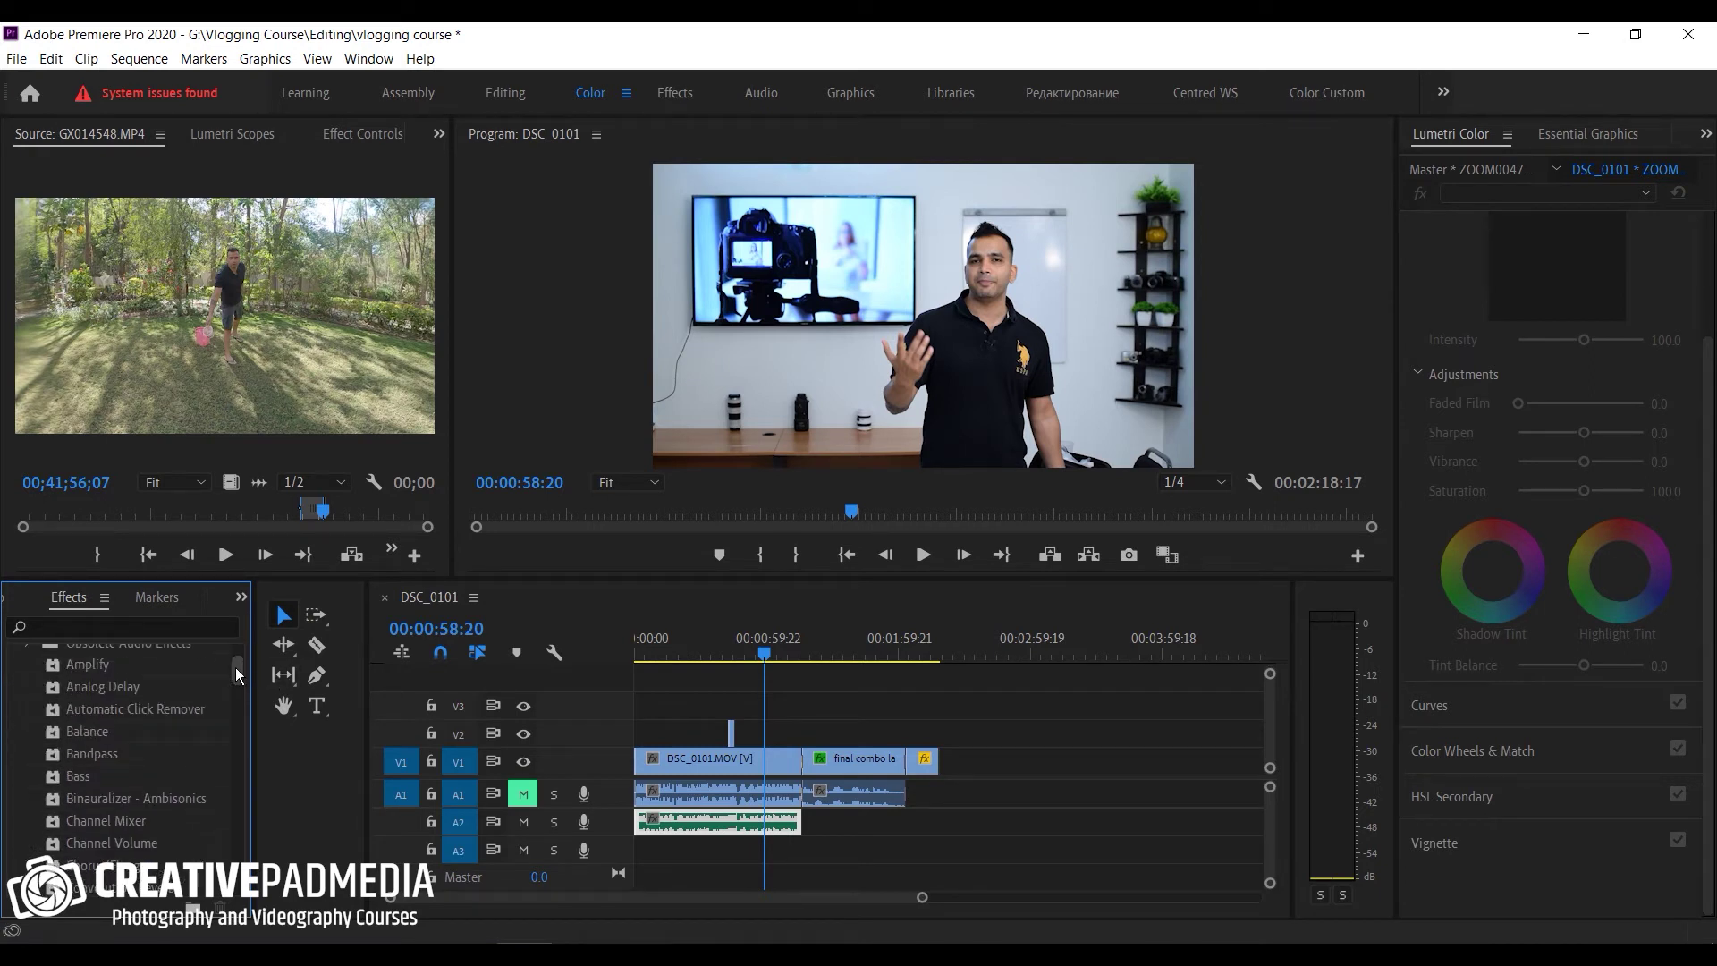
{"action": "scroll", "coordinate": [236, 671], "scroll_direction": "up", "scroll_amount": 1}
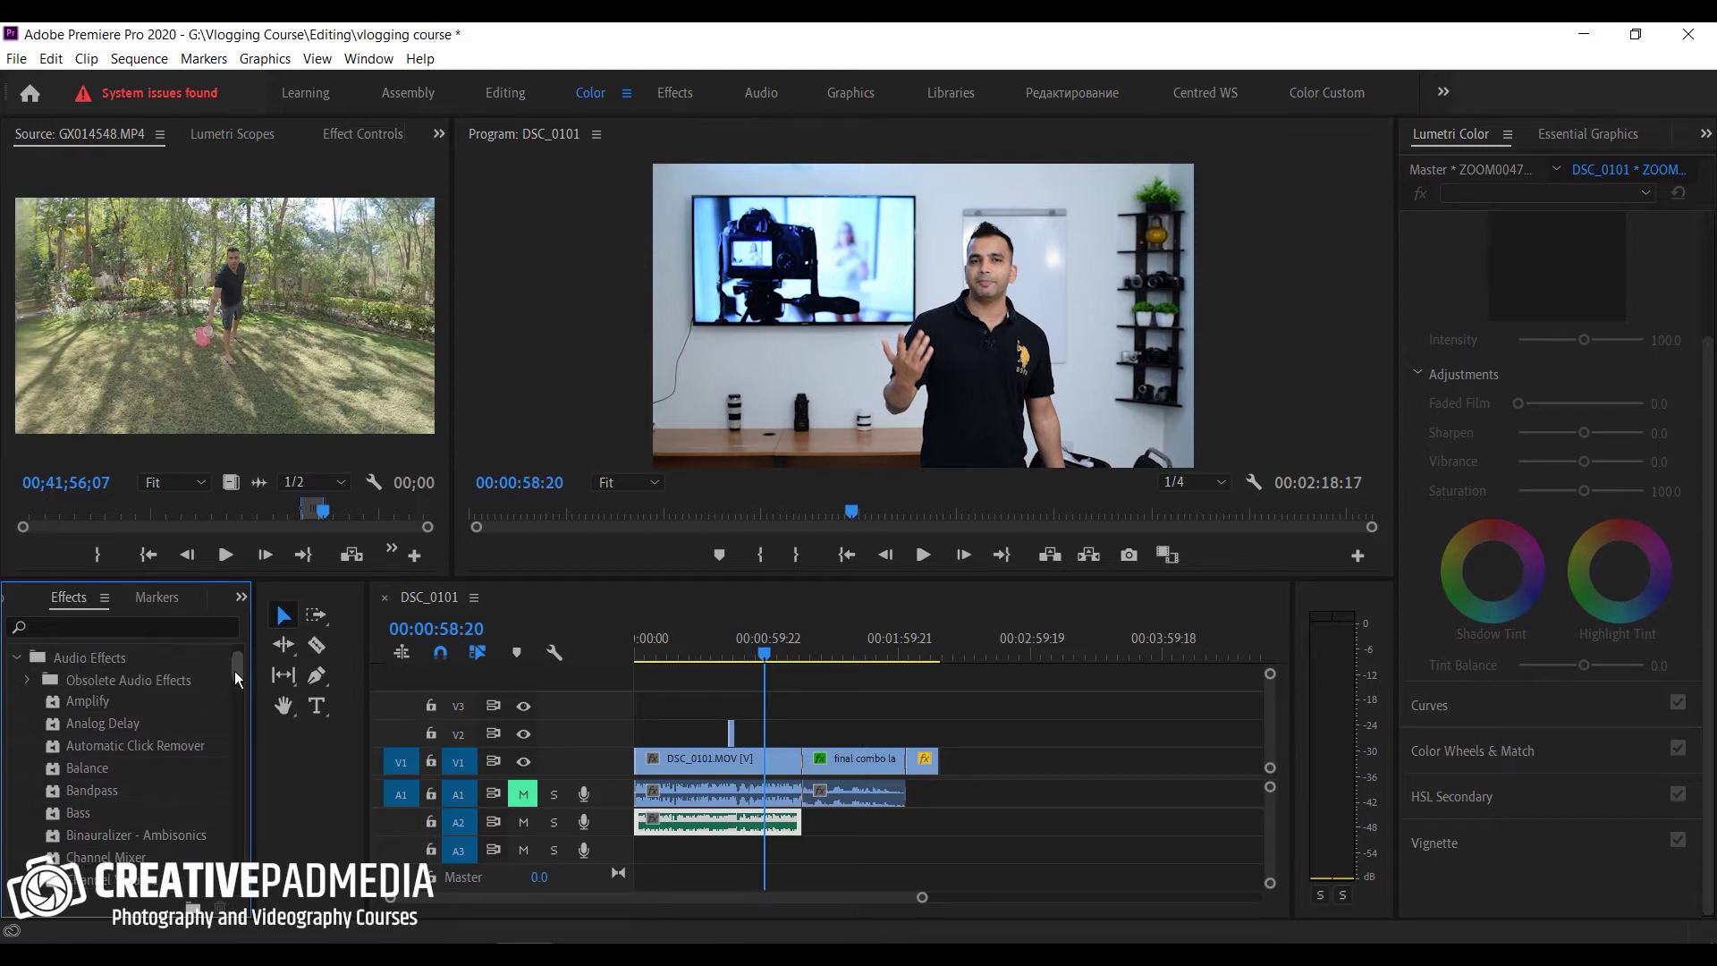
{"action": "left_click_drag", "start_coordinate": [234, 671], "coordinate": [226, 756]}
Step: Search the effects for "noise" and apply the DeNoise audio effect to the audio clip on track A2
{"action": "left_click", "coordinate": [116, 628]}
{"action": "type", "text": "nois"}
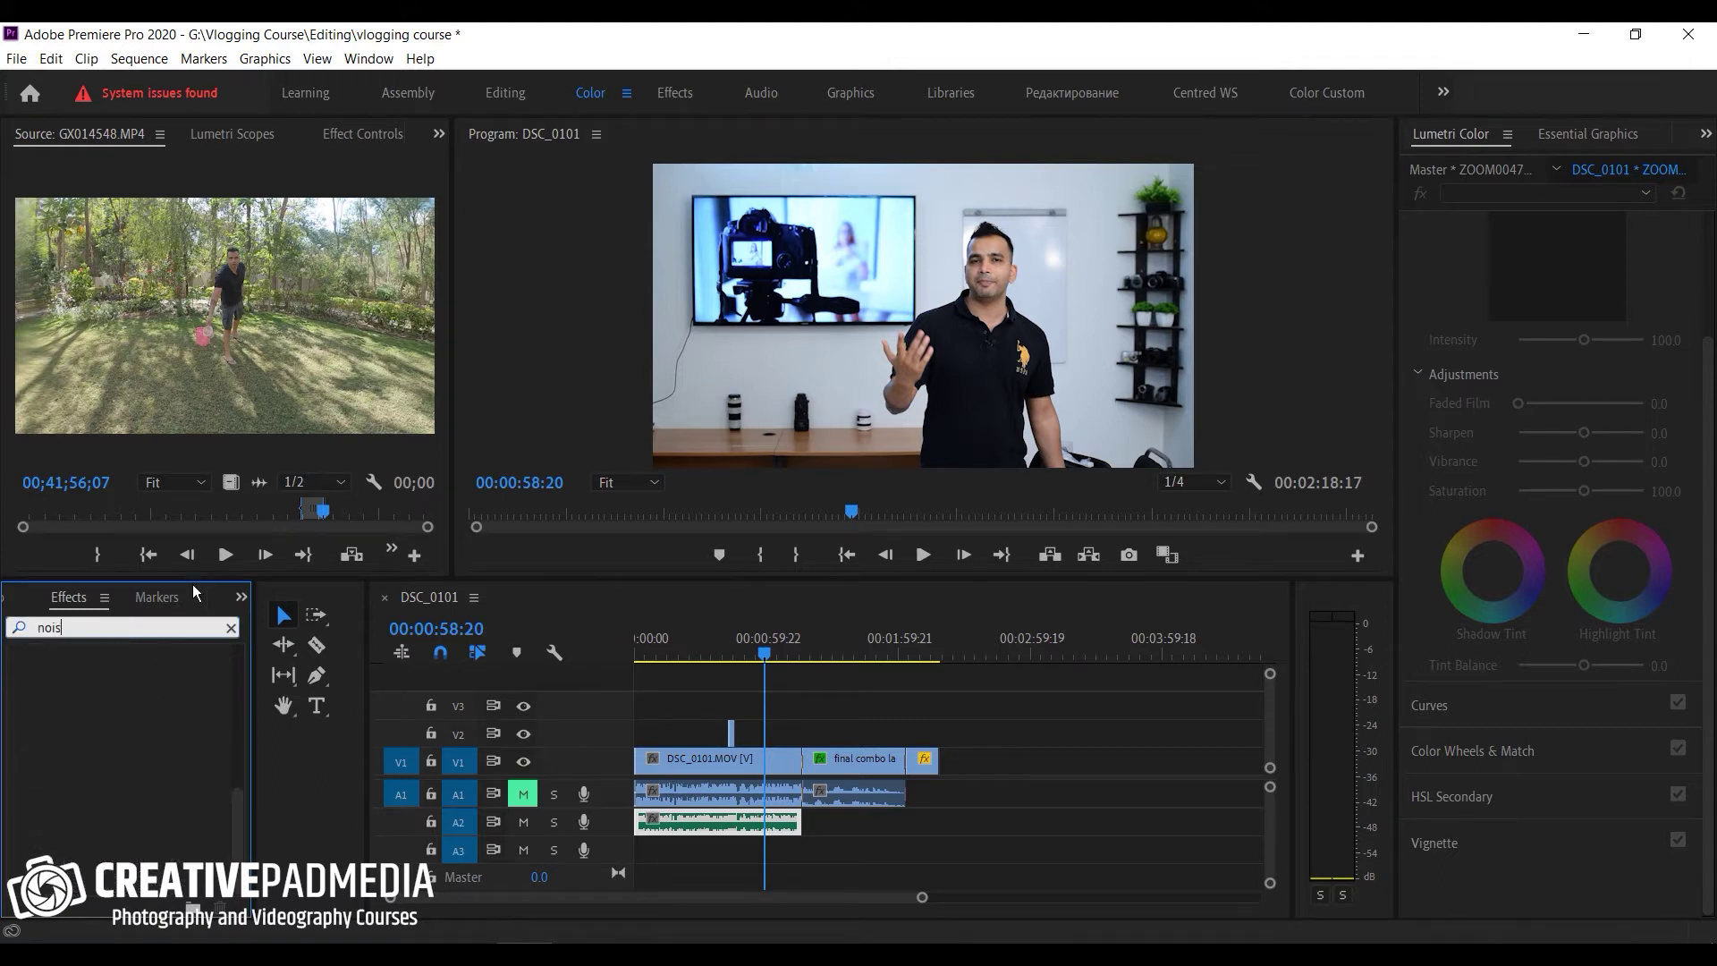
{"action": "type", "text": "e"}
{"action": "key", "text": "Return"}
{"action": "left_click_drag", "start_coordinate": [240, 798], "coordinate": [227, 688]}
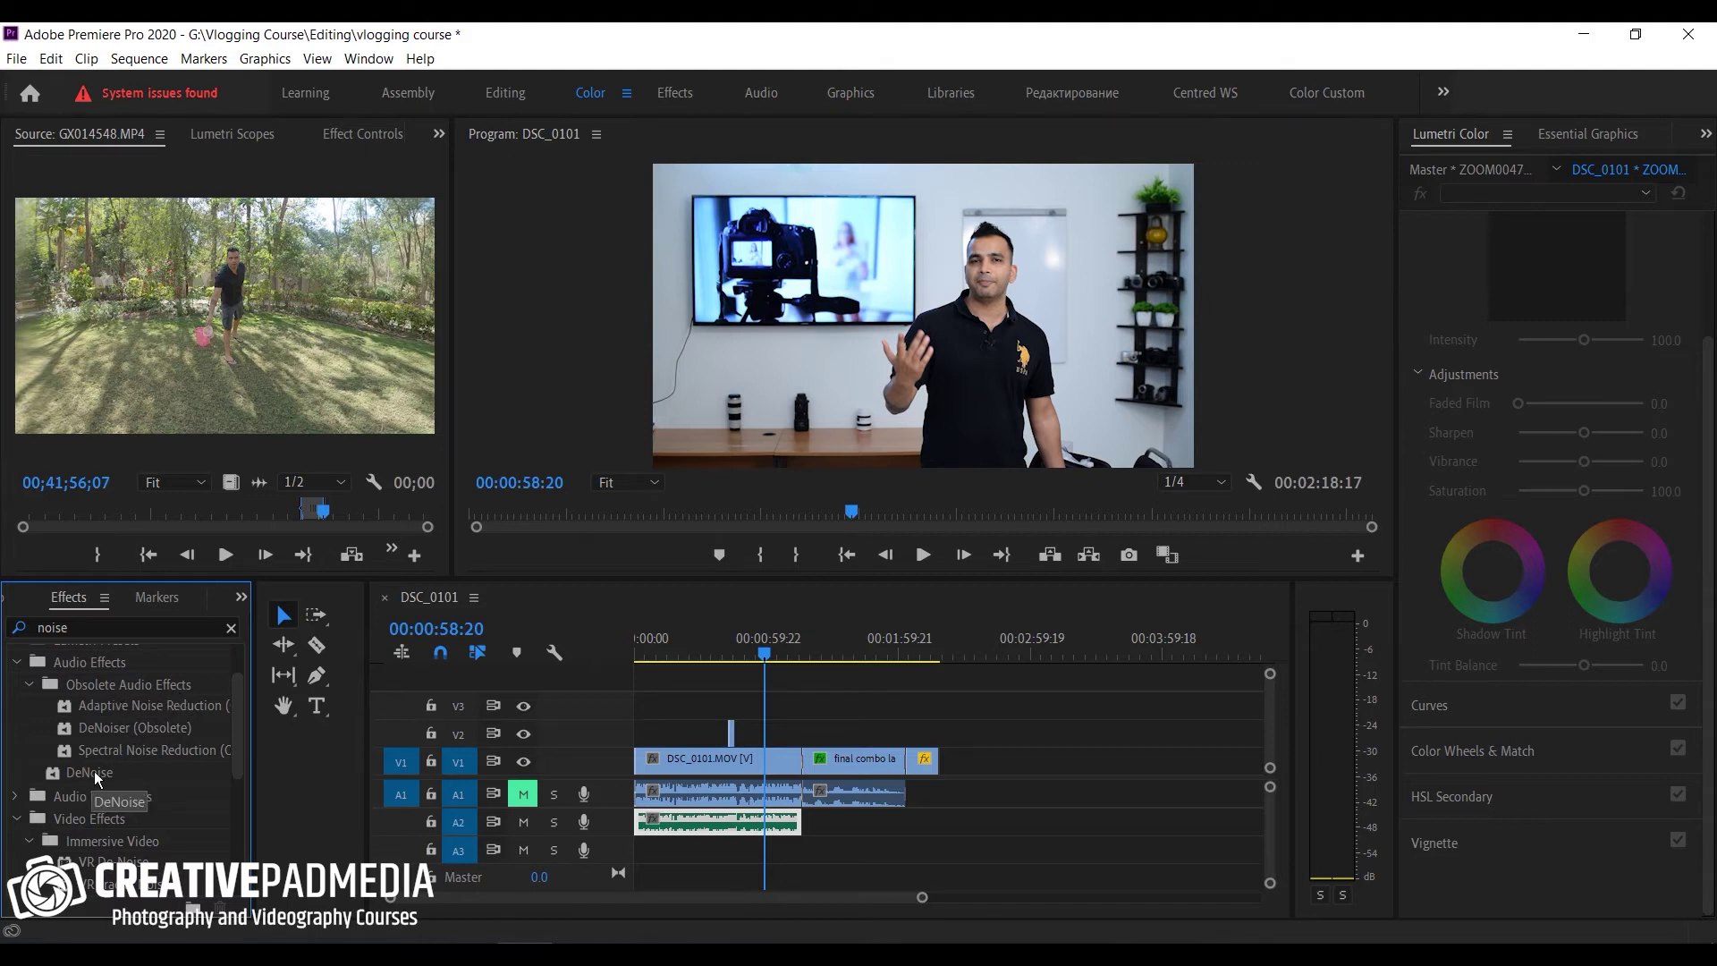
{"action": "left_click_drag", "start_coordinate": [94, 771], "coordinate": [756, 823]}
Step: Show the DeNoise settings of the A2 audio clip and start playback from 00:00:52:05
{"action": "left_click_drag", "start_coordinate": [922, 897], "coordinate": [732, 898]}
{"action": "left_click", "coordinate": [907, 658]}
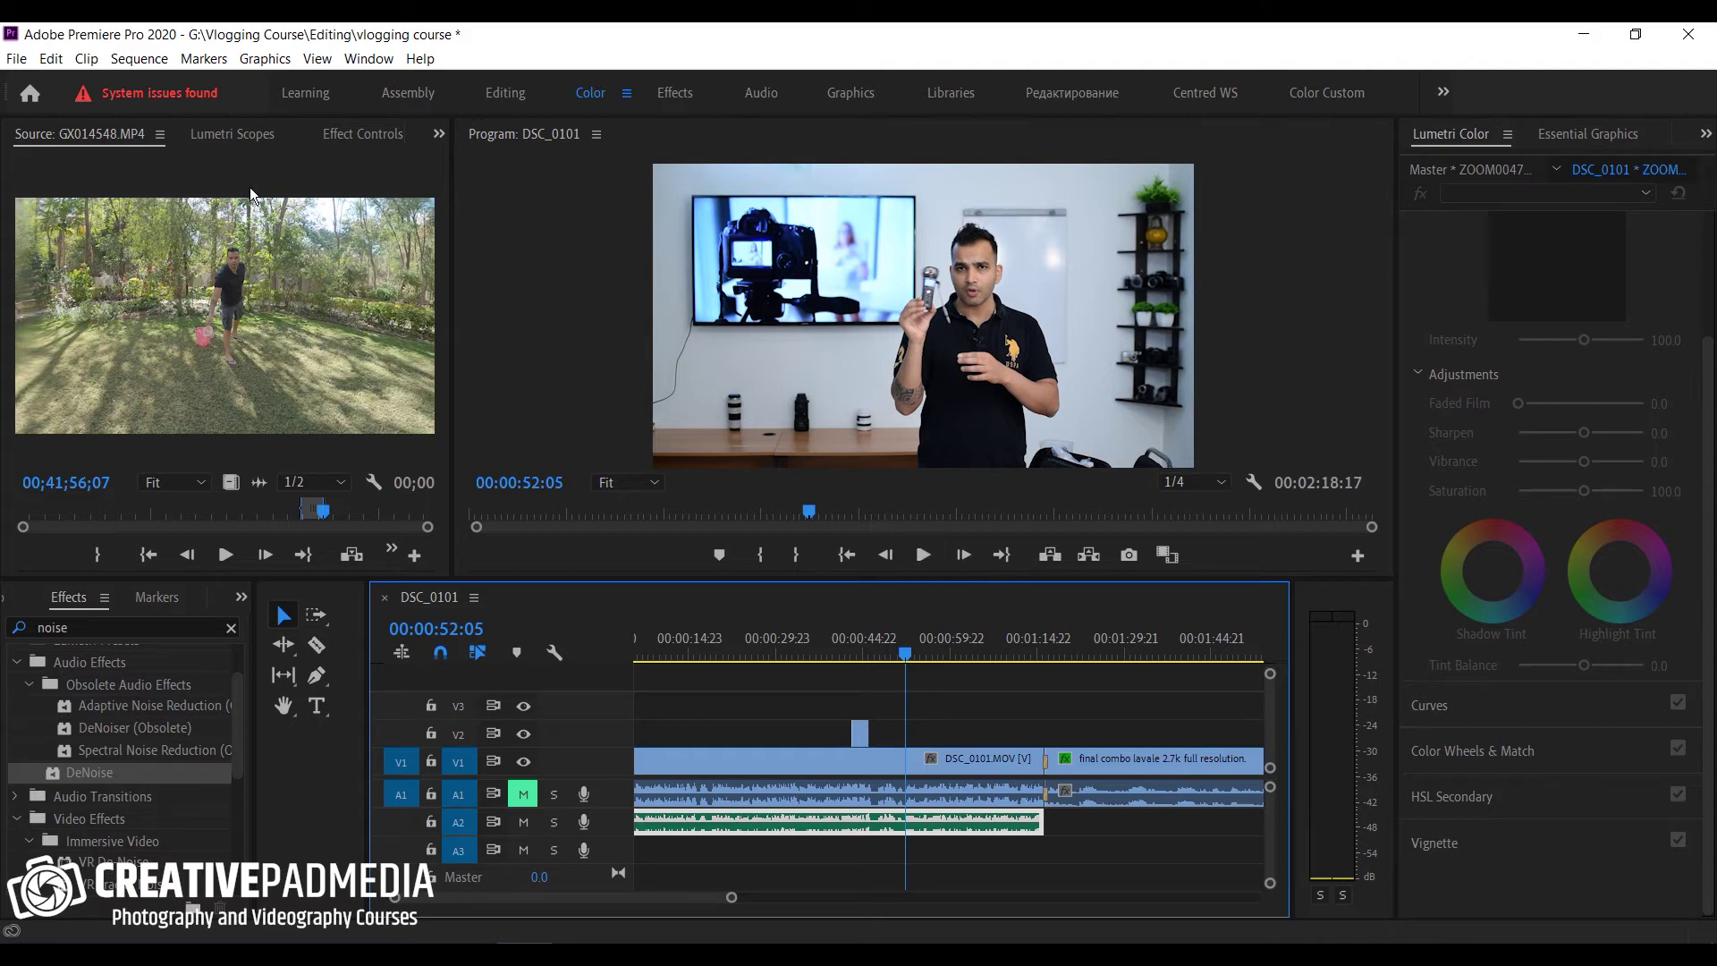
{"action": "left_click", "coordinate": [341, 134]}
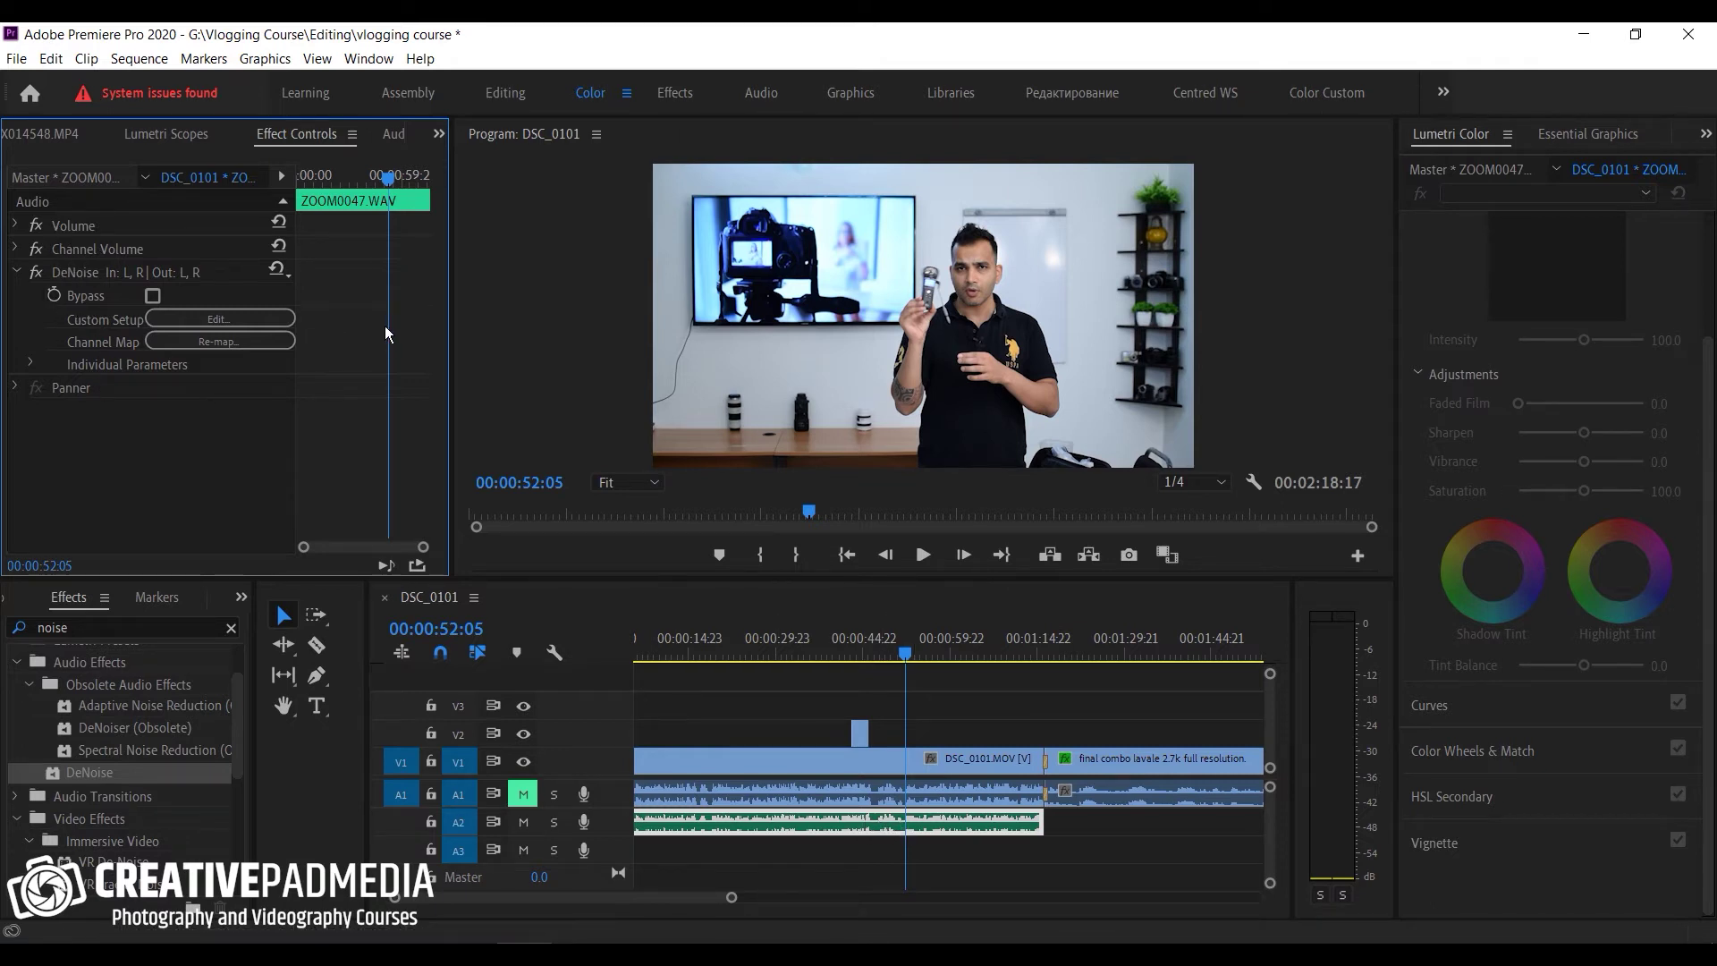
{"action": "left_click", "coordinate": [924, 554]}
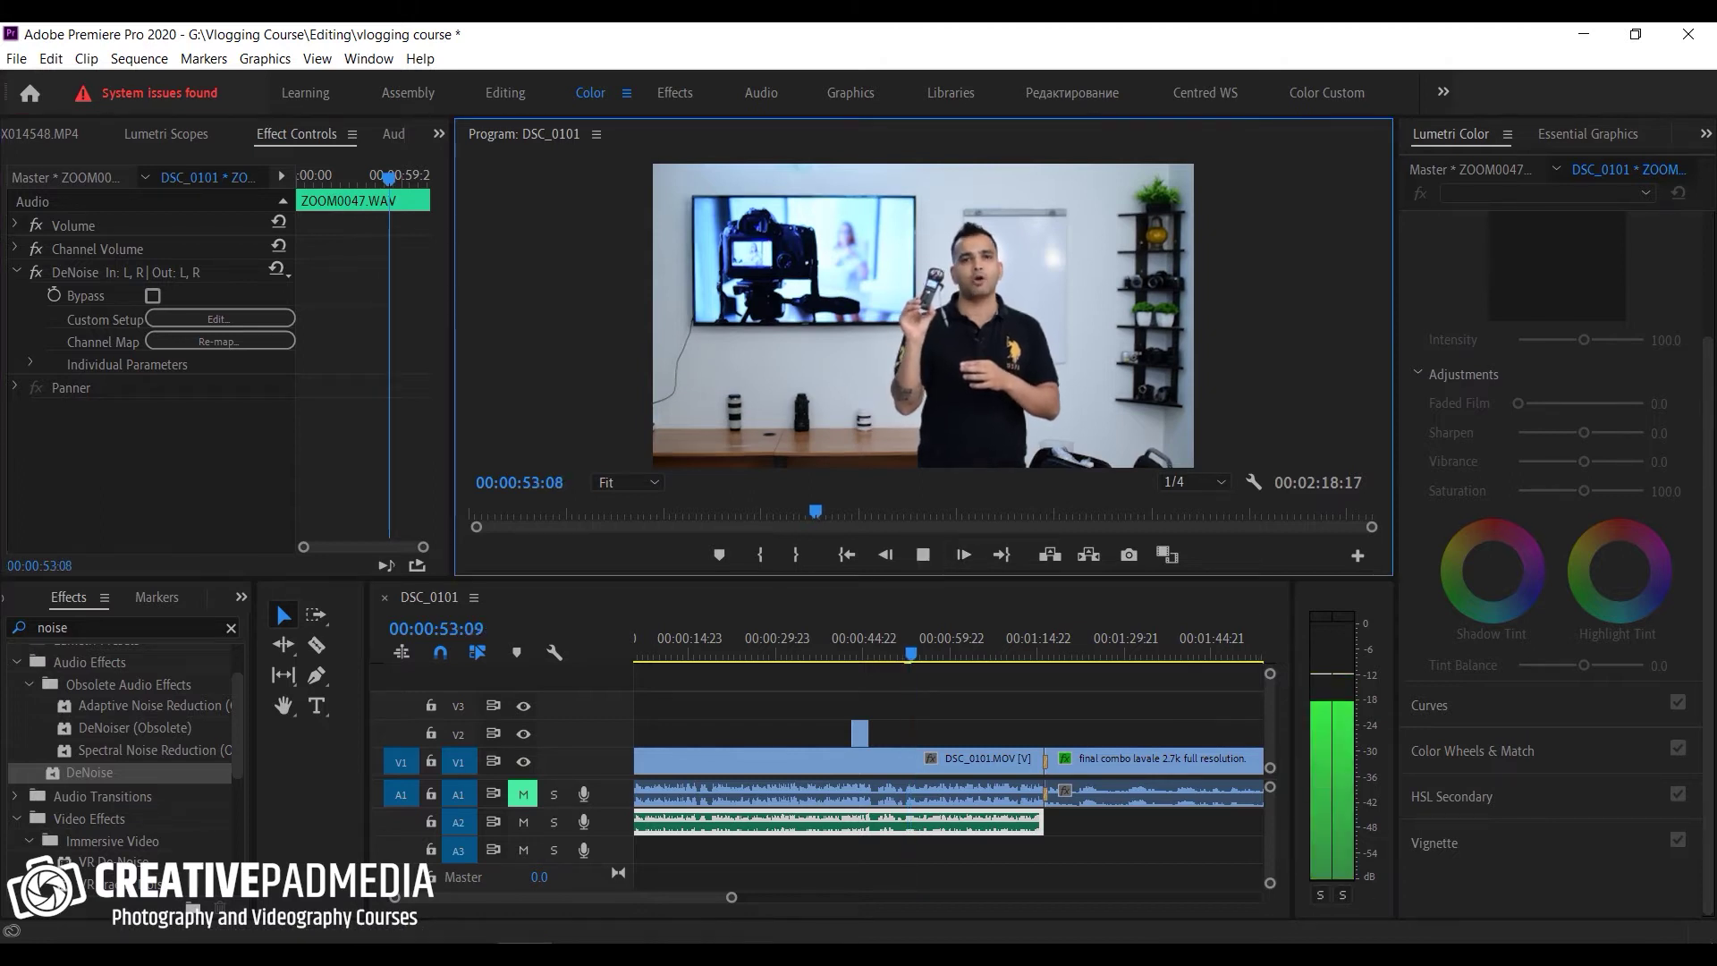
Step: Raise the system speaker volume to 100 while listening to the denoised audio, and stop playback
{"action": "key", "text": "XF86AudioRaiseVolume"}
{"action": "key", "text": "XF86AudioRaiseVolume"}
{"action": "key", "text": "XF86AudioRaiseVolume"}
{"action": "key", "text": "XF86AudioRaiseVolume"}
{"action": "key", "text": "XF86AudioRaiseVolume"}
{"action": "key", "text": "XF86AudioRaiseVolume"}
{"action": "key", "text": "XF86AudioRaiseVolume"}
{"action": "key", "text": "XF86AudioRaiseVolume"}
{"action": "key", "text": "XF86AudioRaiseVolume"}
{"action": "key", "text": "XF86AudioRaiseVolume"}
{"action": "key", "text": "XF86AudioRaiseVolume"}
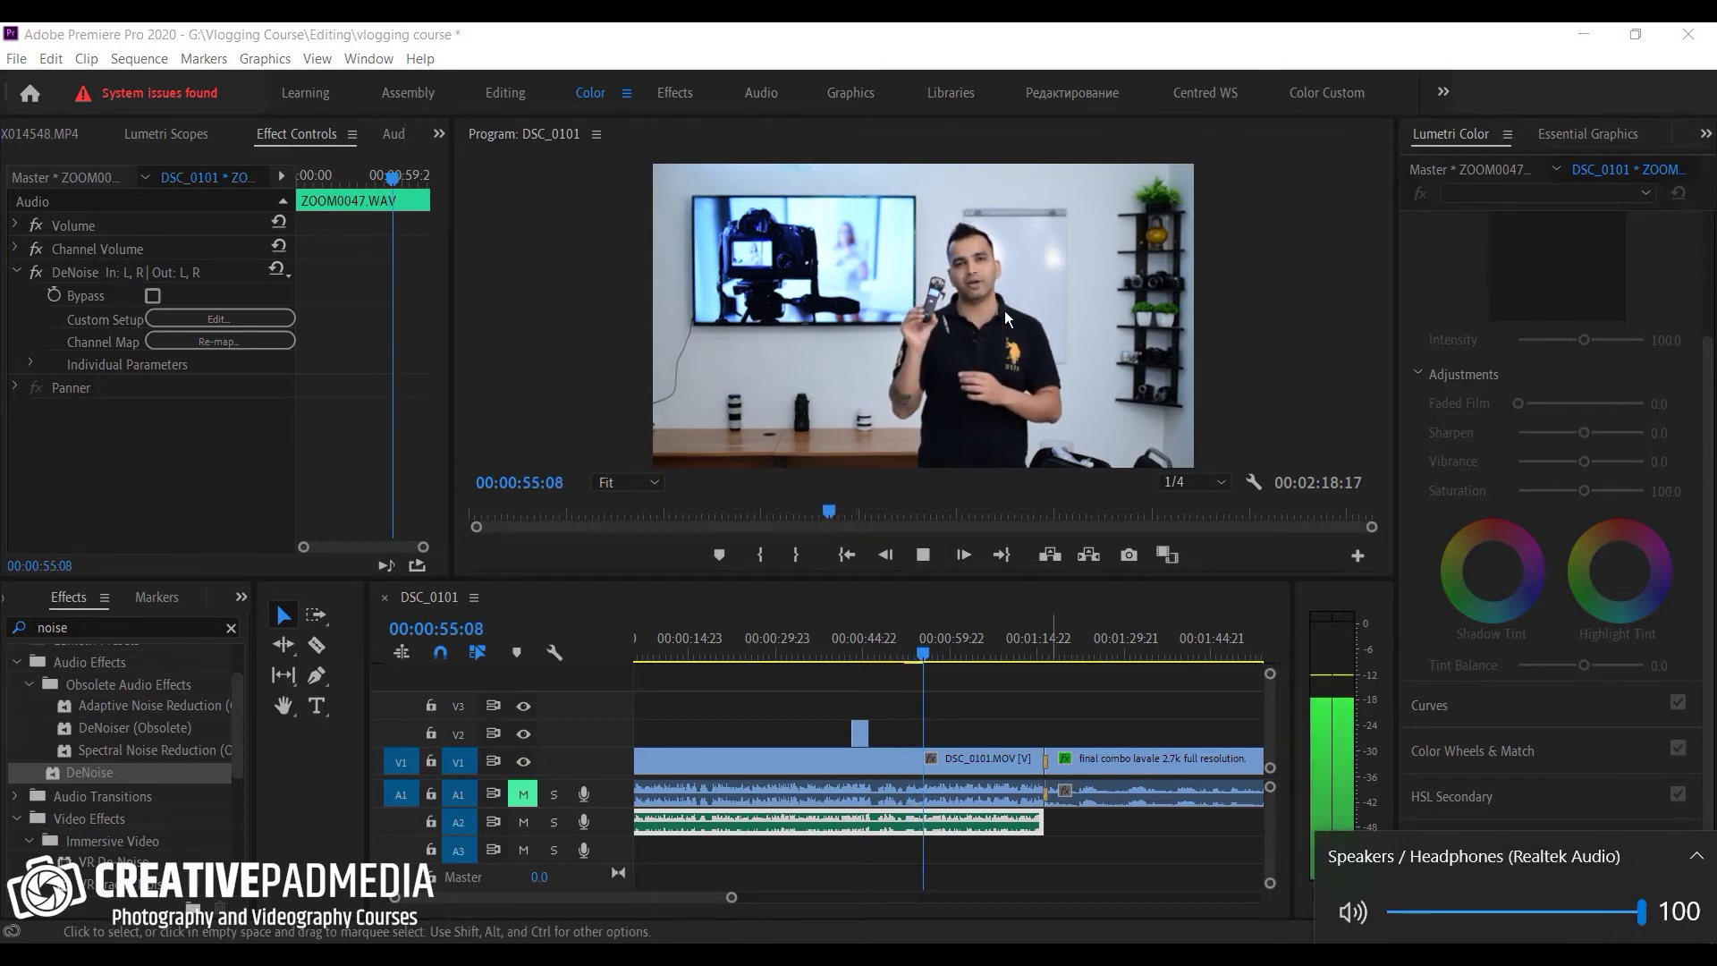
{"action": "left_click", "coordinate": [924, 555]}
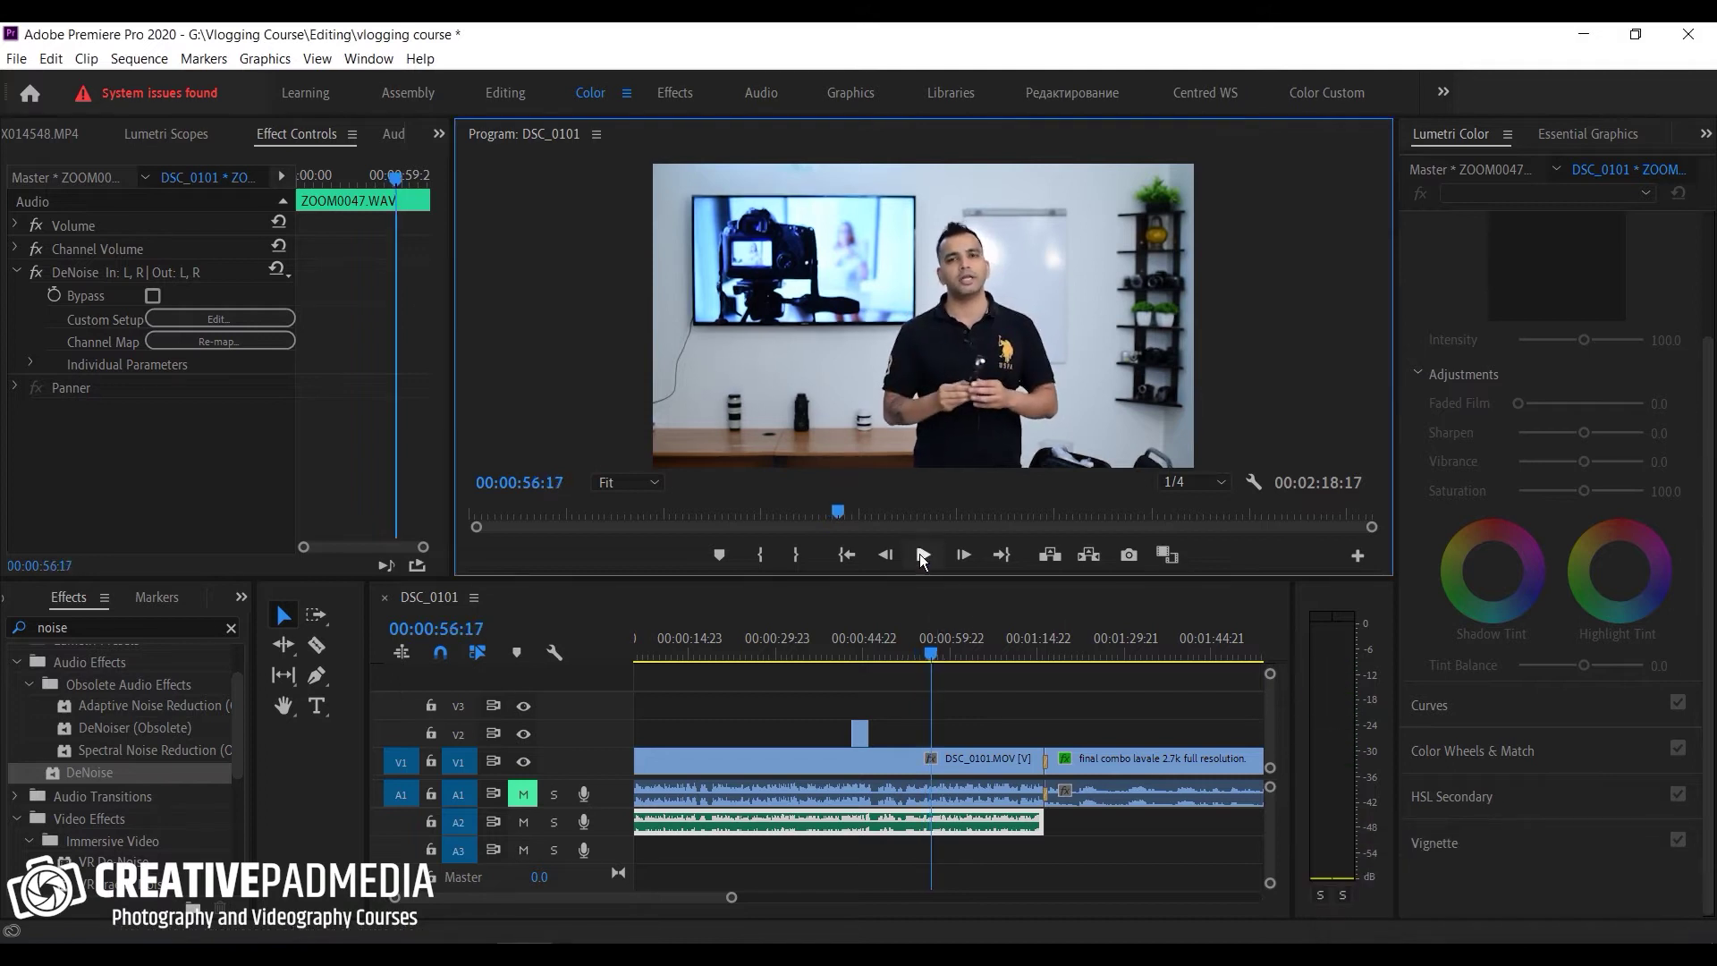
Step: Toggle the DeNoise effect and play from 00:00:56:17 and 00:00:13:03 to compare the audio with and without it
{"action": "left_click", "coordinate": [35, 272]}
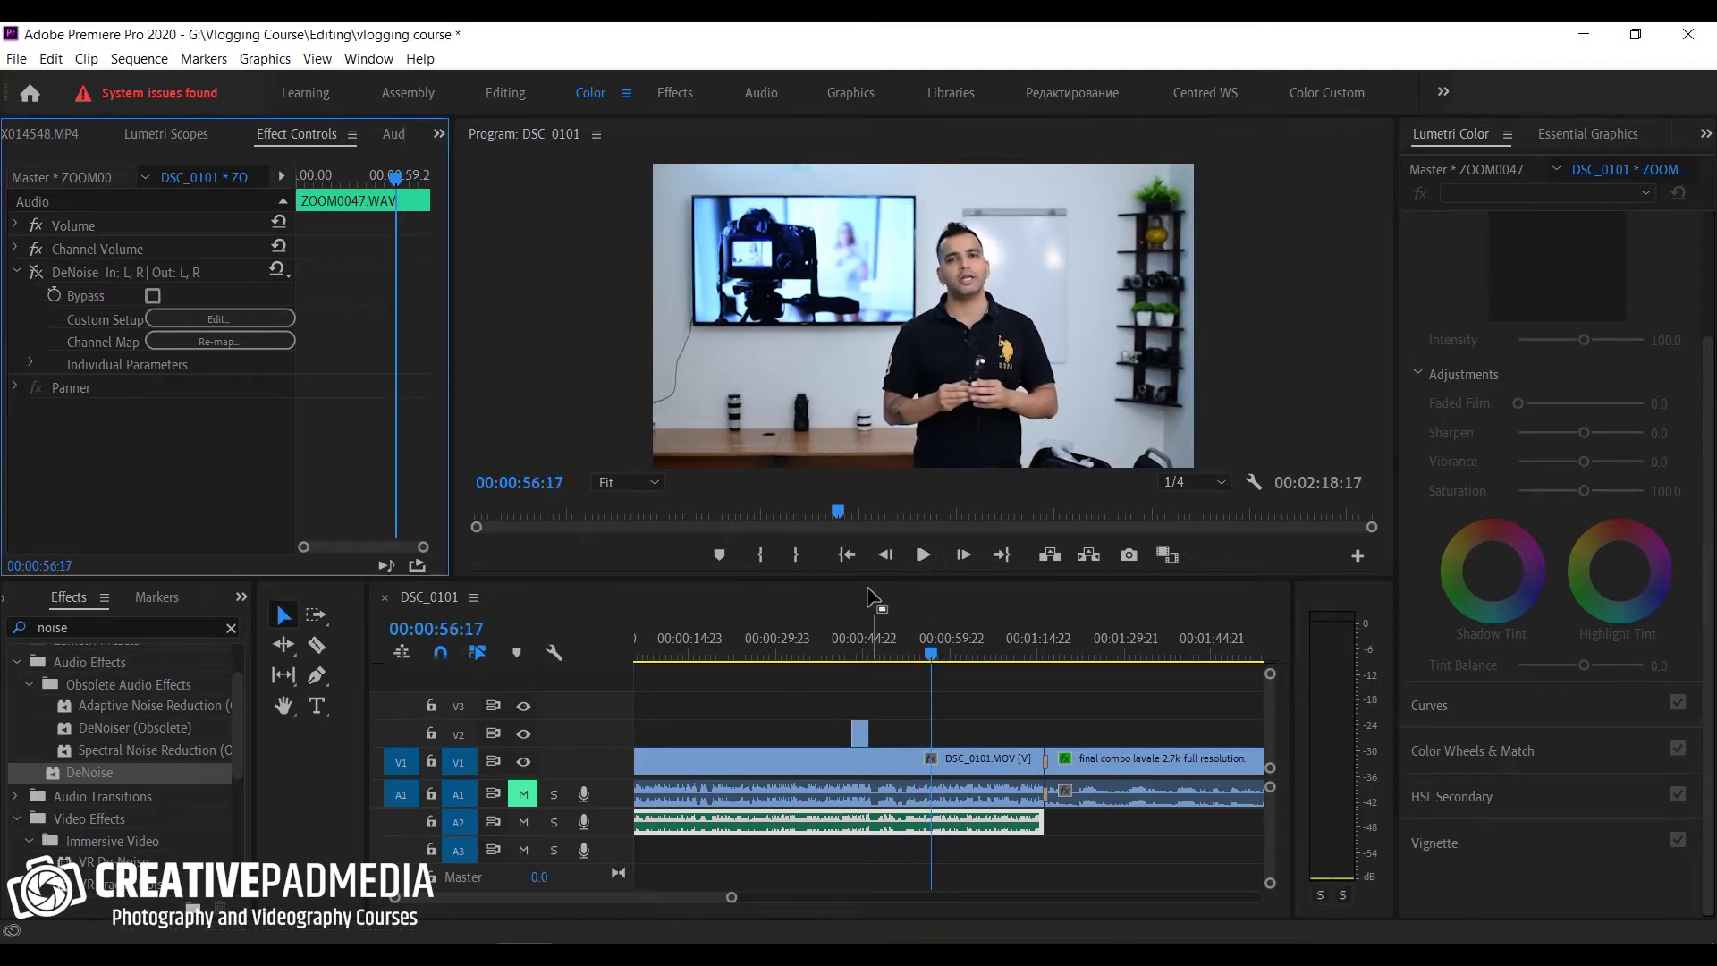
{"action": "left_click", "coordinate": [924, 555]}
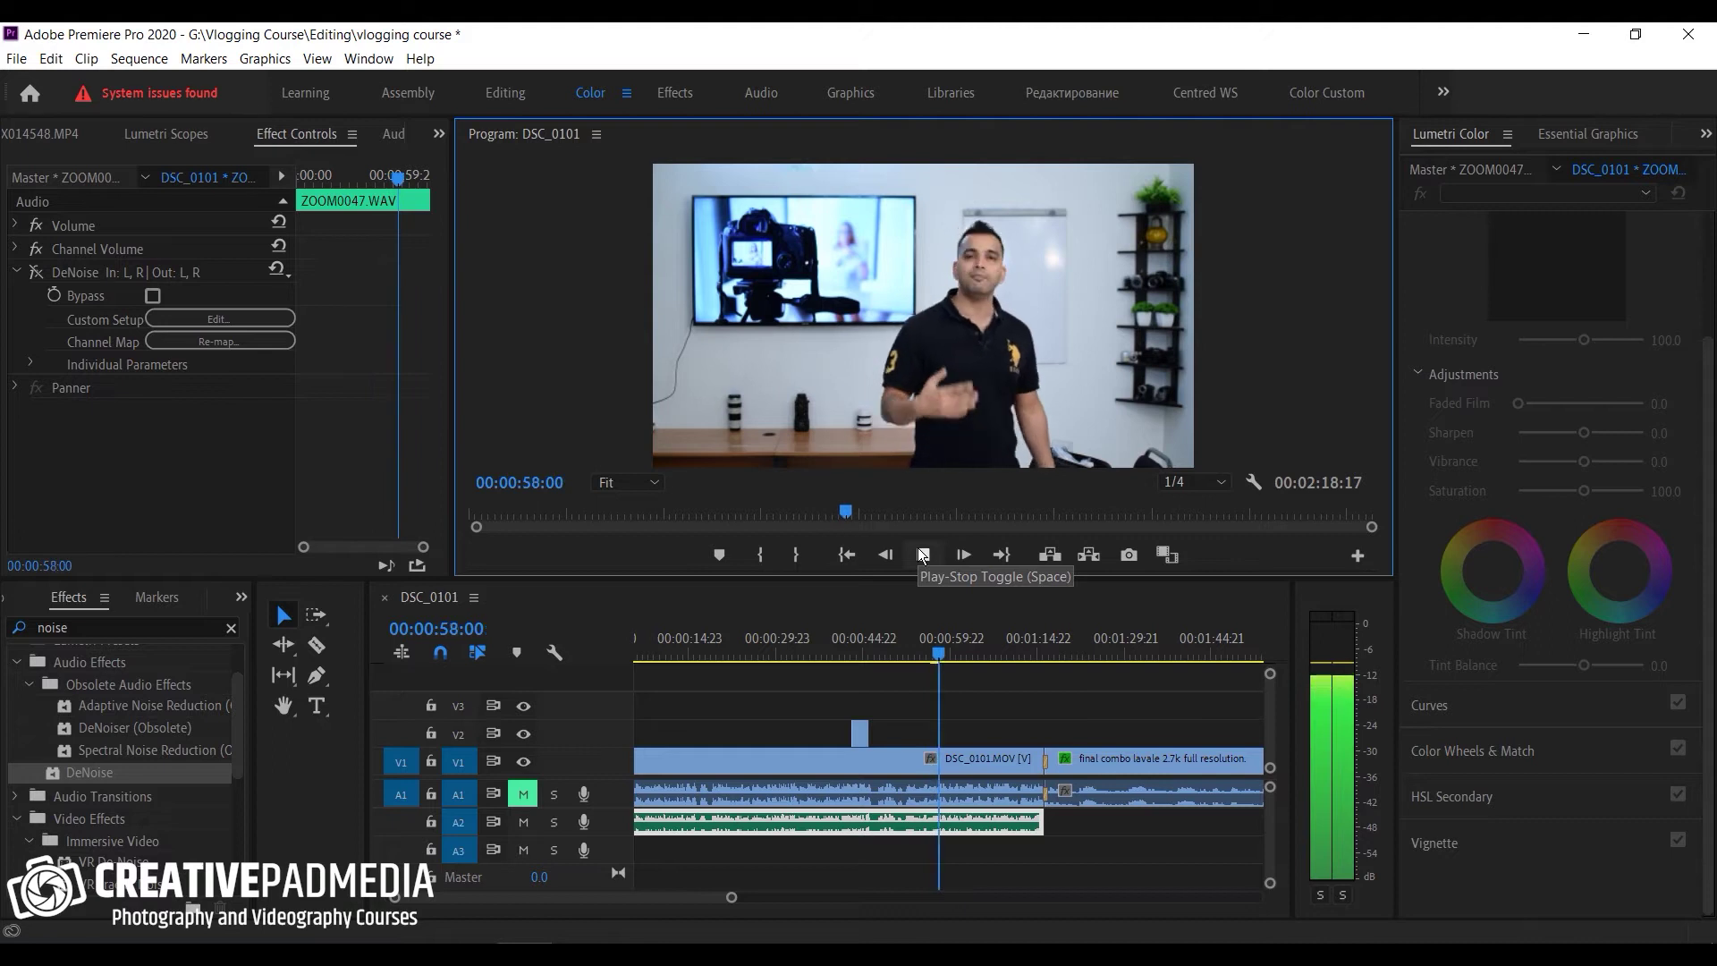
{"action": "left_click", "coordinate": [923, 554]}
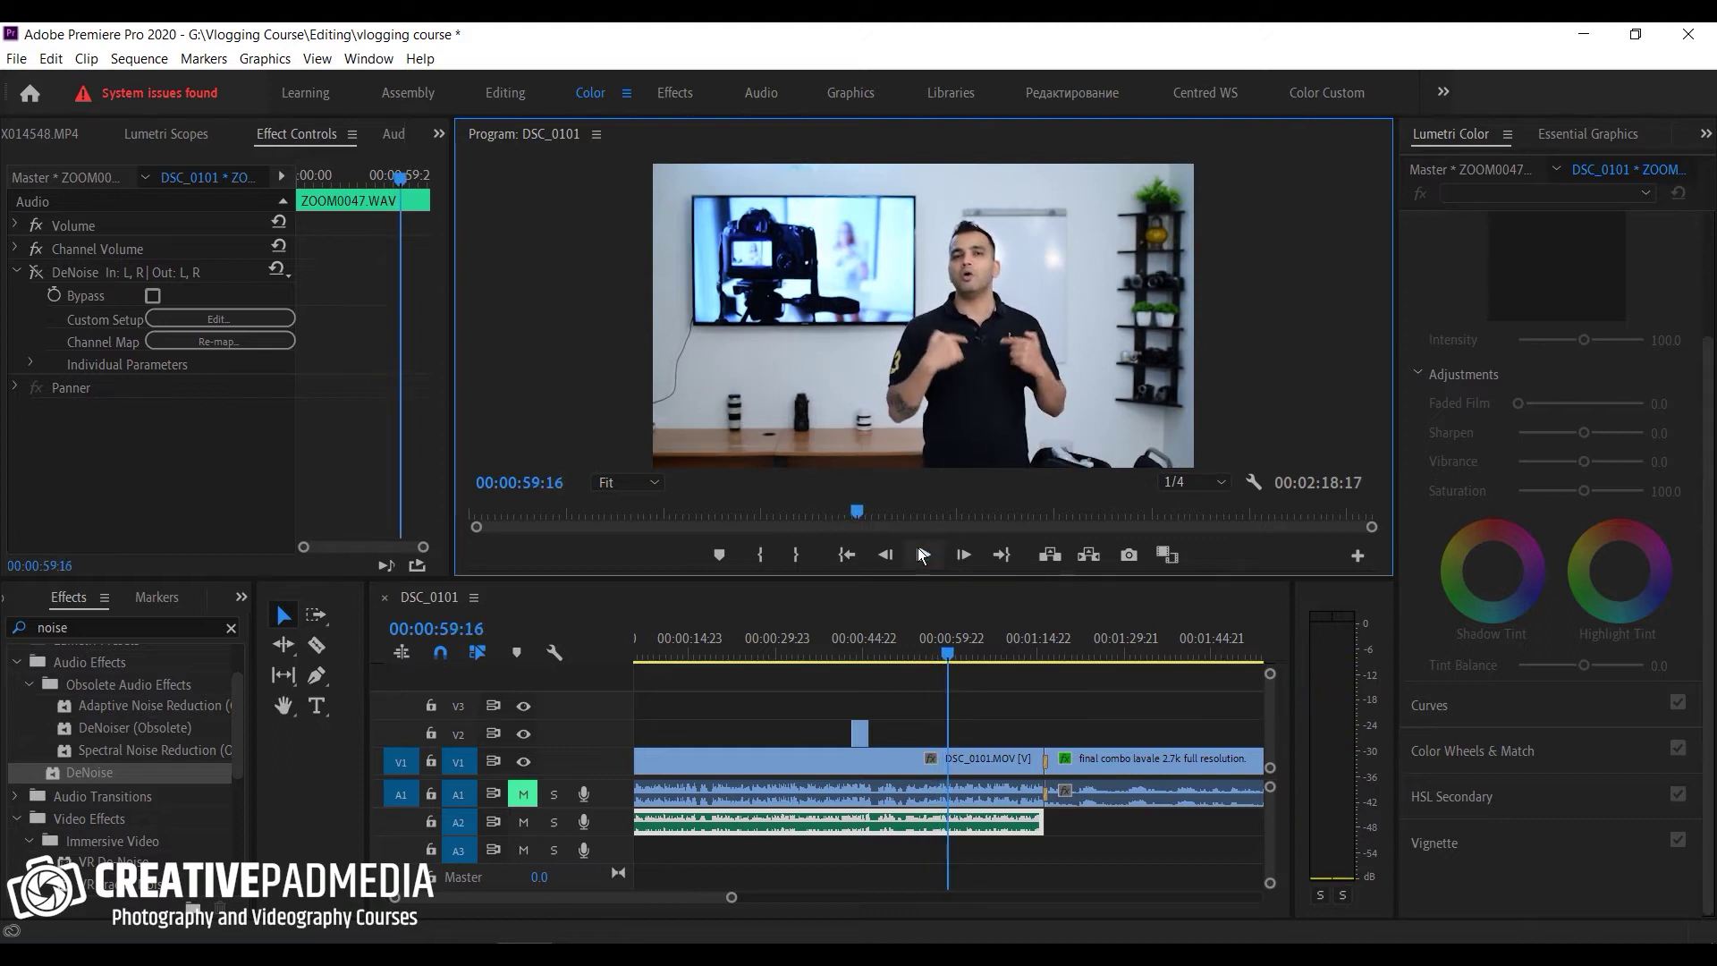
{"action": "left_click_drag", "start_coordinate": [950, 653], "coordinate": [676, 657]}
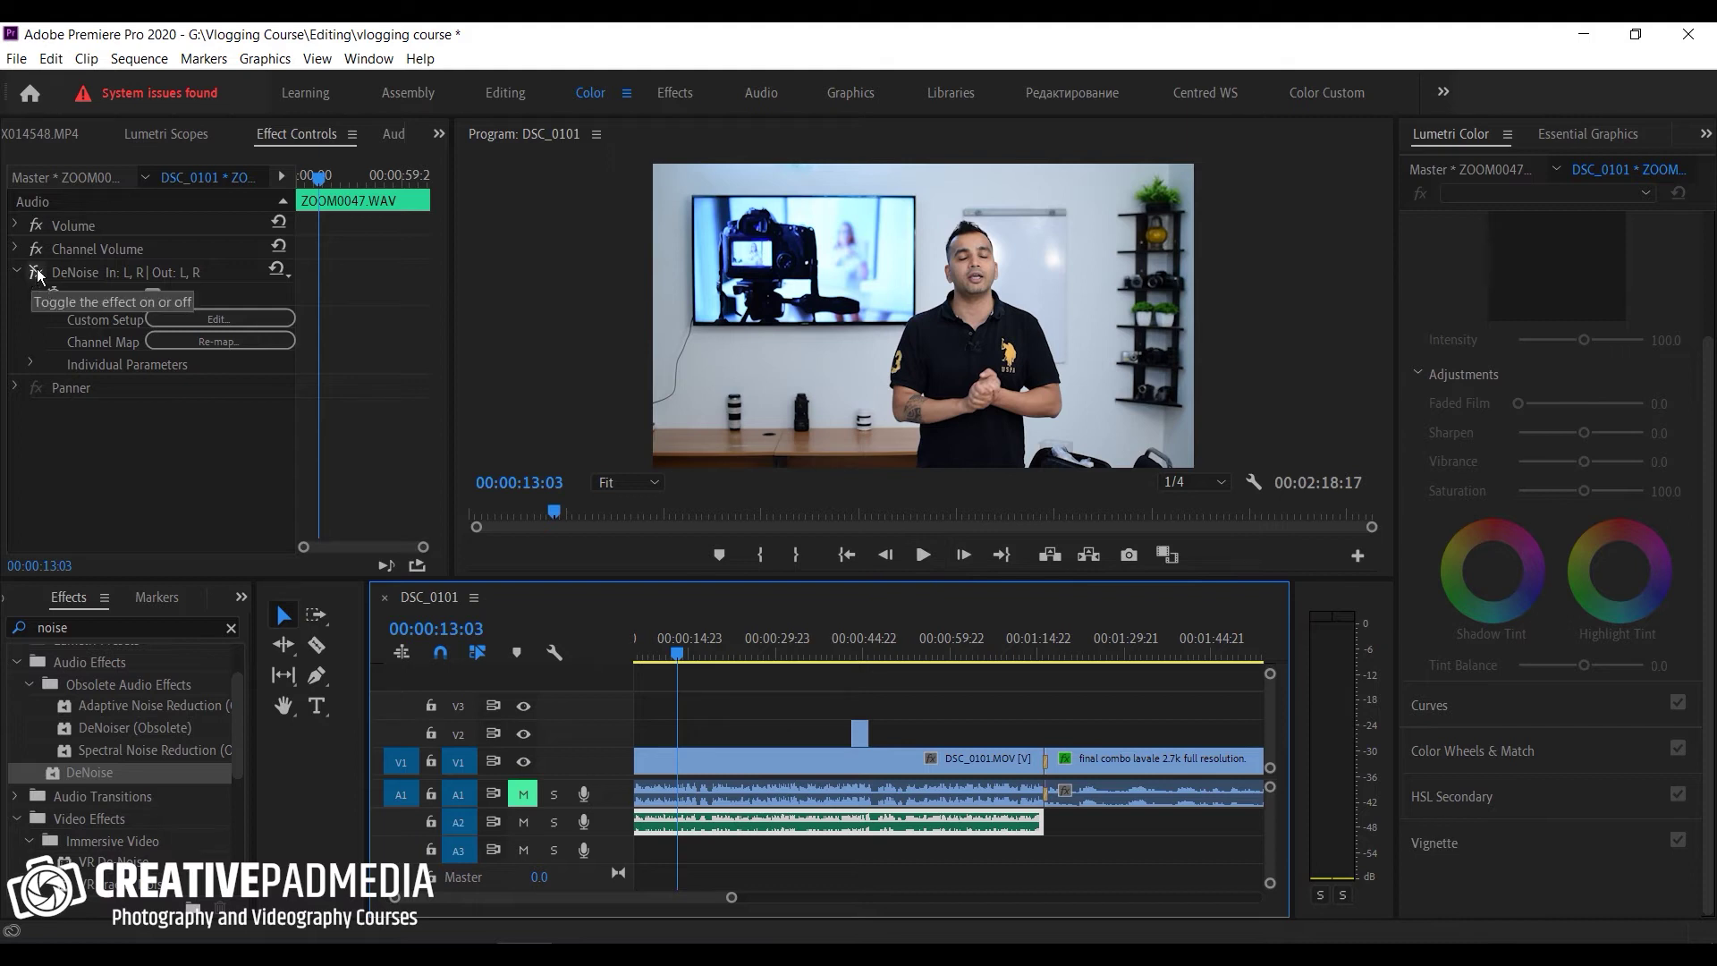
{"action": "left_click", "coordinate": [923, 555]}
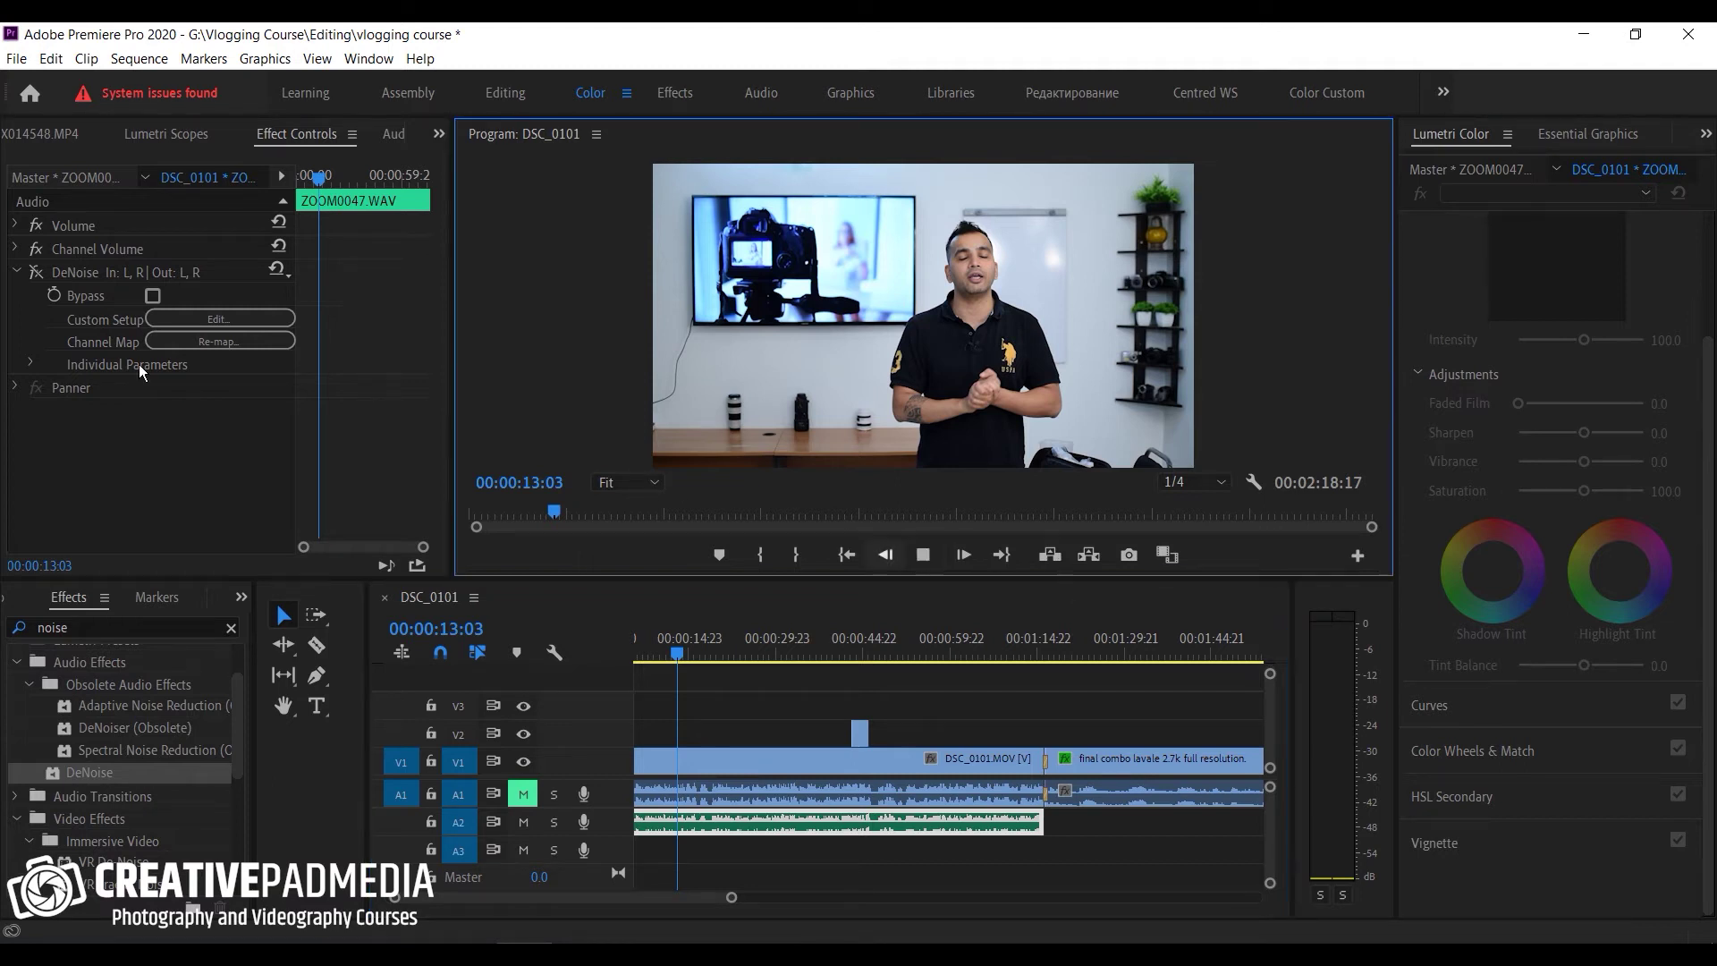
{"action": "left_click", "coordinate": [34, 270]}
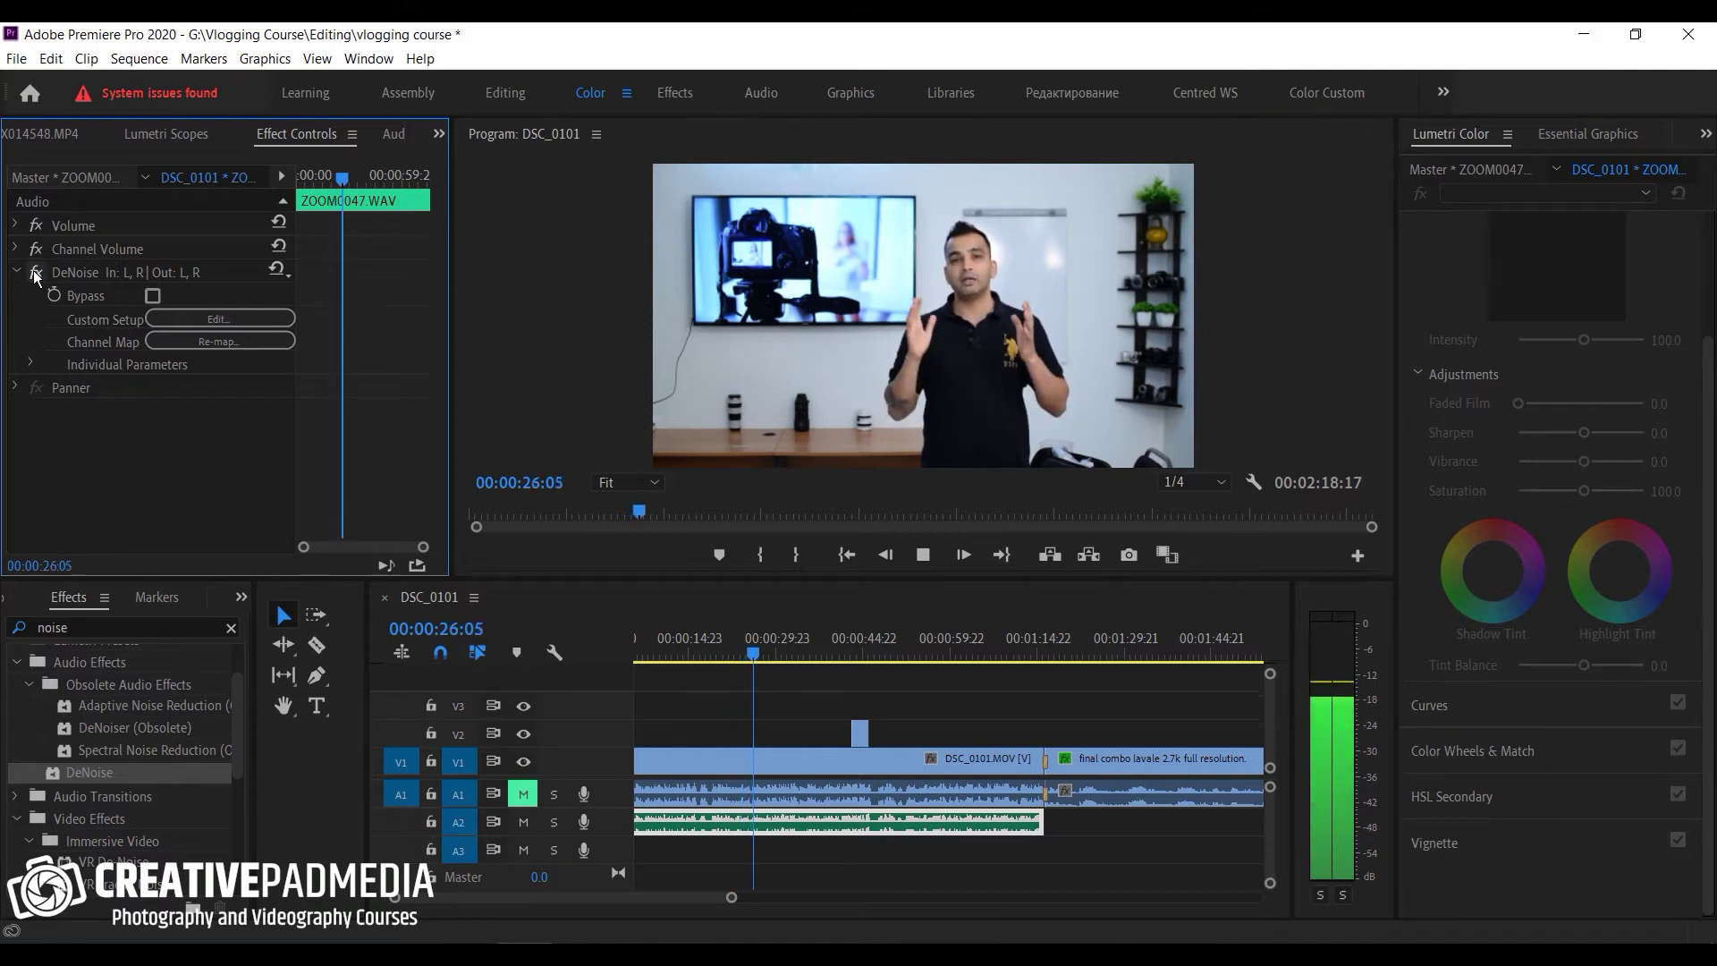
{"action": "left_click", "coordinate": [923, 554]}
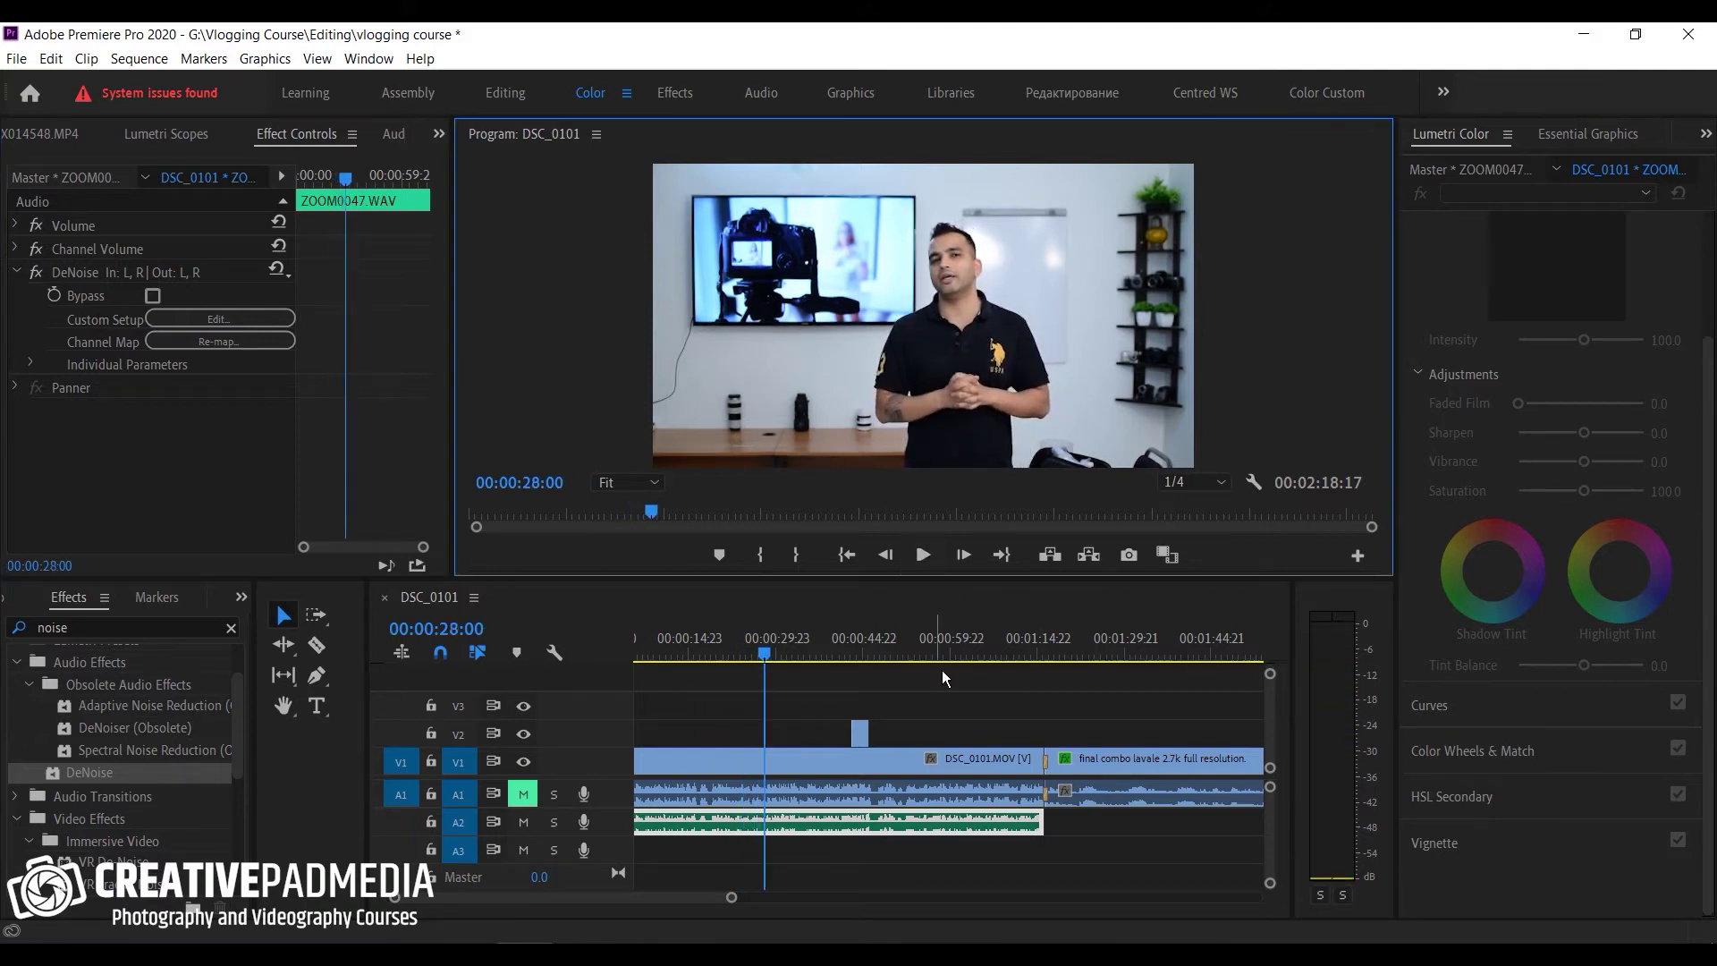
Step: Add a text box across the upper part of the frame at 00:00:28:00 with the Type tool, reading "sdfsdfsdfsdfsd"
{"action": "left_click_drag", "start_coordinate": [746, 899], "coordinate": [958, 916]}
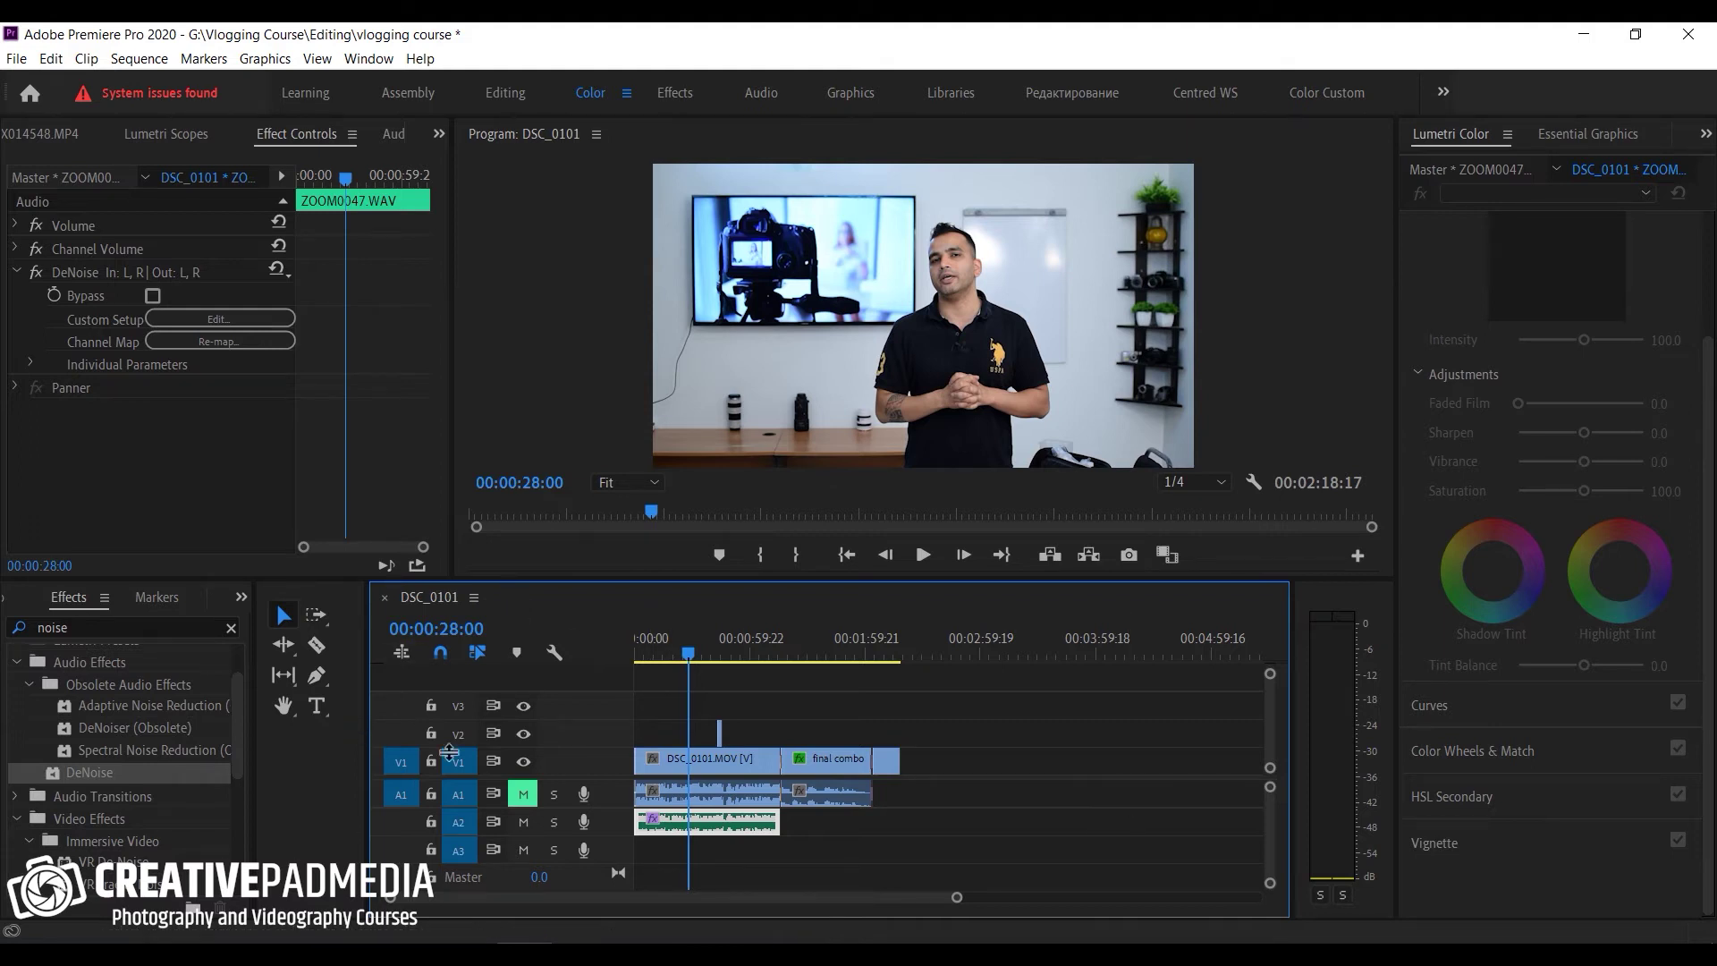
{"action": "left_click", "coordinate": [317, 705]}
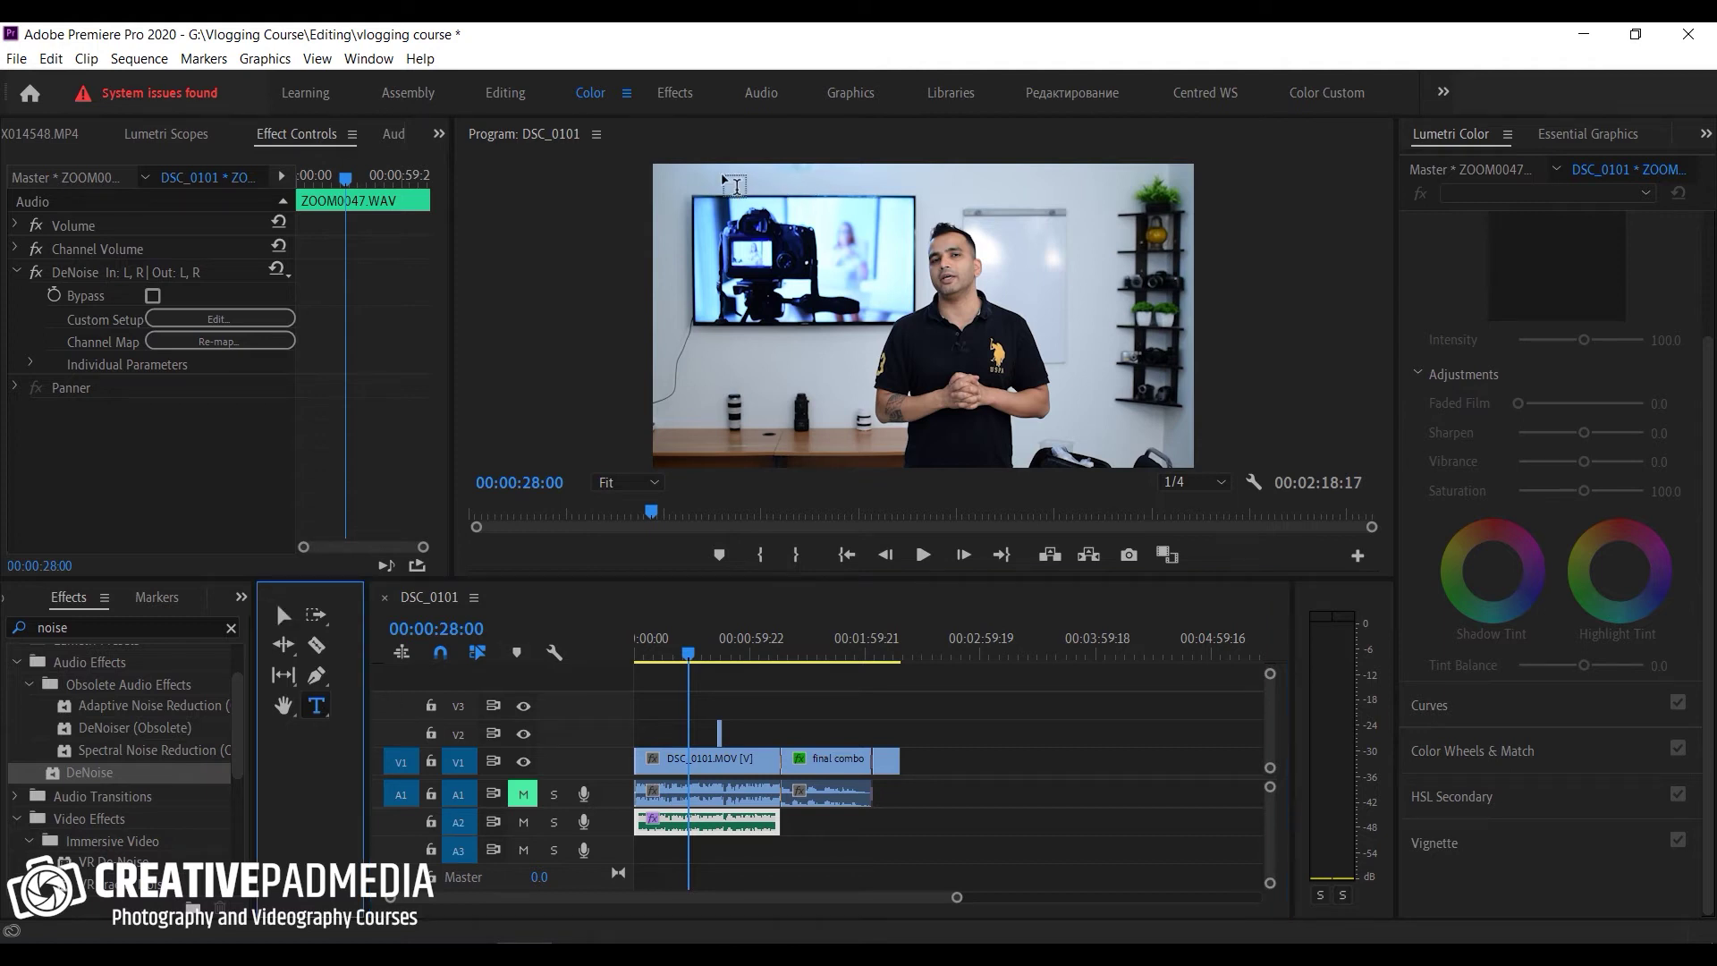
{"action": "left_click_drag", "start_coordinate": [693, 185], "coordinate": [1155, 272]}
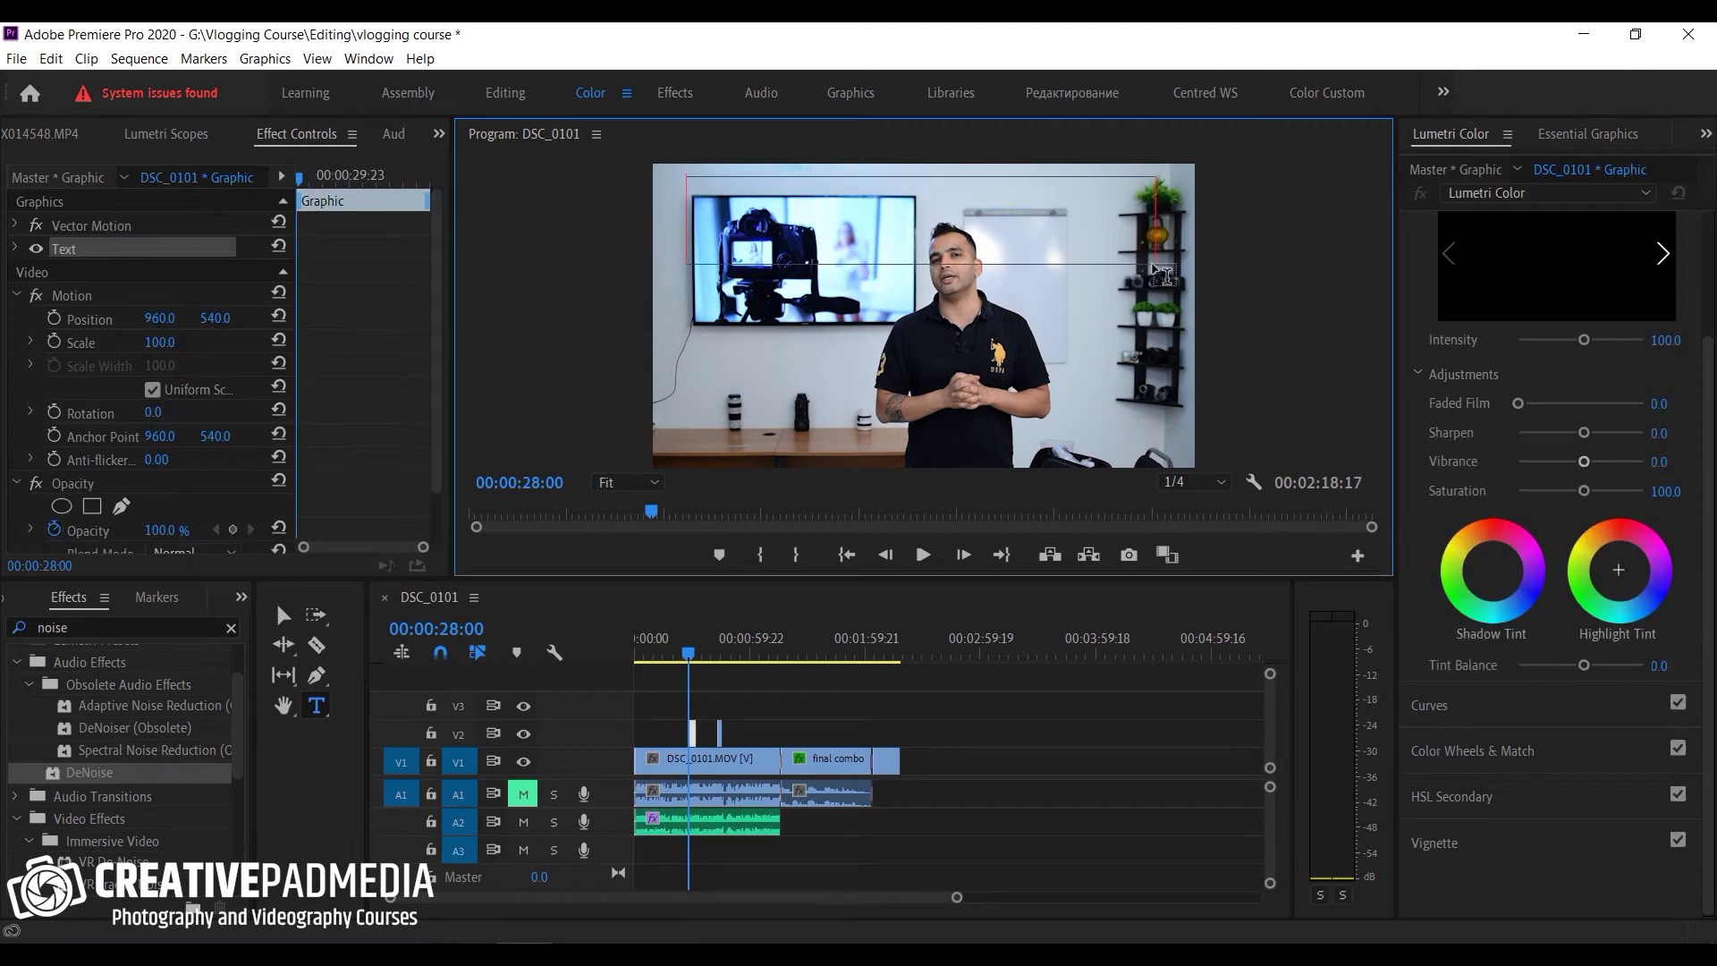
{"action": "type", "text": "sdfsdfsdfsdfsd"}
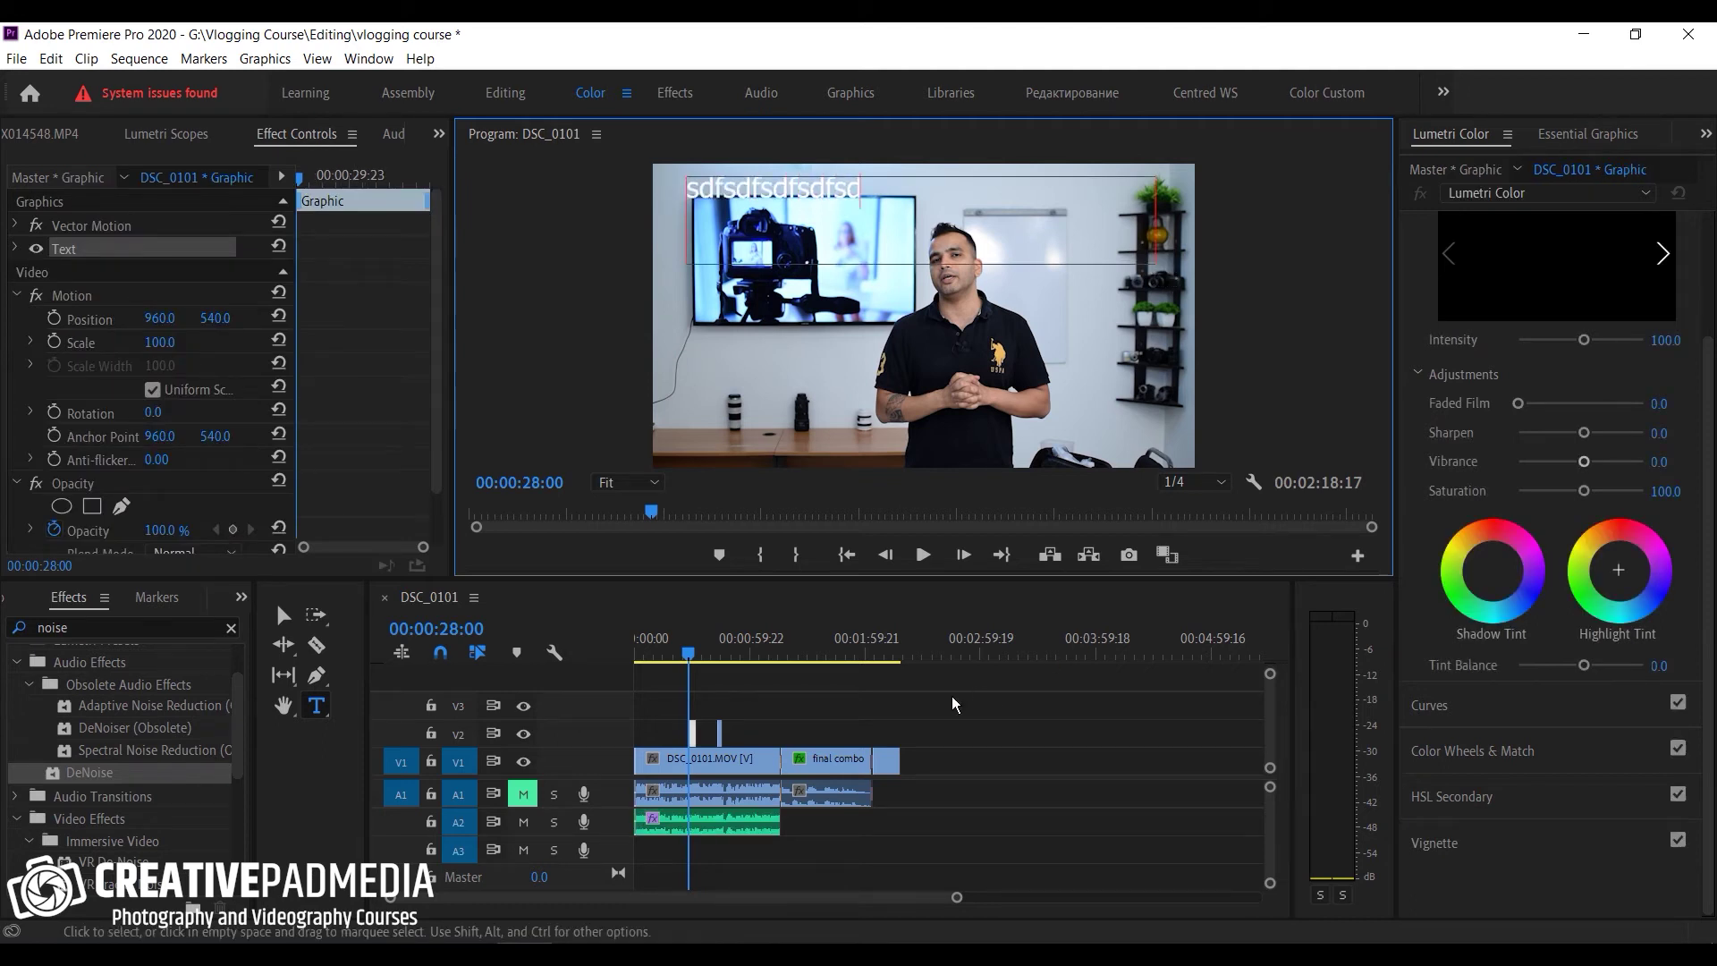
Step: Move the text graphic to track V3 at the start of the final combo clip and extend it to nearly that clip's end
{"action": "left_click_drag", "start_coordinate": [699, 738], "coordinate": [693, 710]}
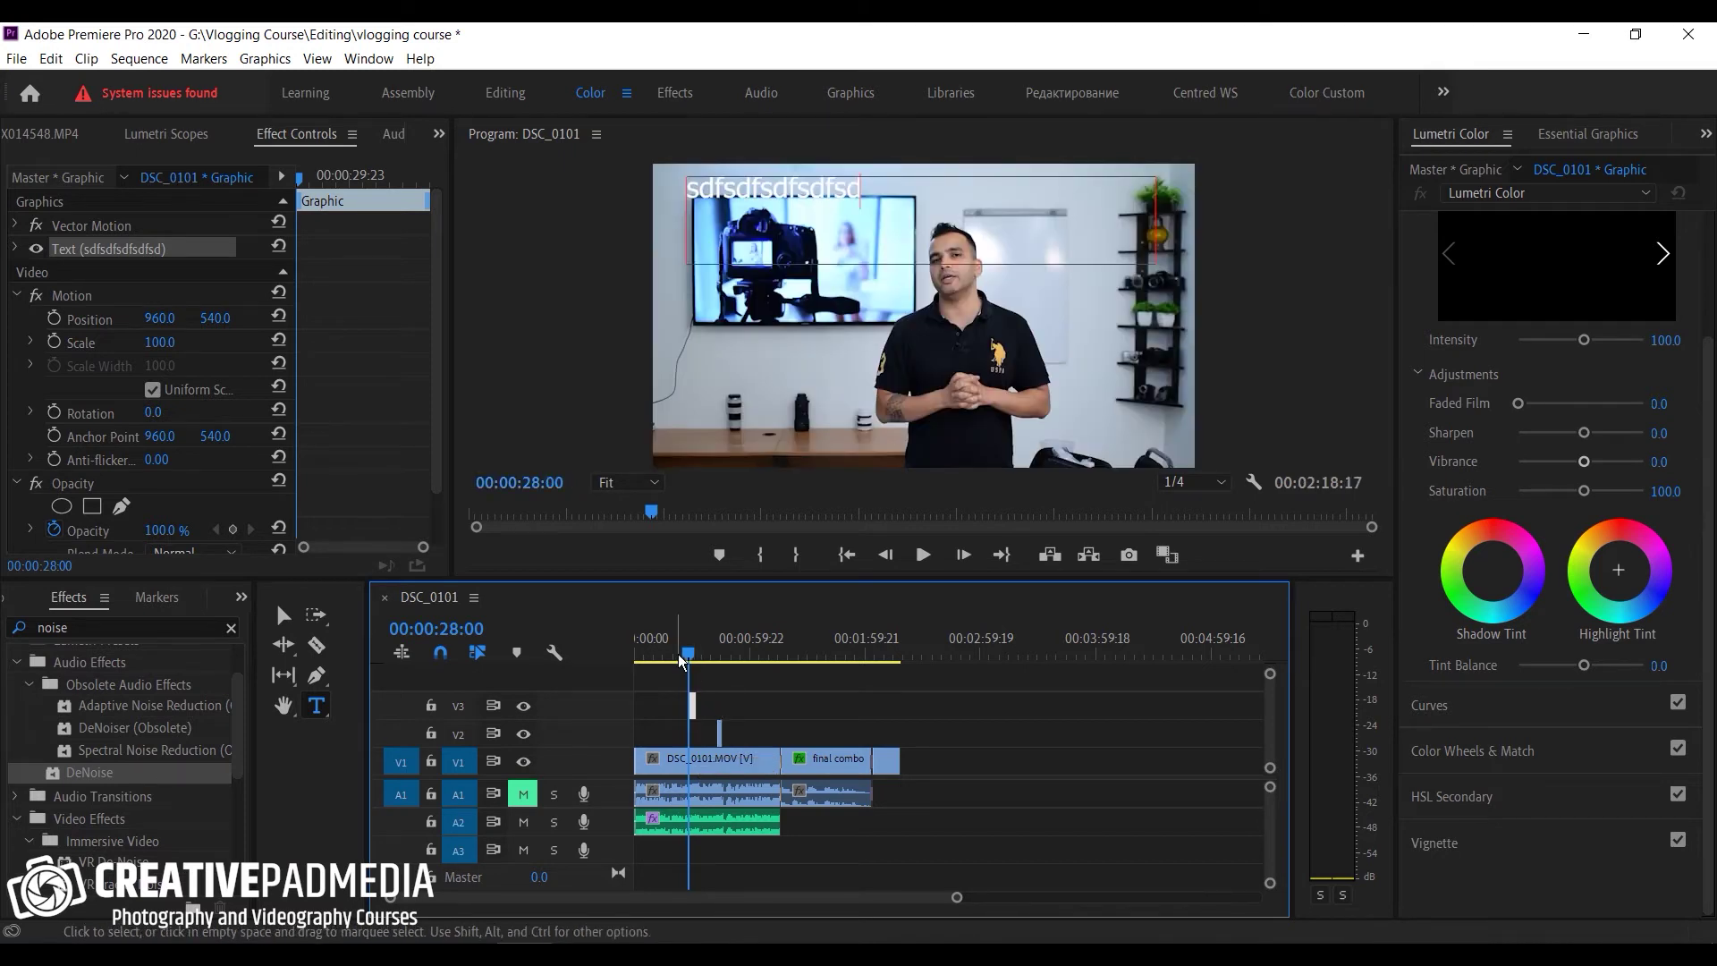
{"action": "left_click_drag", "start_coordinate": [690, 655], "coordinate": [793, 712]}
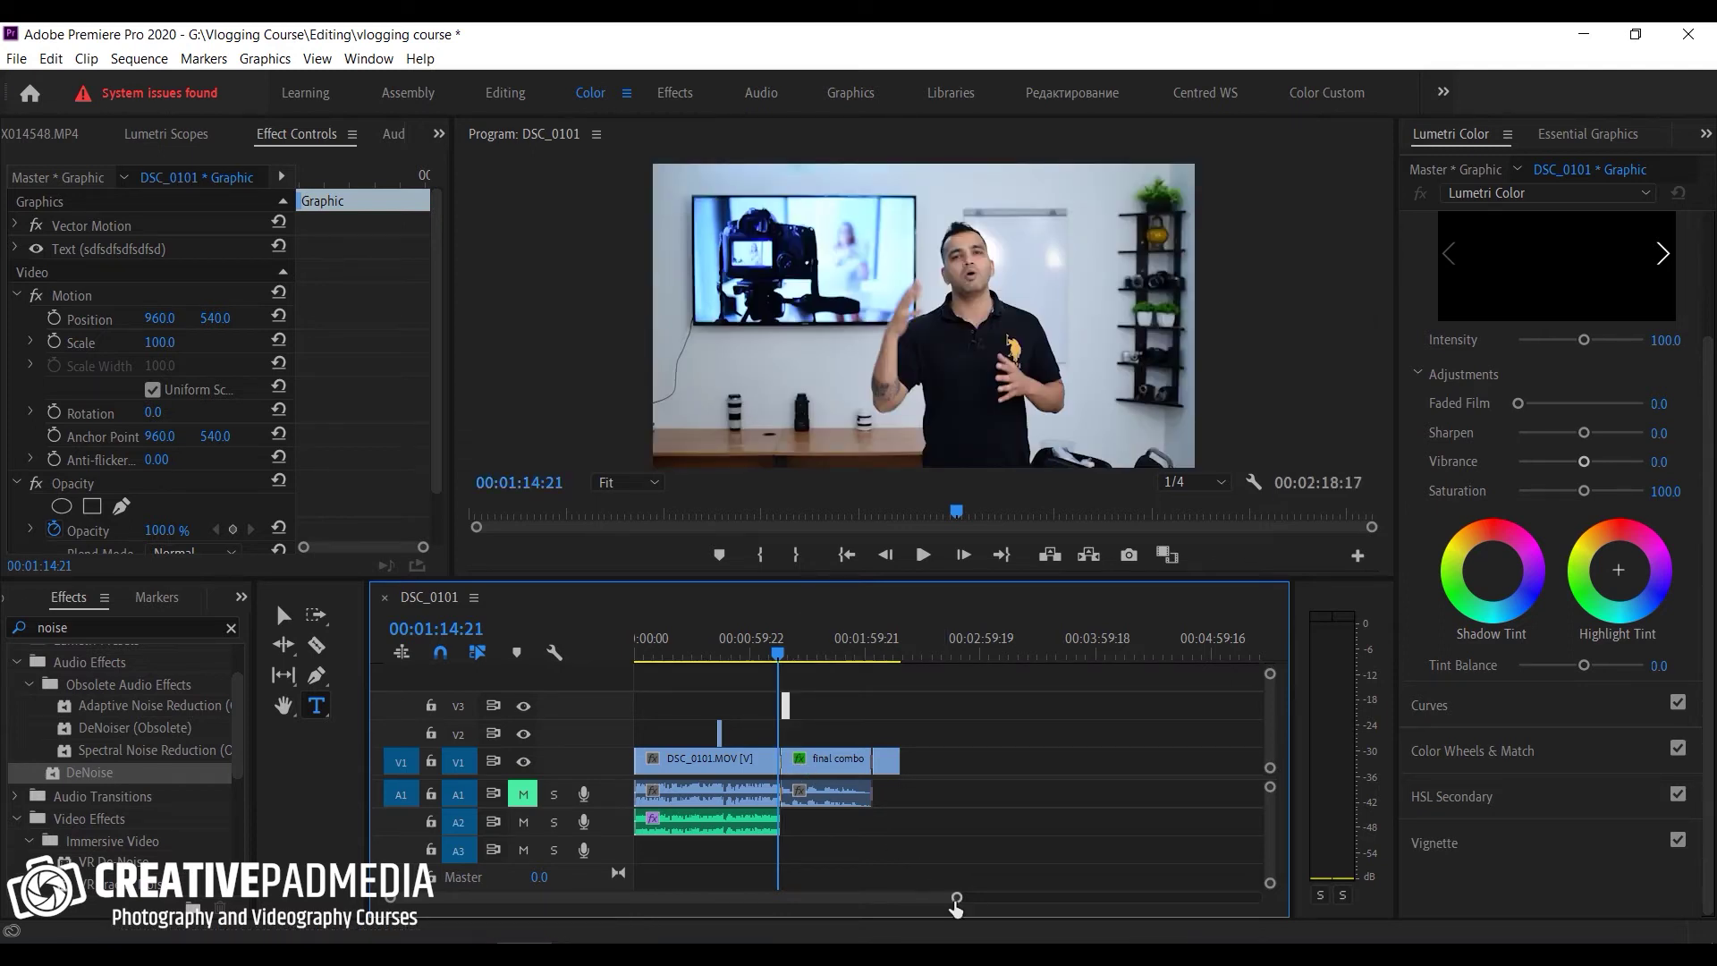
{"action": "left_click_drag", "start_coordinate": [955, 898], "coordinate": [764, 897]}
{"action": "left_click_drag", "start_coordinate": [964, 707], "coordinate": [1177, 715]}
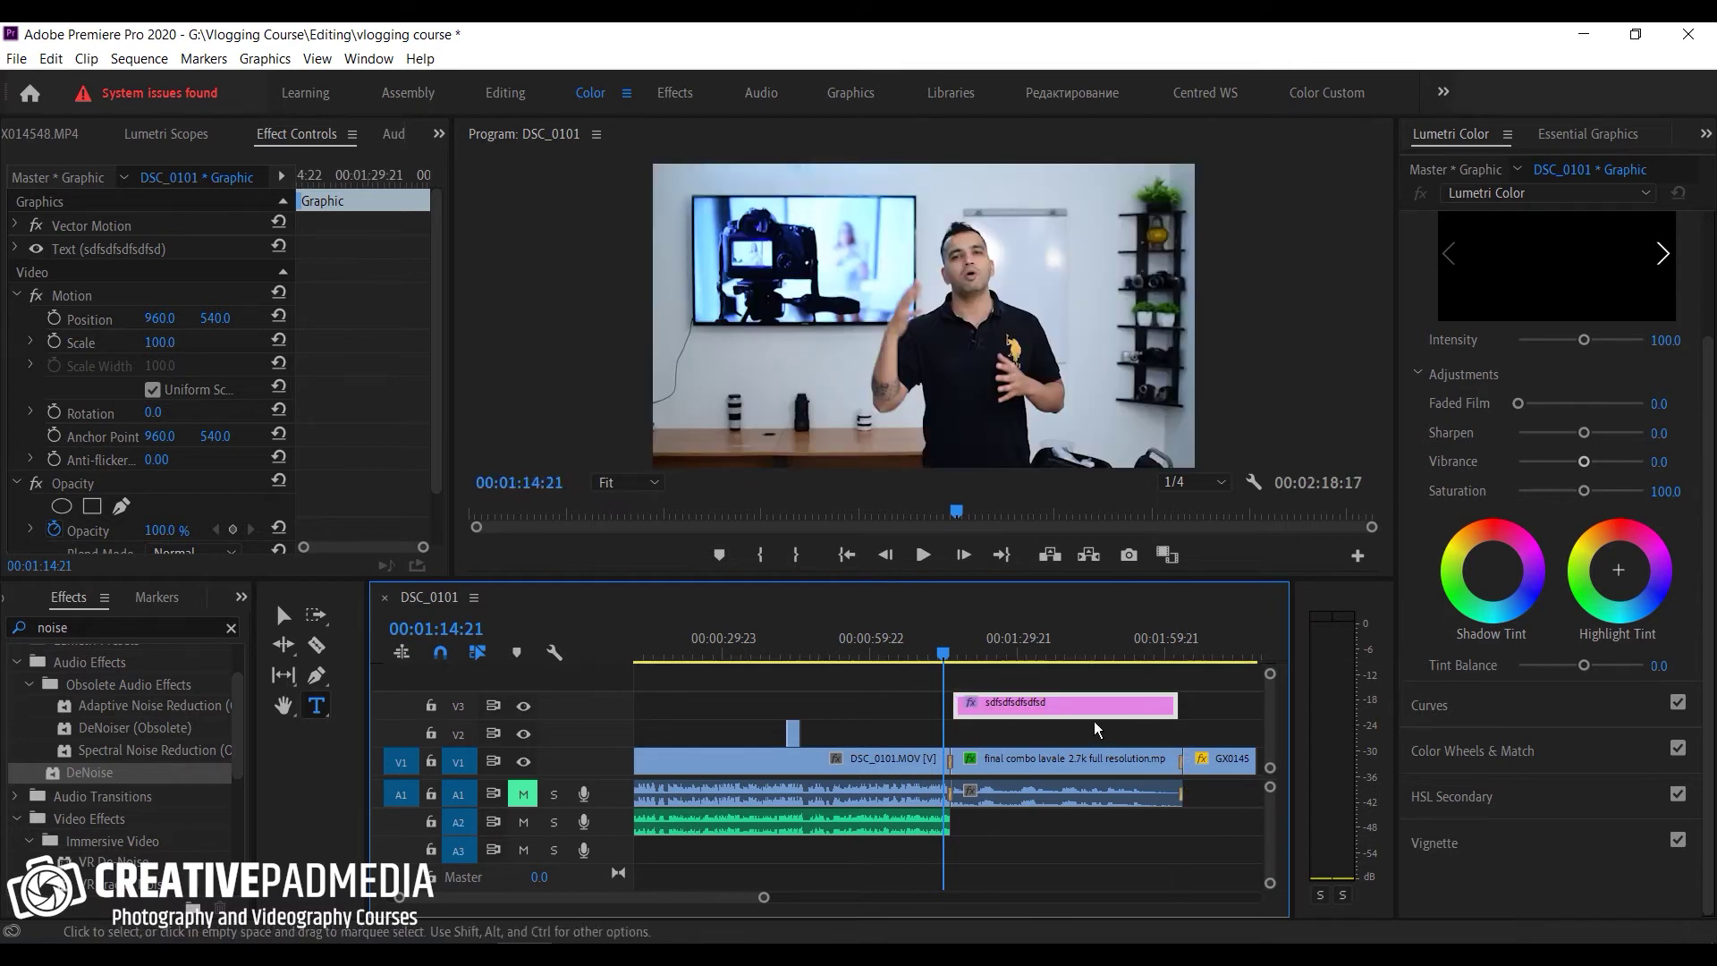
Step: Set the font size of the text title over the road clip to 127 and center-align its text
{"action": "left_click_drag", "start_coordinate": [995, 662], "coordinate": [1031, 660]}
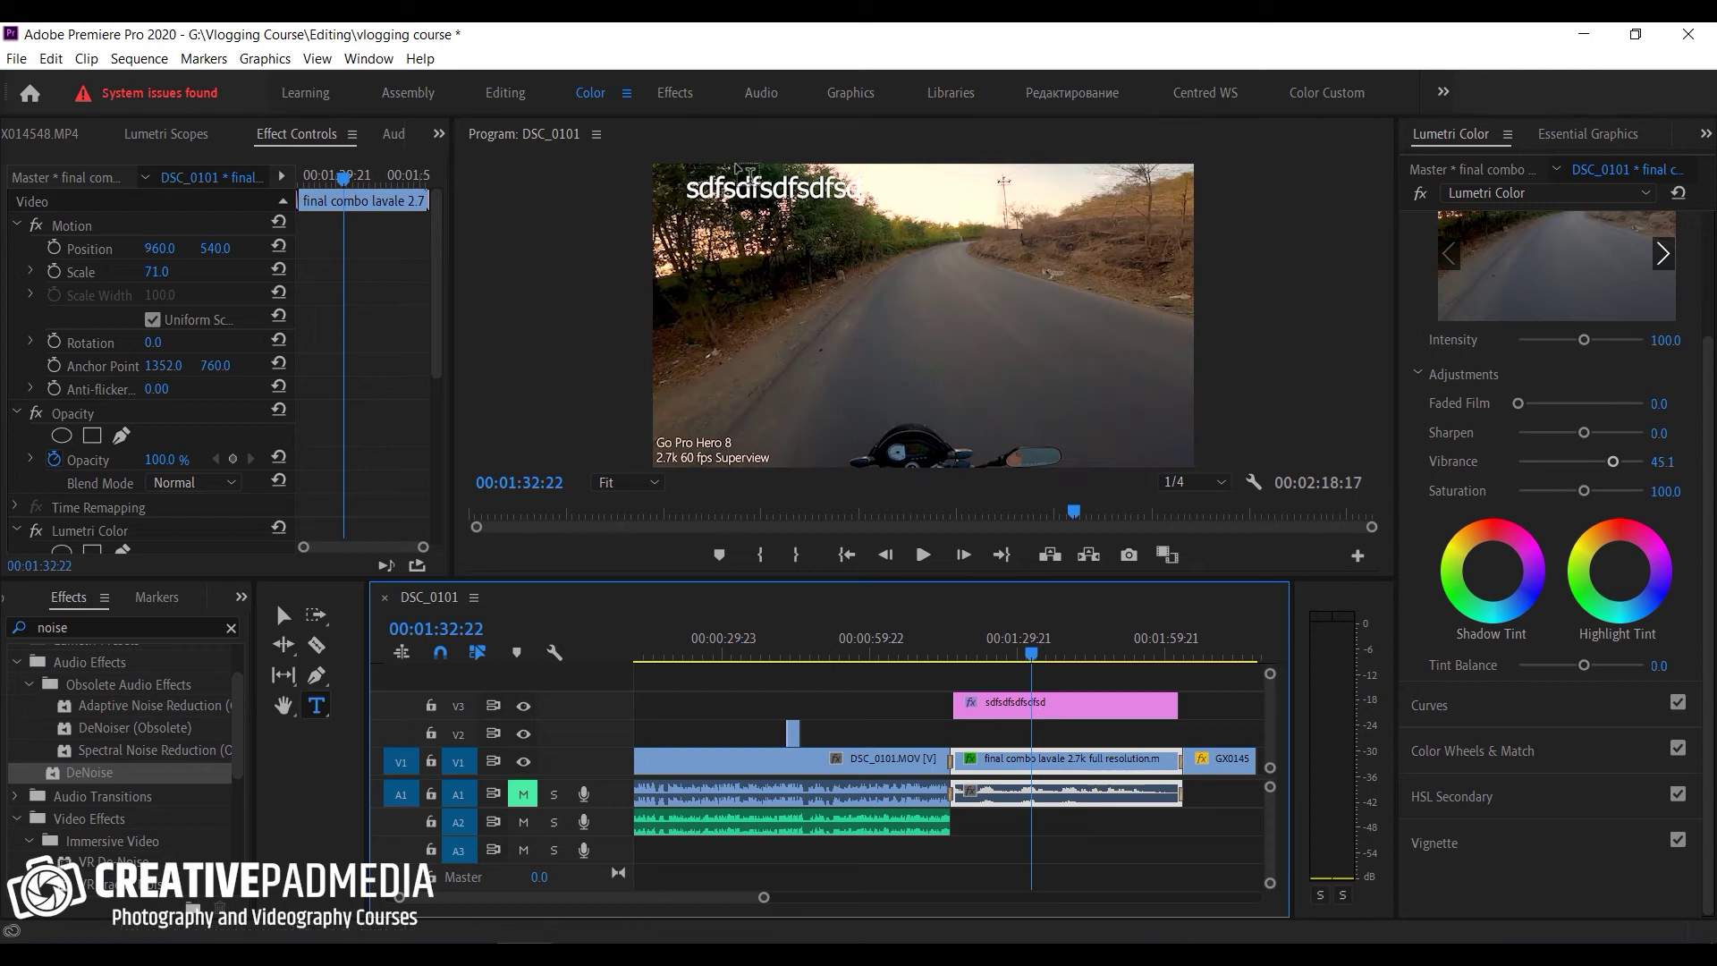
{"action": "double_click", "coordinate": [827, 192]}
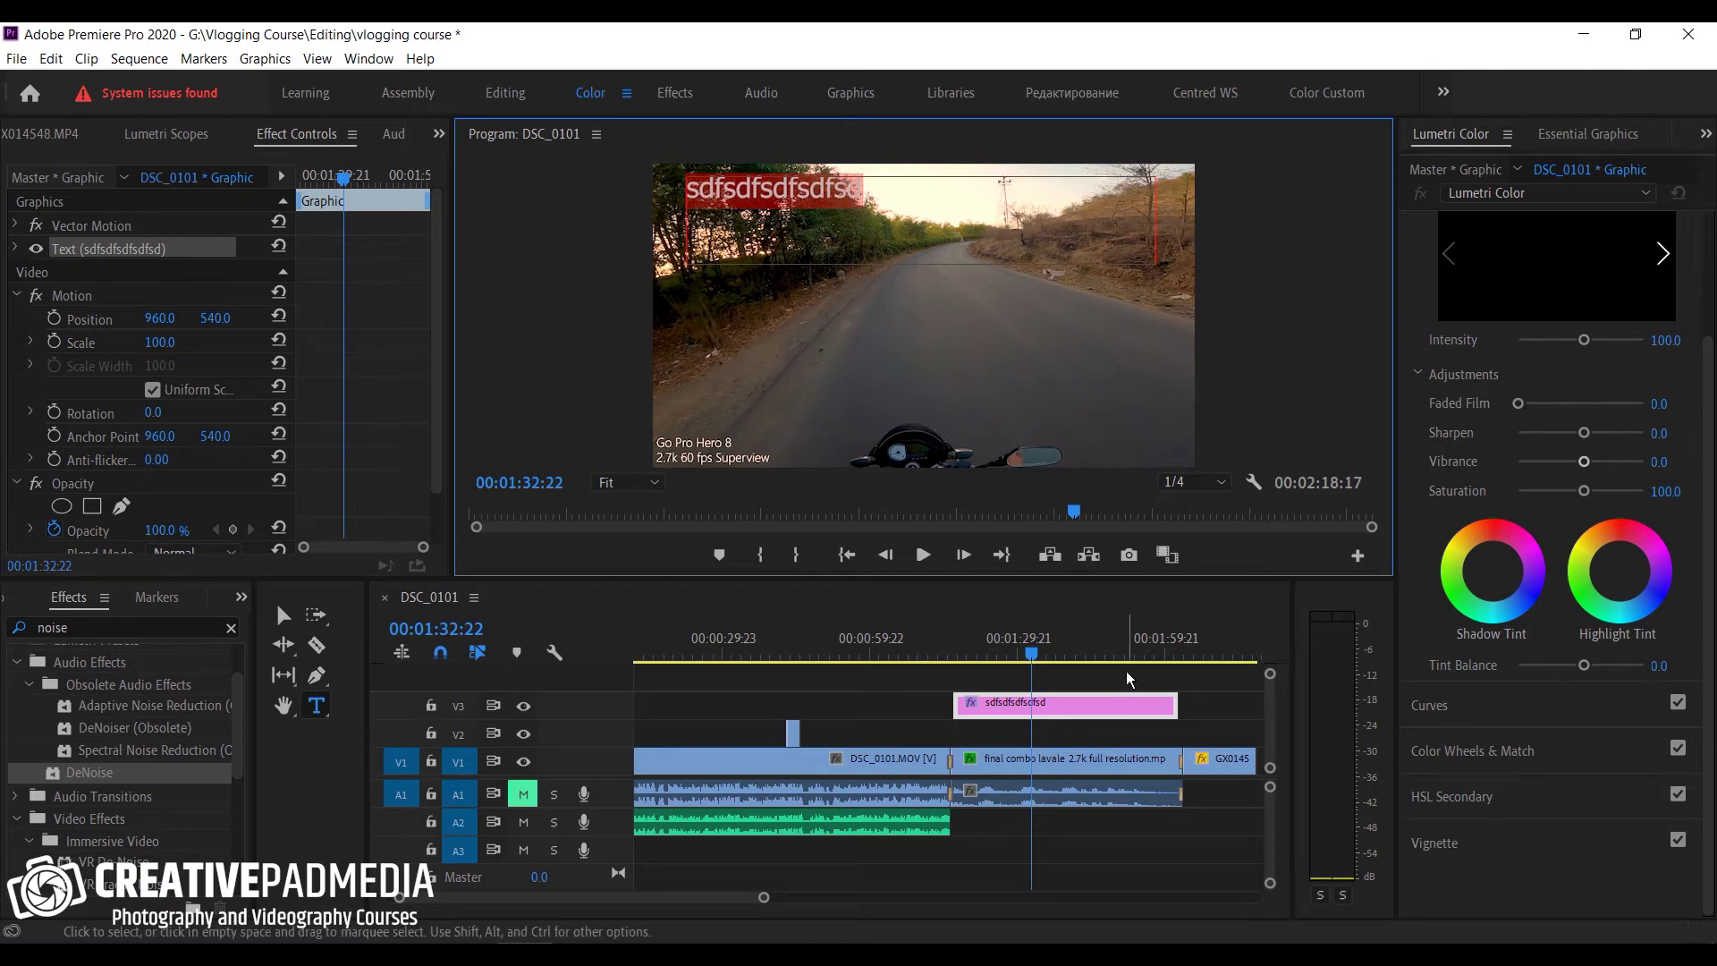
{"action": "left_click", "coordinate": [1560, 145]}
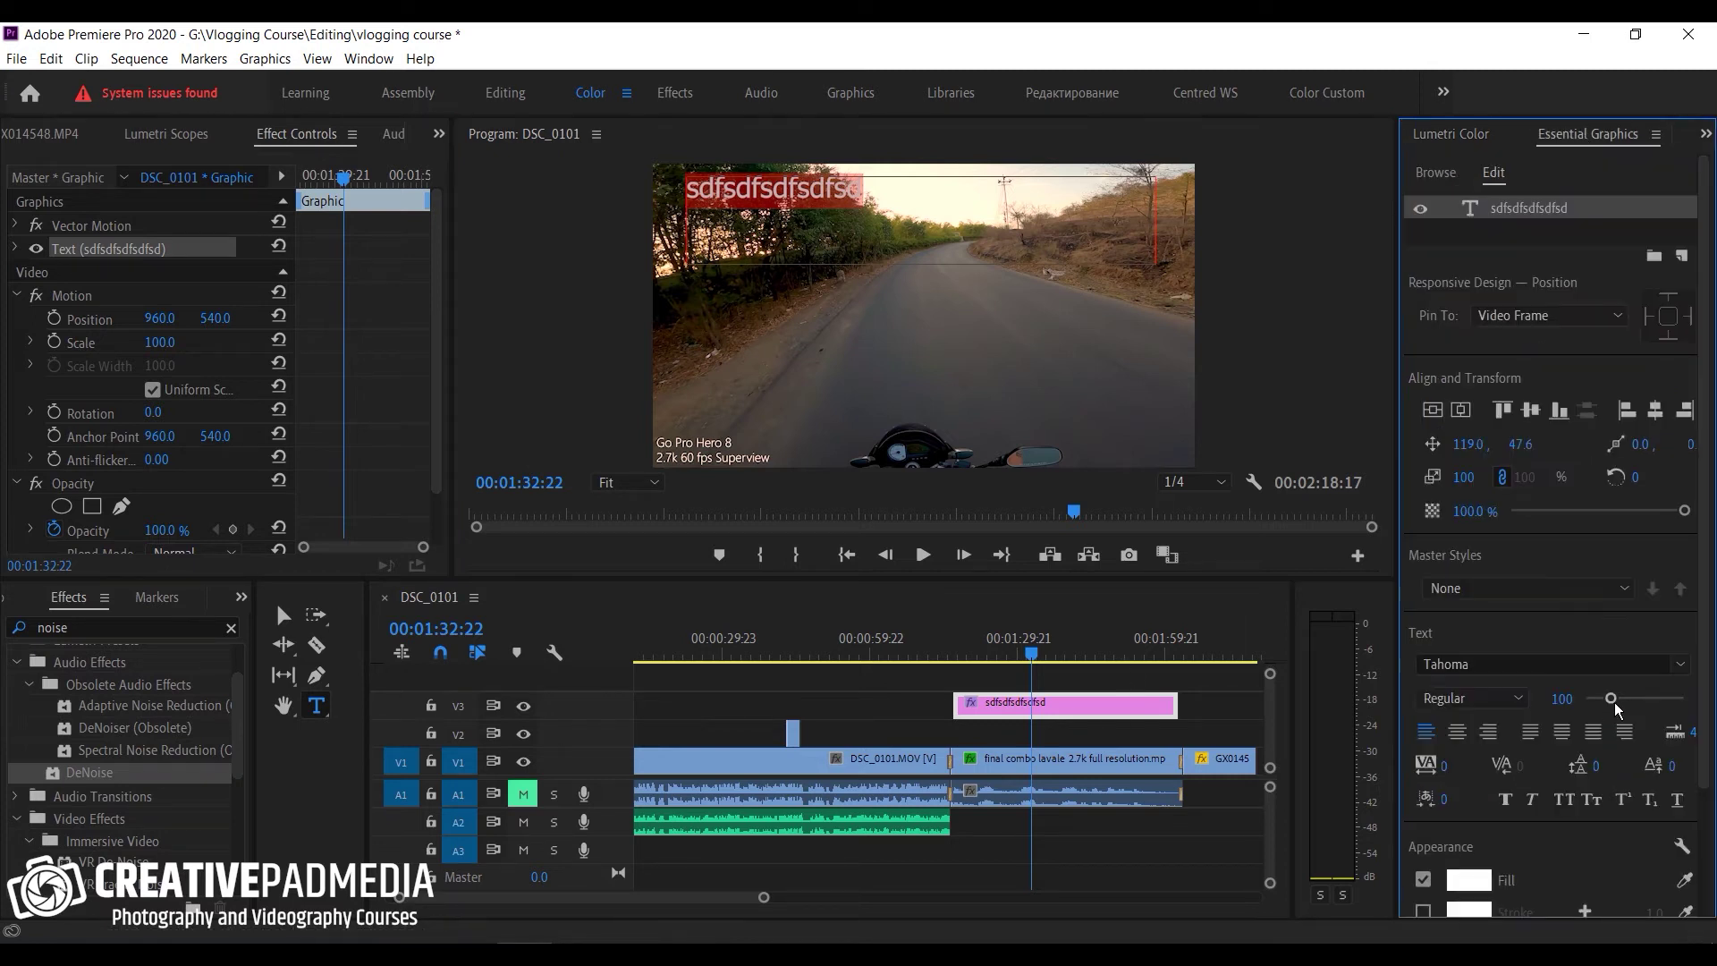
{"action": "left_click_drag", "start_coordinate": [1611, 699], "coordinate": [1617, 707]}
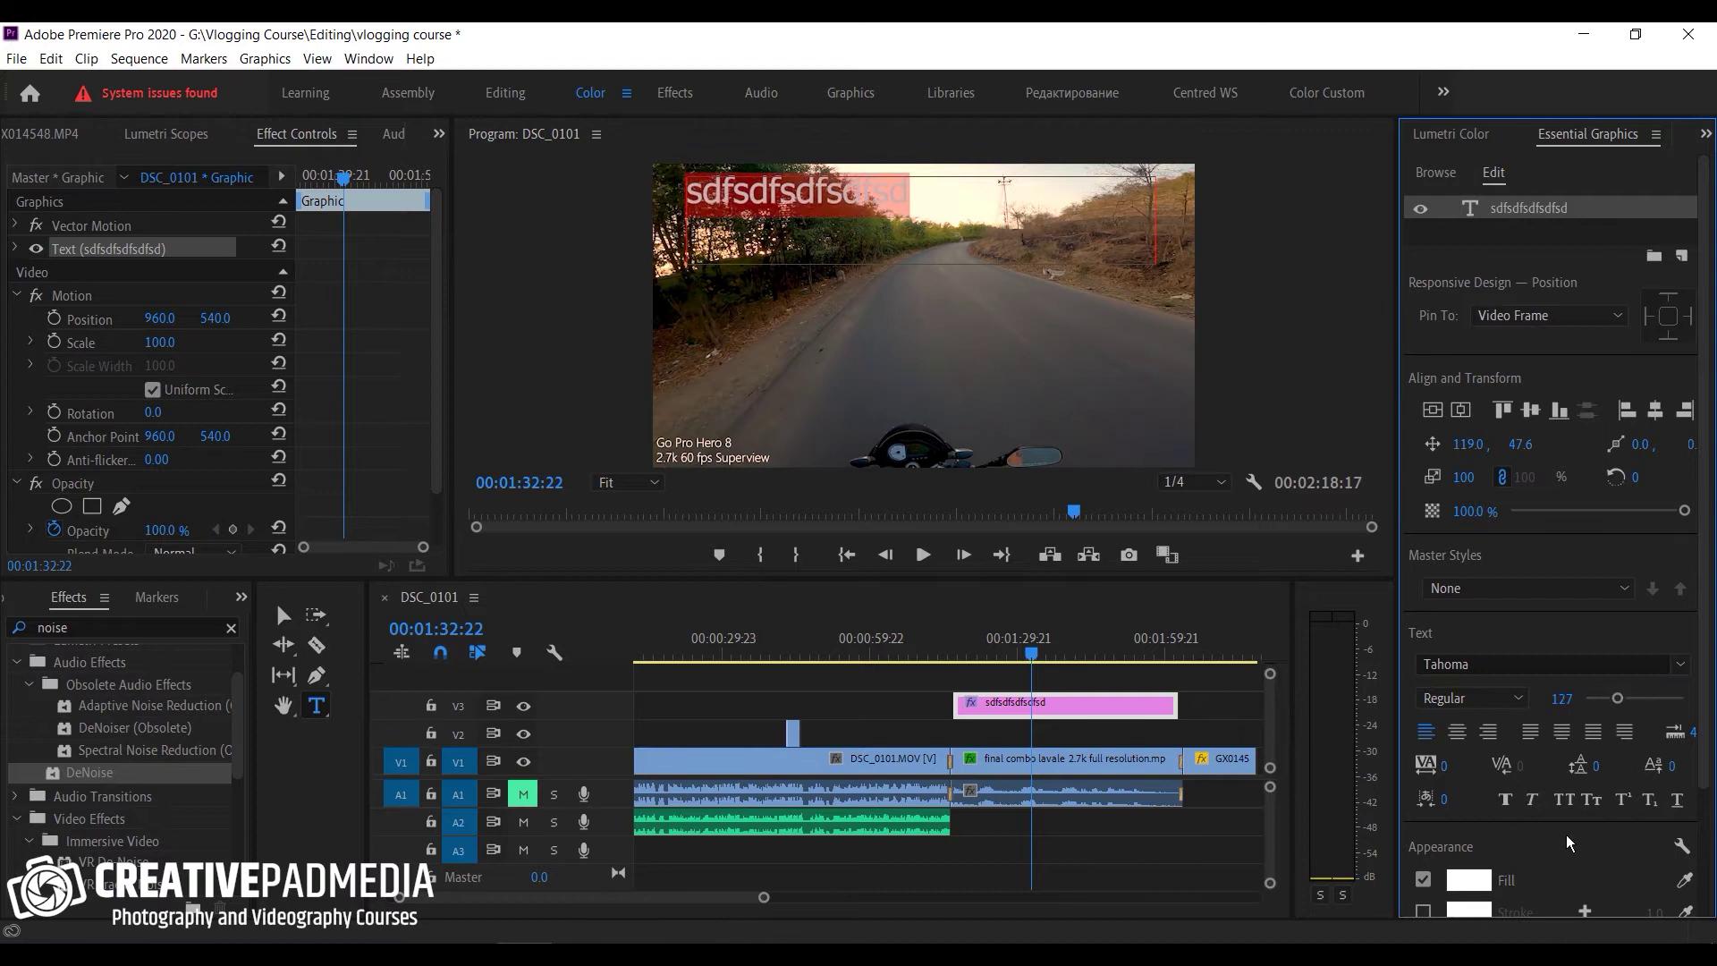
{"action": "left_click", "coordinate": [1458, 731]}
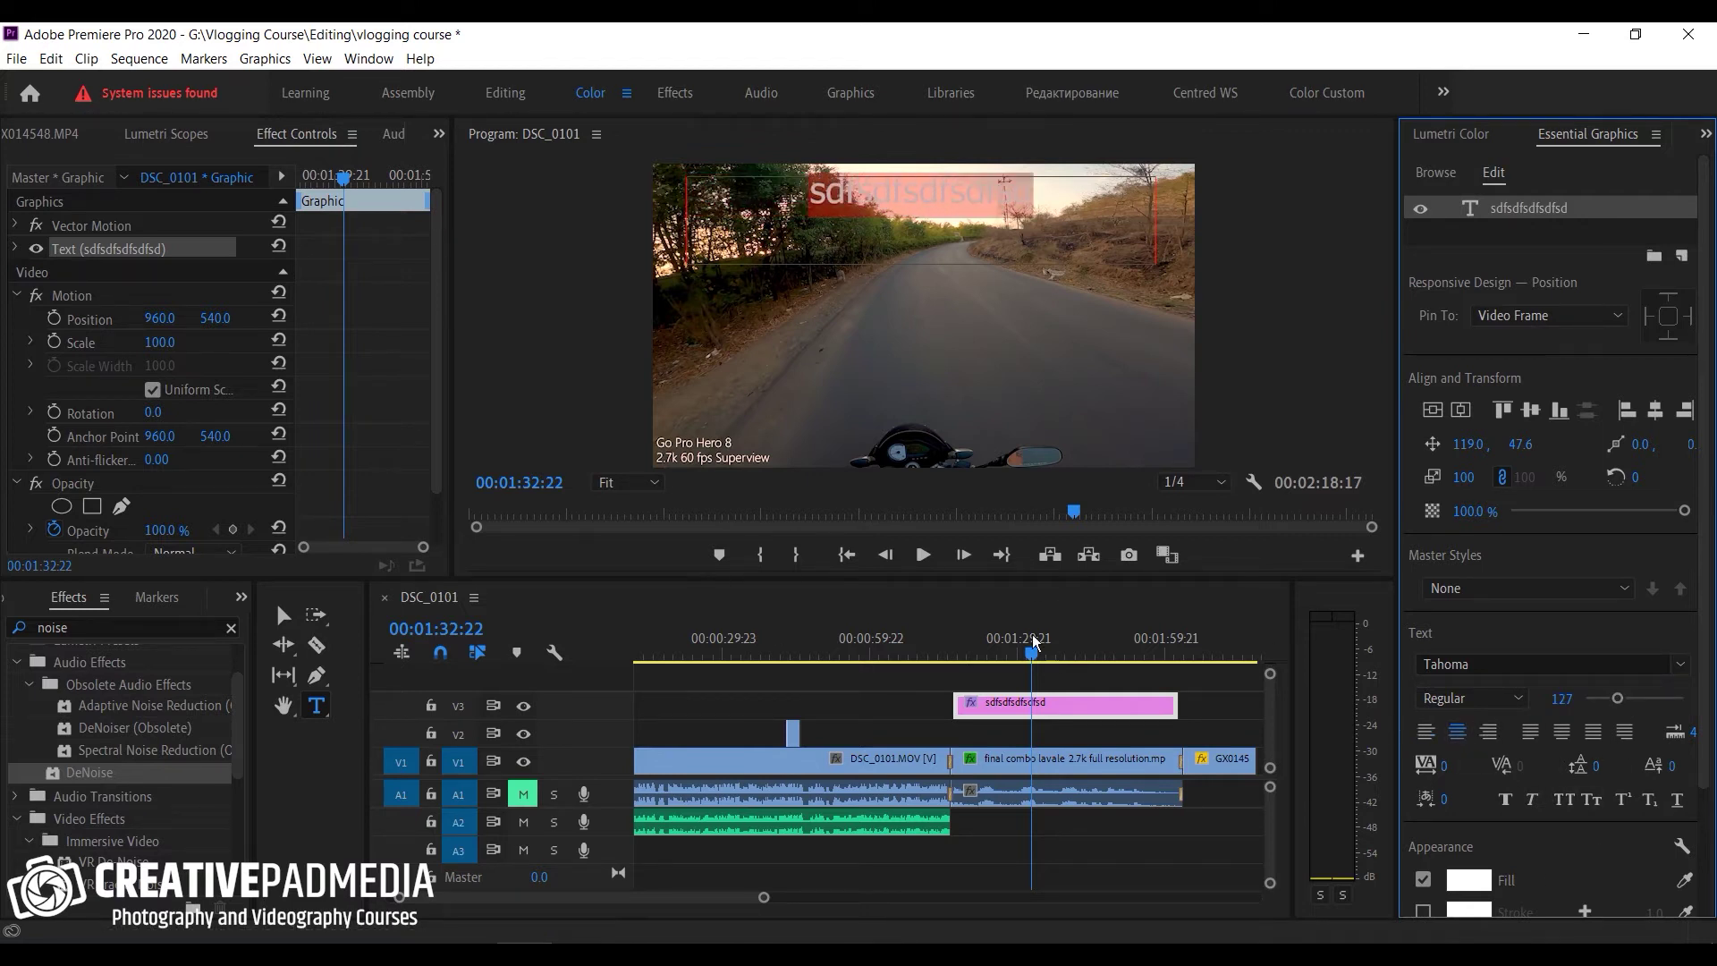
Step: Play the sequence from just before the final combo clip to preview the text title over the road footage
{"action": "left_click_drag", "start_coordinate": [1034, 640], "coordinate": [937, 640]}
{"action": "key", "text": "space"}
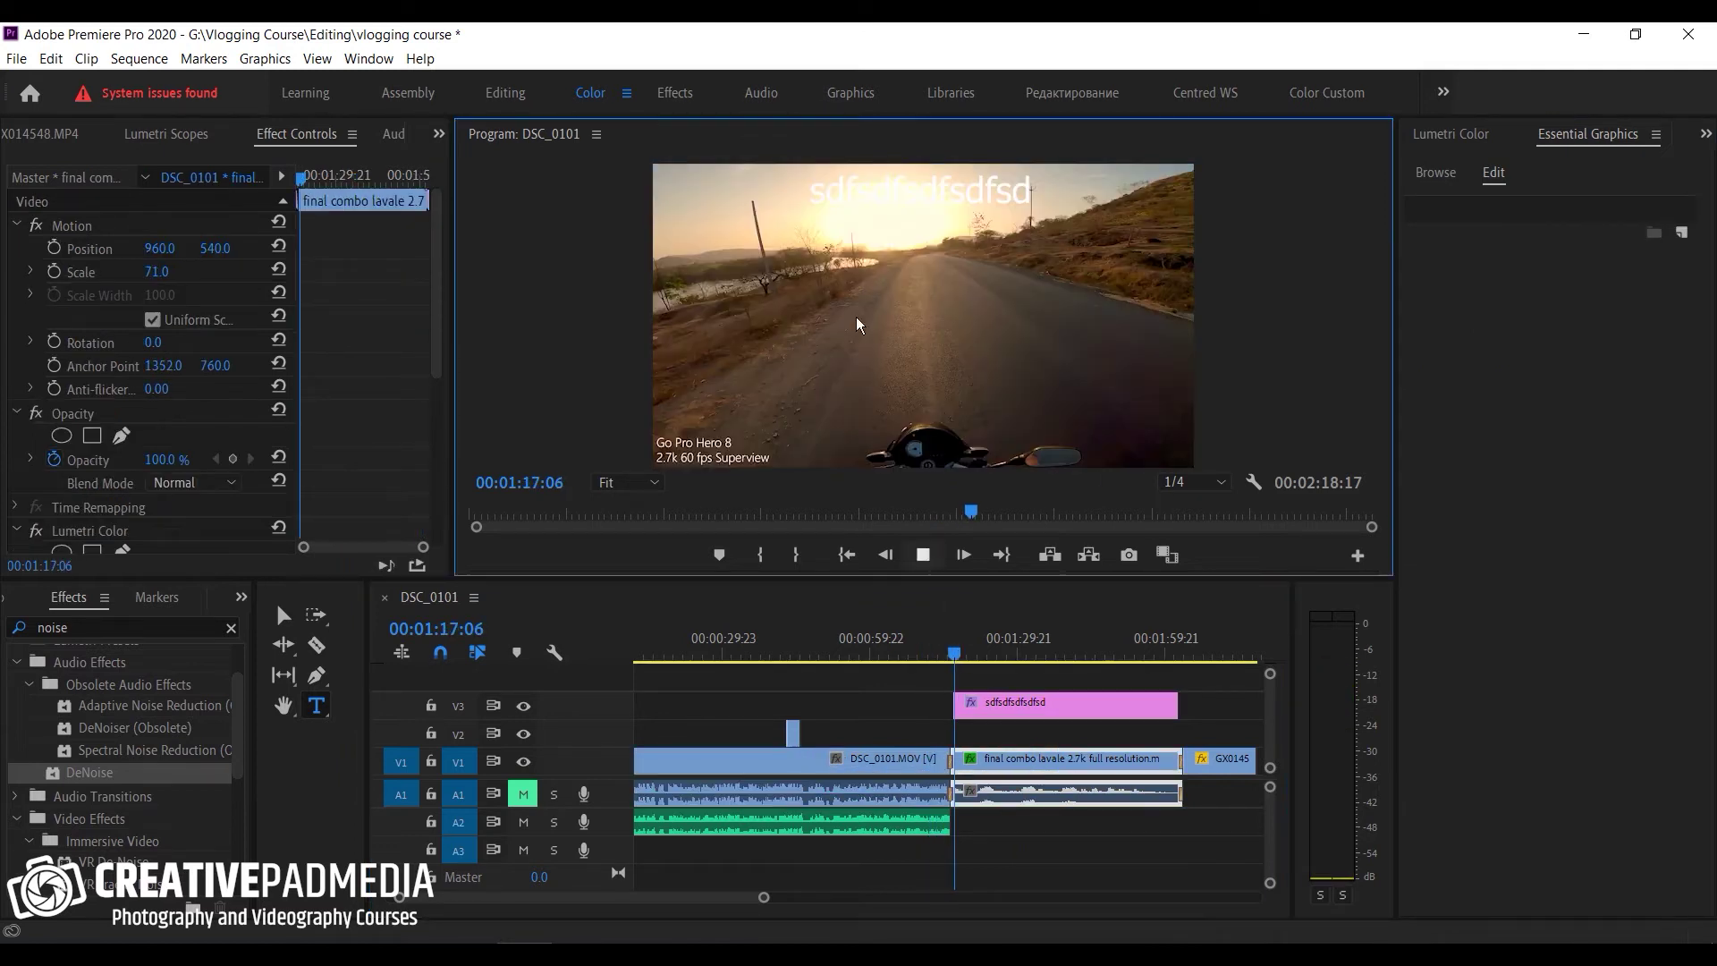
{"action": "left_click", "coordinate": [961, 556]}
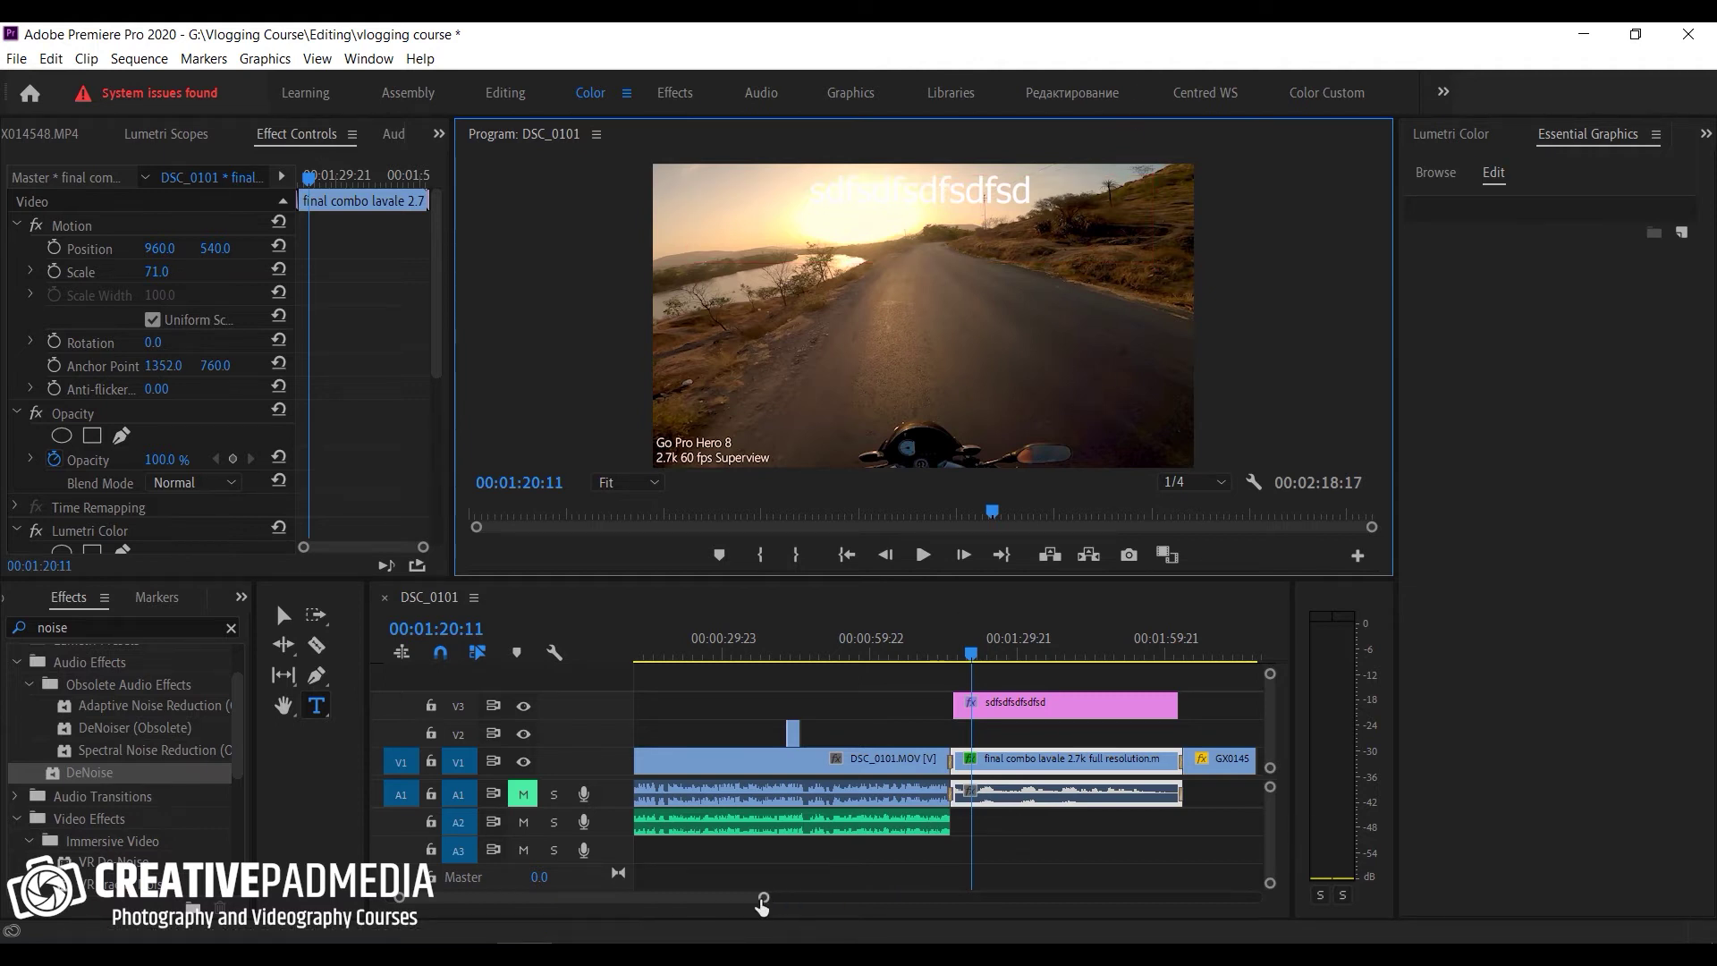
Step: Mark an In point at the start of the sequence and scrub across the whole edit
{"action": "left_click_drag", "start_coordinate": [763, 897], "coordinate": [952, 897]}
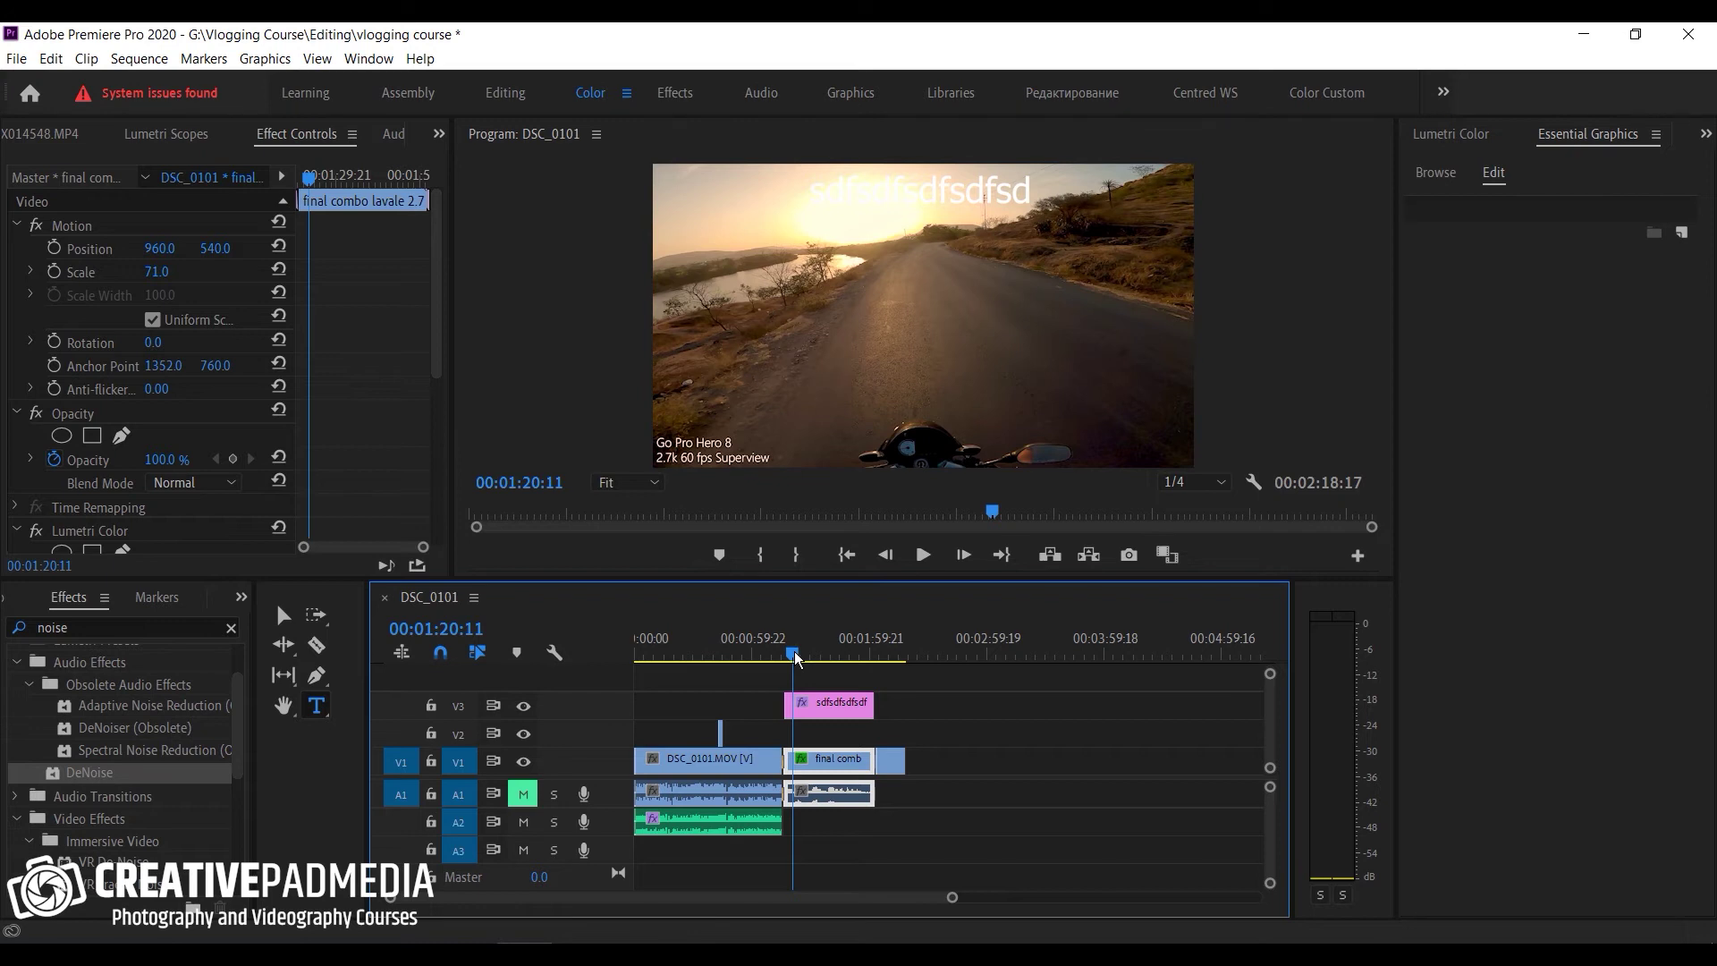
{"action": "left_click_drag", "start_coordinate": [797, 659], "coordinate": [639, 659]}
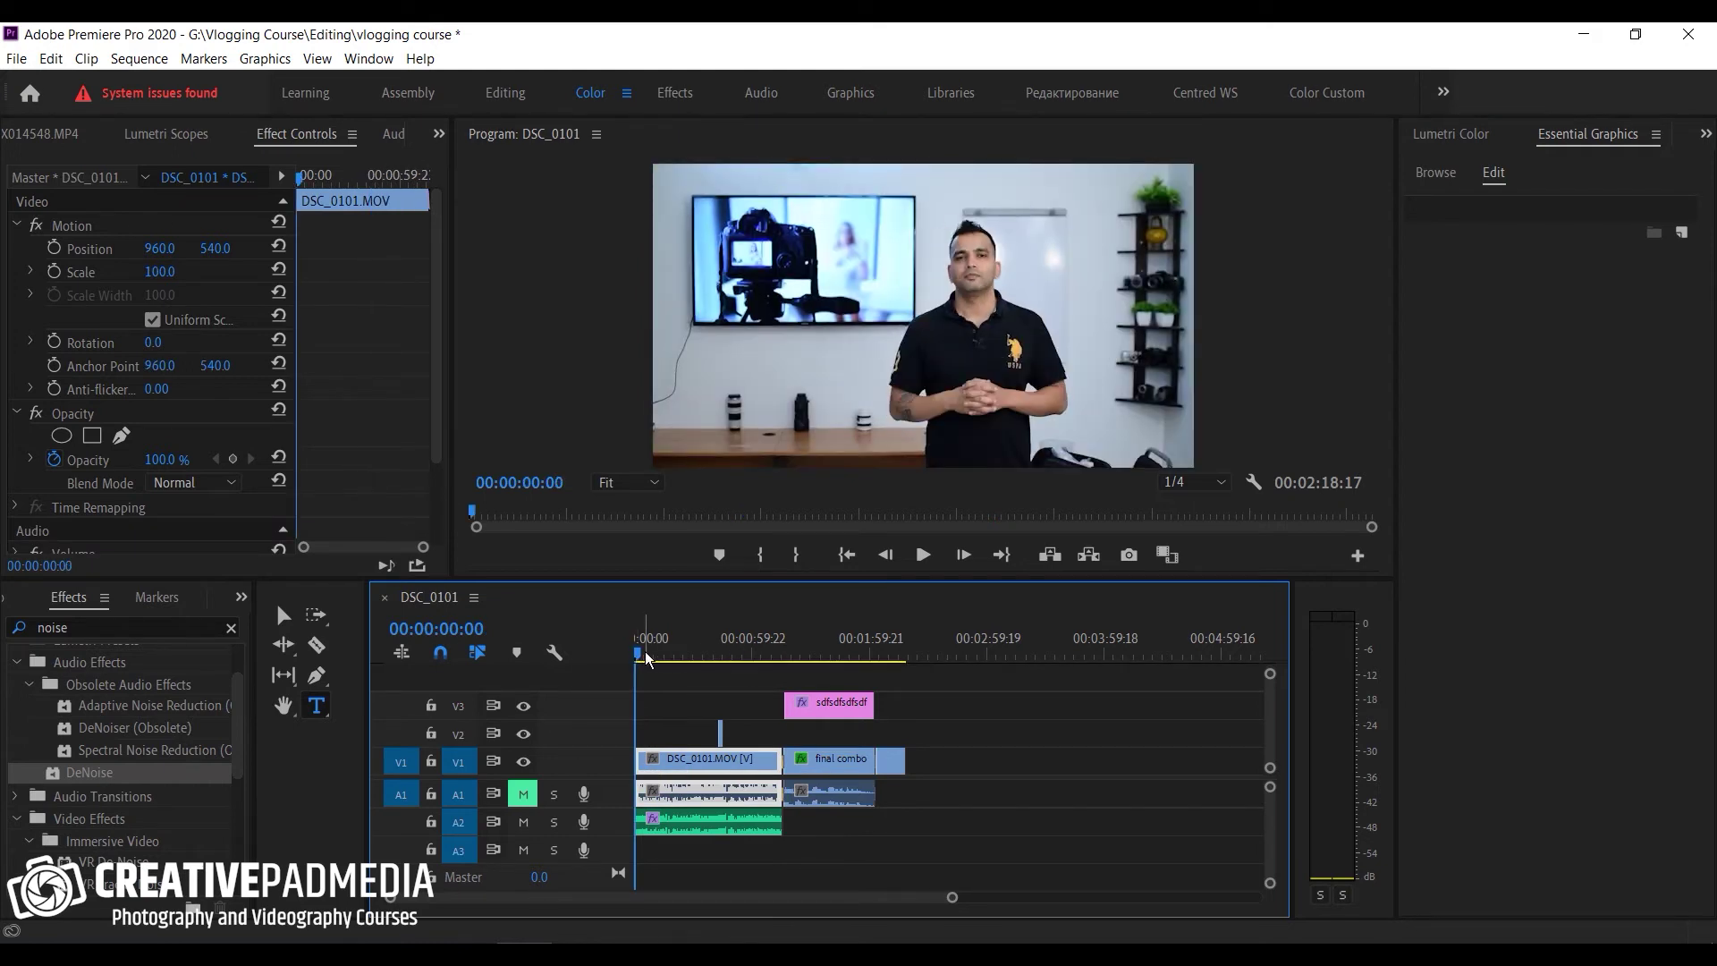
{"action": "left_click_drag", "start_coordinate": [954, 908], "coordinate": [909, 906]}
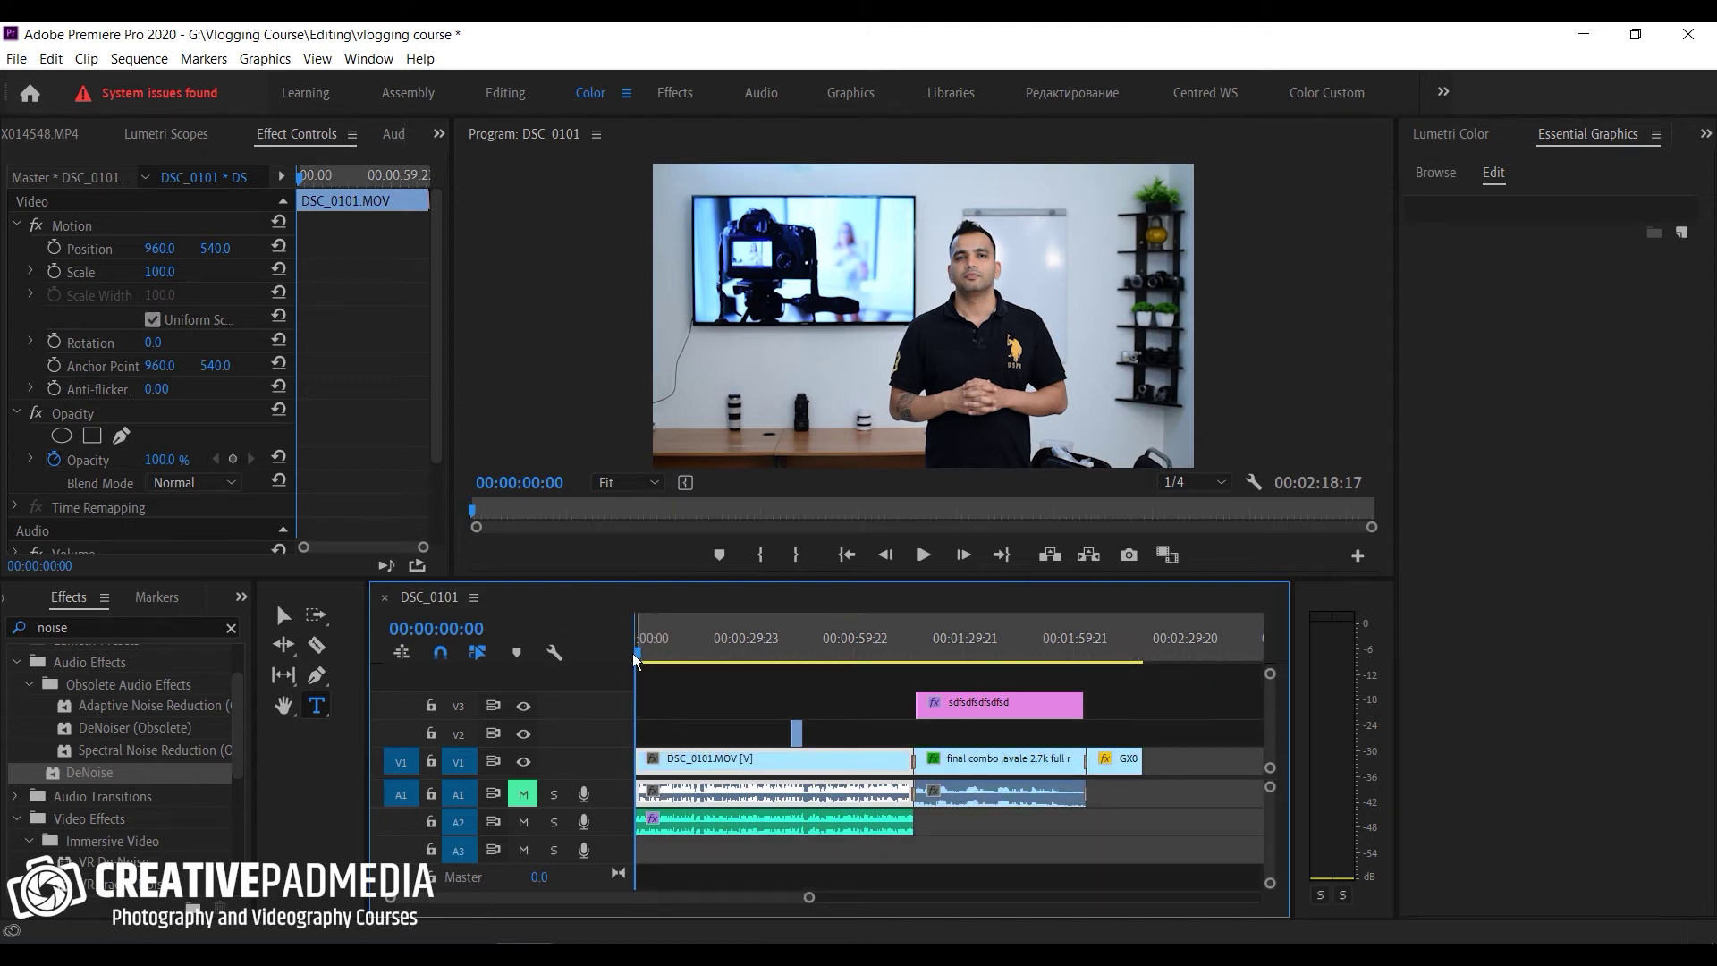
{"action": "left_click_drag", "start_coordinate": [635, 660], "coordinate": [918, 657]}
{"action": "left_click_drag", "start_coordinate": [1149, 641], "coordinate": [572, 685]}
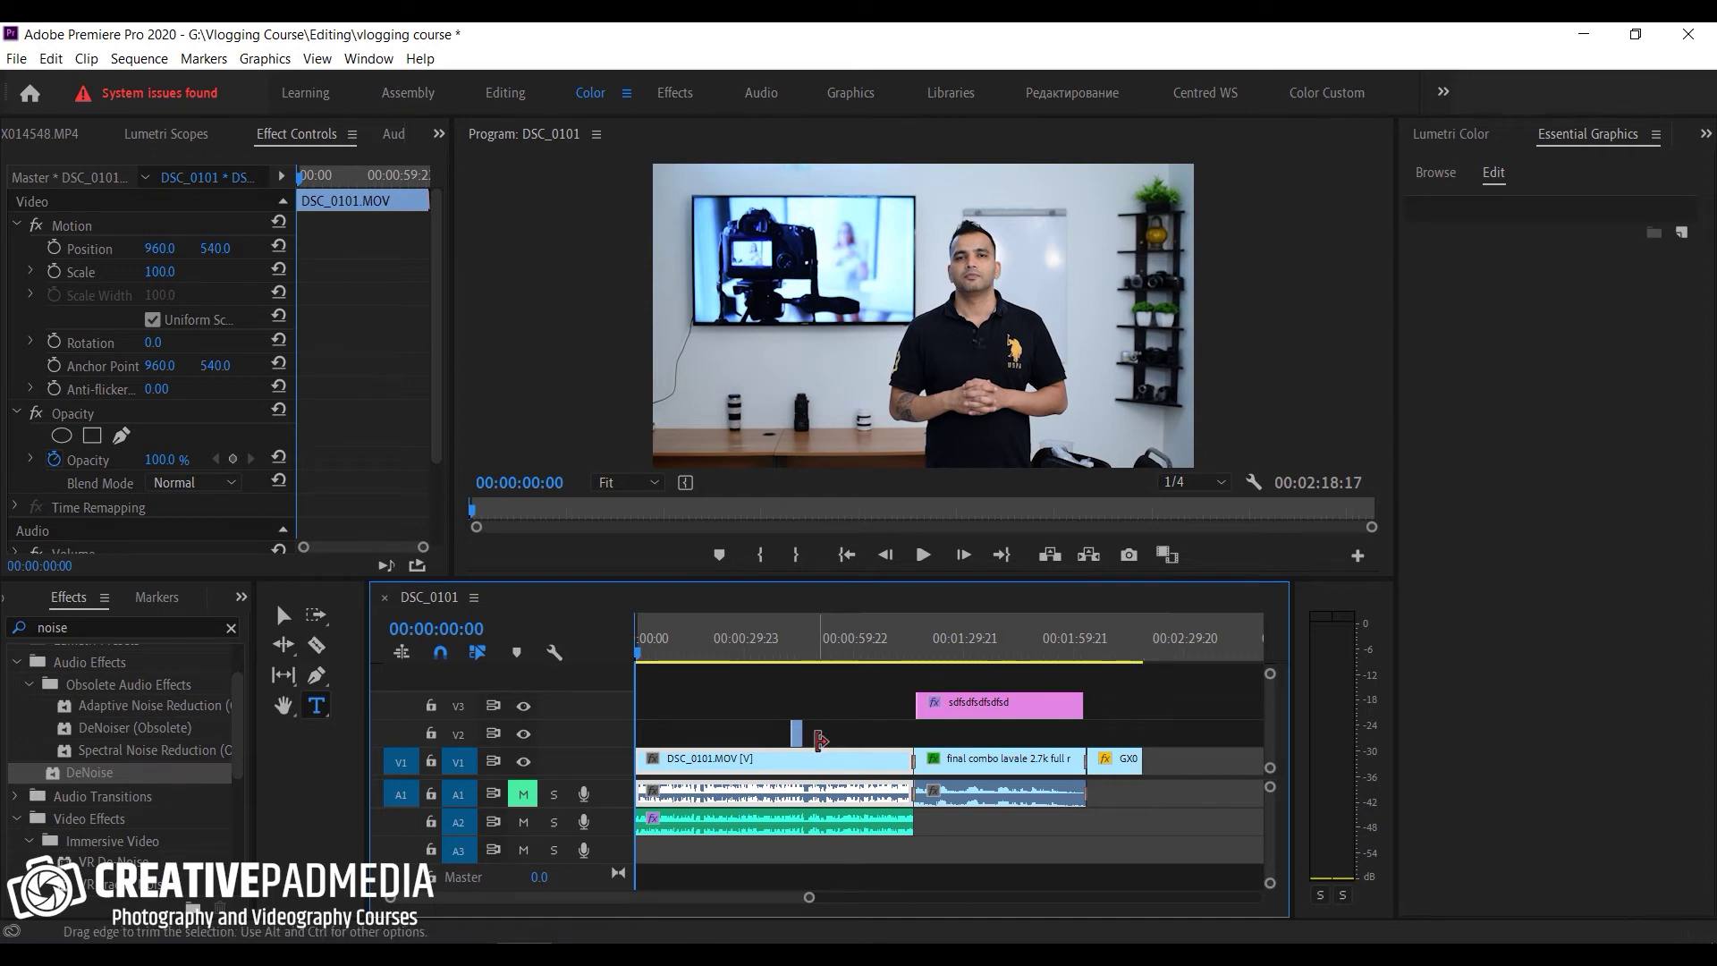
Step: Step through the sequence's edit points up to its end and back to the start of the last clip
{"action": "key", "text": "Down"}
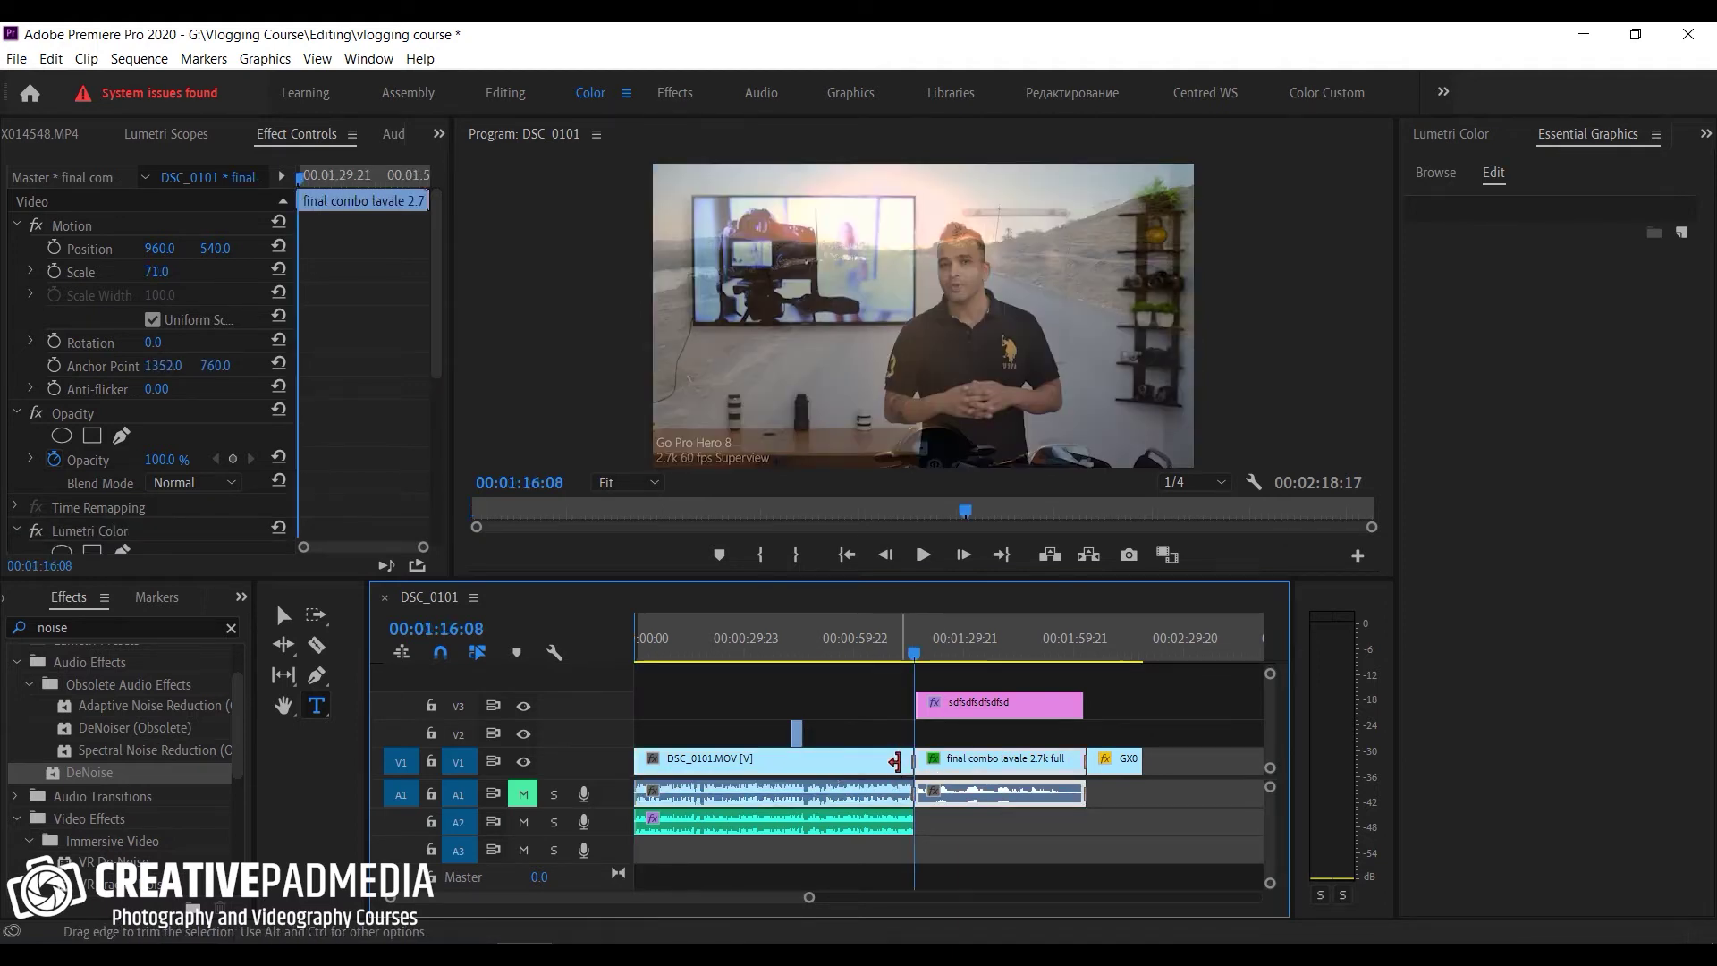
{"action": "key", "text": "Down"}
{"action": "left_click", "coordinate": [1100, 846]}
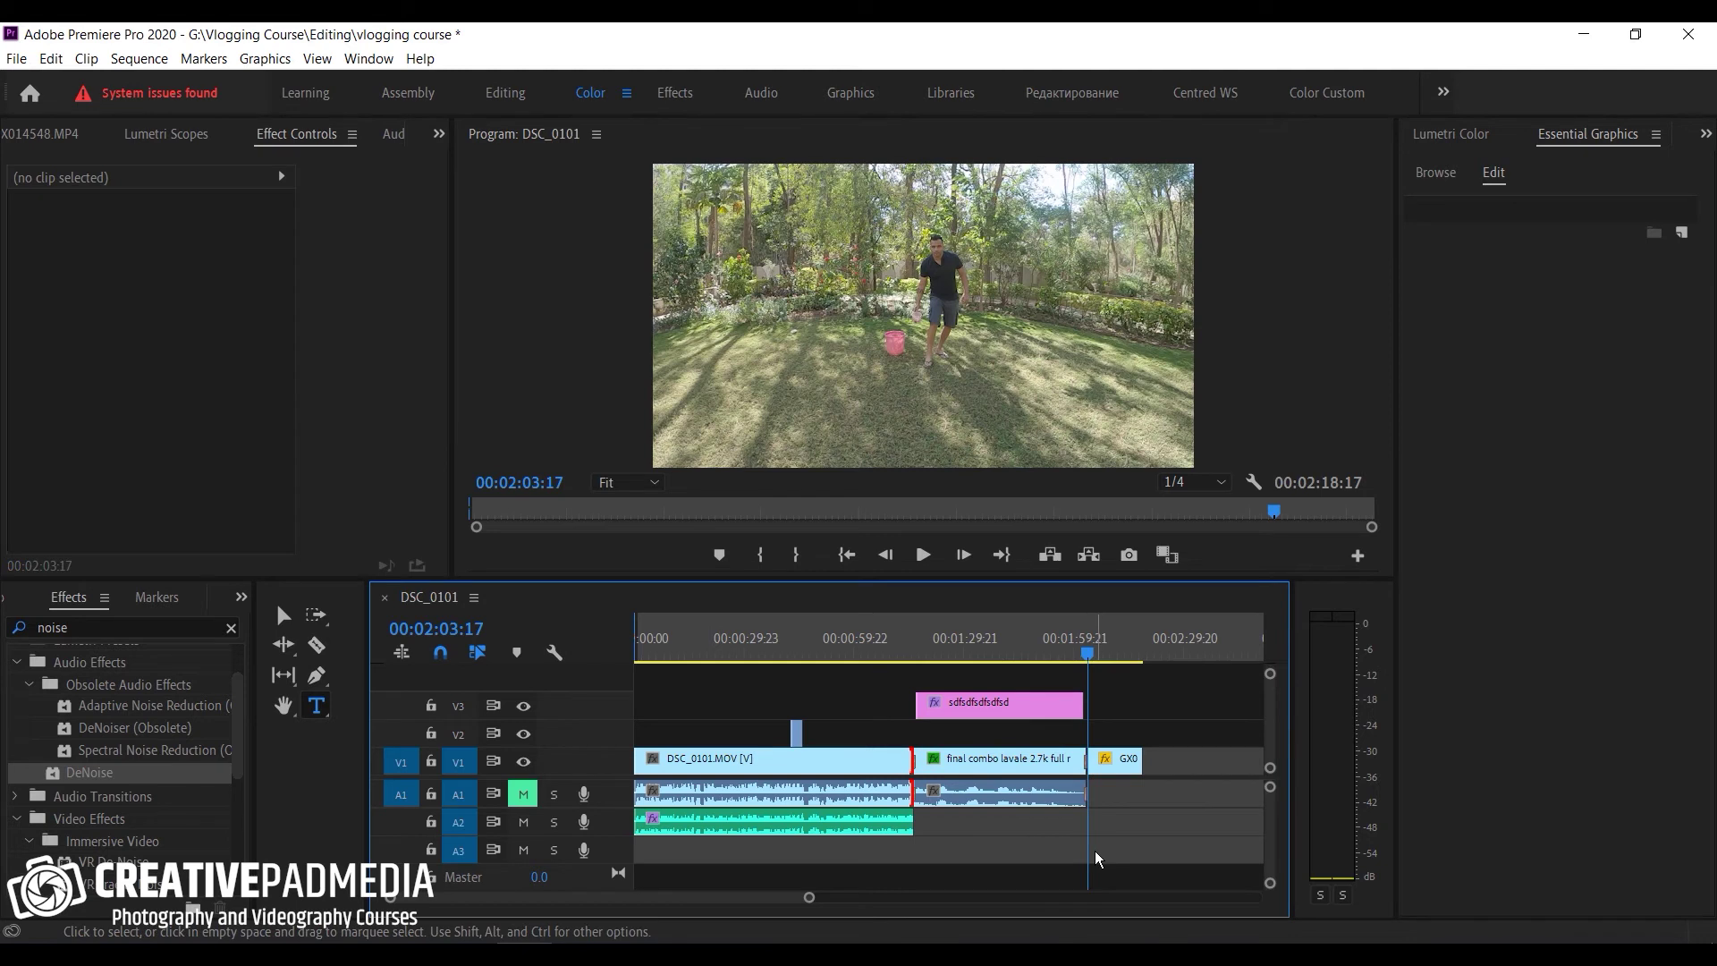
{"action": "key", "text": "Down"}
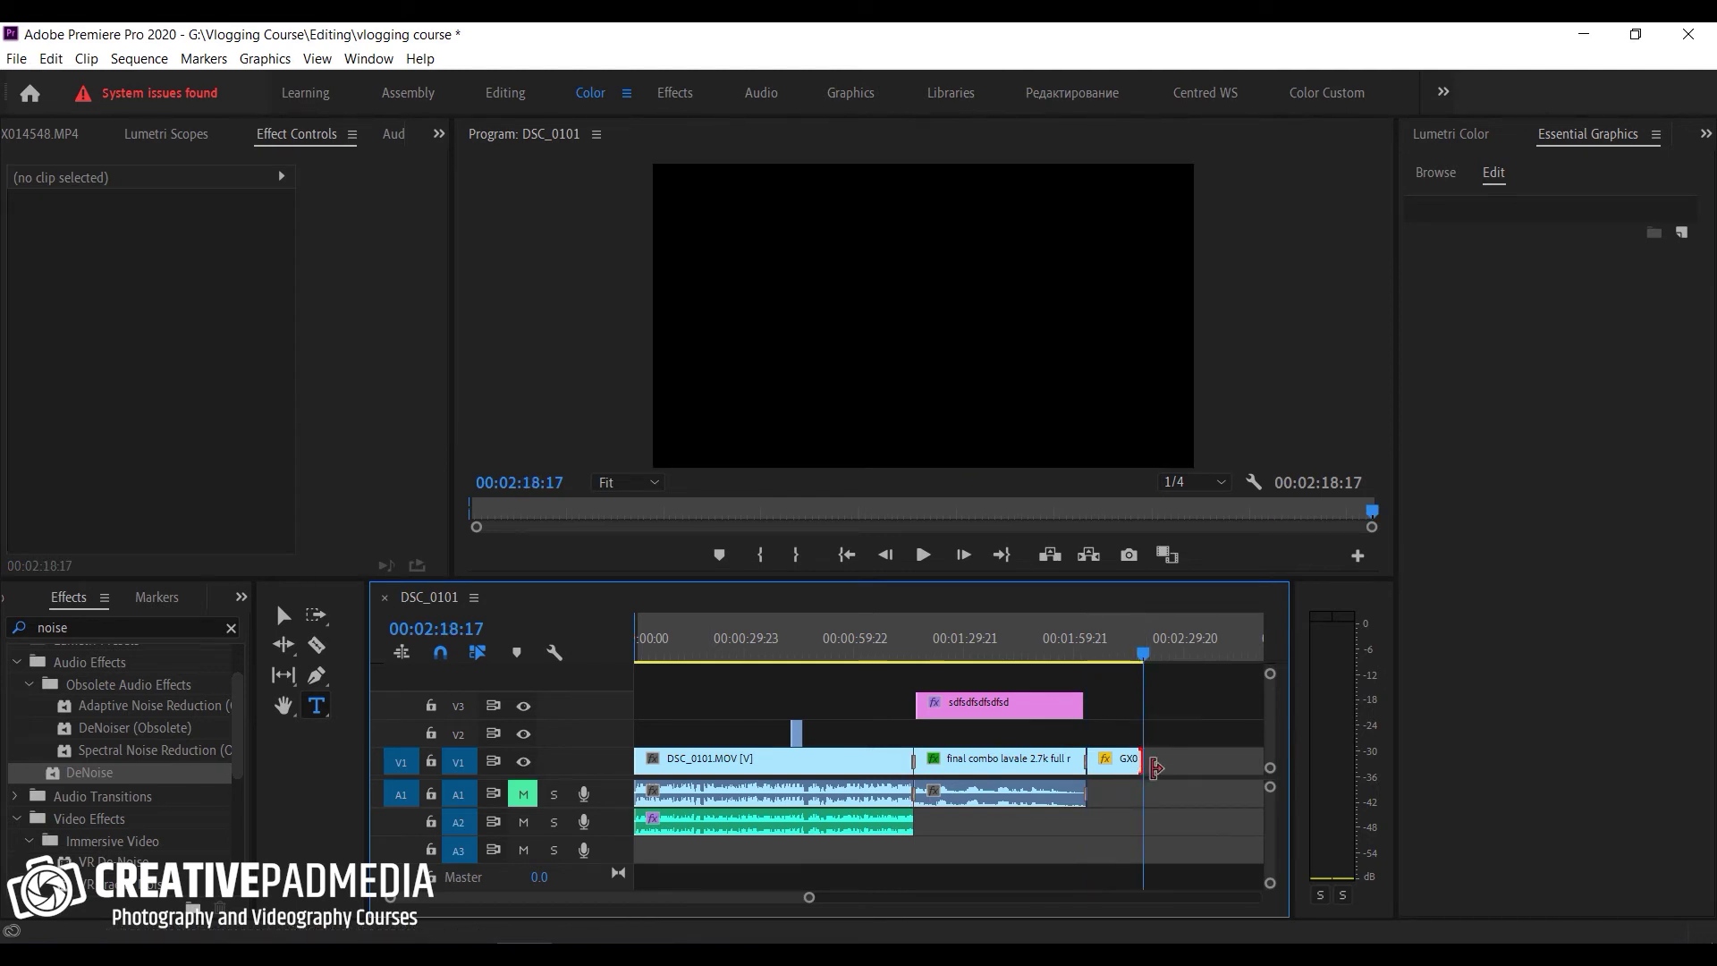
{"action": "key", "text": "Up"}
{"action": "key", "text": "Up"}
{"action": "key", "text": "Up"}
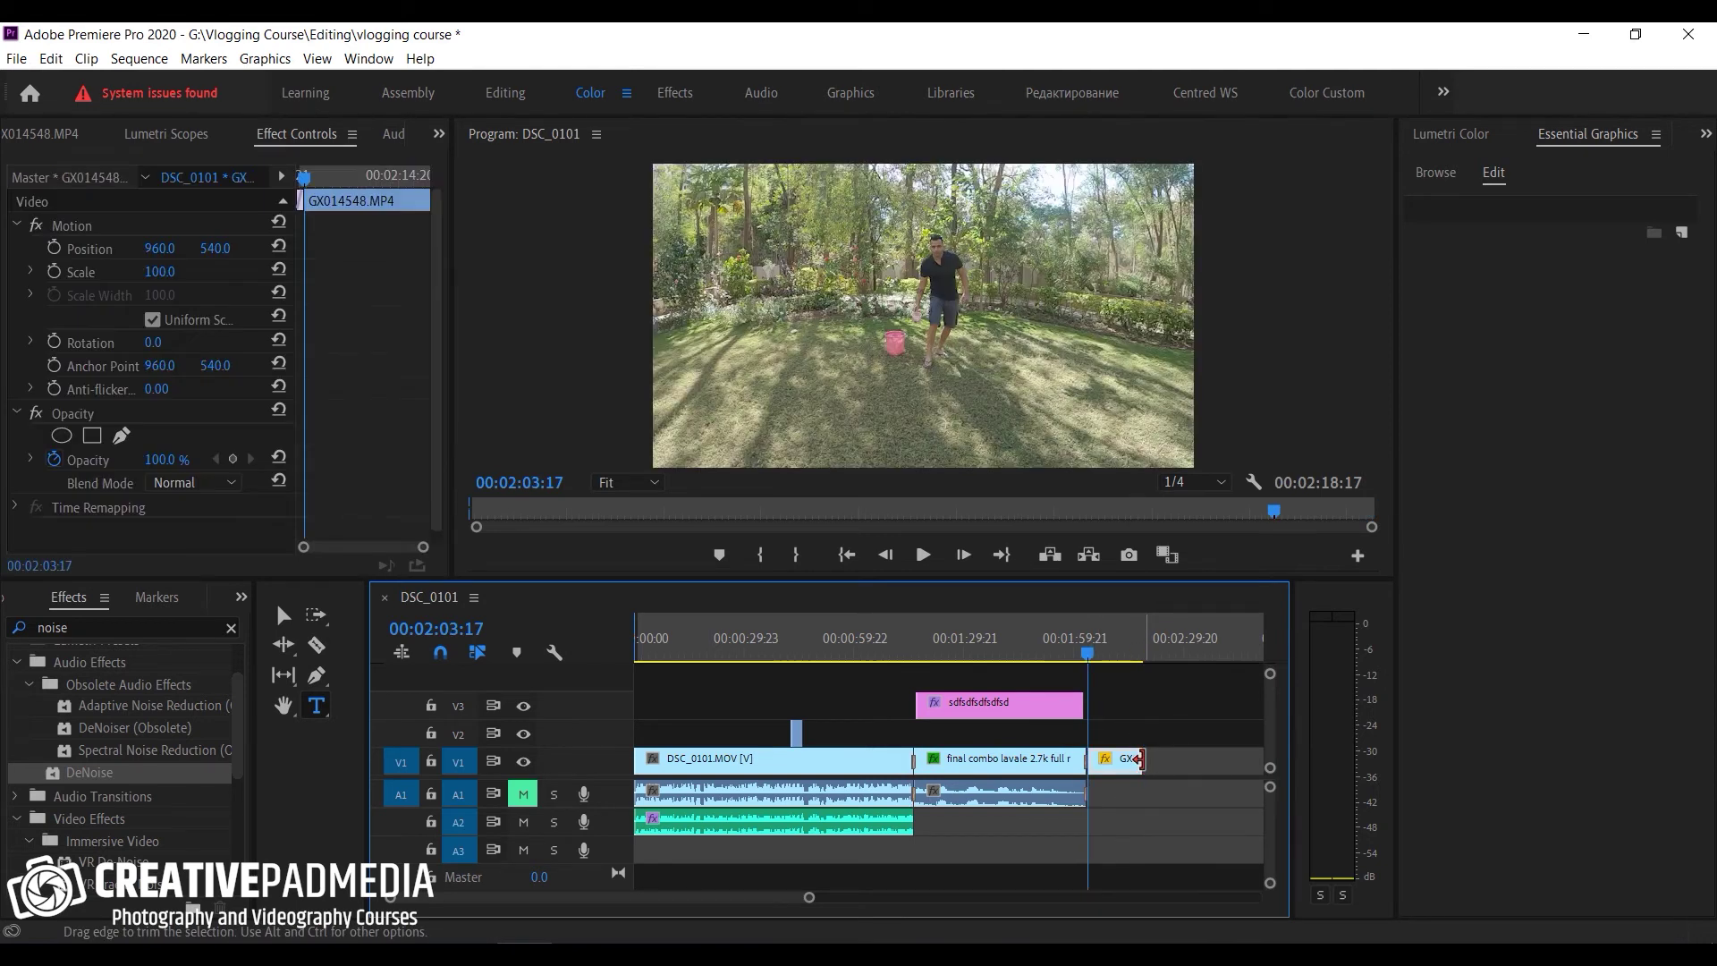
Step: Mark the Out point at the sequence's end at 00:02:18:17 and the In point at 00:00:00:00
{"action": "key", "text": "Down"}
{"action": "key", "text": "Down"}
{"action": "key", "text": "Down"}
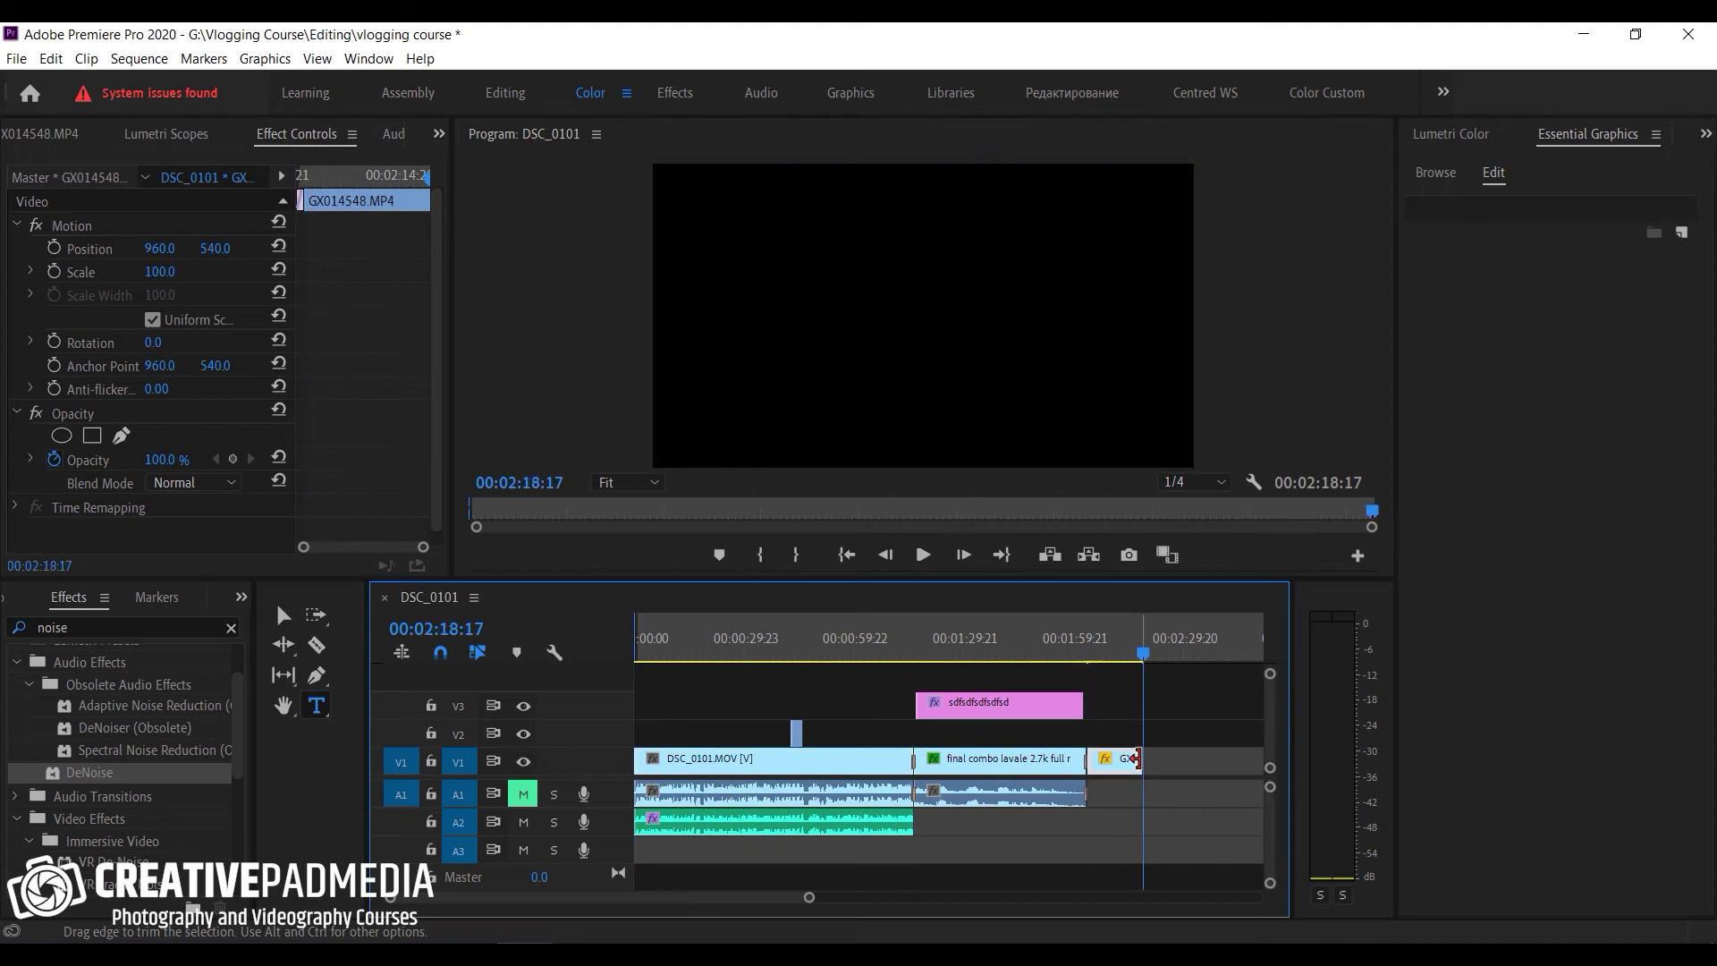
{"action": "key", "text": "i"}
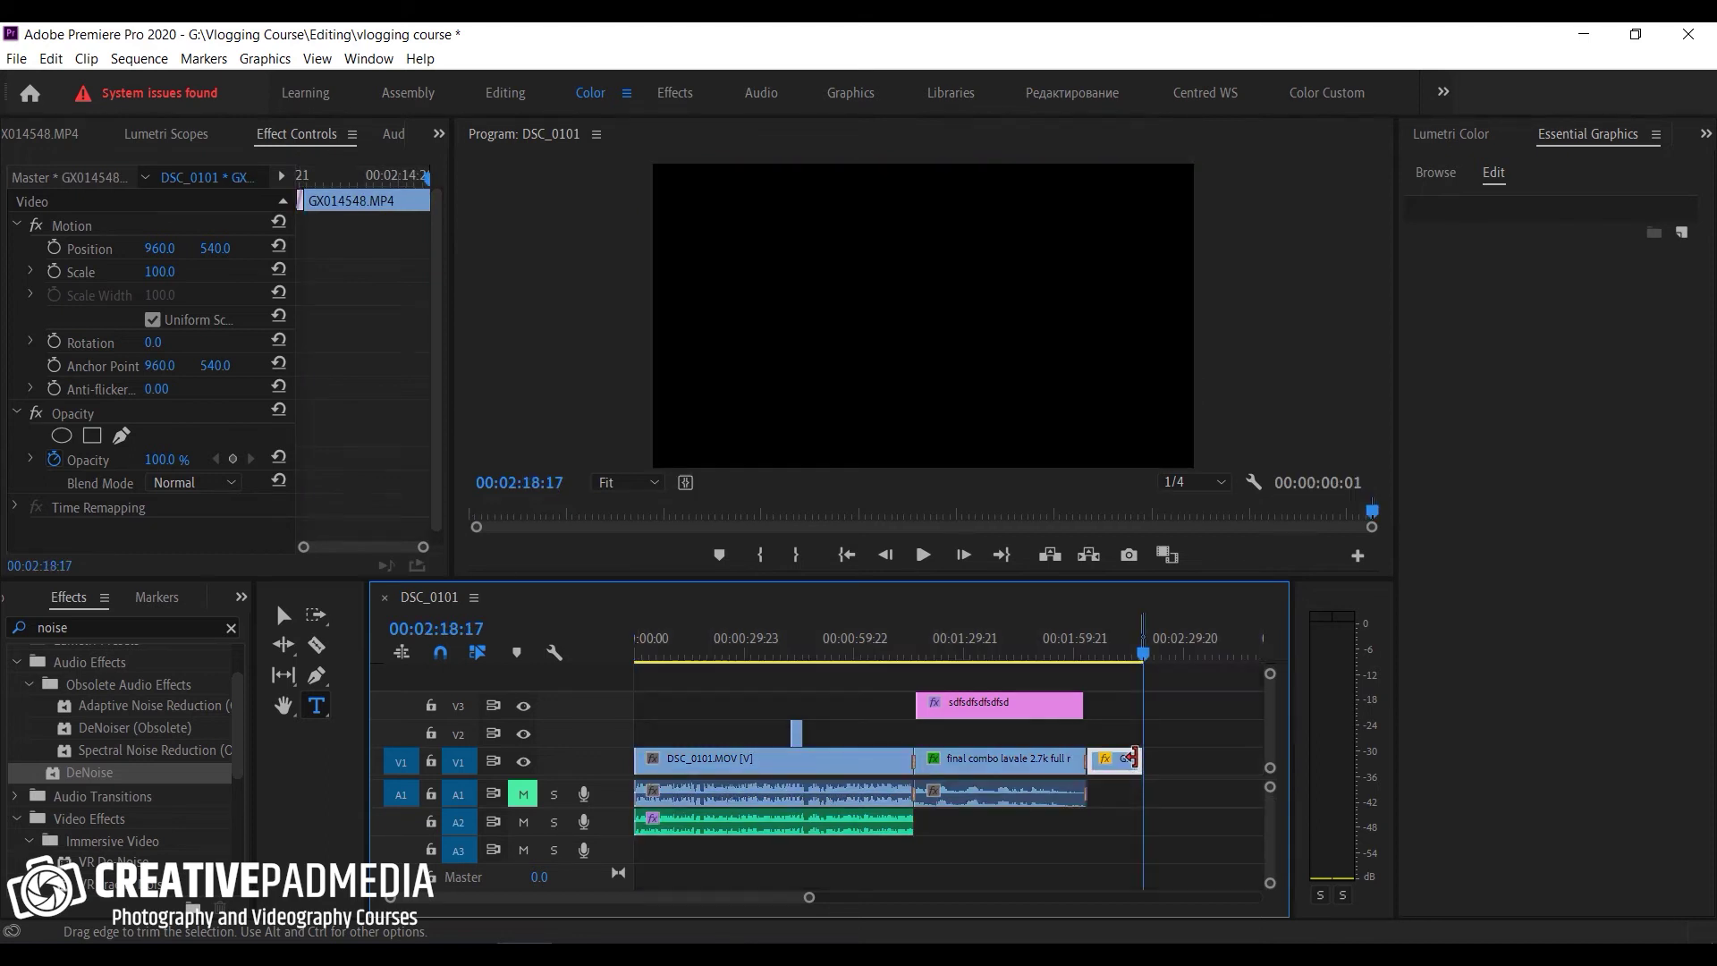
{"action": "left_click_drag", "start_coordinate": [1141, 657], "coordinate": [522, 693]}
{"action": "key", "text": "i"}
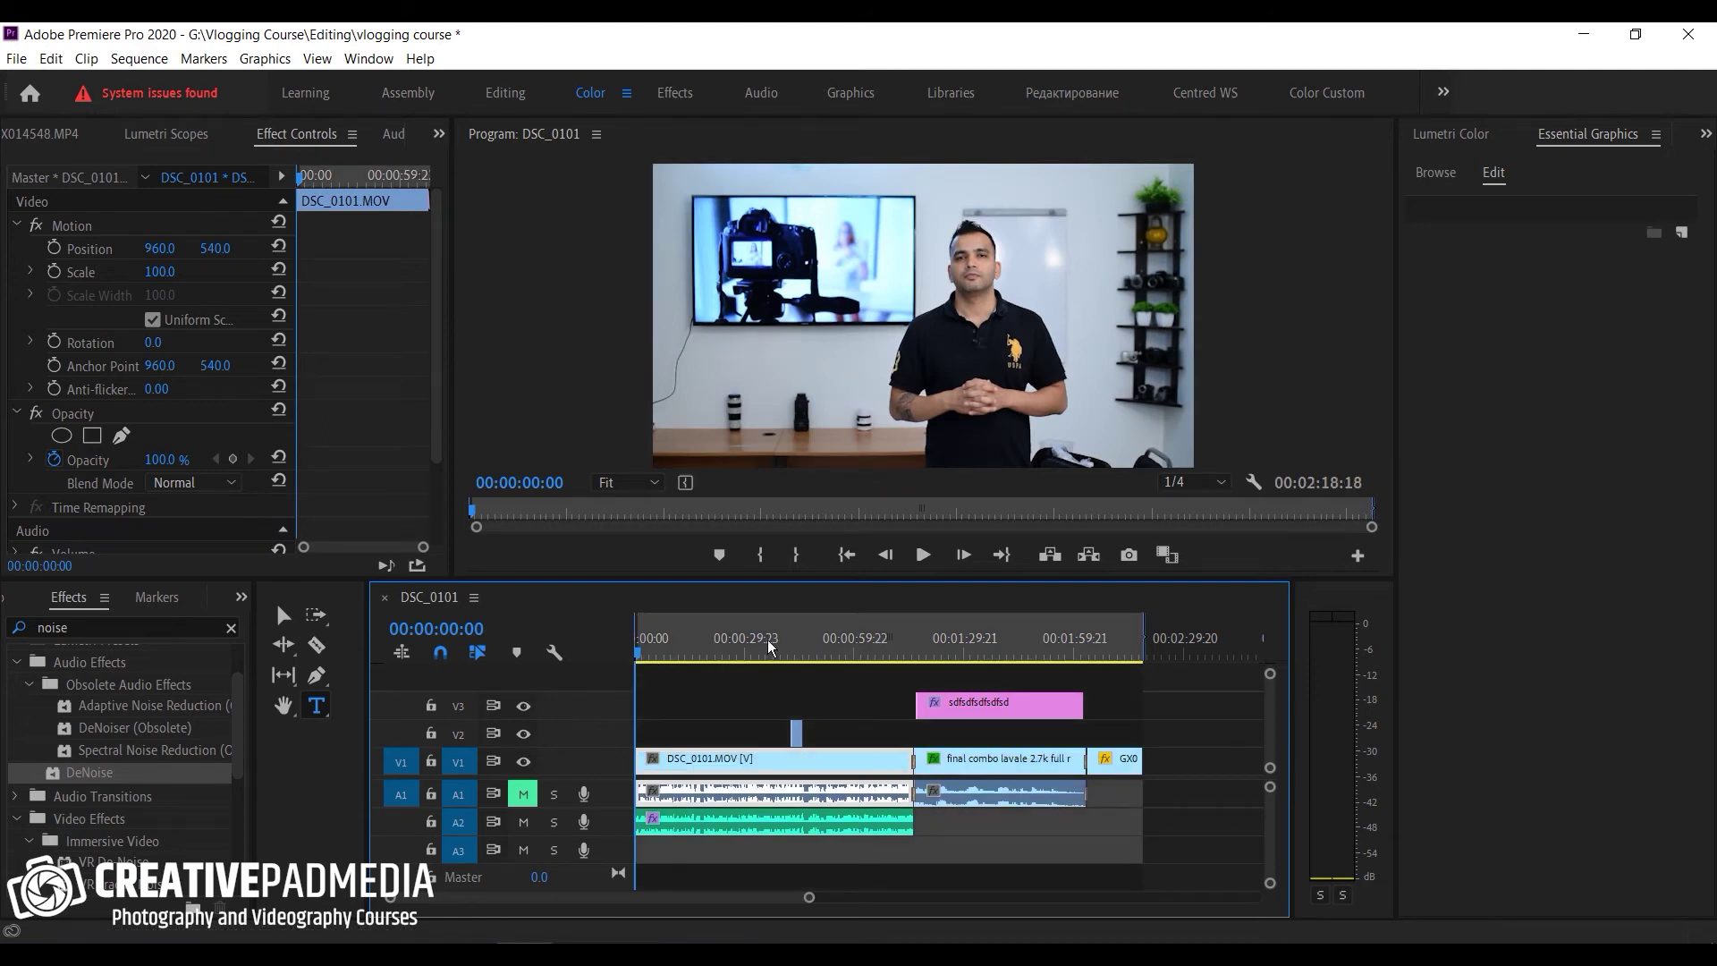
Step: Clear the sequence's In and Out points
{"action": "right_click", "coordinate": [804, 643]}
{"action": "left_click", "coordinate": [856, 379]}
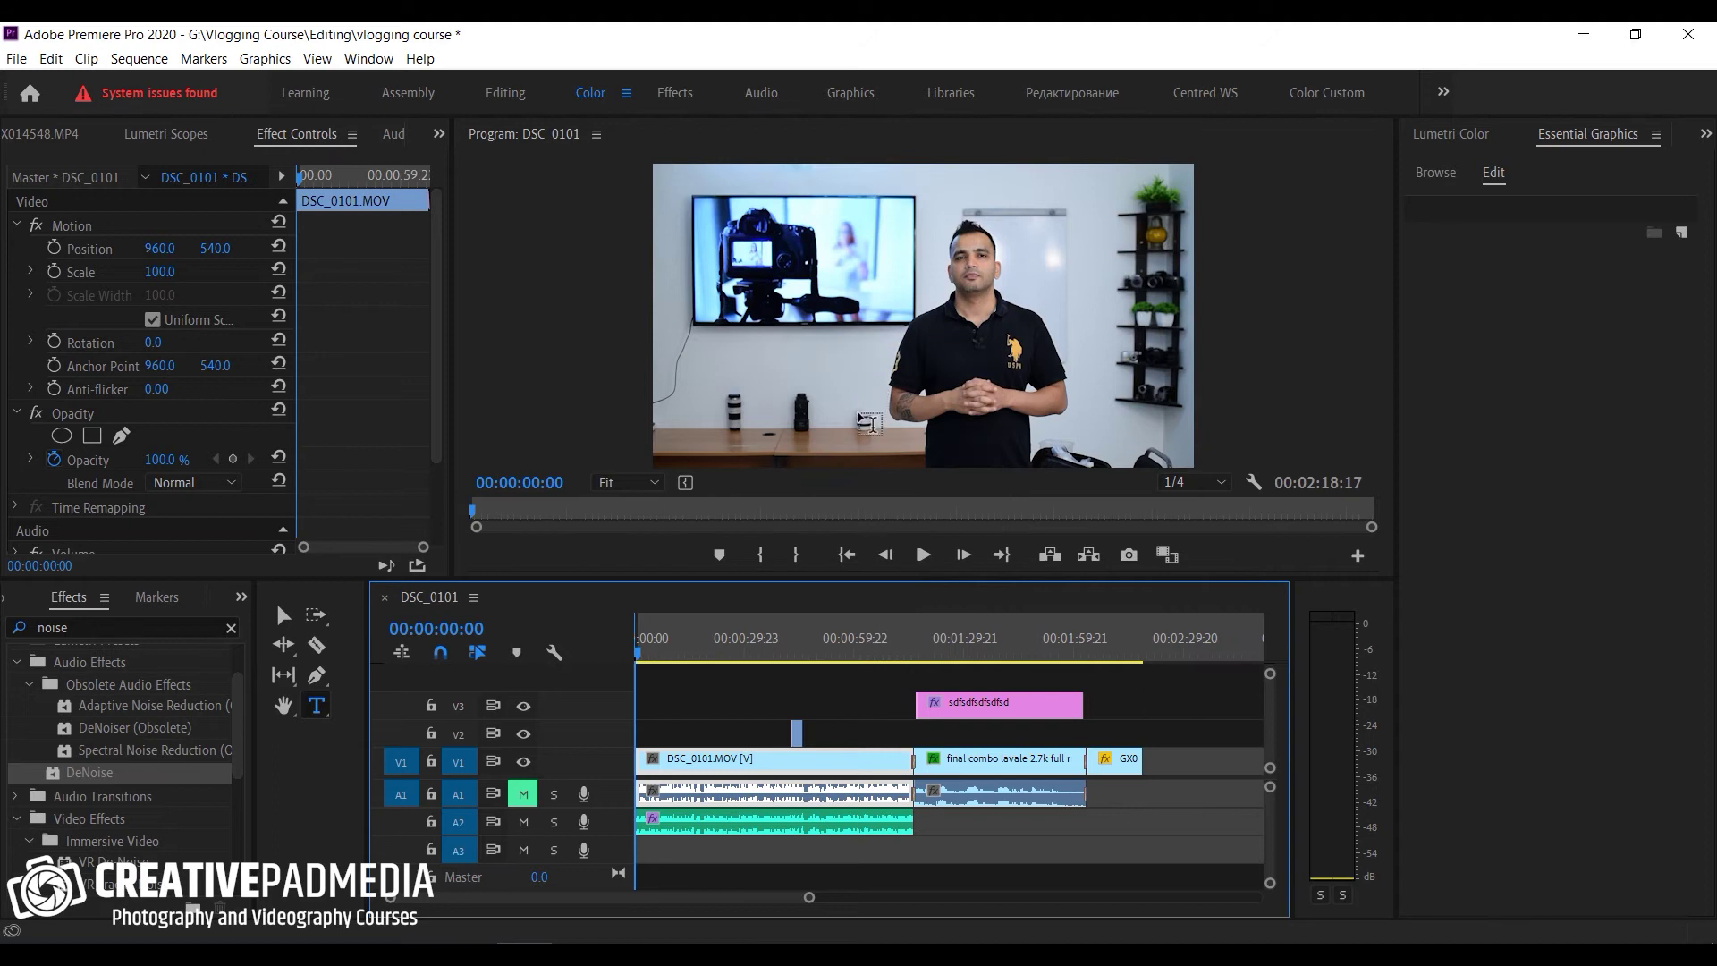
{"action": "right_click", "coordinate": [847, 660]}
{"action": "left_click", "coordinate": [856, 377]}
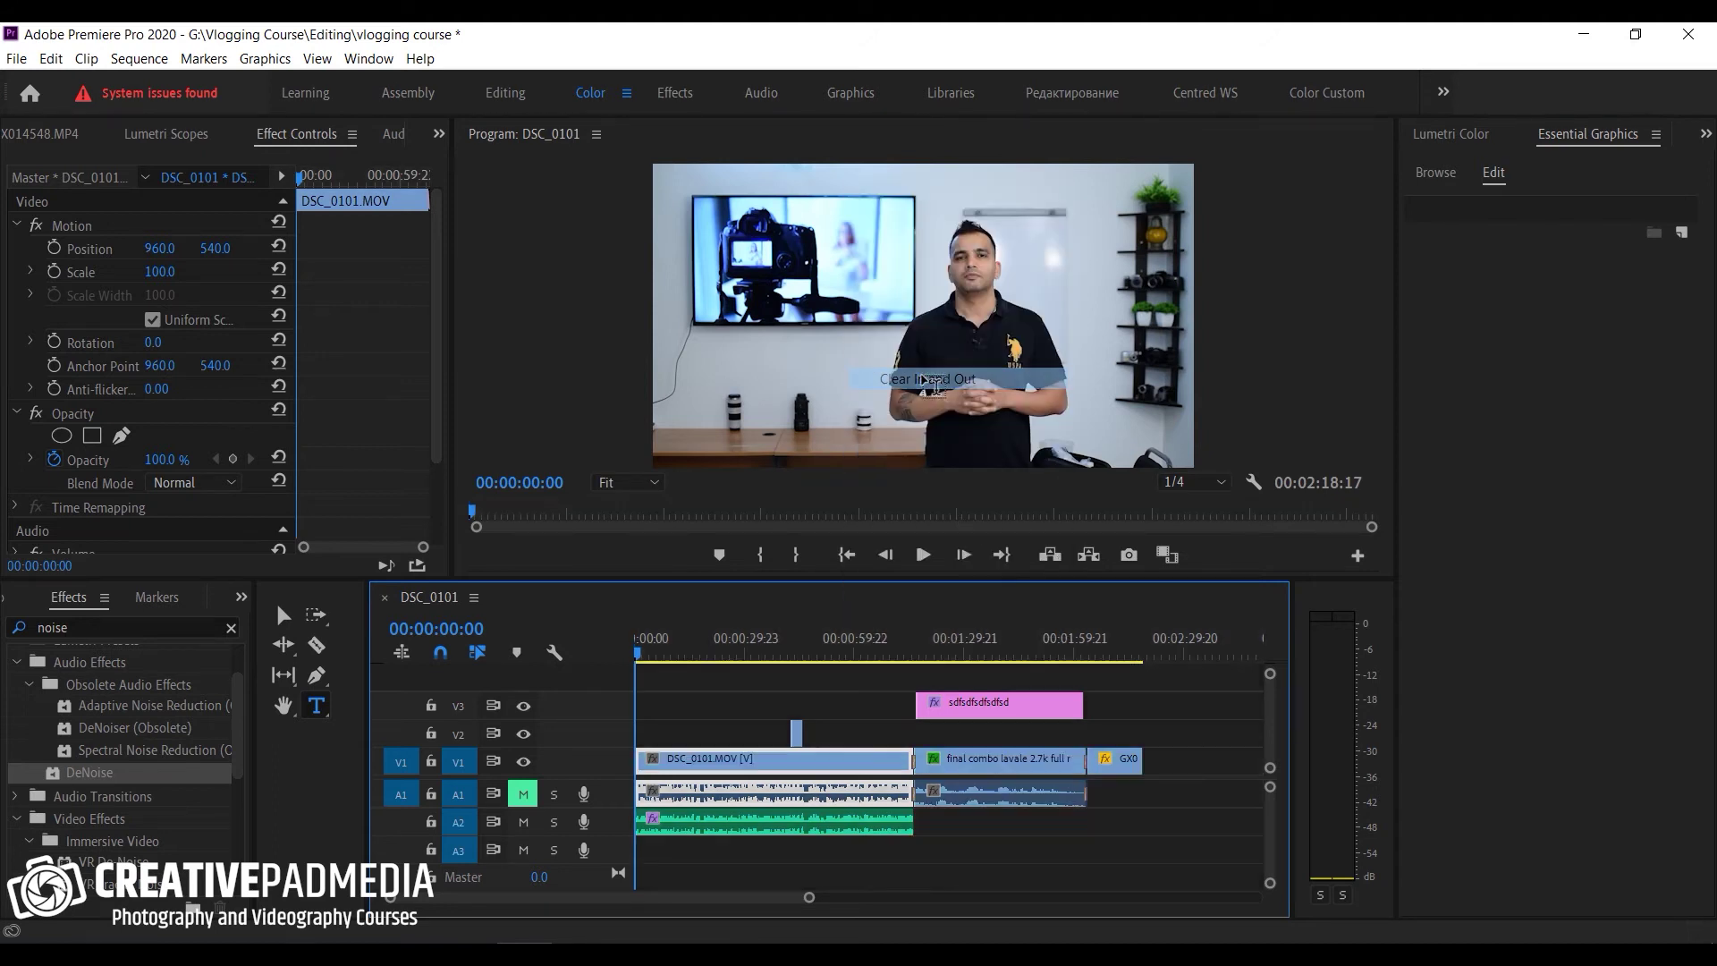
Step: Mark the In point at 00:00:00:00 and the Out point at the end of the last clip, 00:02:18:17
{"action": "key", "text": "i"}
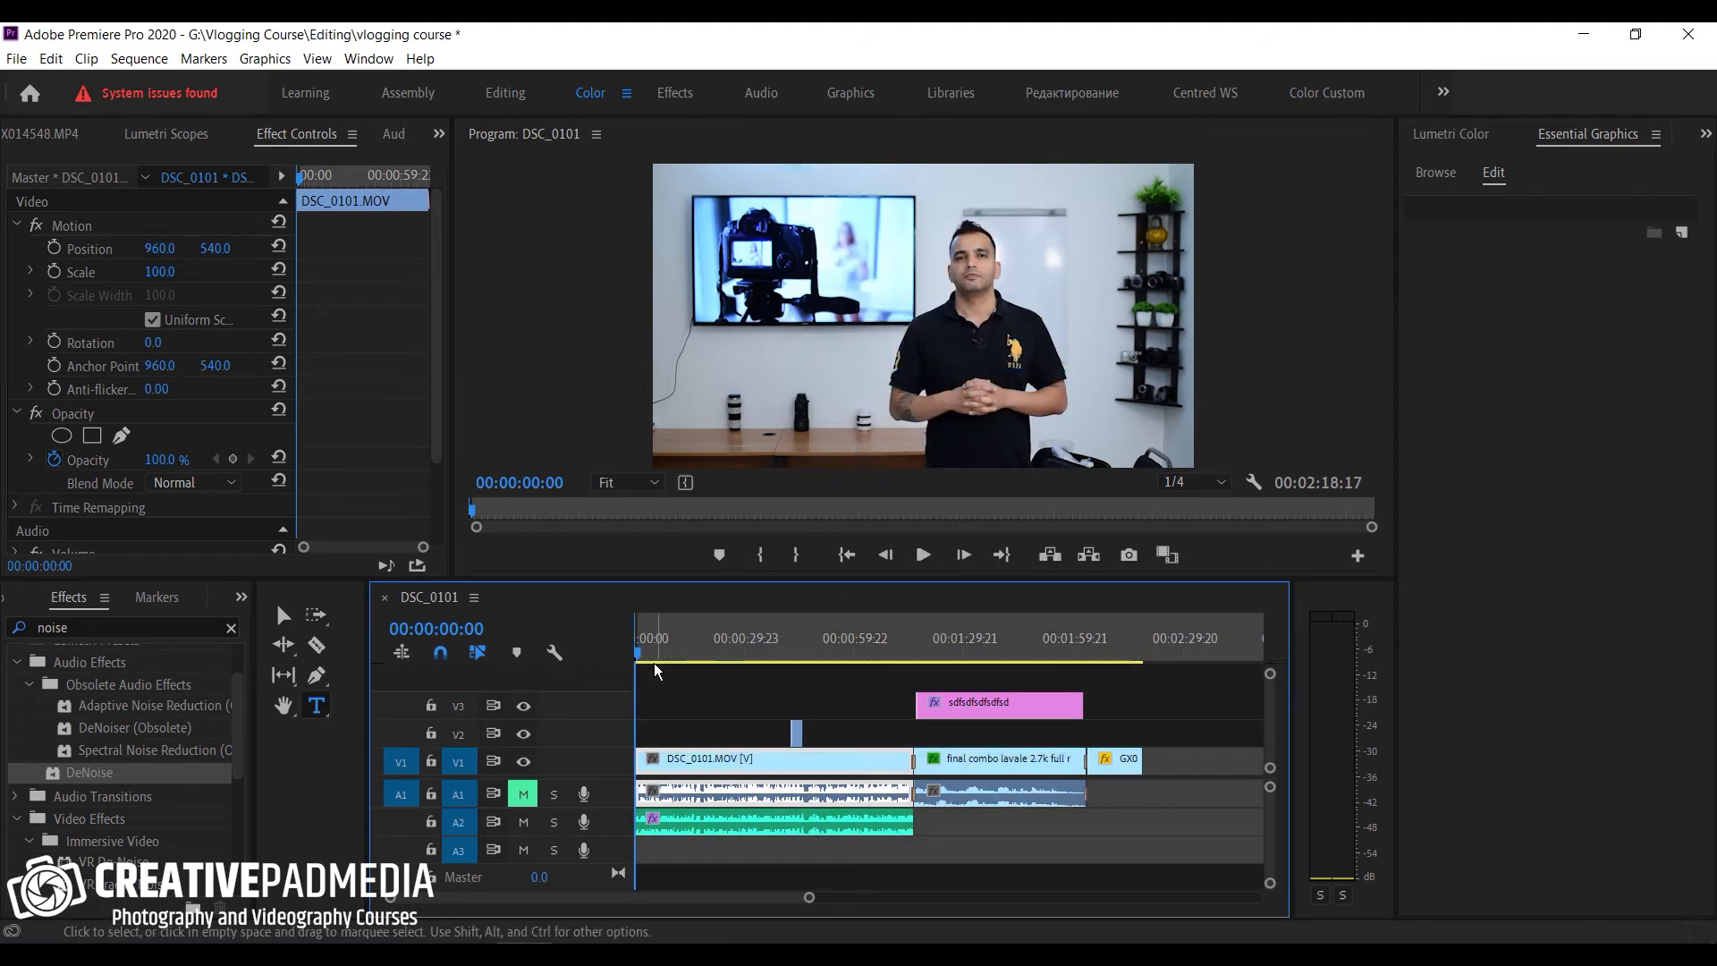
{"action": "key", "text": "Down"}
{"action": "key", "text": "Down"}
{"action": "key", "text": "Down"}
{"action": "key", "text": "o"}
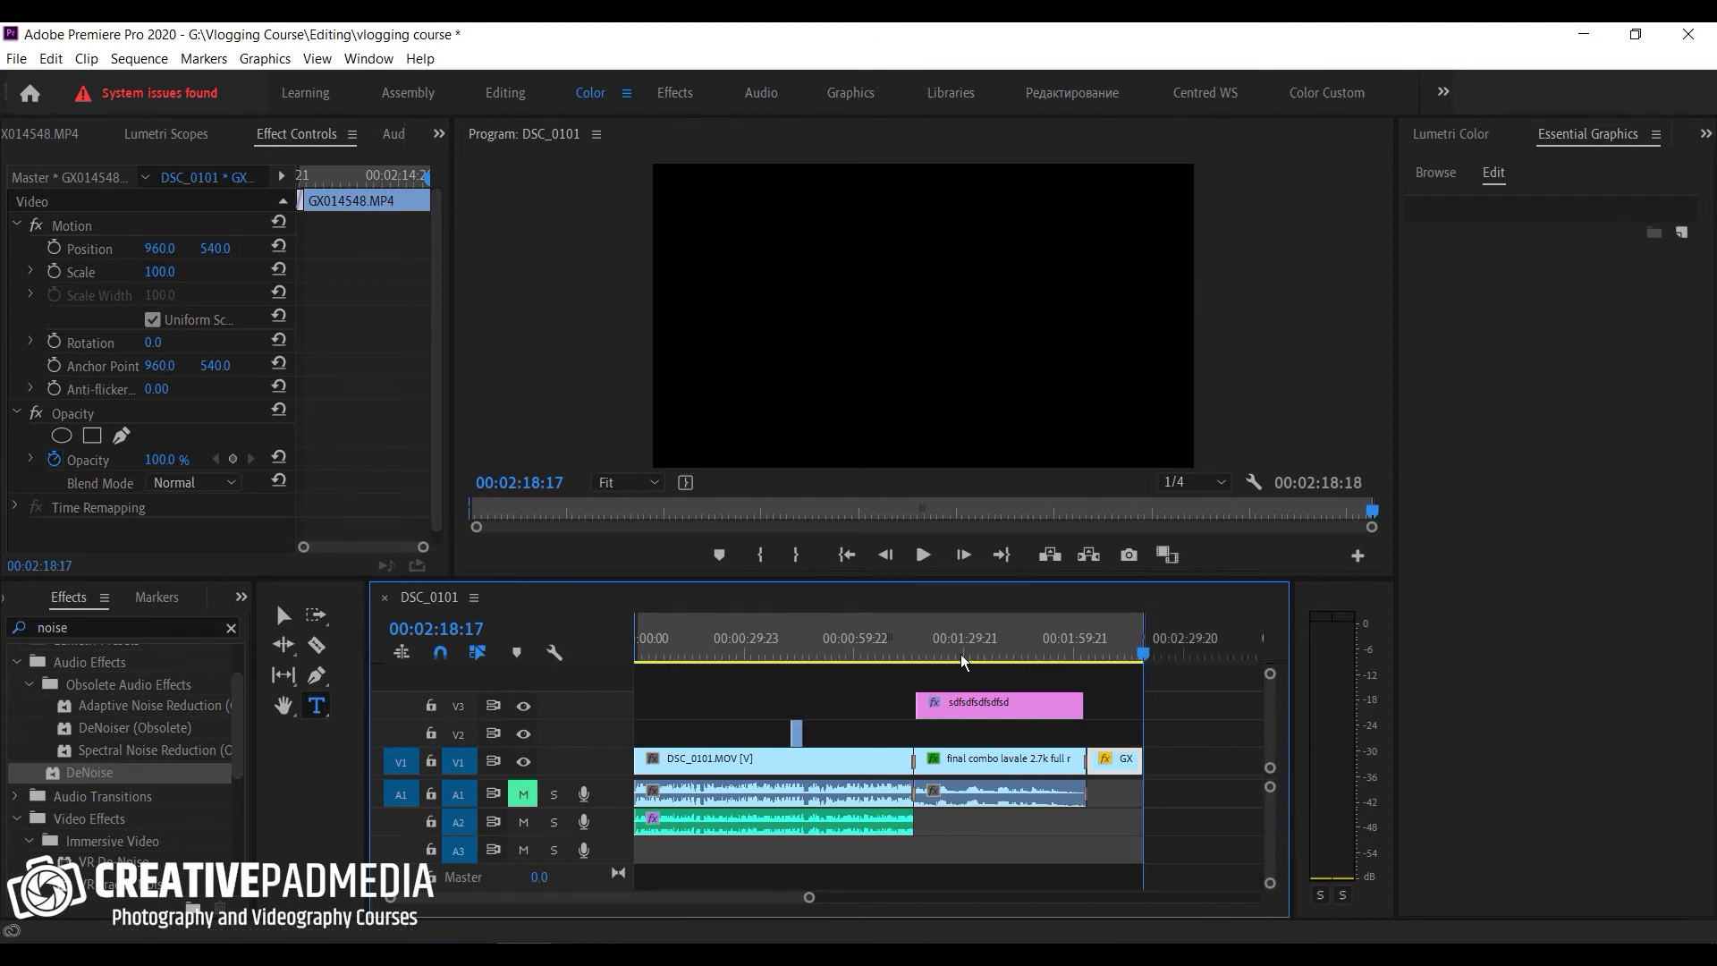
Step: Move the Out point to 00:00:56:17 and return it to the end of the sequence at 00:02:18:17
{"action": "left_click", "coordinate": [842, 658]}
{"action": "key", "text": "o"}
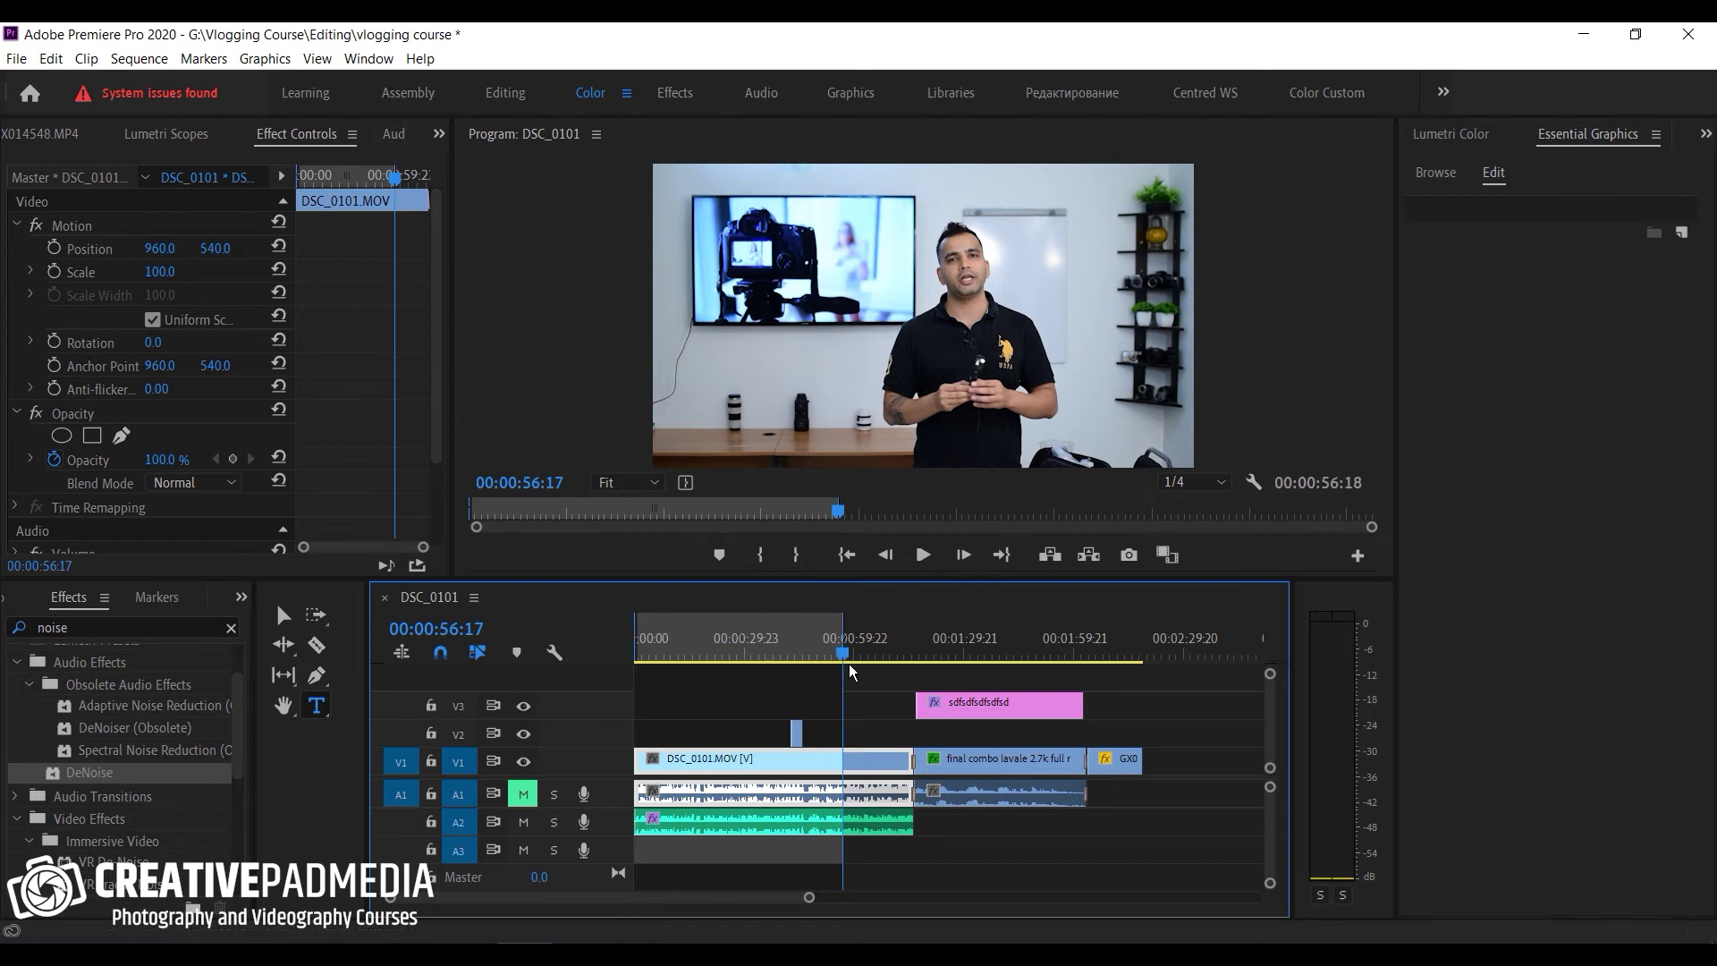
{"action": "key", "text": "Down"}
{"action": "key", "text": "Down"}
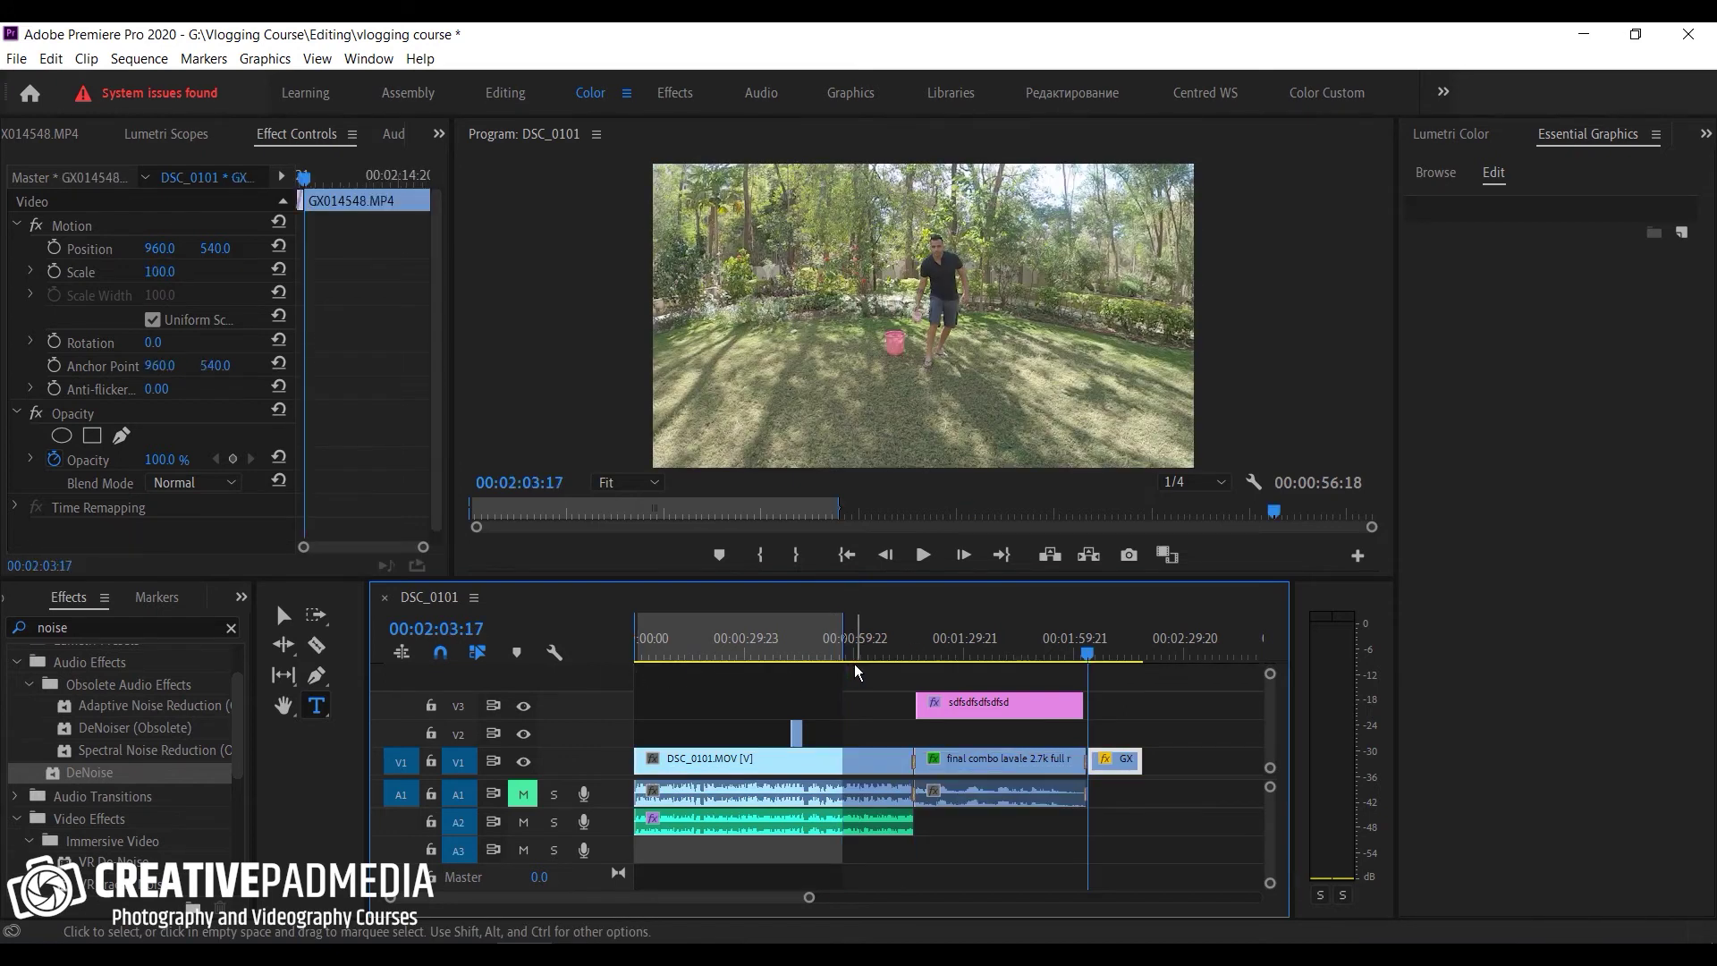
{"action": "key", "text": "Down"}
{"action": "key", "text": "o"}
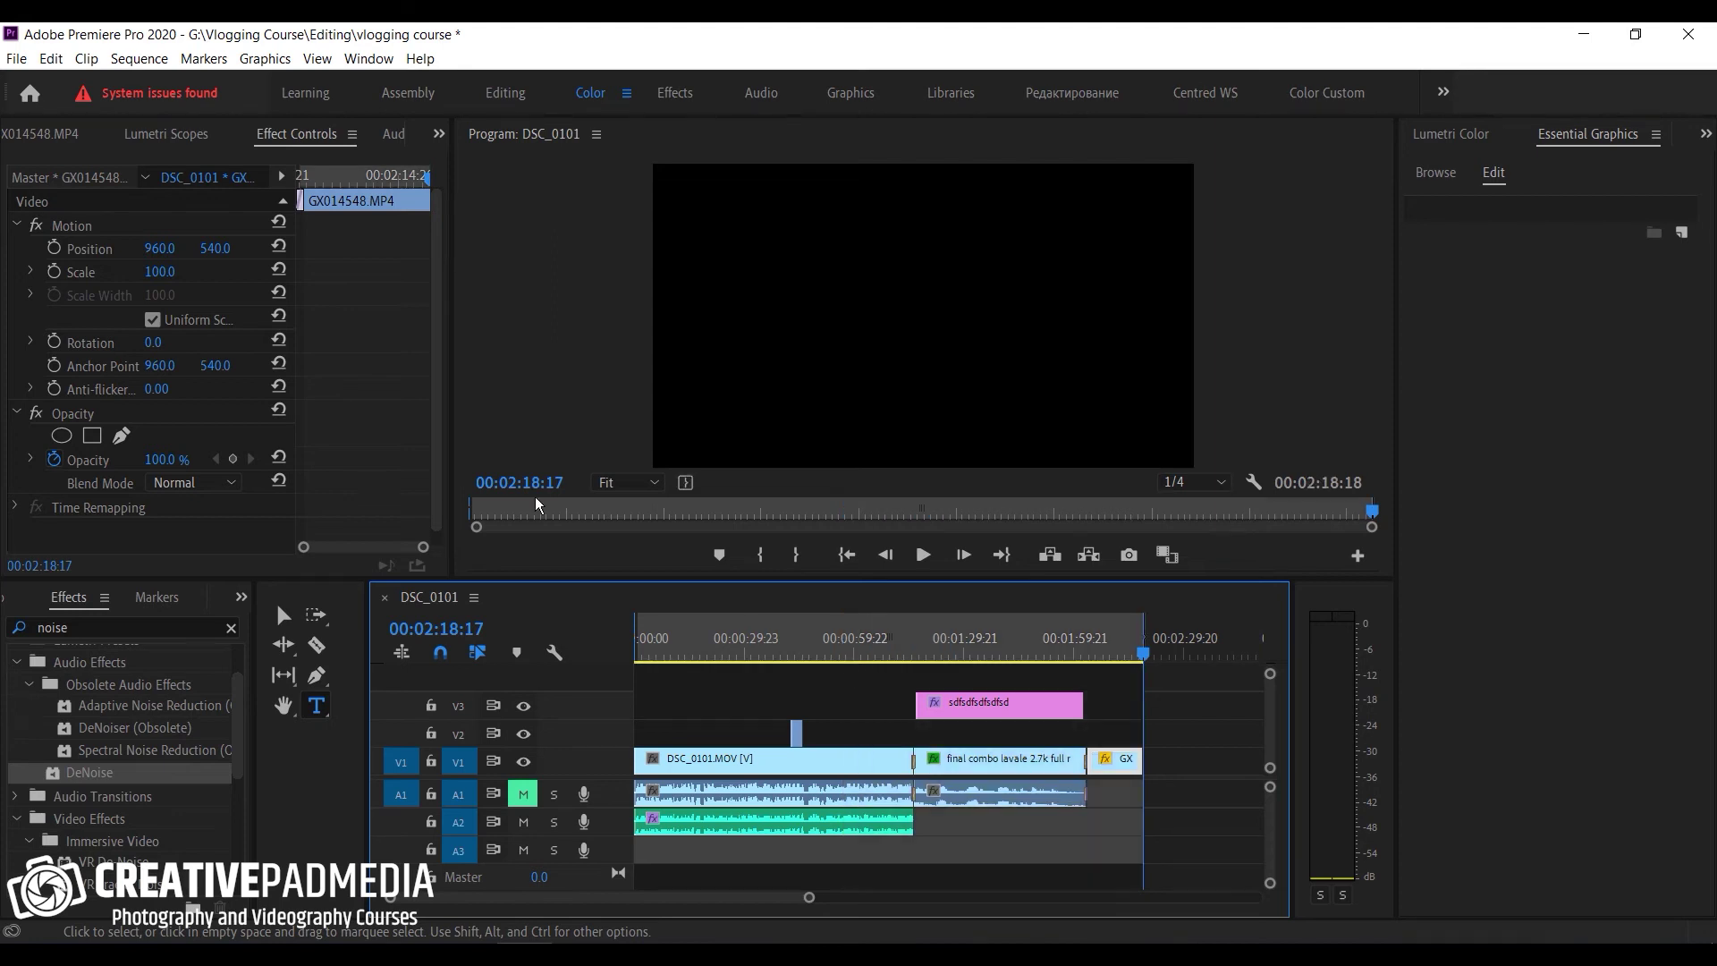
Step: Open the media export settings for the sequence and choose the YouTube 1080p Full HD preset for the H.264 format
{"action": "left_click", "coordinate": [17, 60]}
{"action": "mouse_move", "coordinate": [202, 624]}
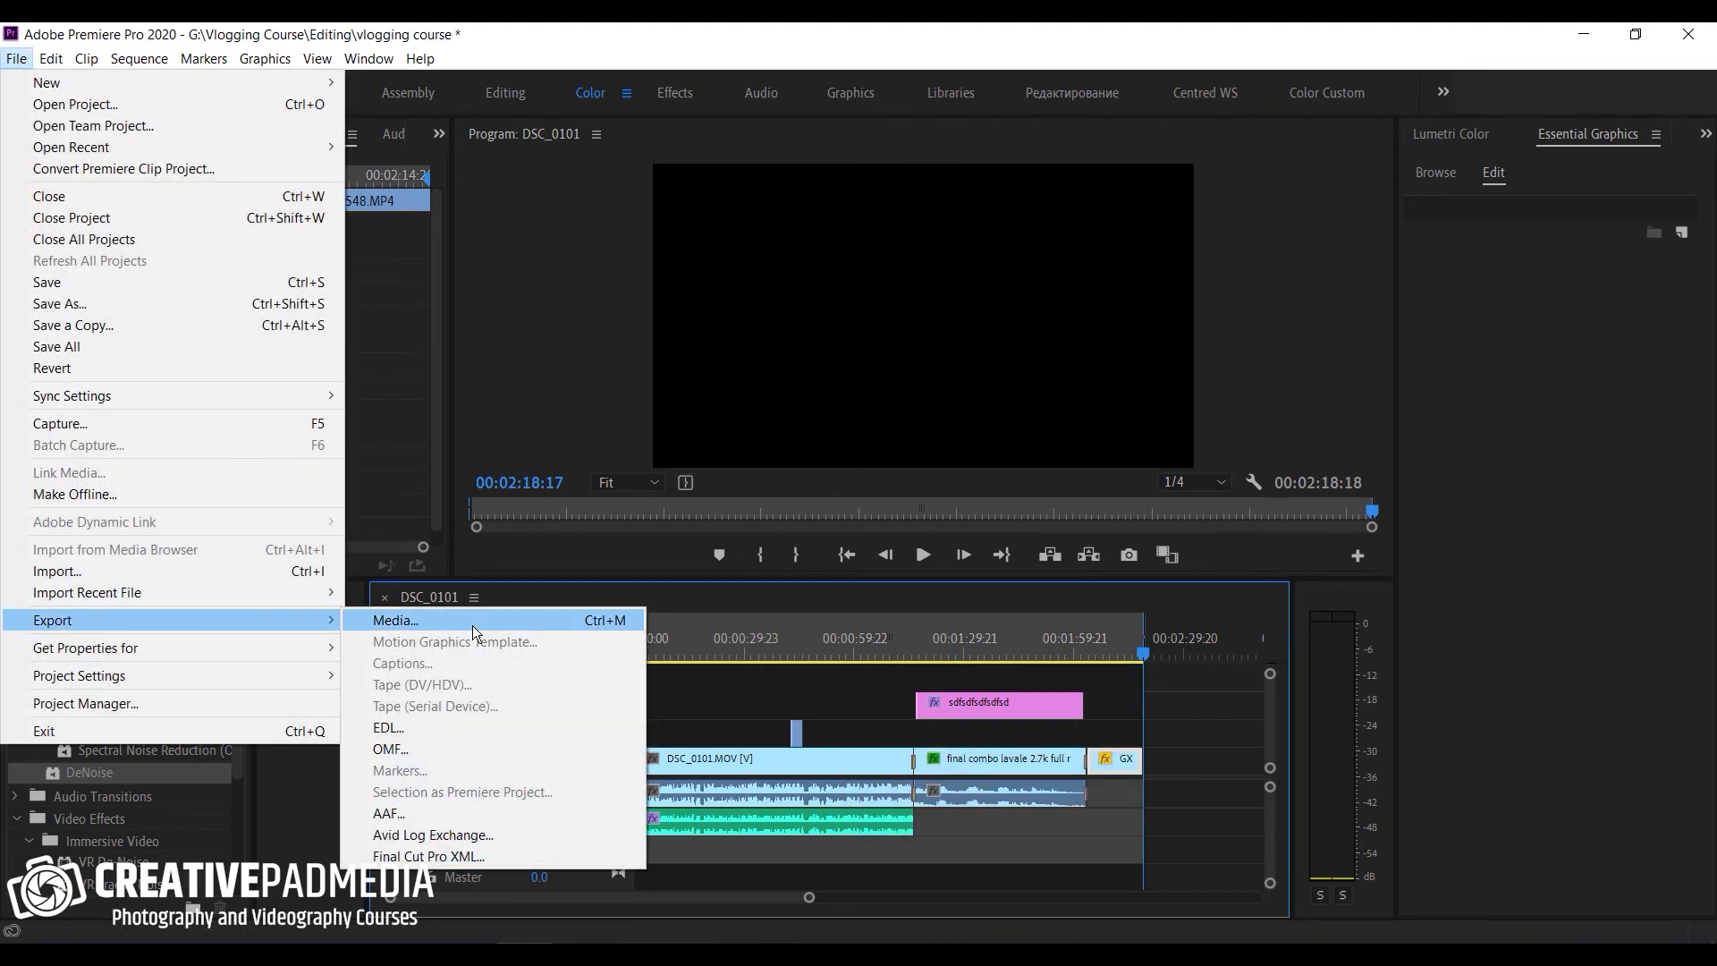
{"action": "left_click", "coordinate": [615, 624]}
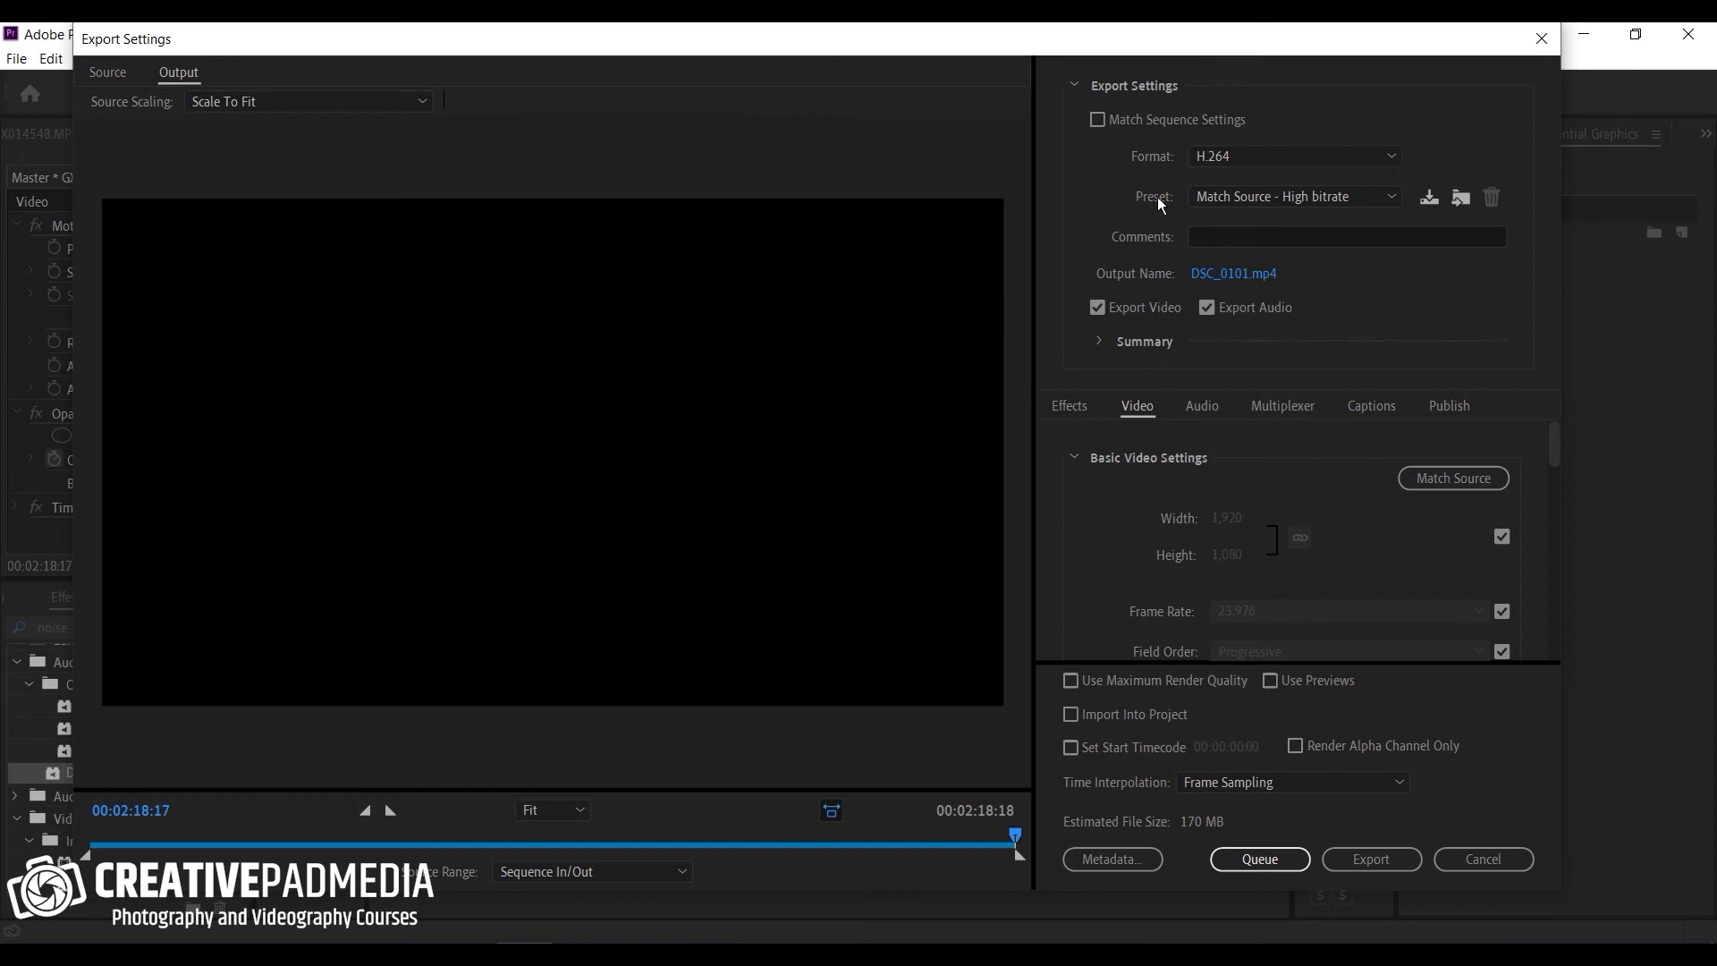
{"action": "left_click", "coordinate": [1231, 201]}
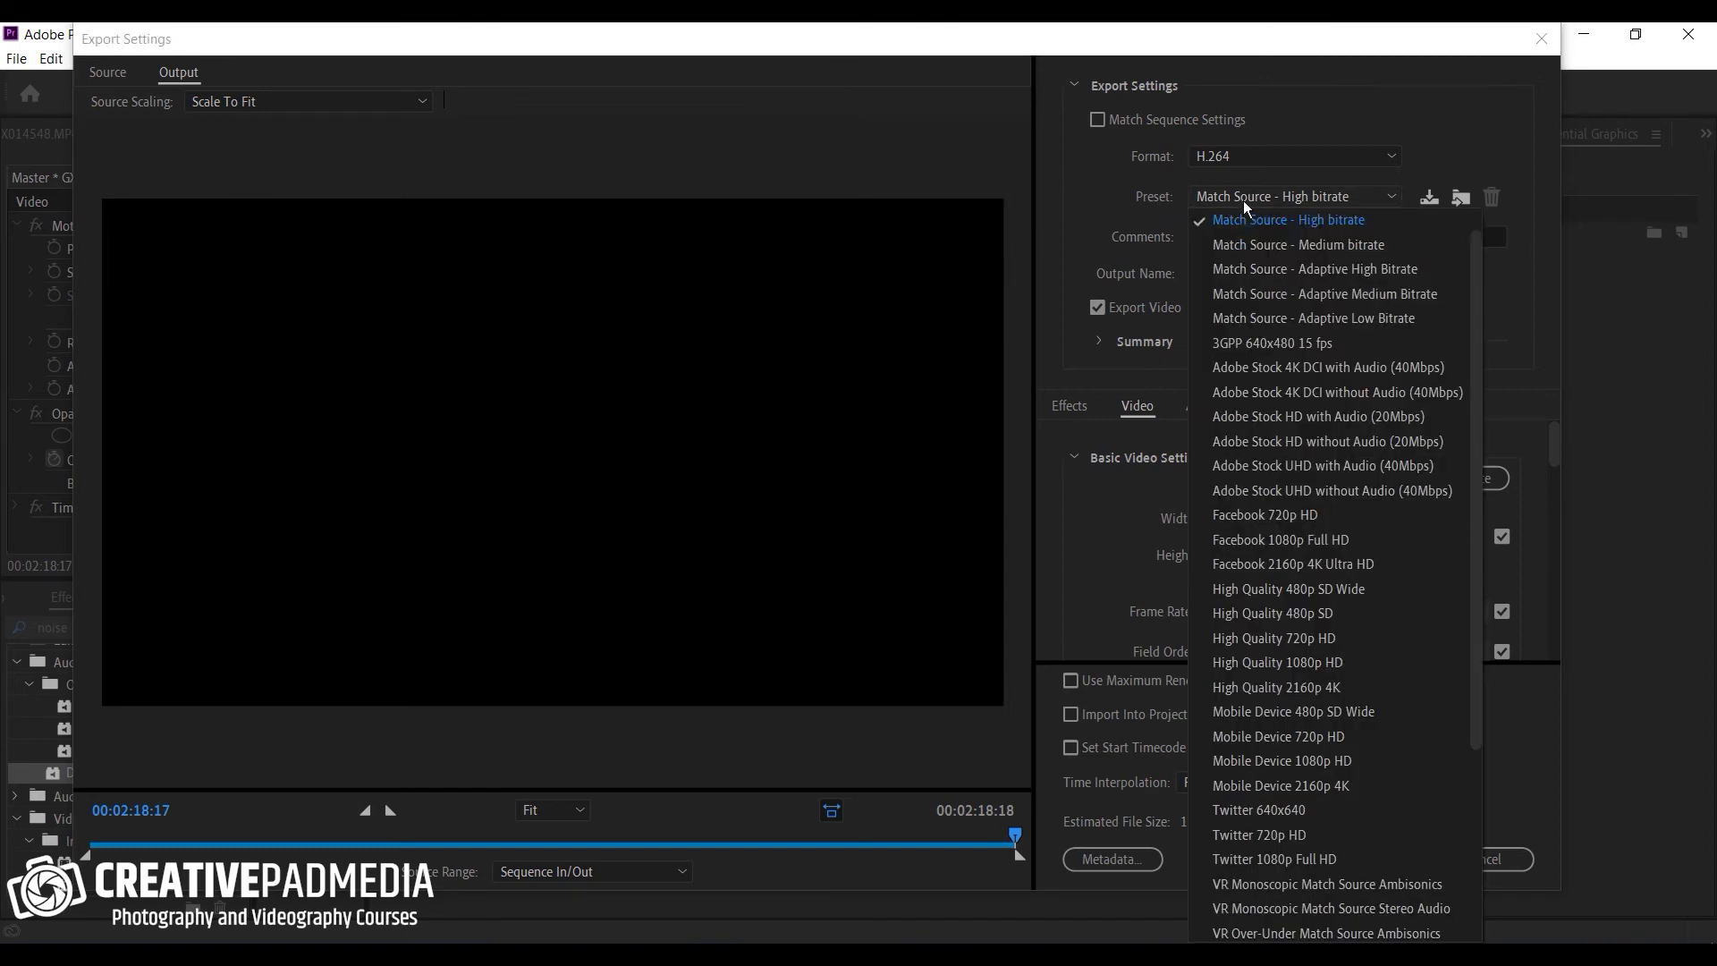
{"action": "scroll", "coordinate": [1281, 469], "scroll_direction": "down", "scroll_amount": 3}
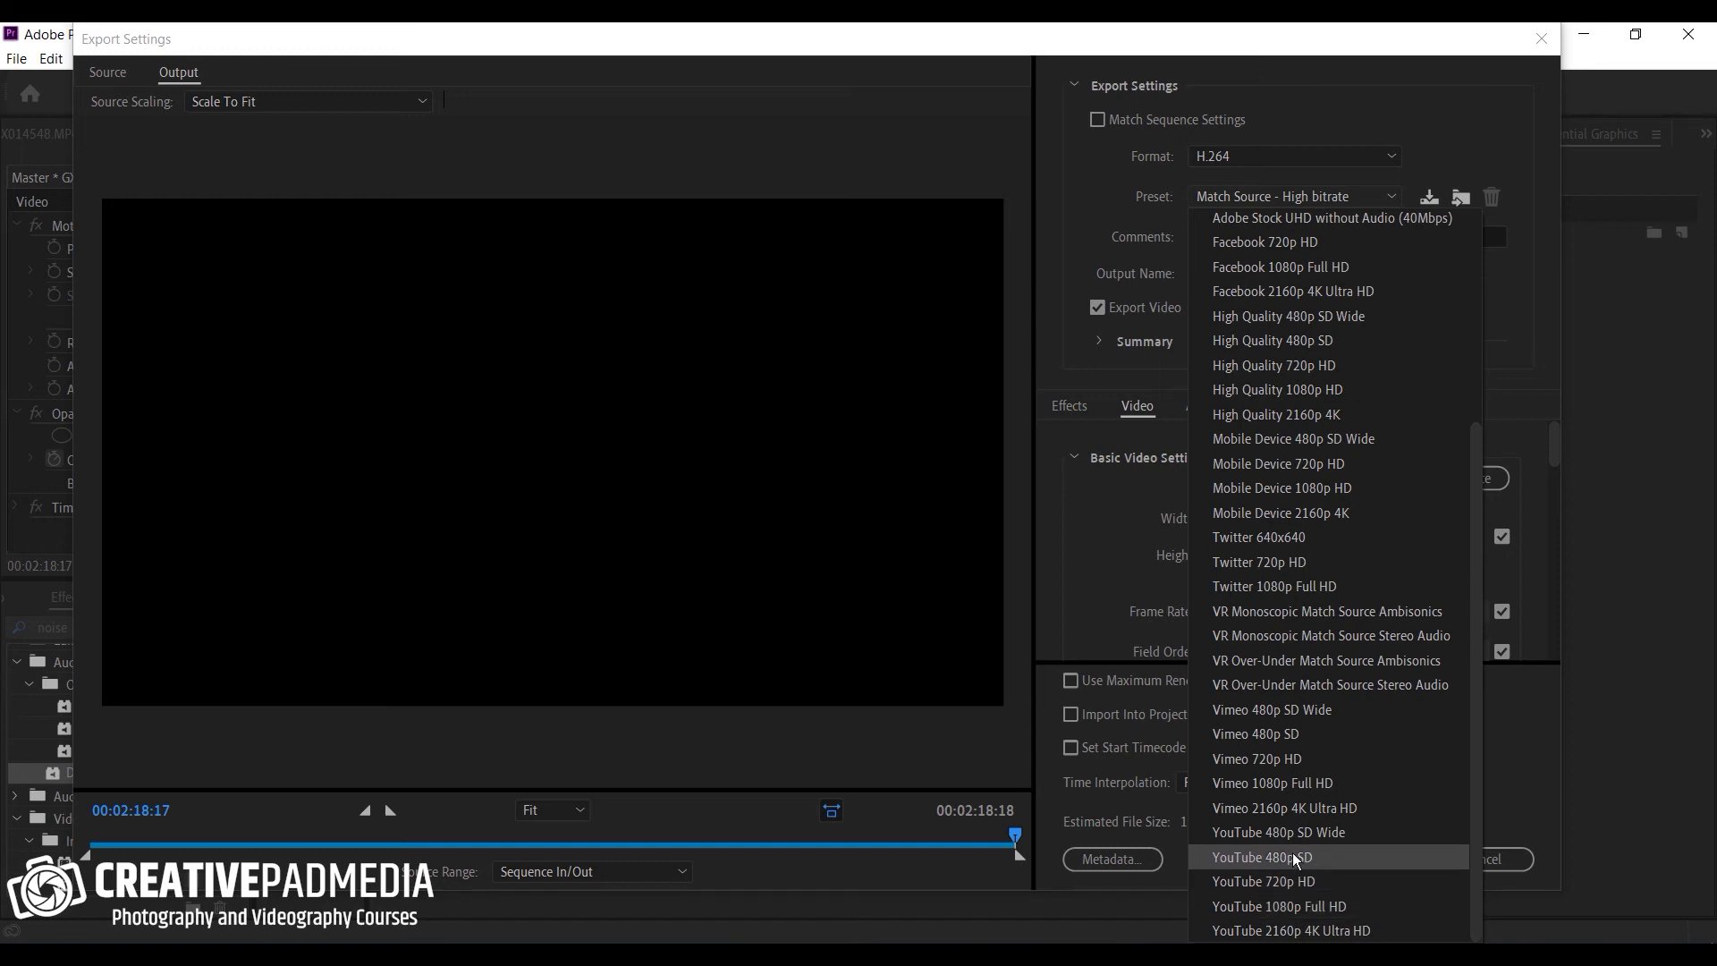
{"action": "left_click", "coordinate": [1306, 913]}
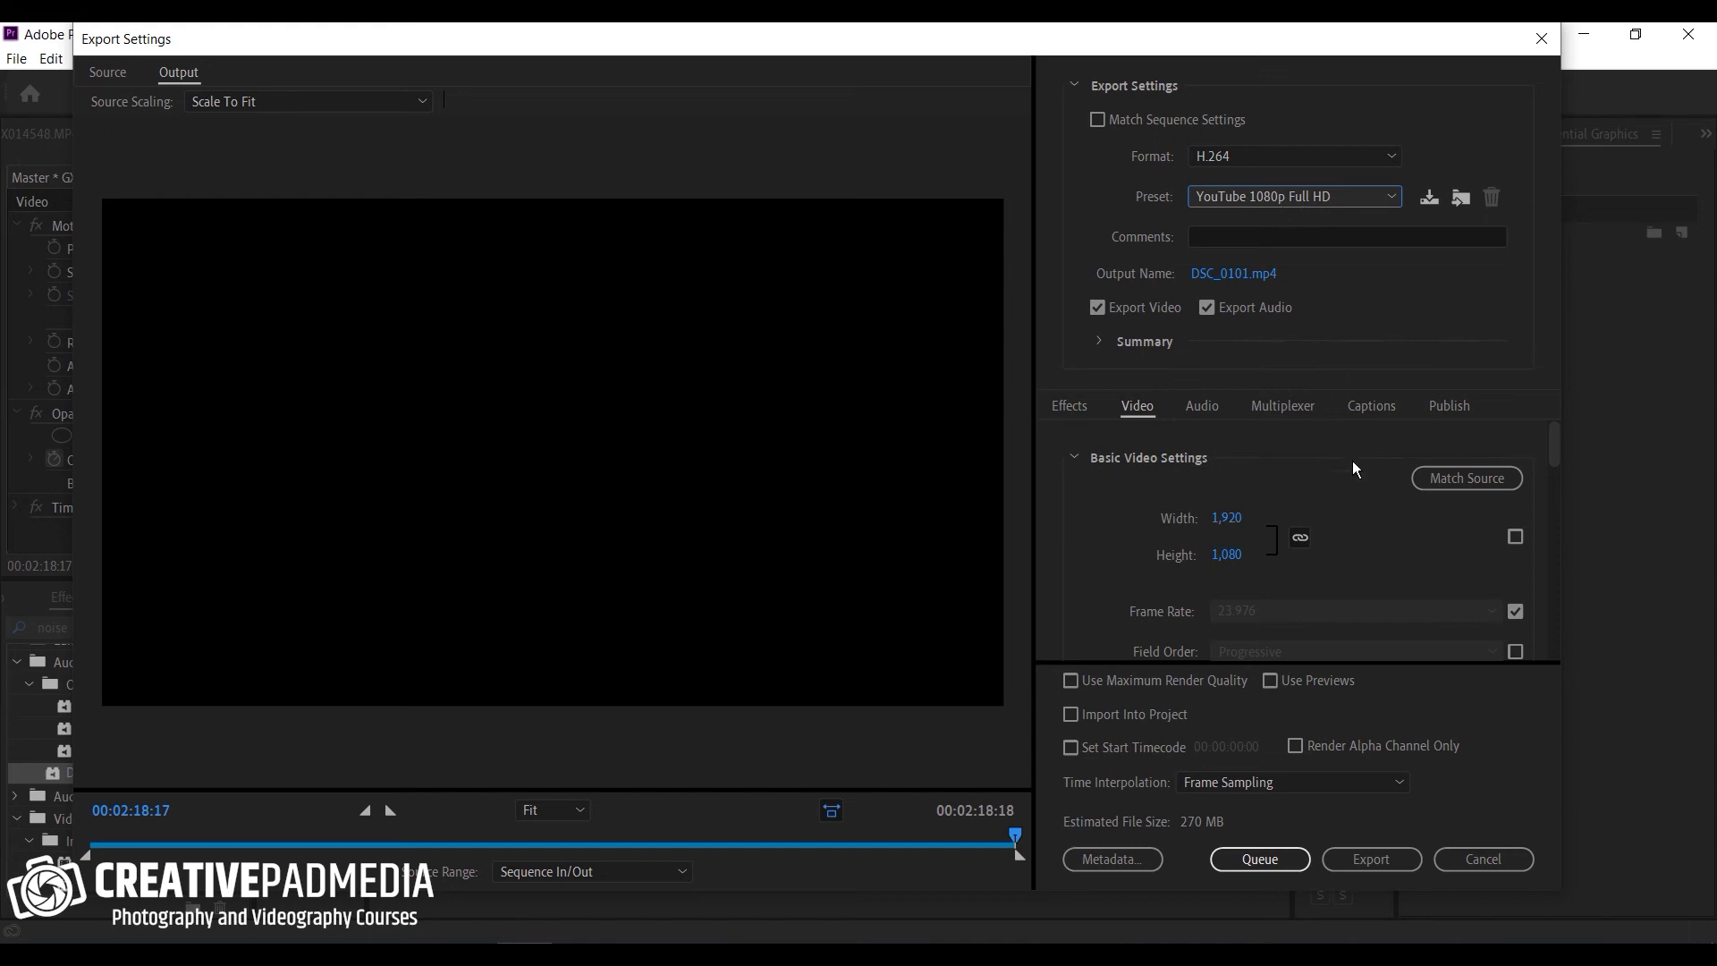
{"action": "mouse_move", "coordinate": [1557, 445]}
{"action": "left_mouse_down"}
{"action": "mouse_move", "coordinate": [1577, 599]}
{"action": "mouse_move", "coordinate": [1561, 474]}
{"action": "left_mouse_up"}
{"action": "left_click", "coordinate": [1515, 501]}
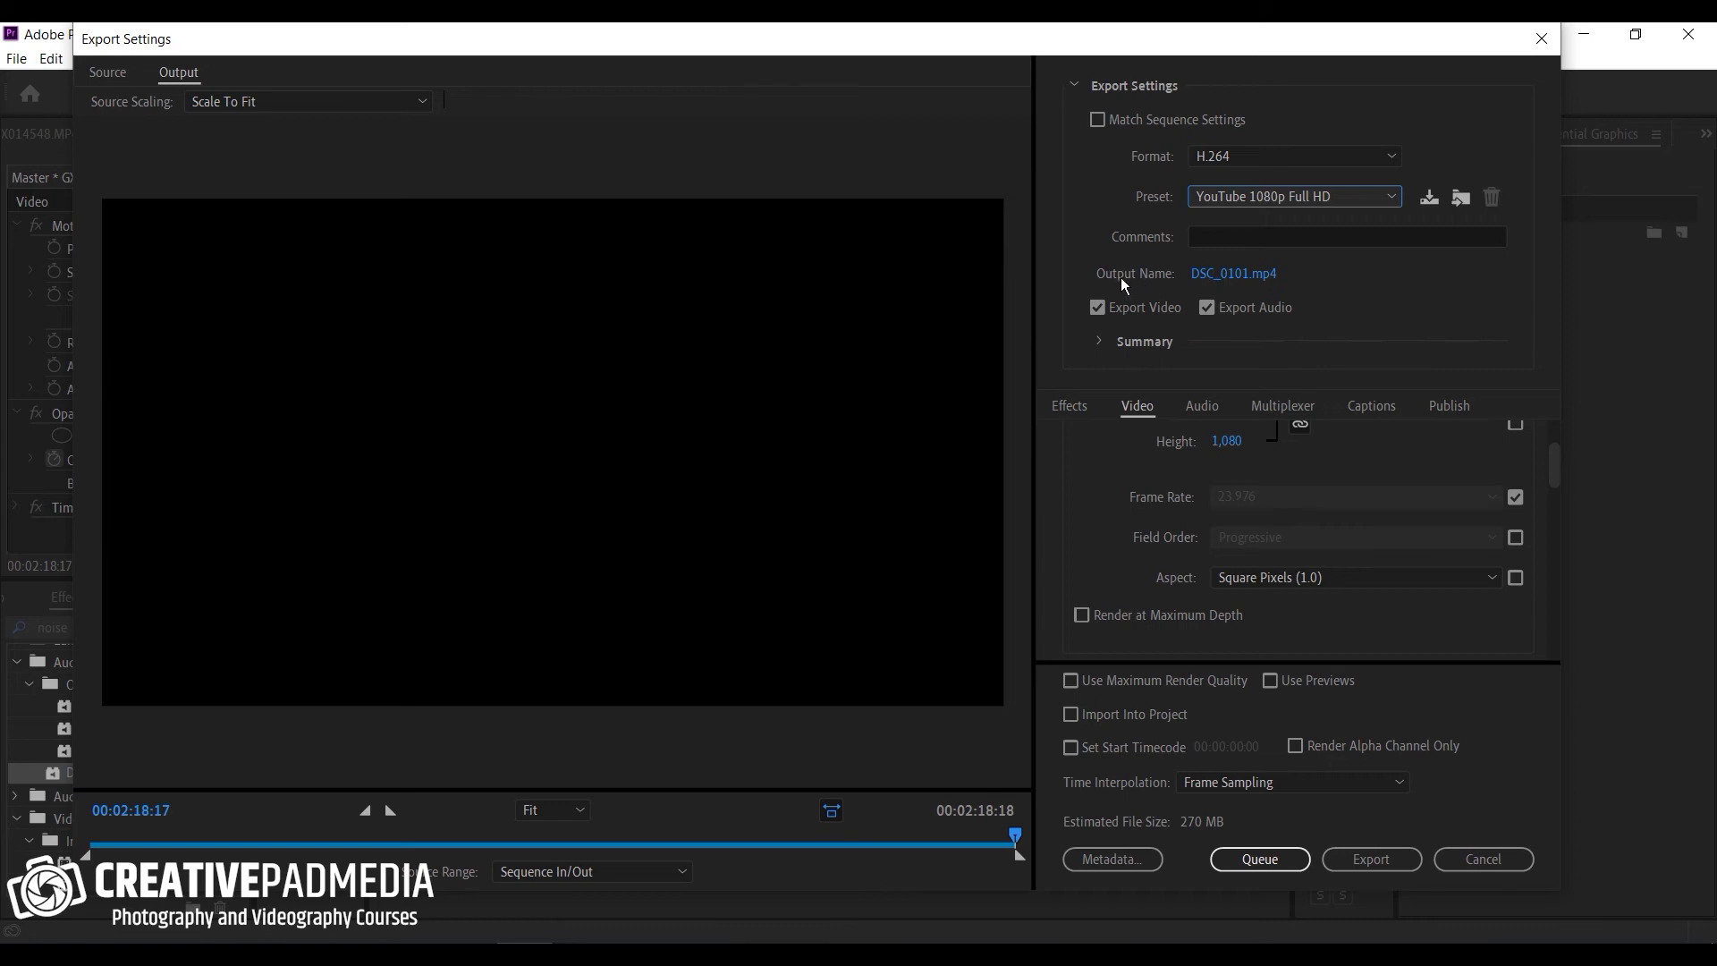
Step: Name the output file asd in the Upload final folder, and start the export but cancel its encoding
{"action": "left_click", "coordinate": [1221, 279]}
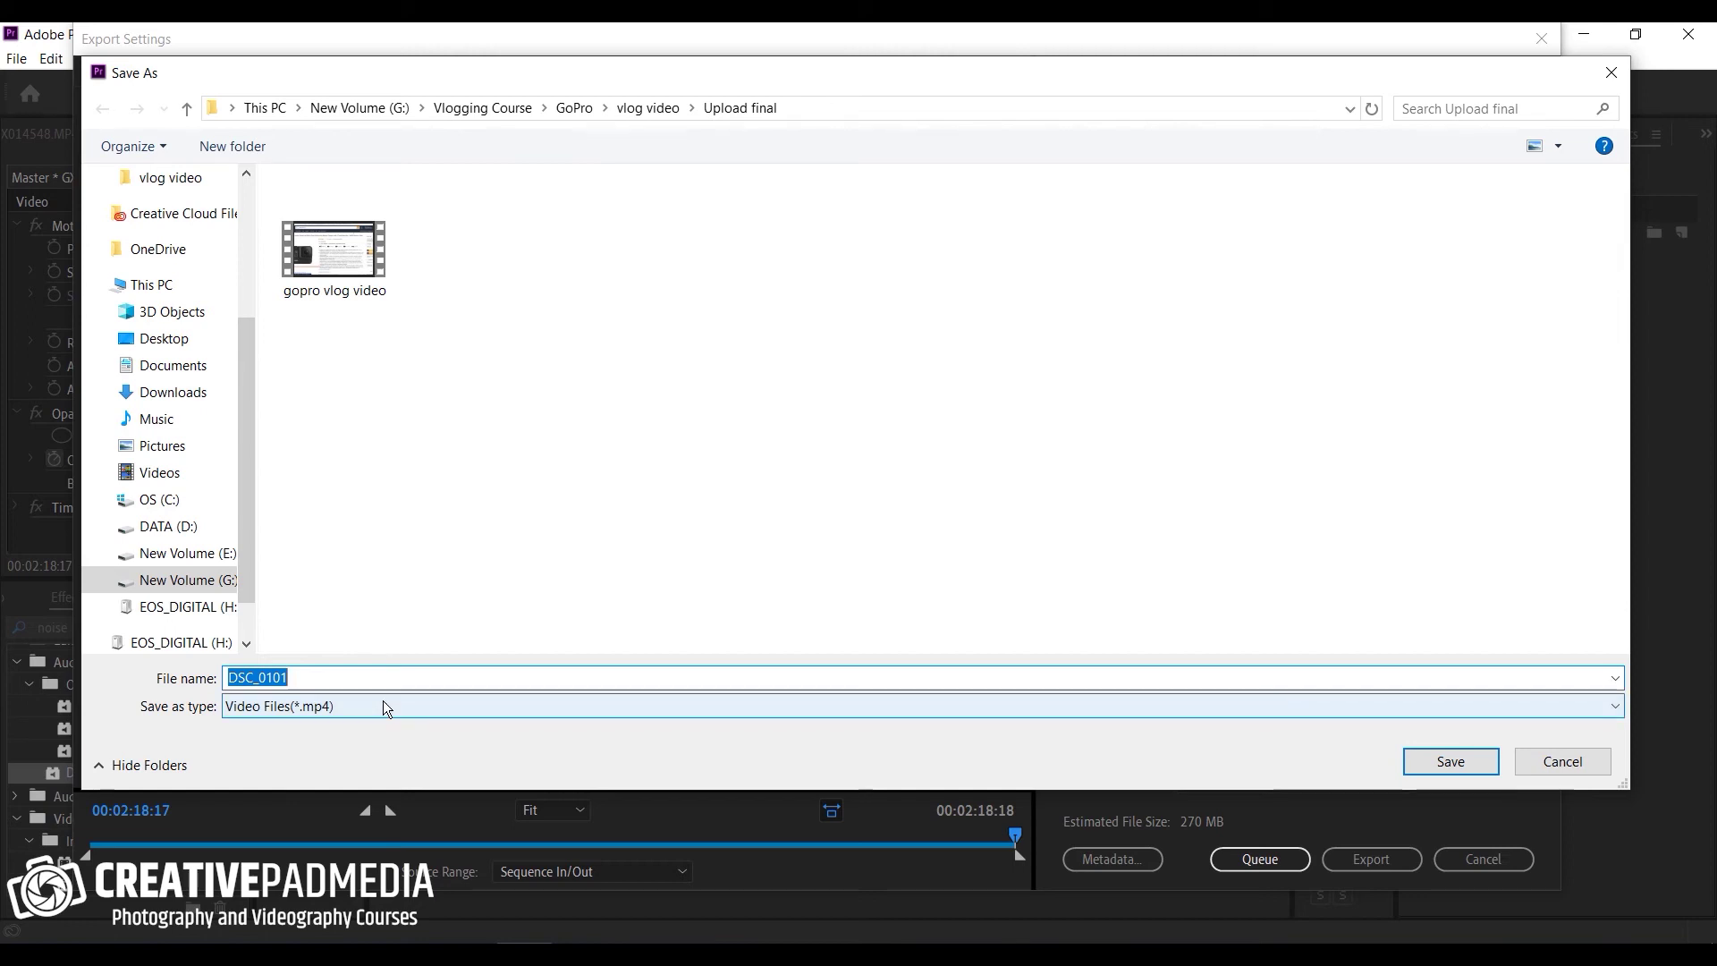
{"action": "type", "text": "asd"}
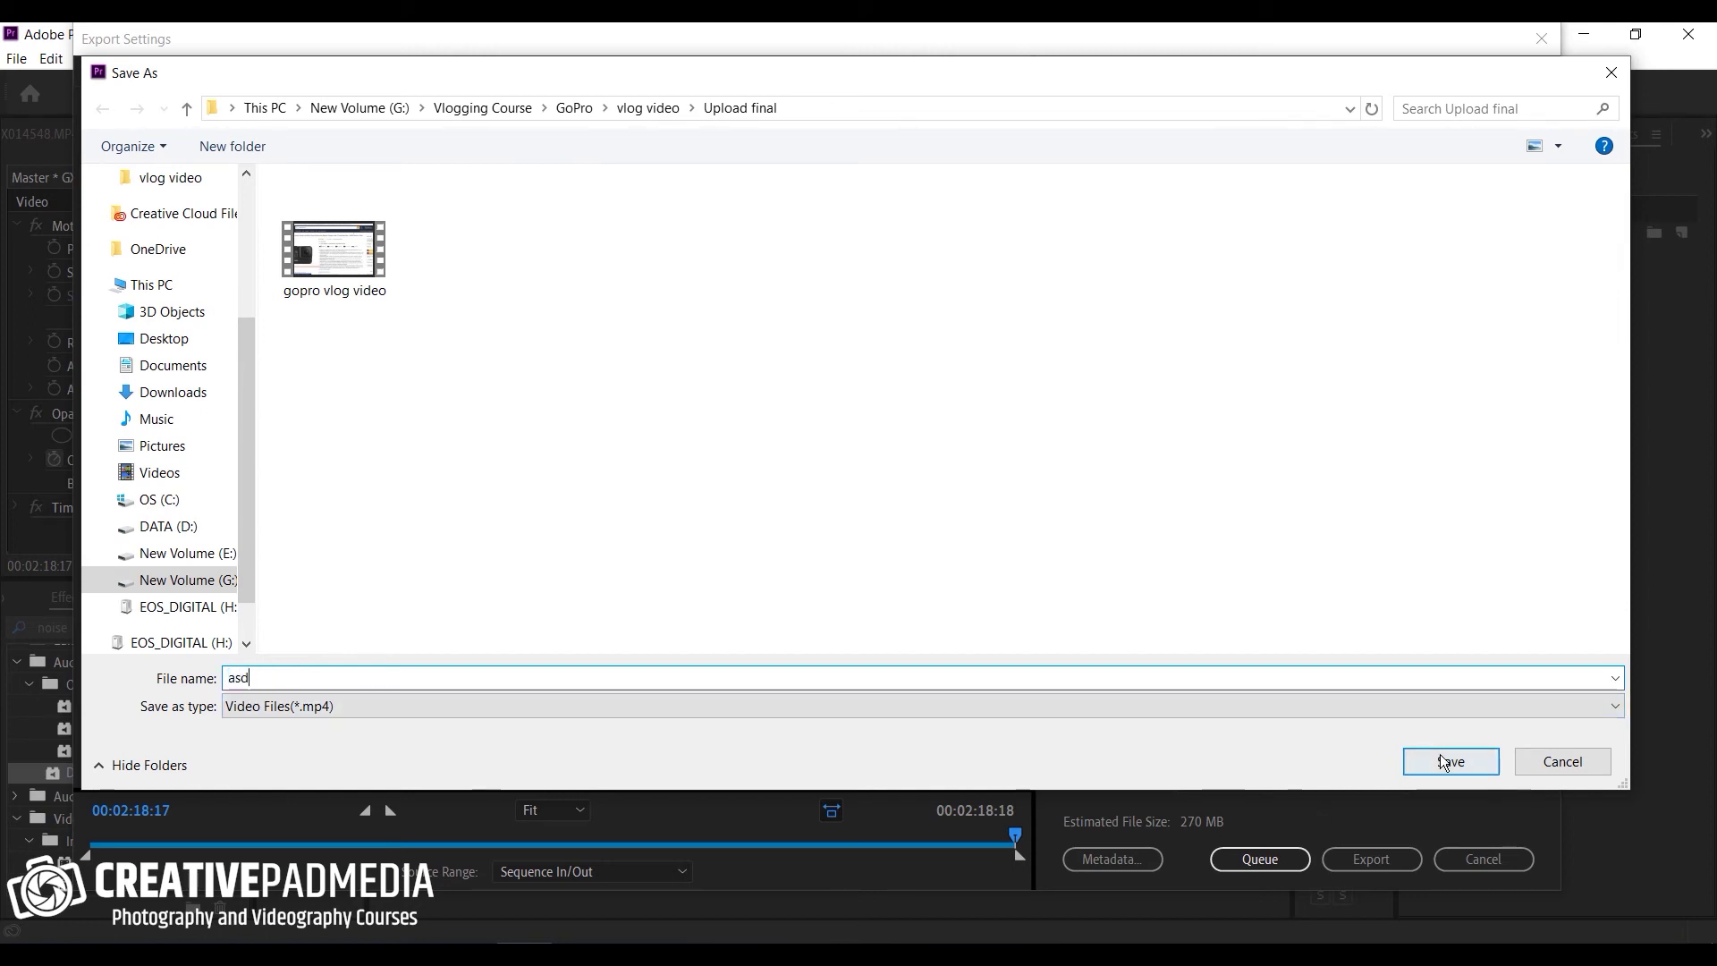
{"action": "left_click", "coordinate": [1443, 762]}
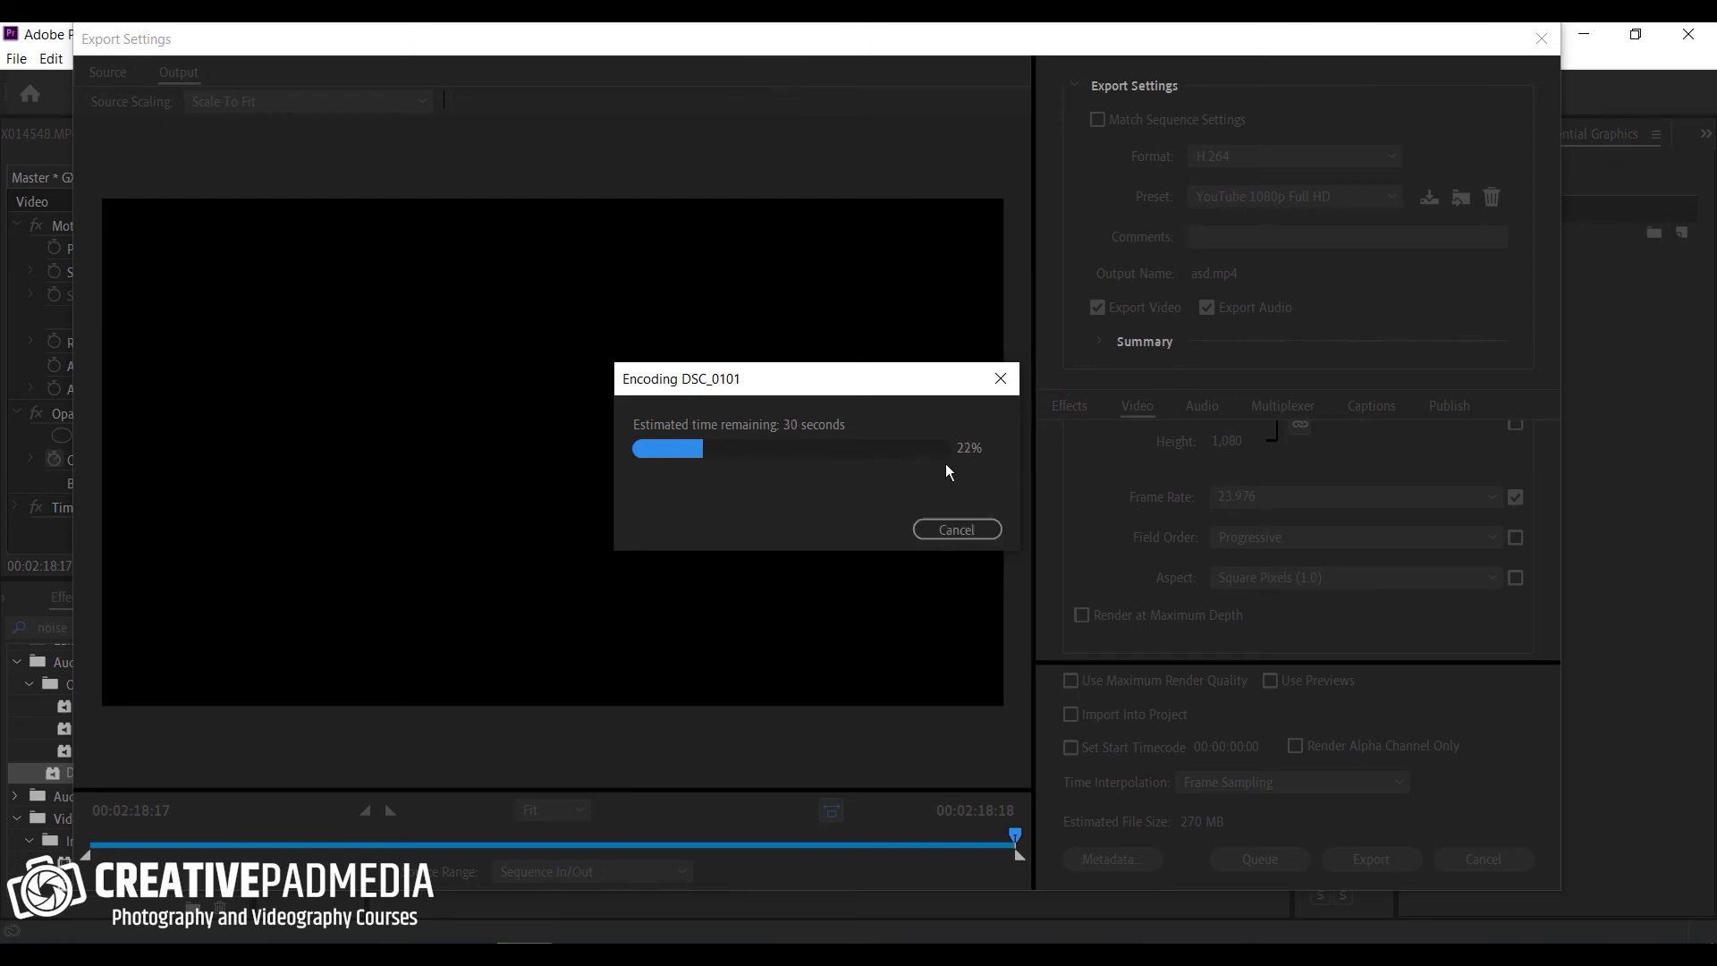
{"action": "left_click", "coordinate": [952, 530]}
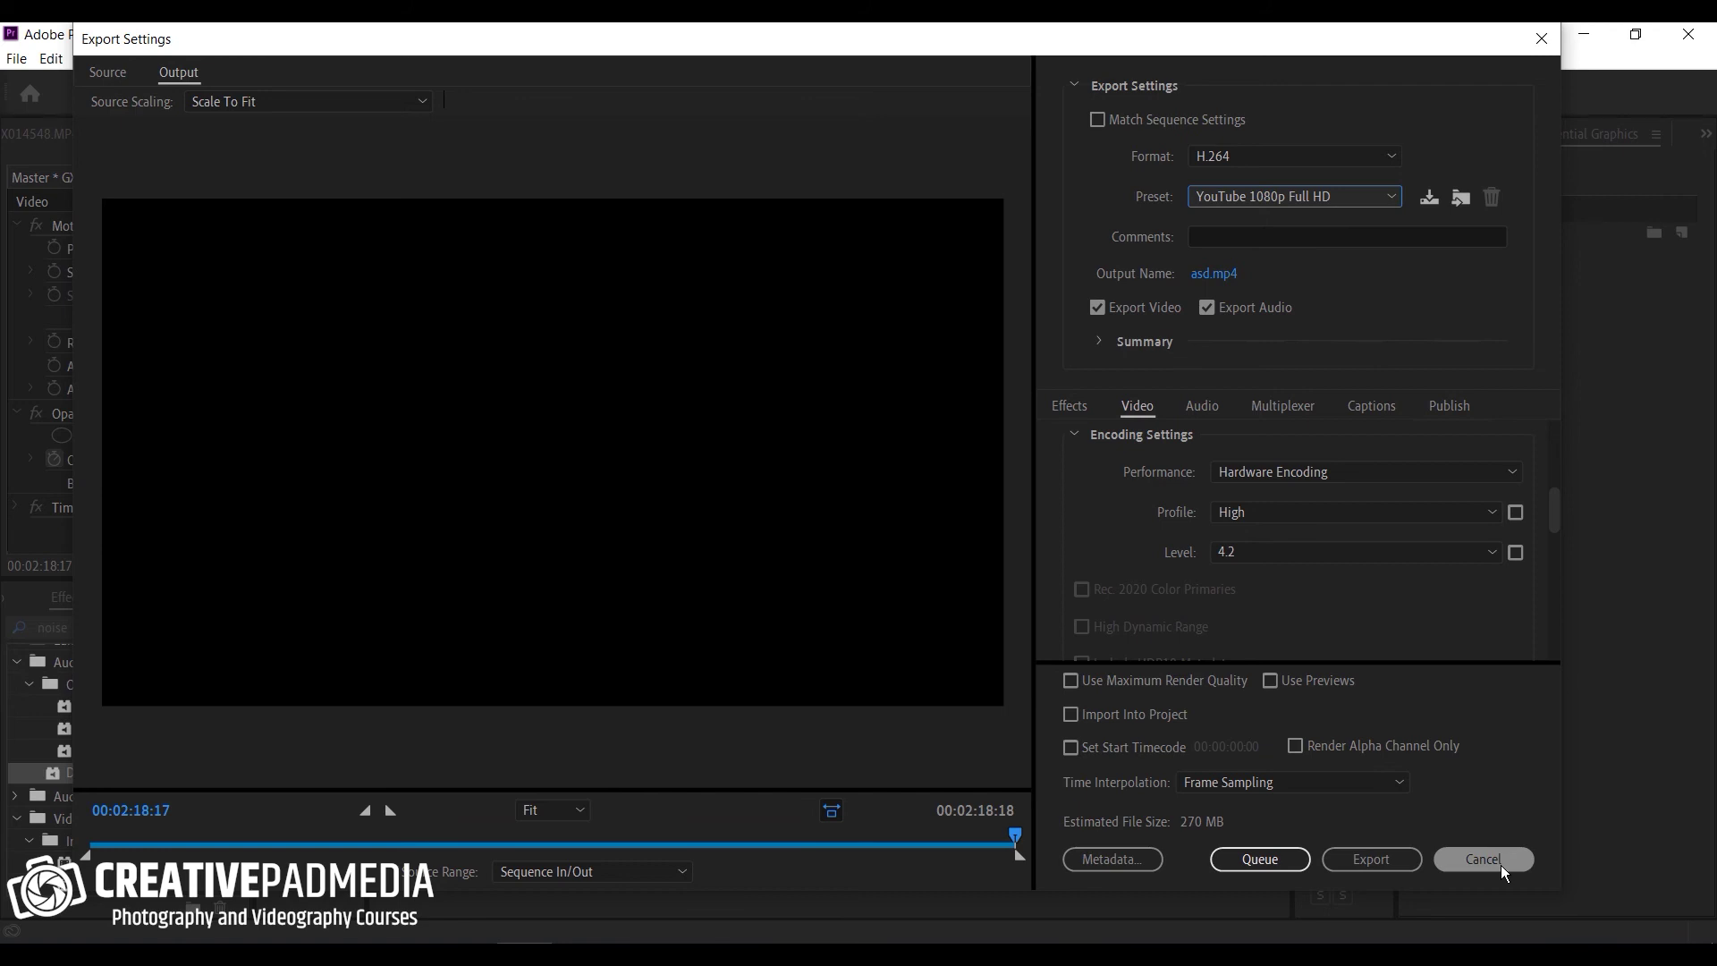
Step: Close the export settings without exporting the sequence
{"action": "left_click", "coordinate": [1501, 864]}
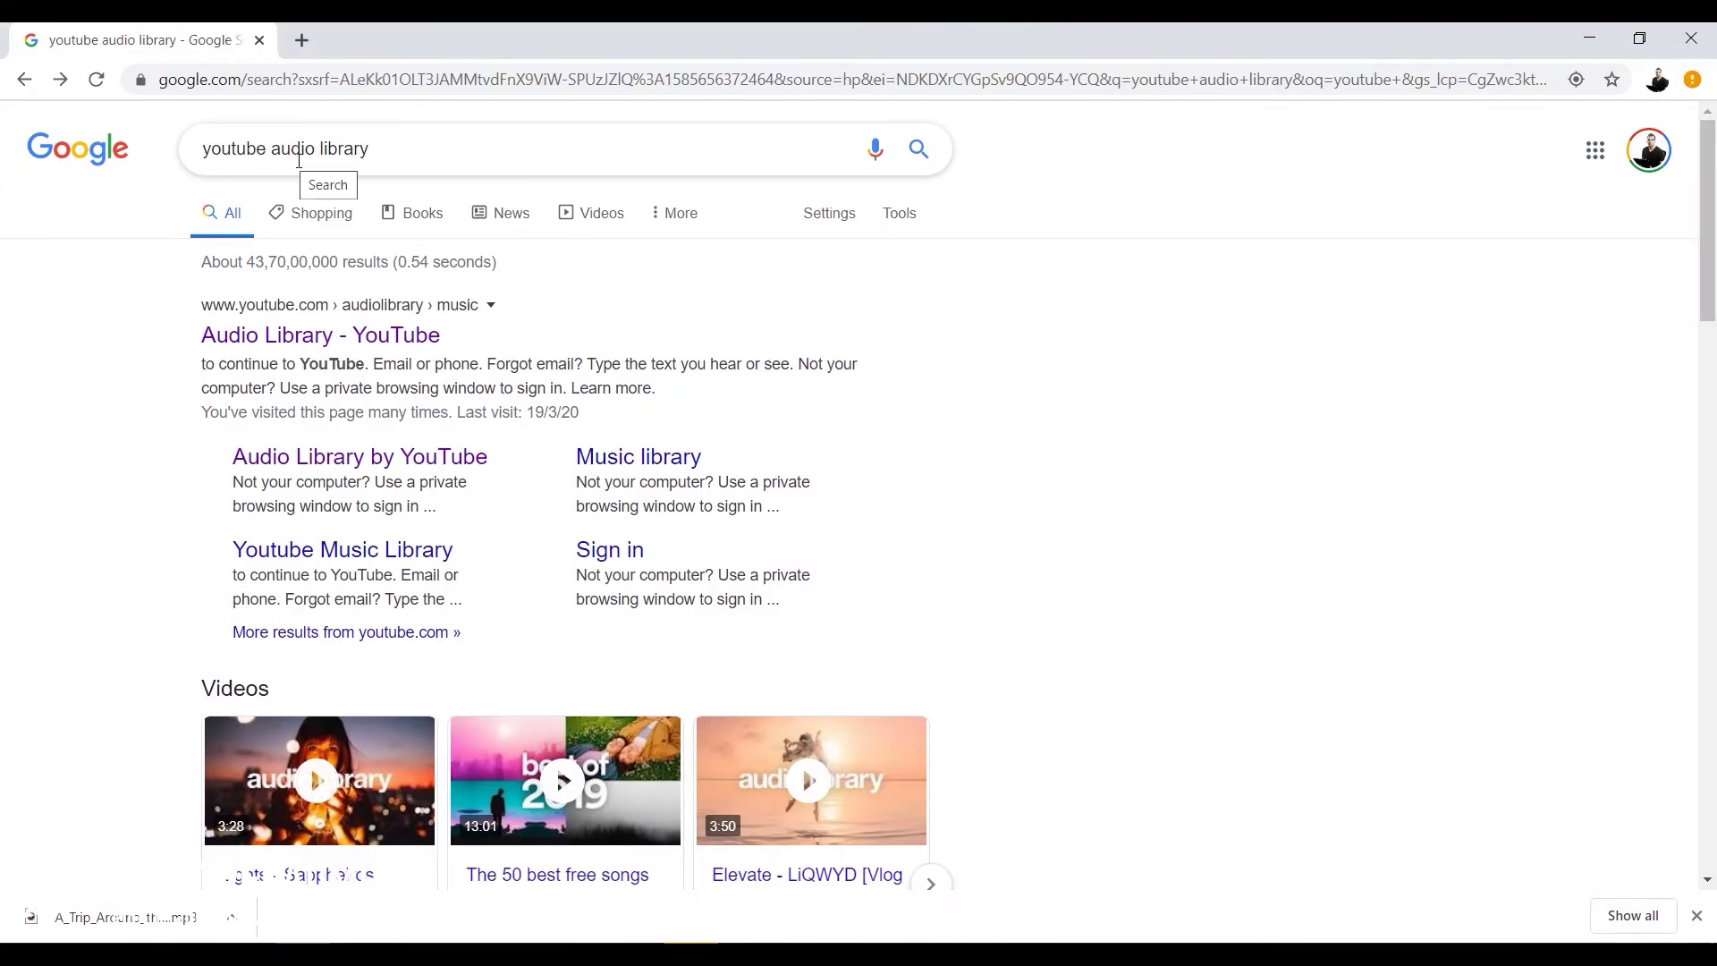
Step: Switch to the web browser, open the YouTube Audio Library and briefly preview the free track I'll Follow You
{"action": "left_click", "coordinate": [398, 340]}
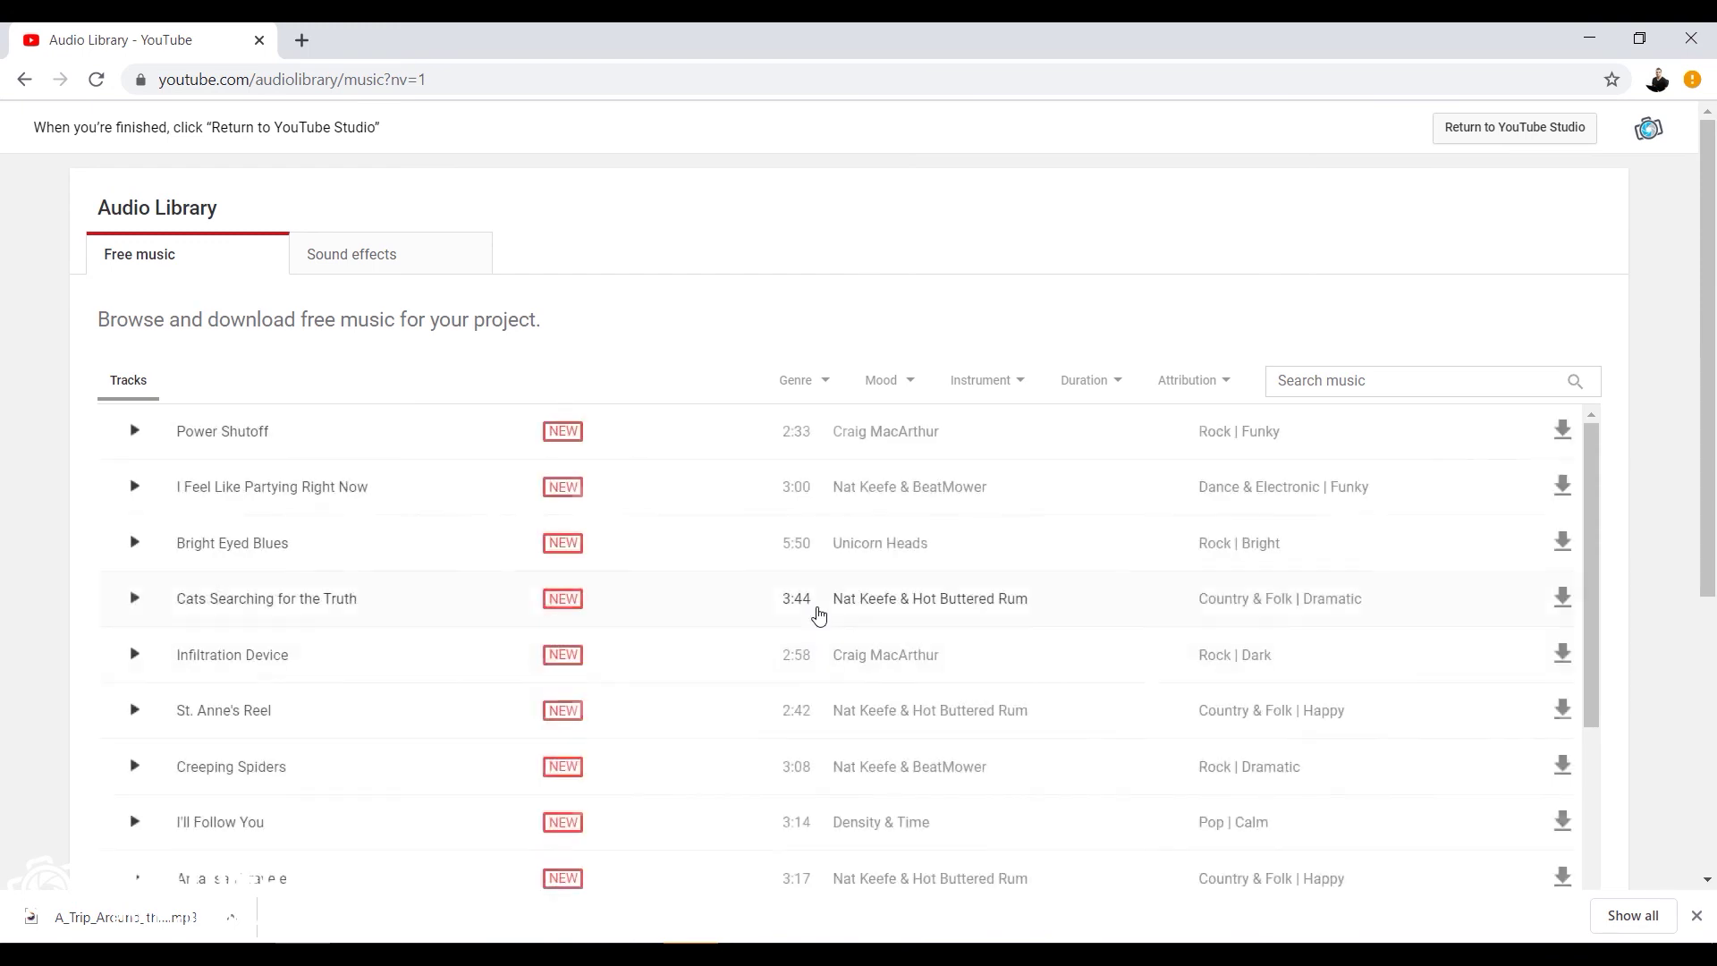
{"action": "scroll", "coordinate": [161, 572], "scroll_direction": "down", "scroll_amount": 2}
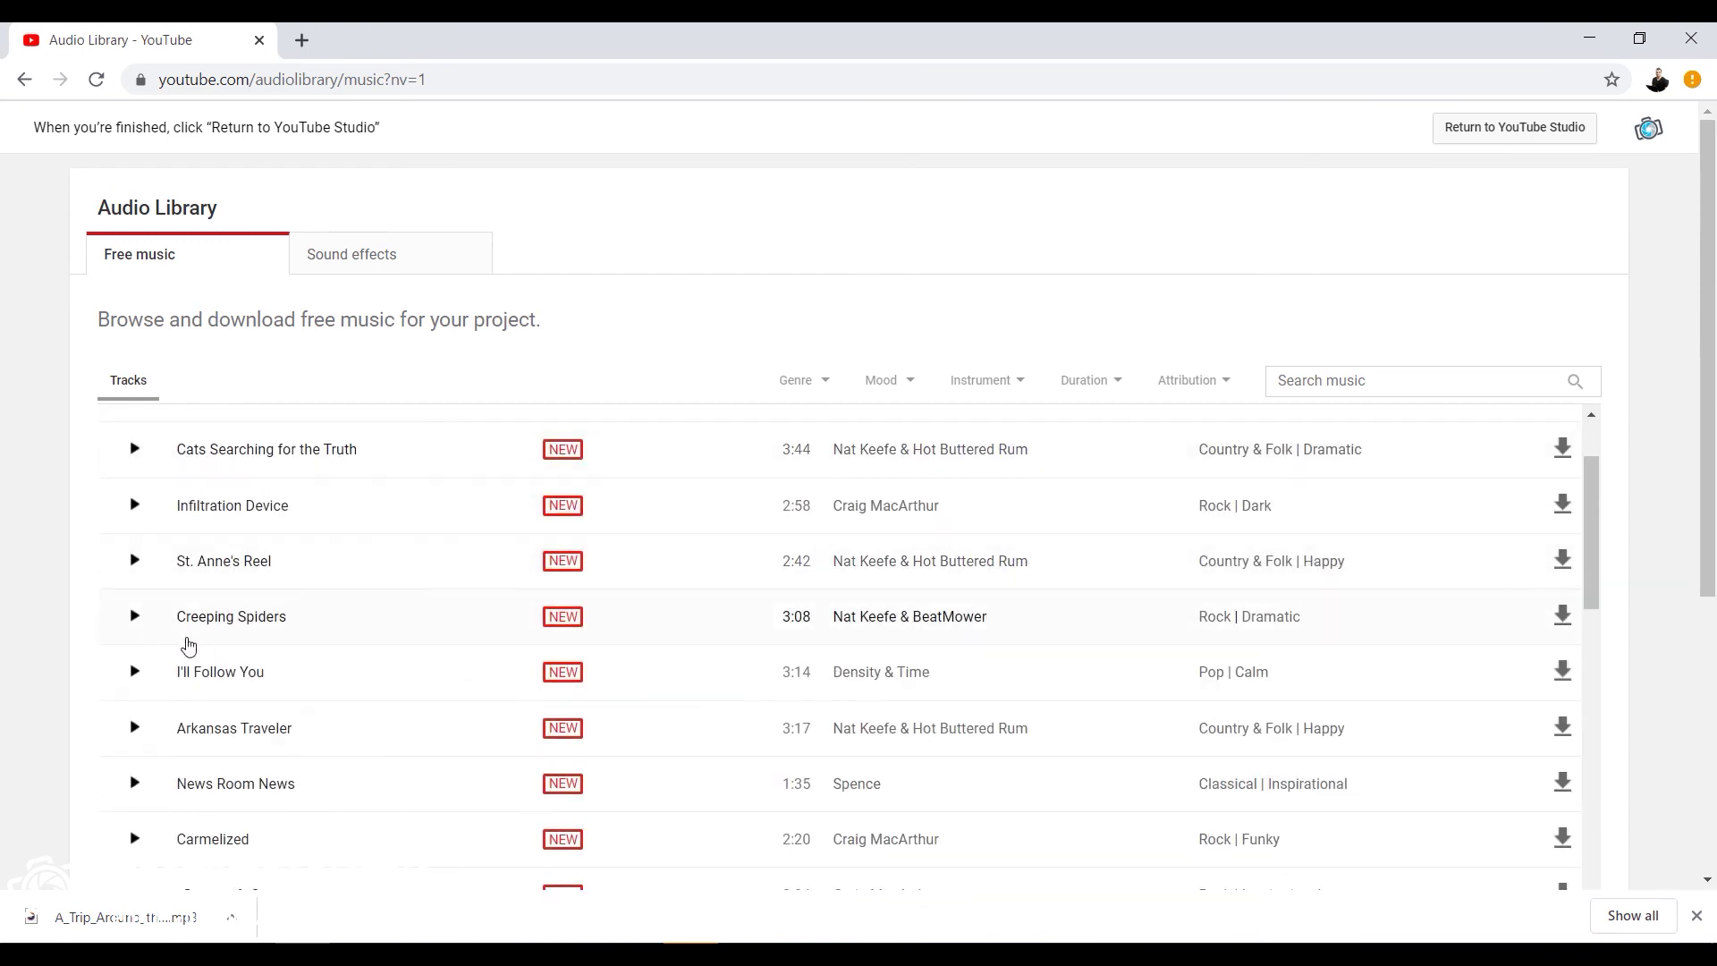
{"action": "left_click", "coordinate": [137, 675]}
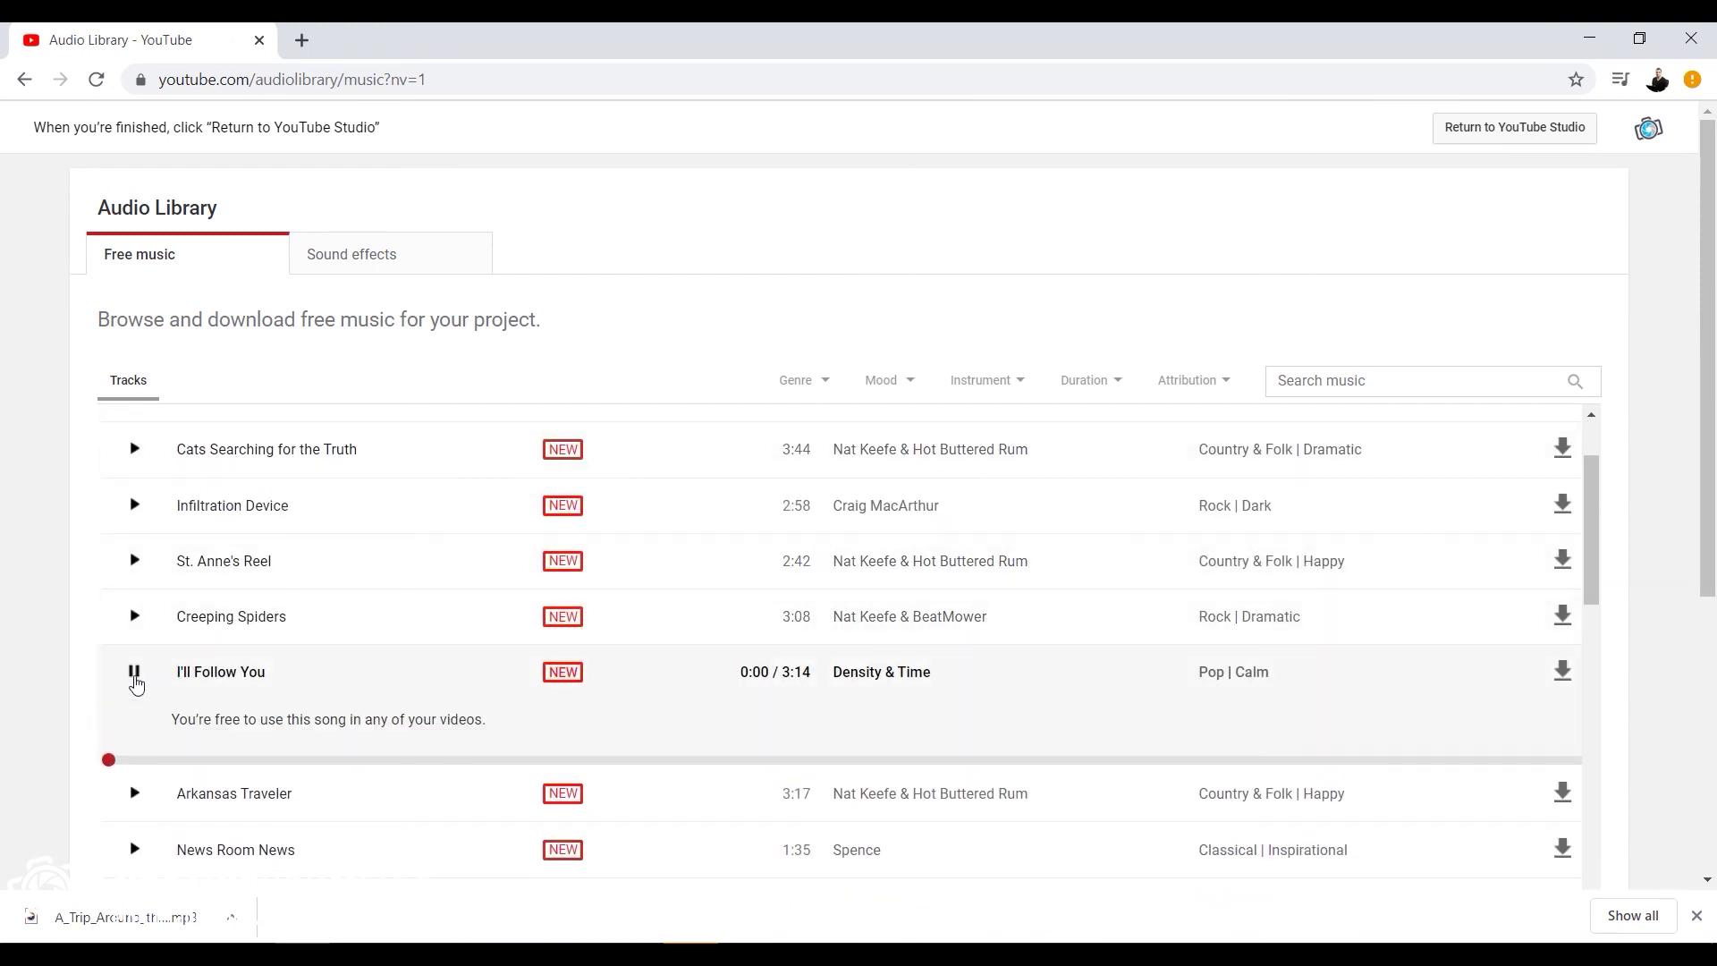
{"action": "left_click", "coordinate": [135, 675]}
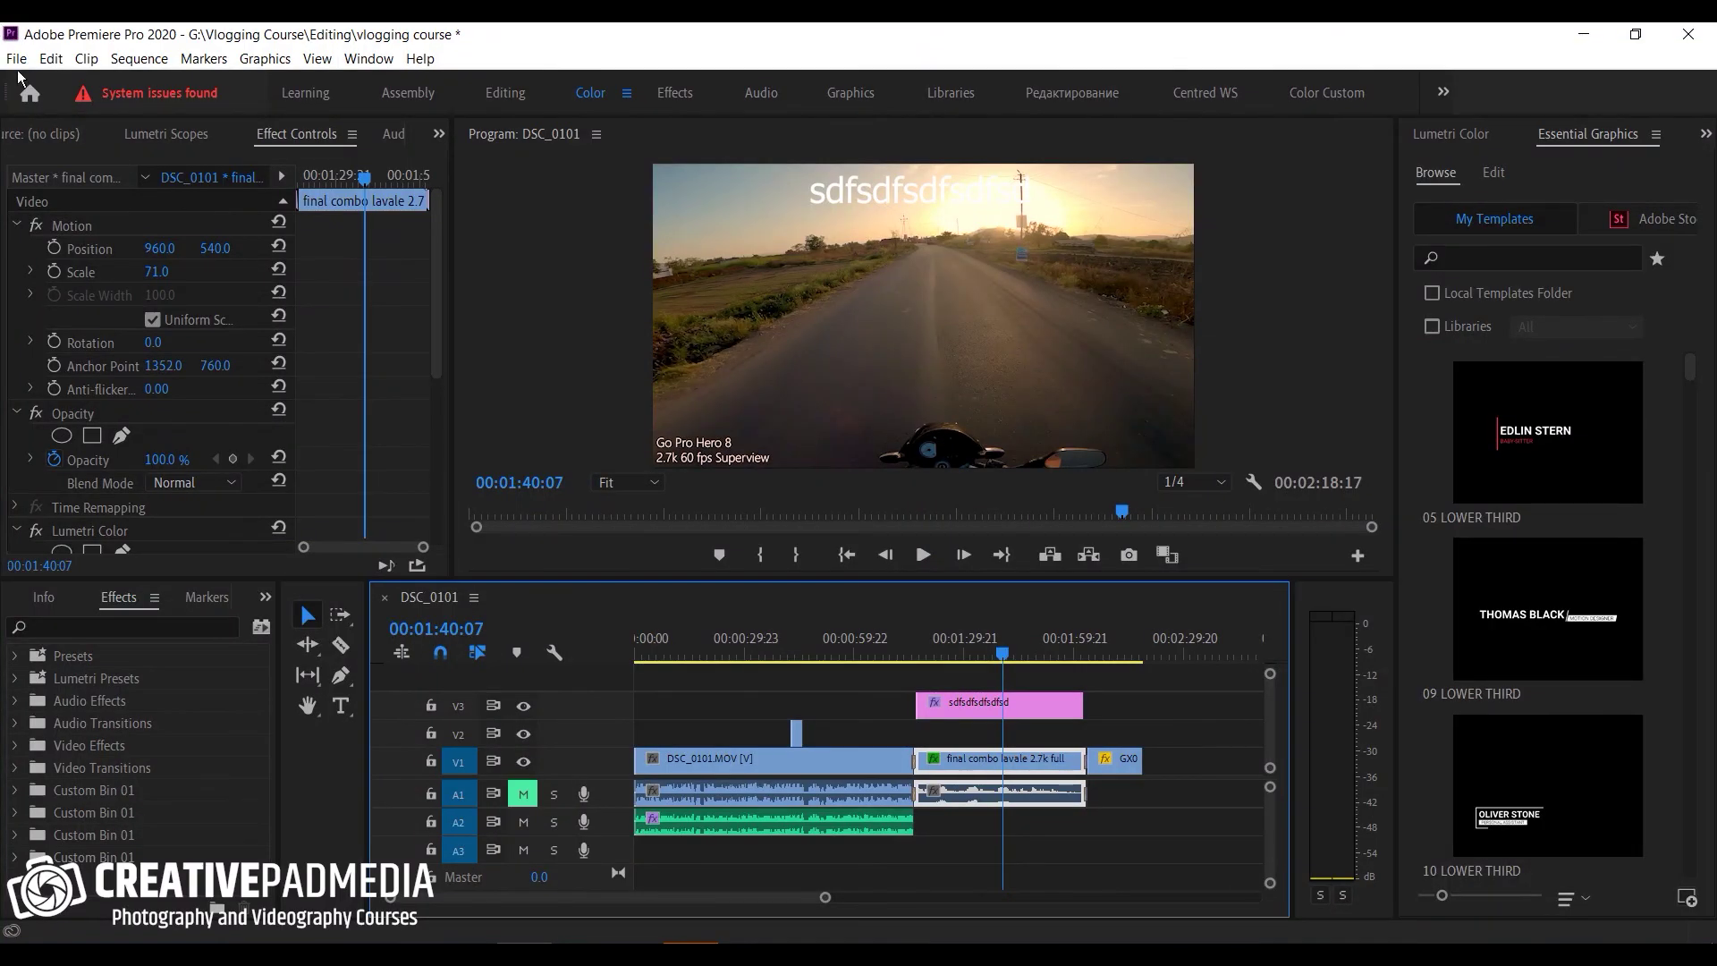
Step: In Premiere Pro, import A_Trip_Around_the_Moon.mp3 from the Vlogging Course folder on G: and place it on A2 directly after the existing audio clip
{"action": "key", "text": "ctrl+i"}
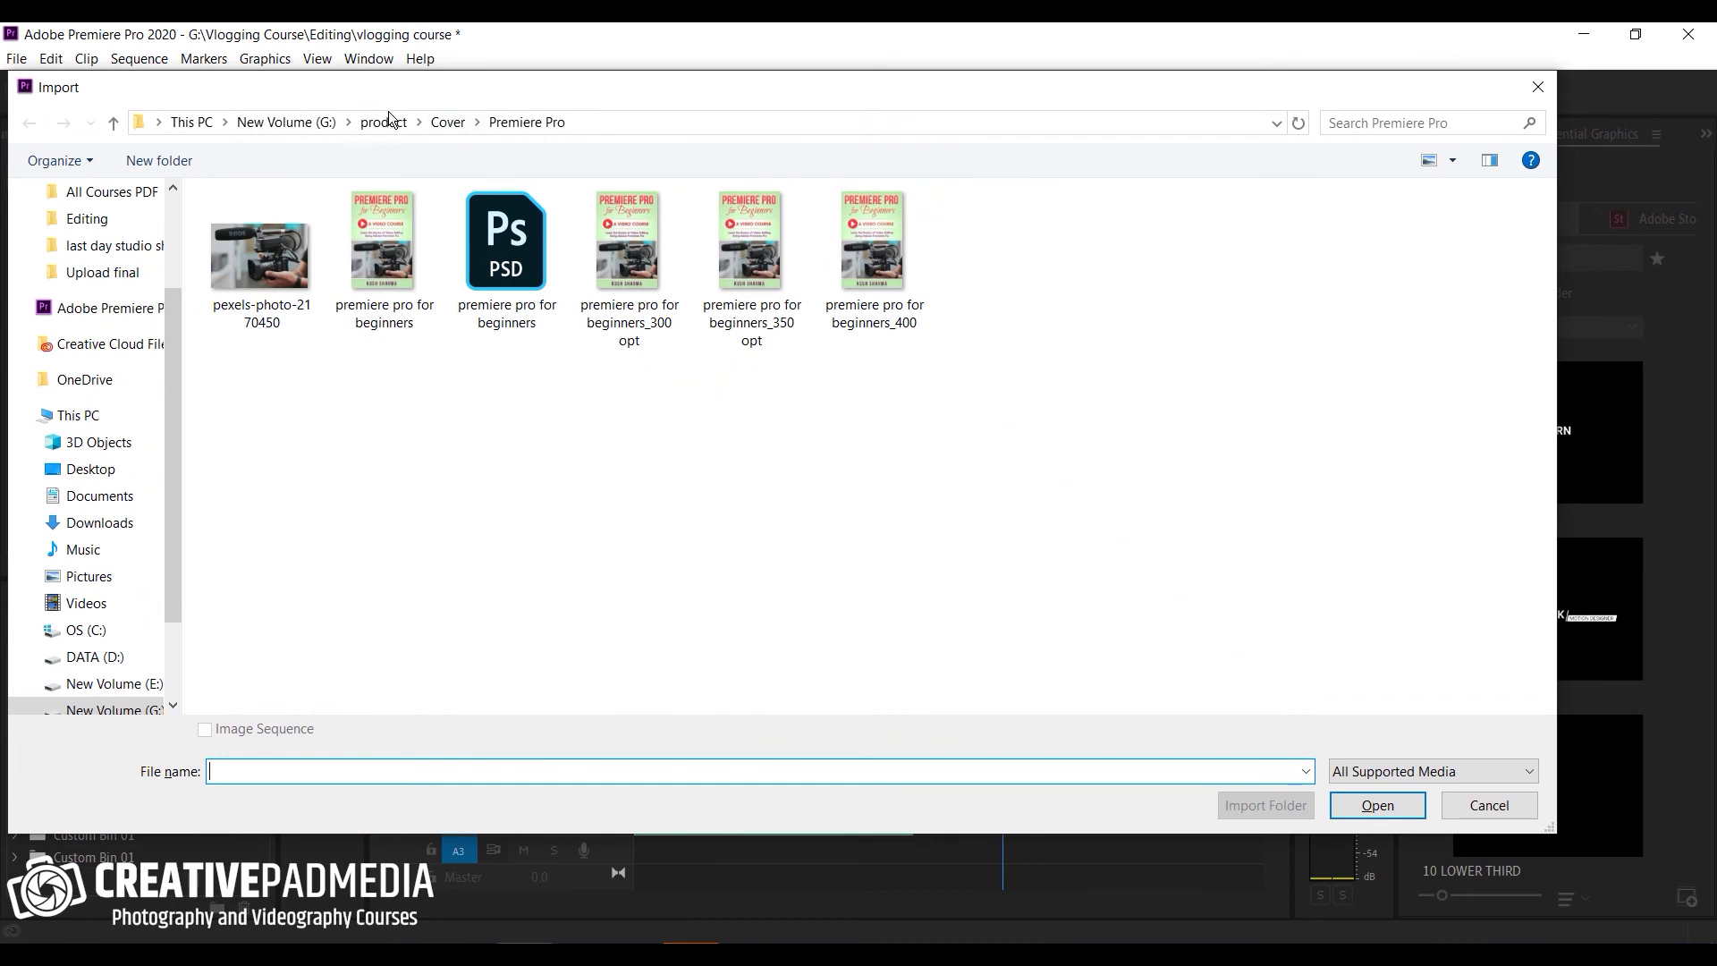
{"action": "left_click", "coordinate": [310, 124]}
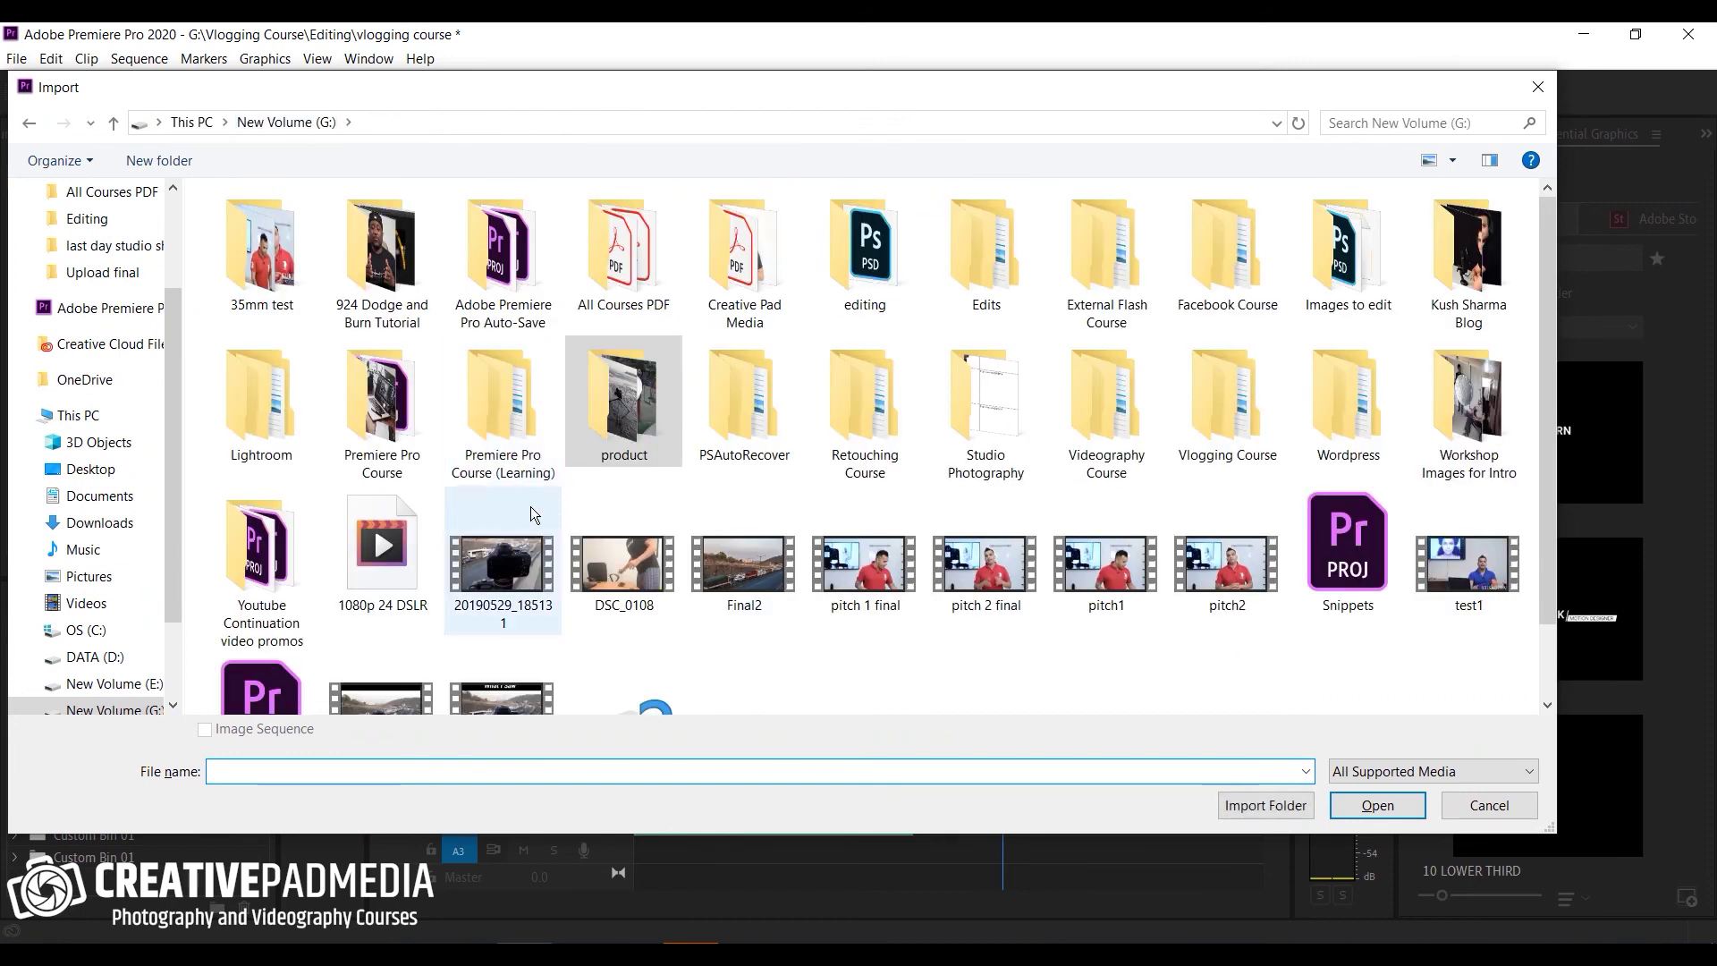
{"action": "double_click", "coordinate": [1243, 431]}
{"action": "double_click", "coordinate": [763, 300]}
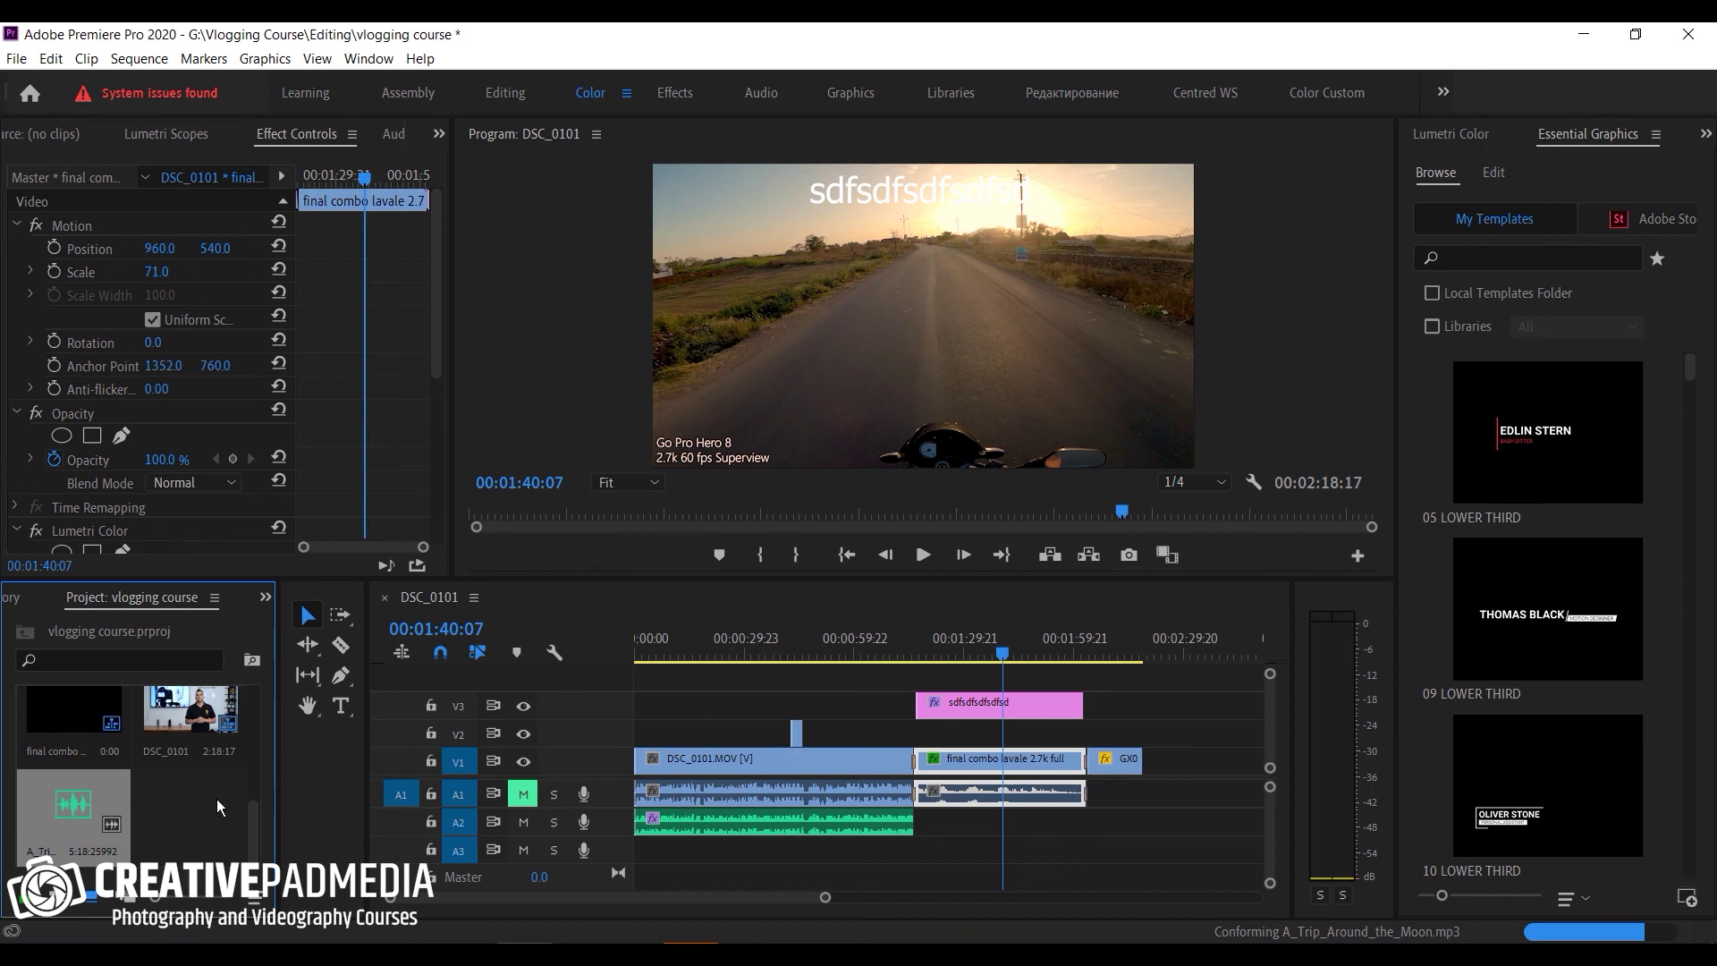
{"action": "left_click_drag", "start_coordinate": [75, 805], "coordinate": [944, 830]}
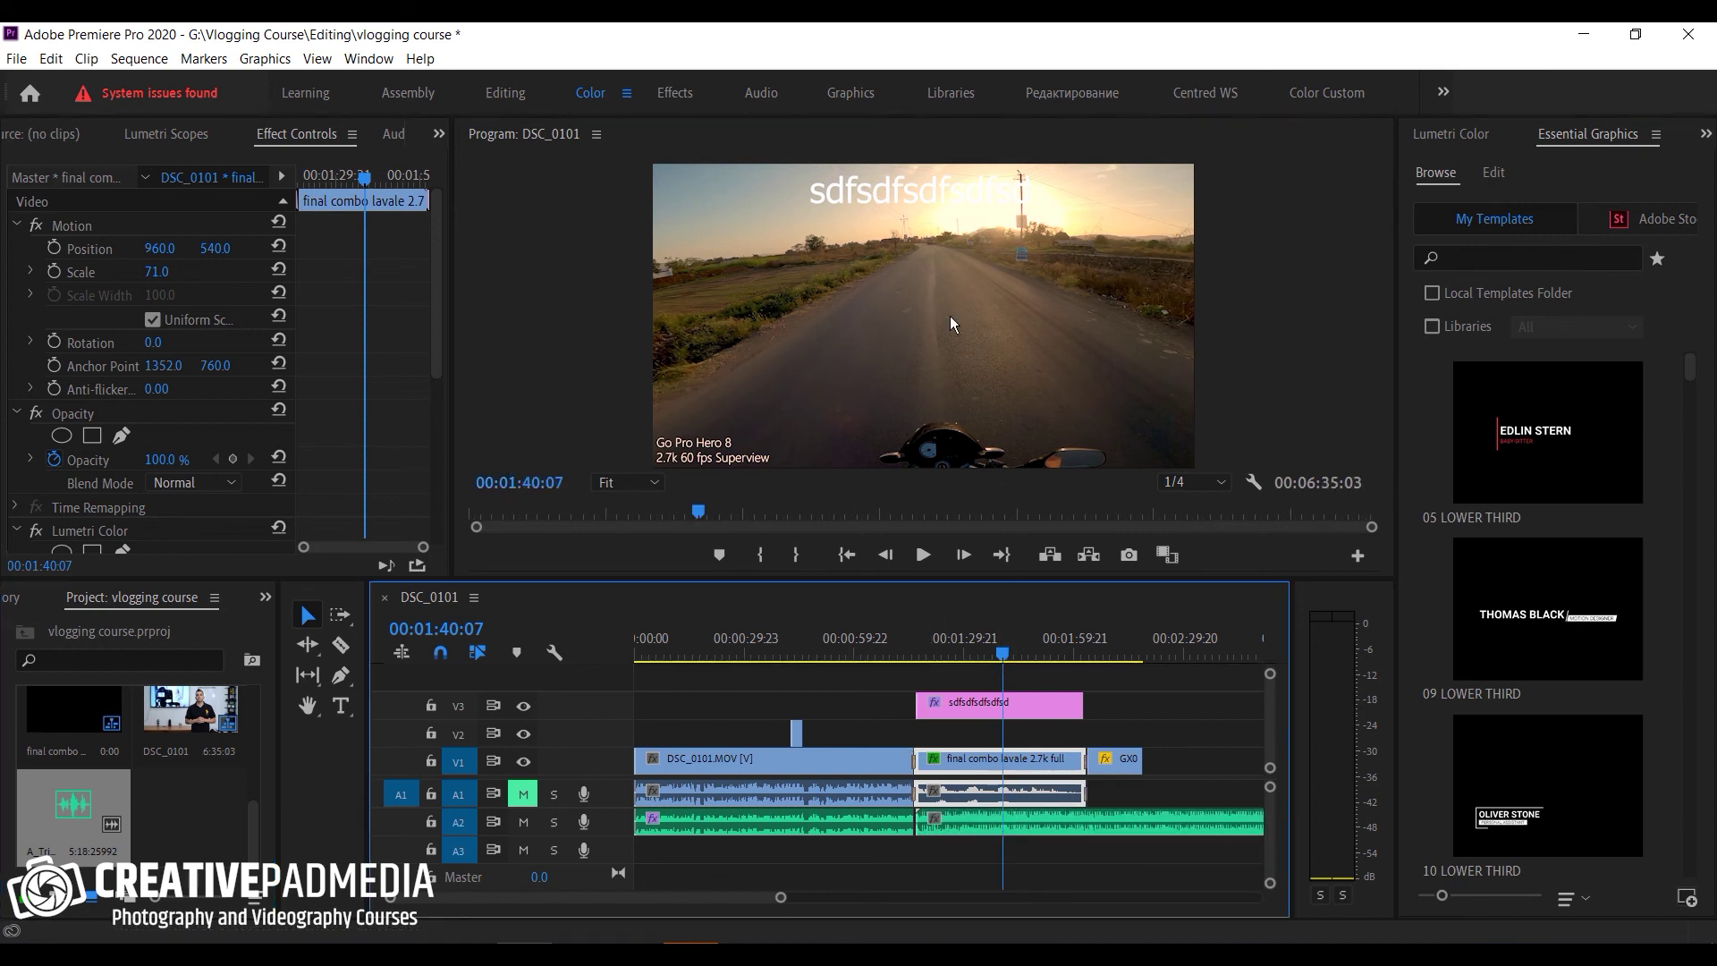
Step: Play the sequence from 00:01:28:02 for a few seconds to check the level of the added music
{"action": "left_click_drag", "start_coordinate": [1003, 653], "coordinate": [956, 653]}
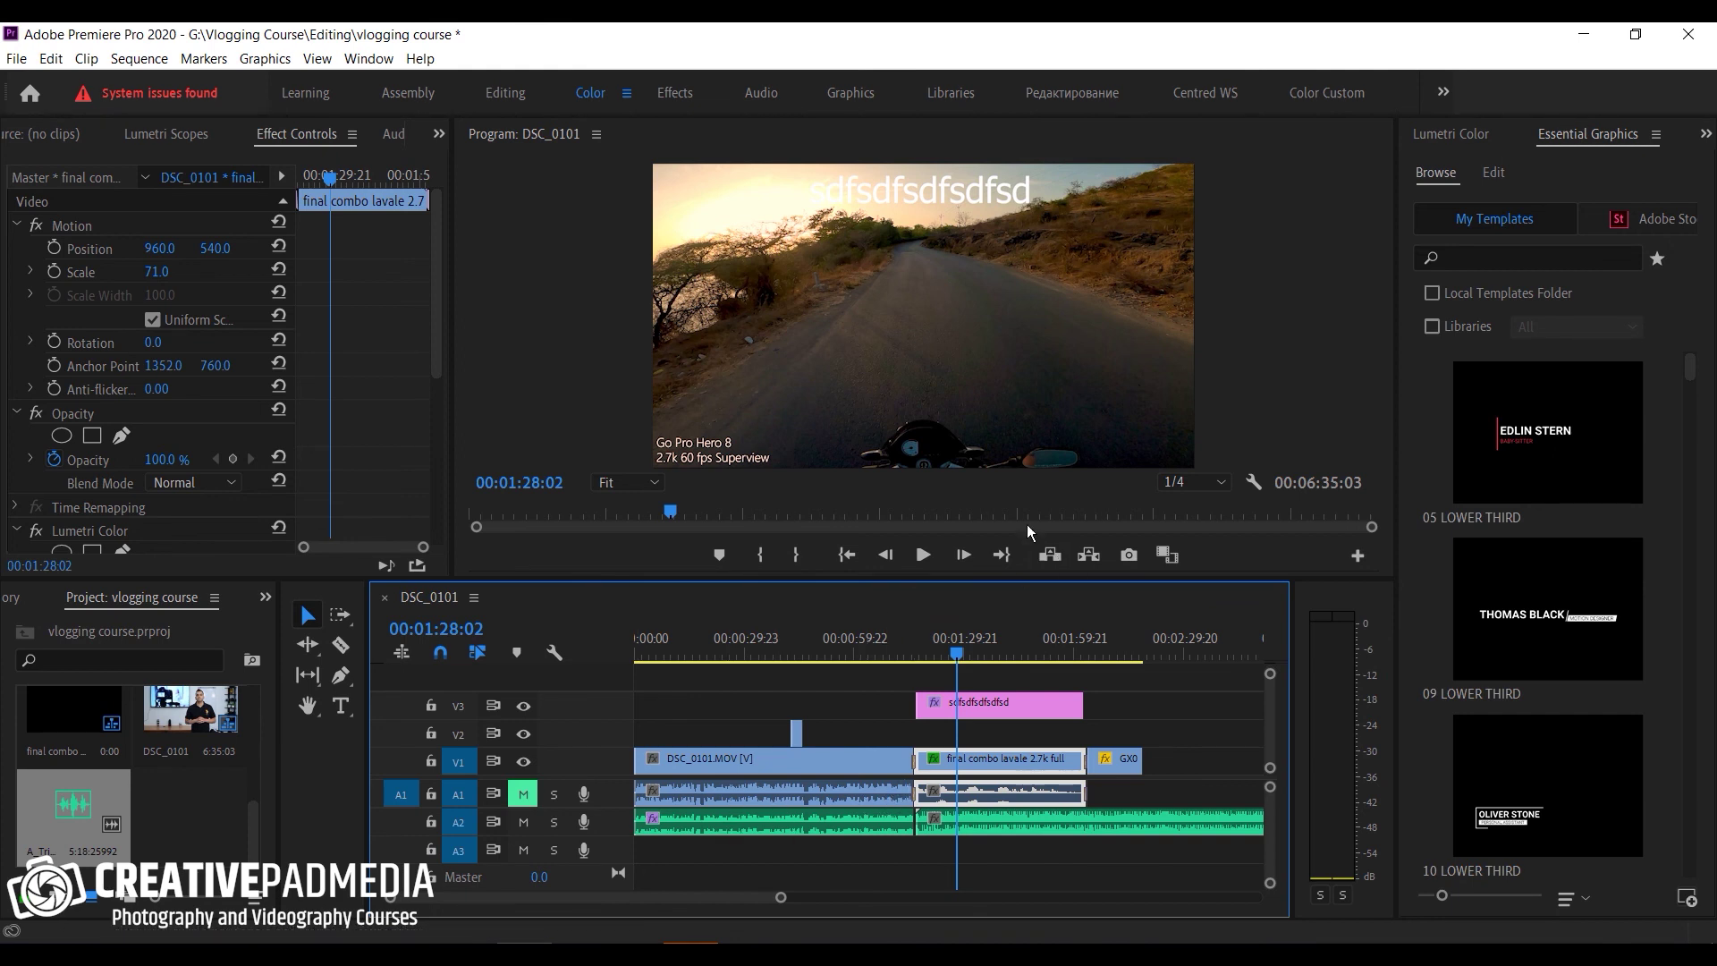
{"action": "left_click", "coordinate": [924, 554]}
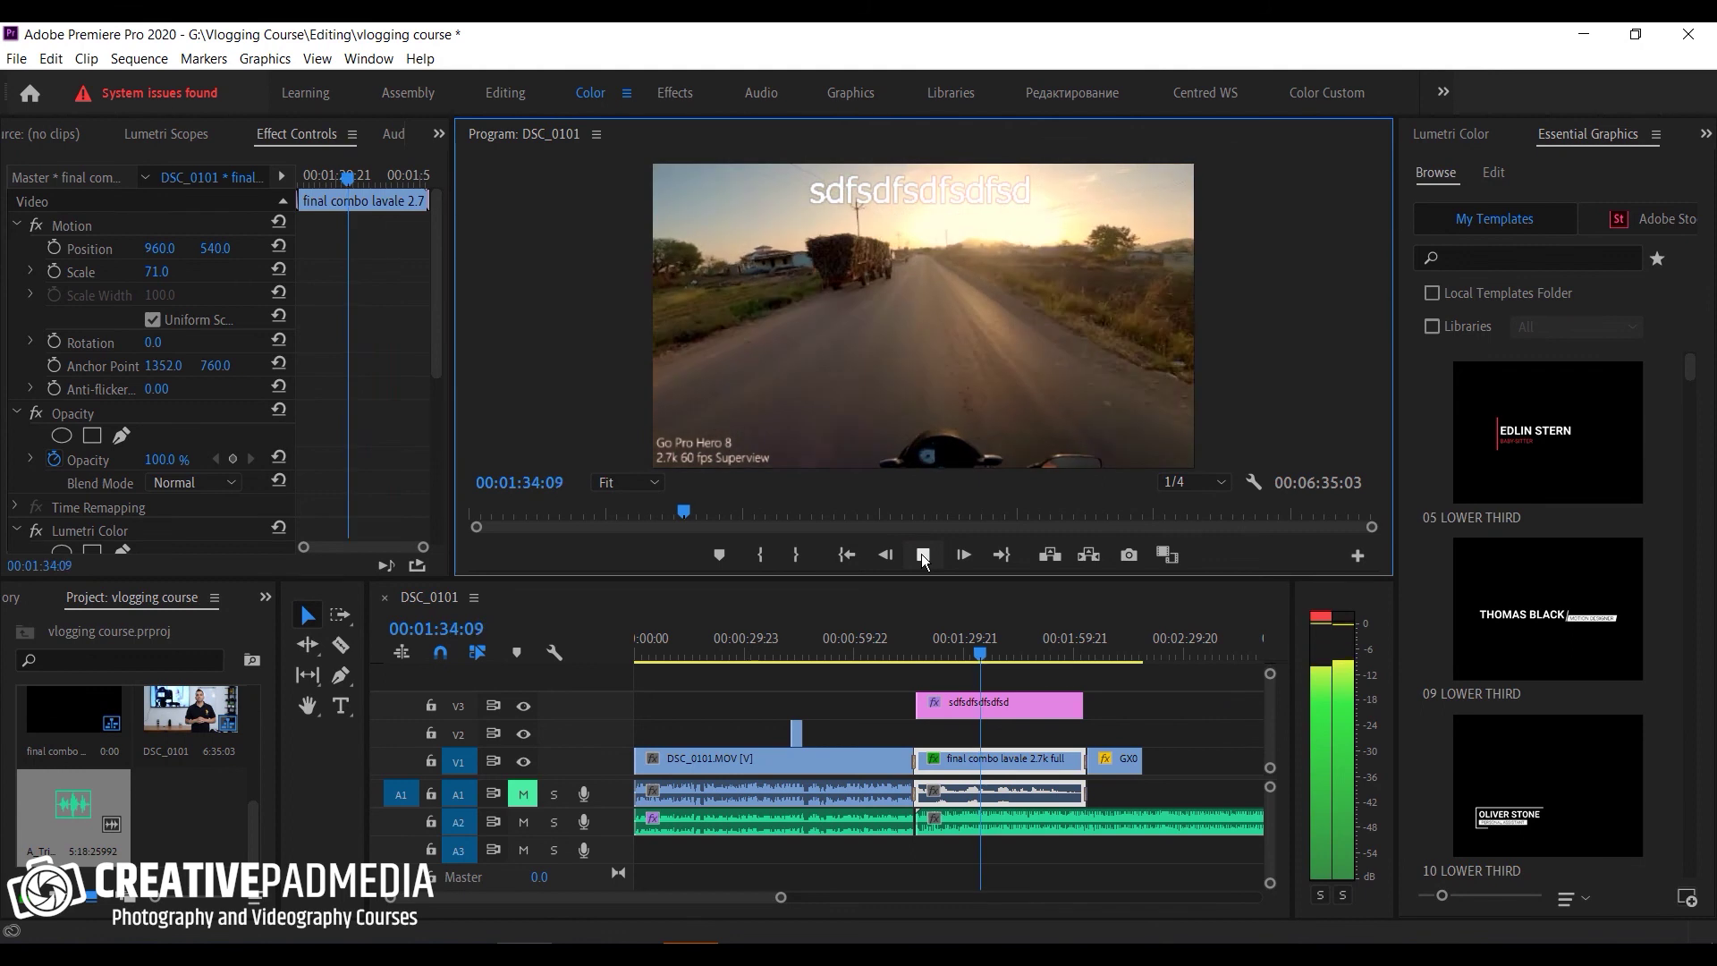
{"action": "left_click", "coordinate": [921, 554]}
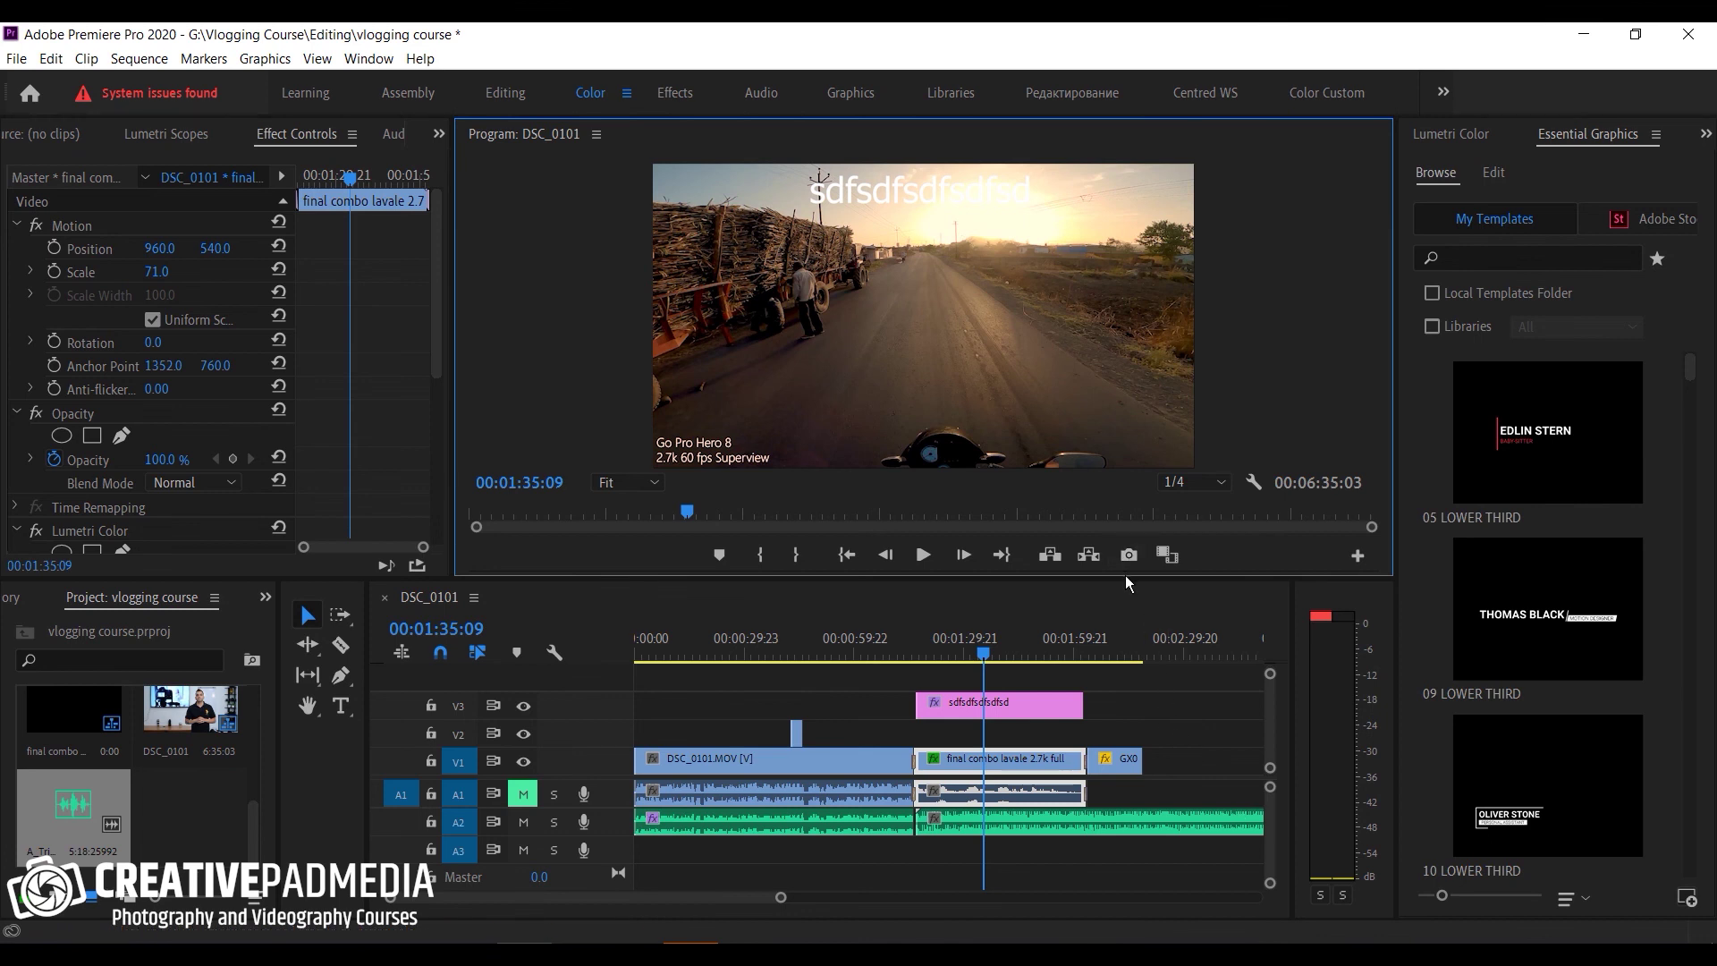
Step: Give the timeline more vertical room and increase the height of track A2 to show the volume lines of its clips
{"action": "left_click_drag", "start_coordinate": [1125, 580], "coordinate": [1126, 493]}
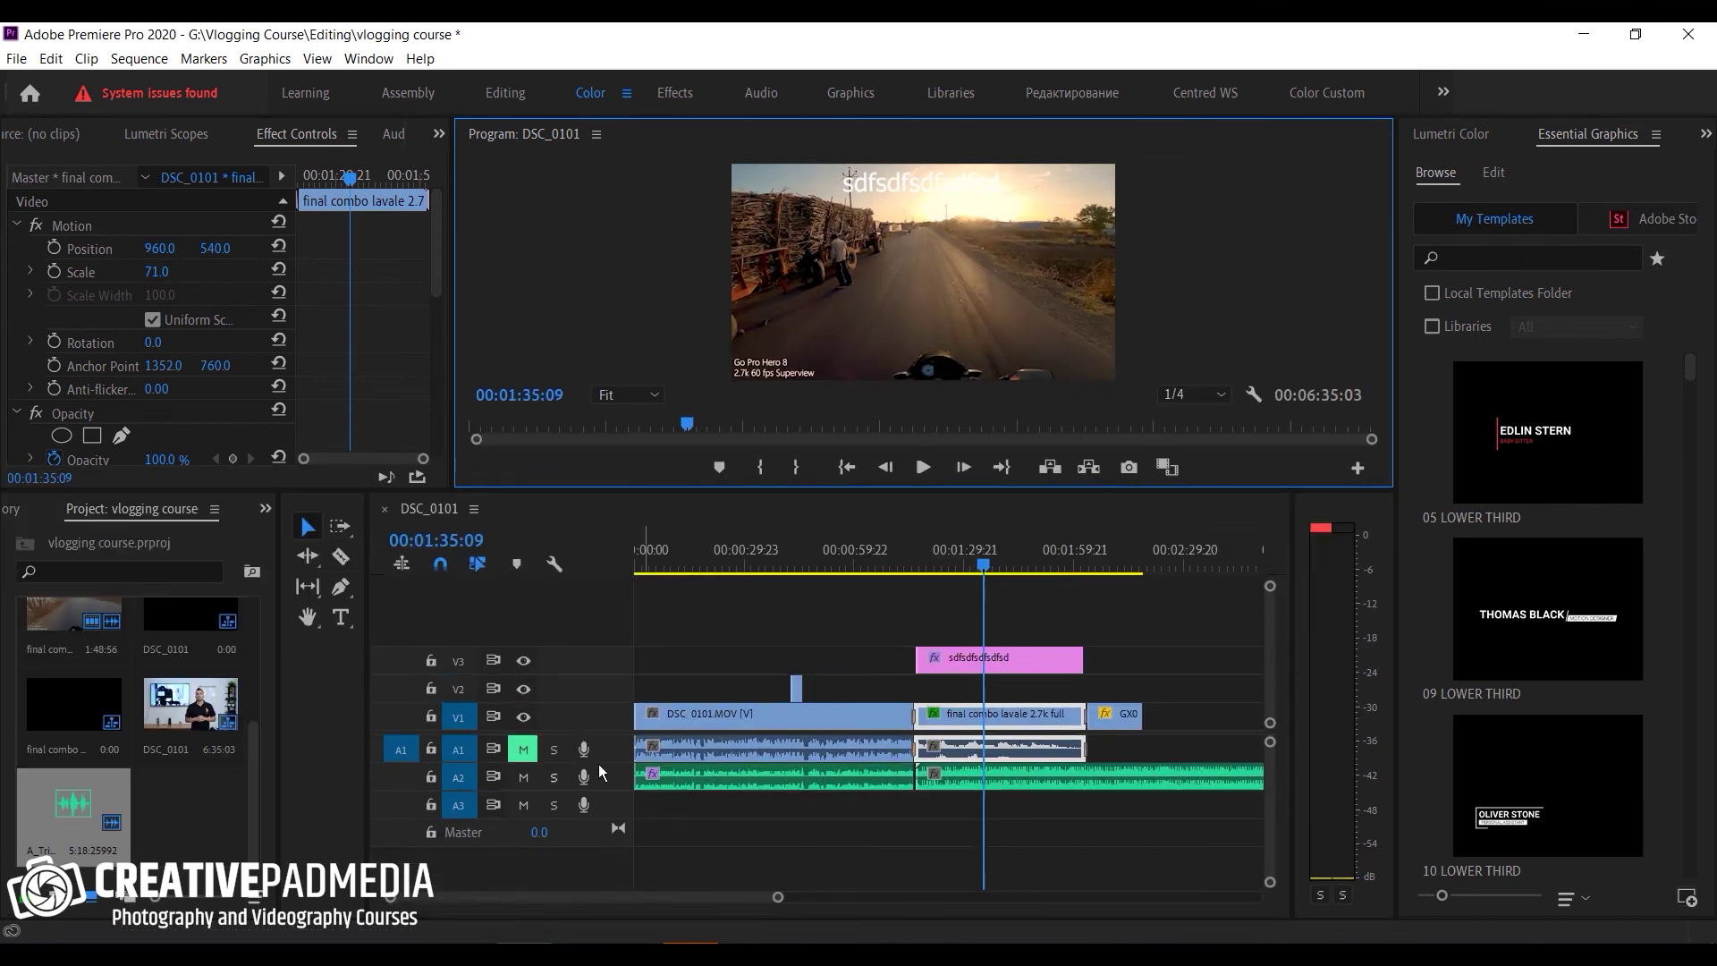
{"action": "left_click_drag", "start_coordinate": [617, 790], "coordinate": [619, 821]}
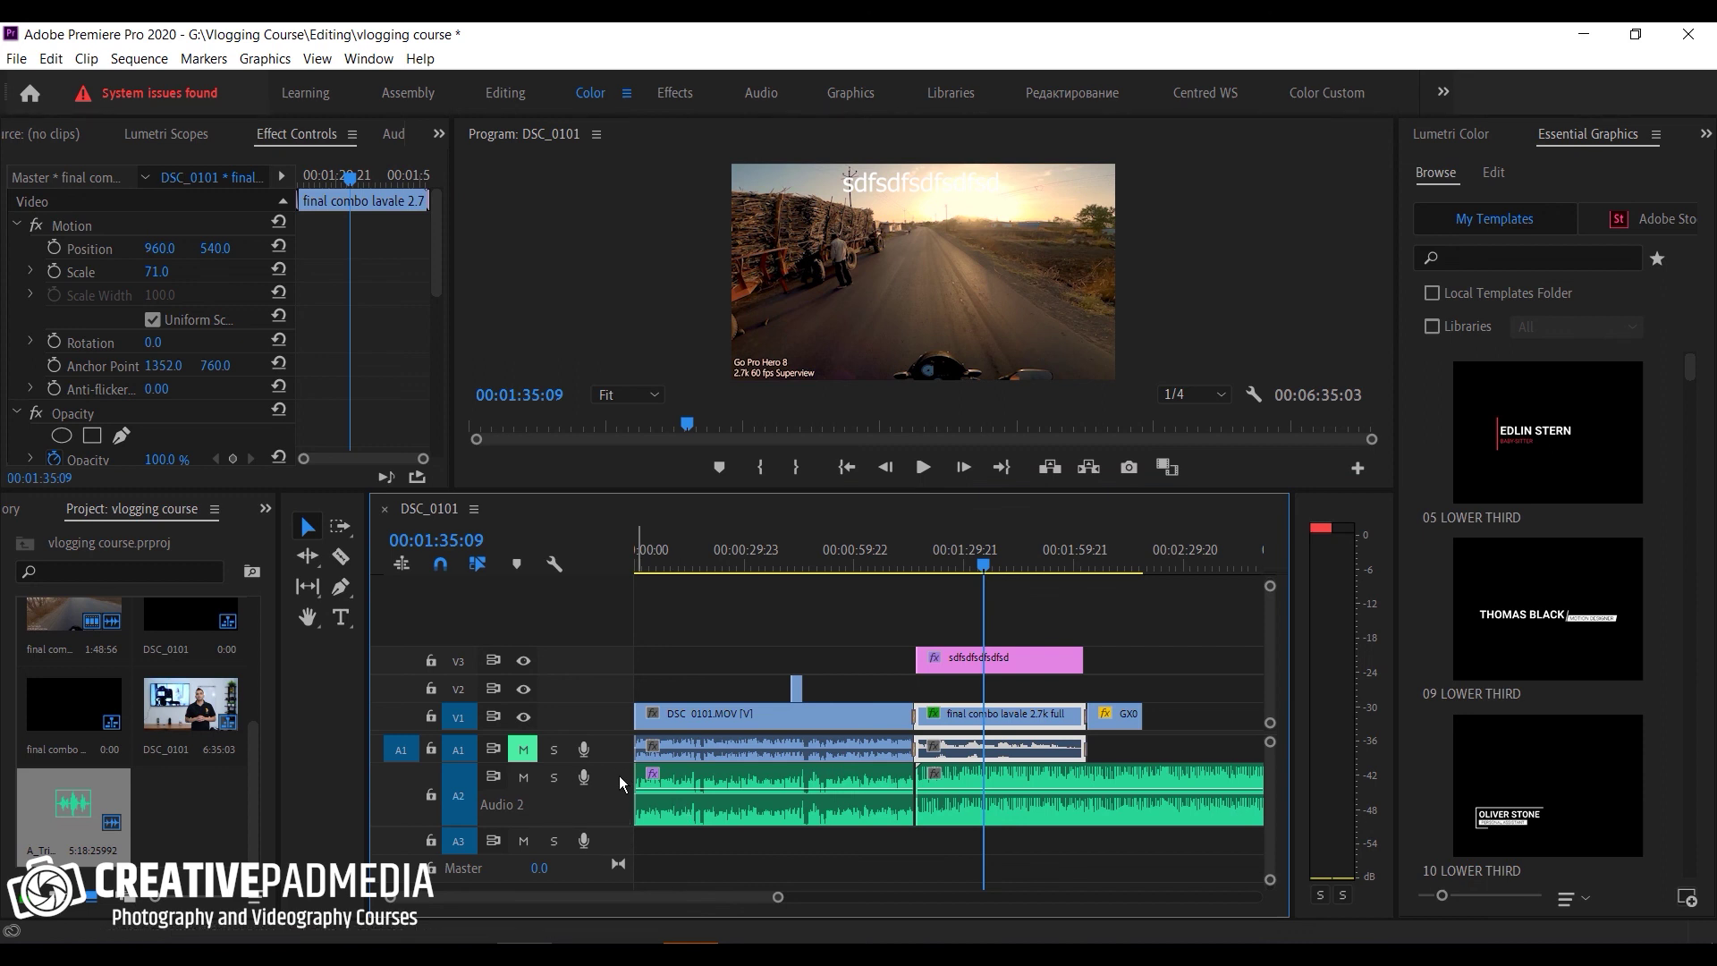
{"action": "left_click_drag", "start_coordinate": [624, 828], "coordinate": [624, 846]}
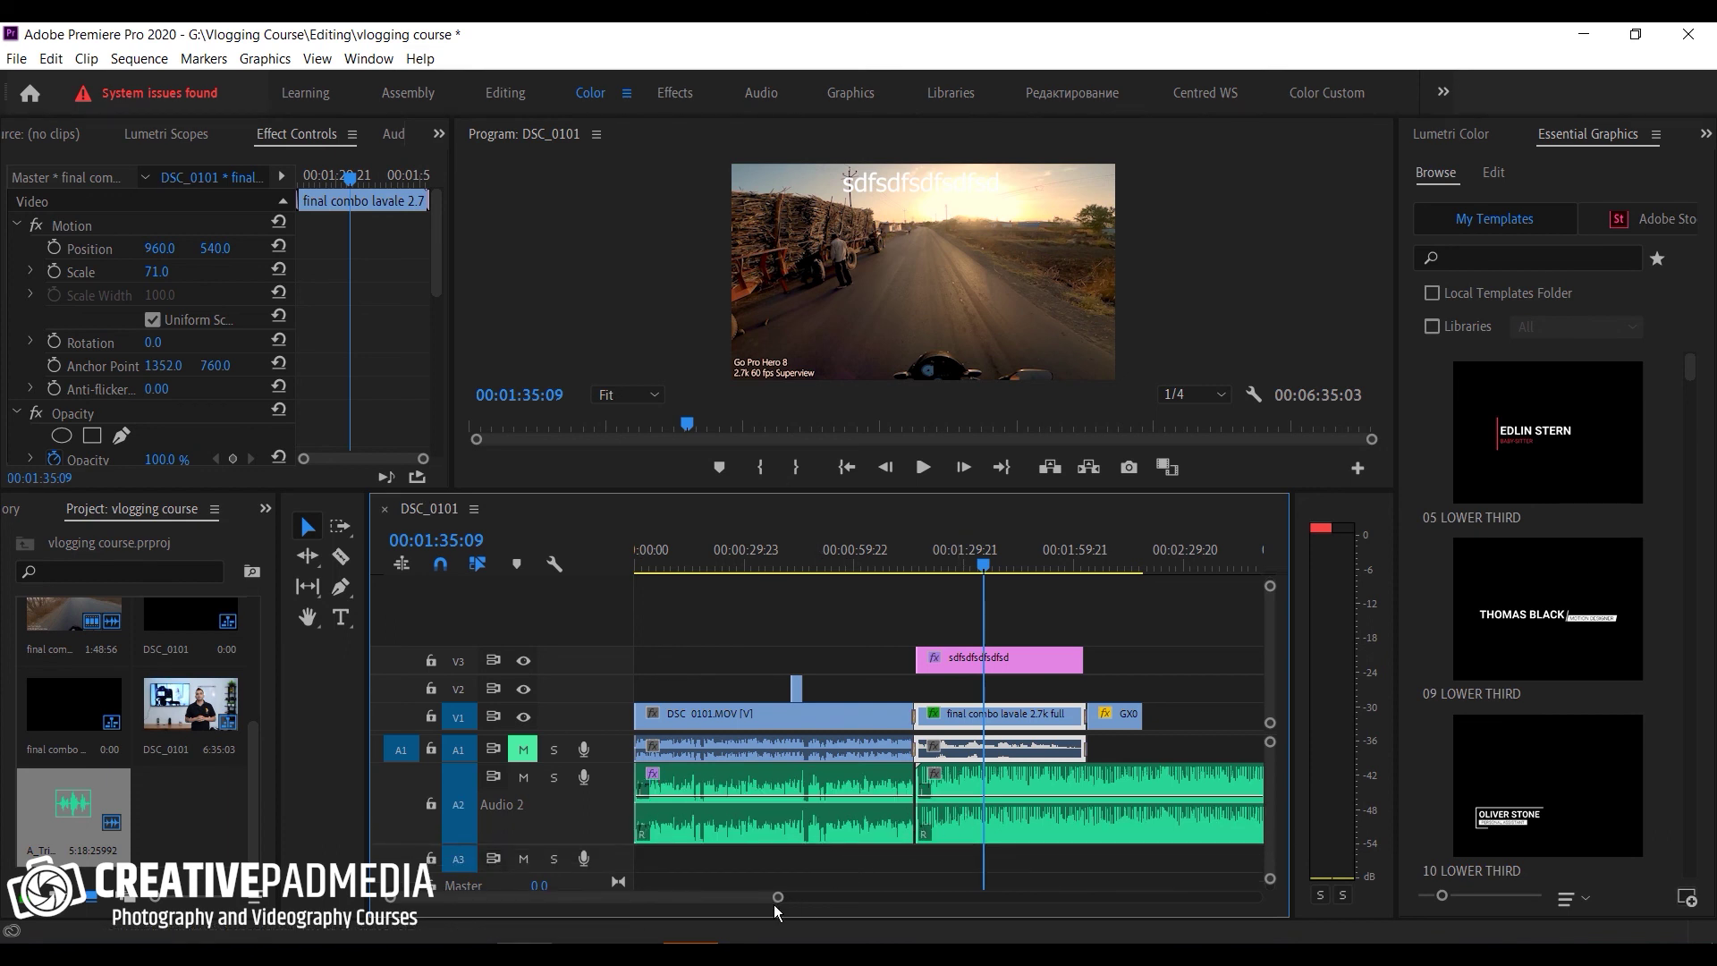
Step: Lower the volume line of the music clip on A2 and play the sequence briefly to check the quieter level
{"action": "left_click_drag", "start_coordinate": [778, 898], "coordinate": [870, 898]}
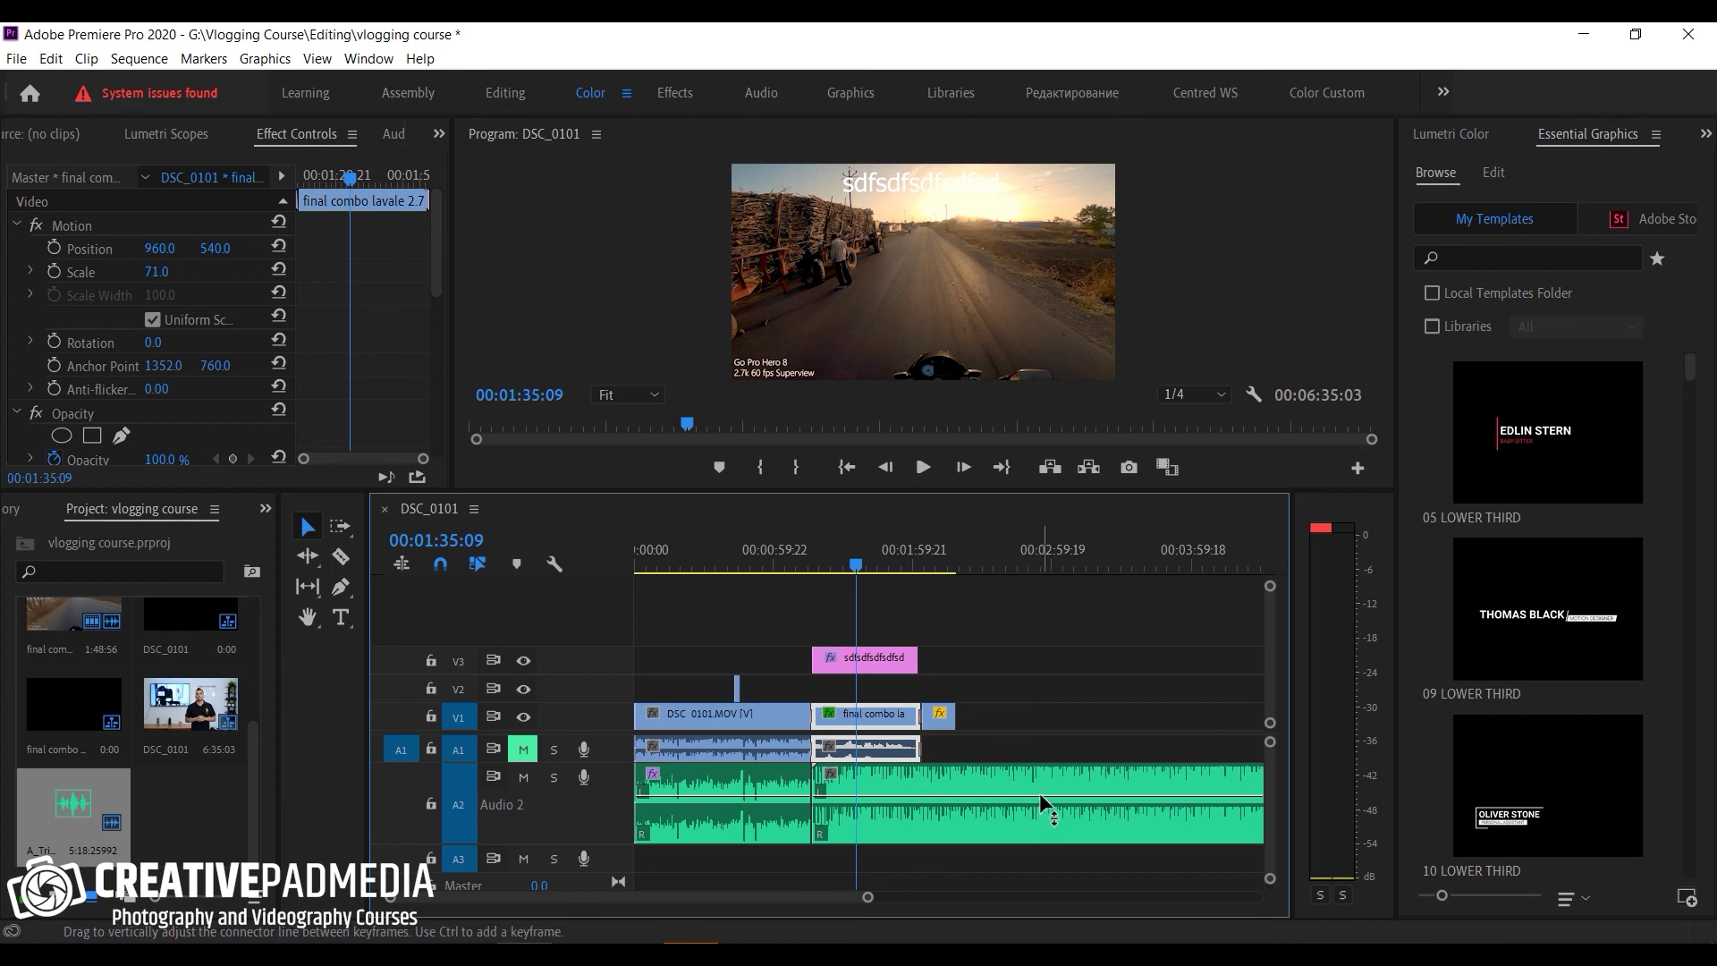
{"action": "left_click_drag", "start_coordinate": [1039, 793], "coordinate": [1034, 814]}
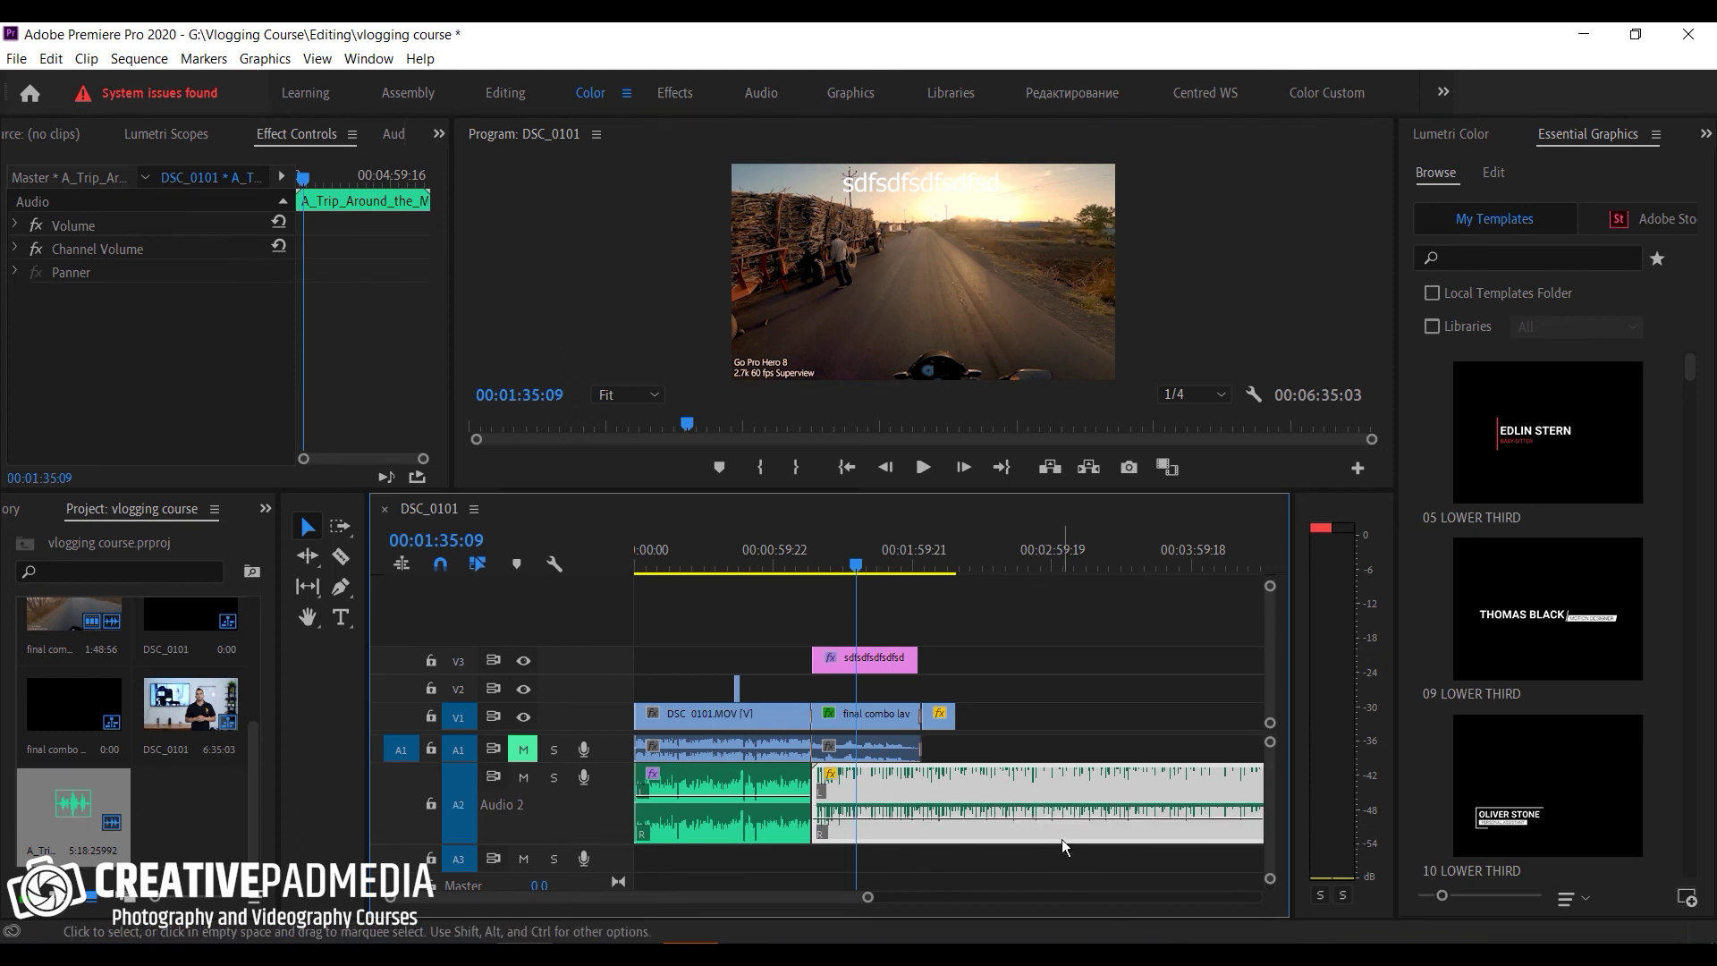
{"action": "left_click", "coordinate": [923, 468]}
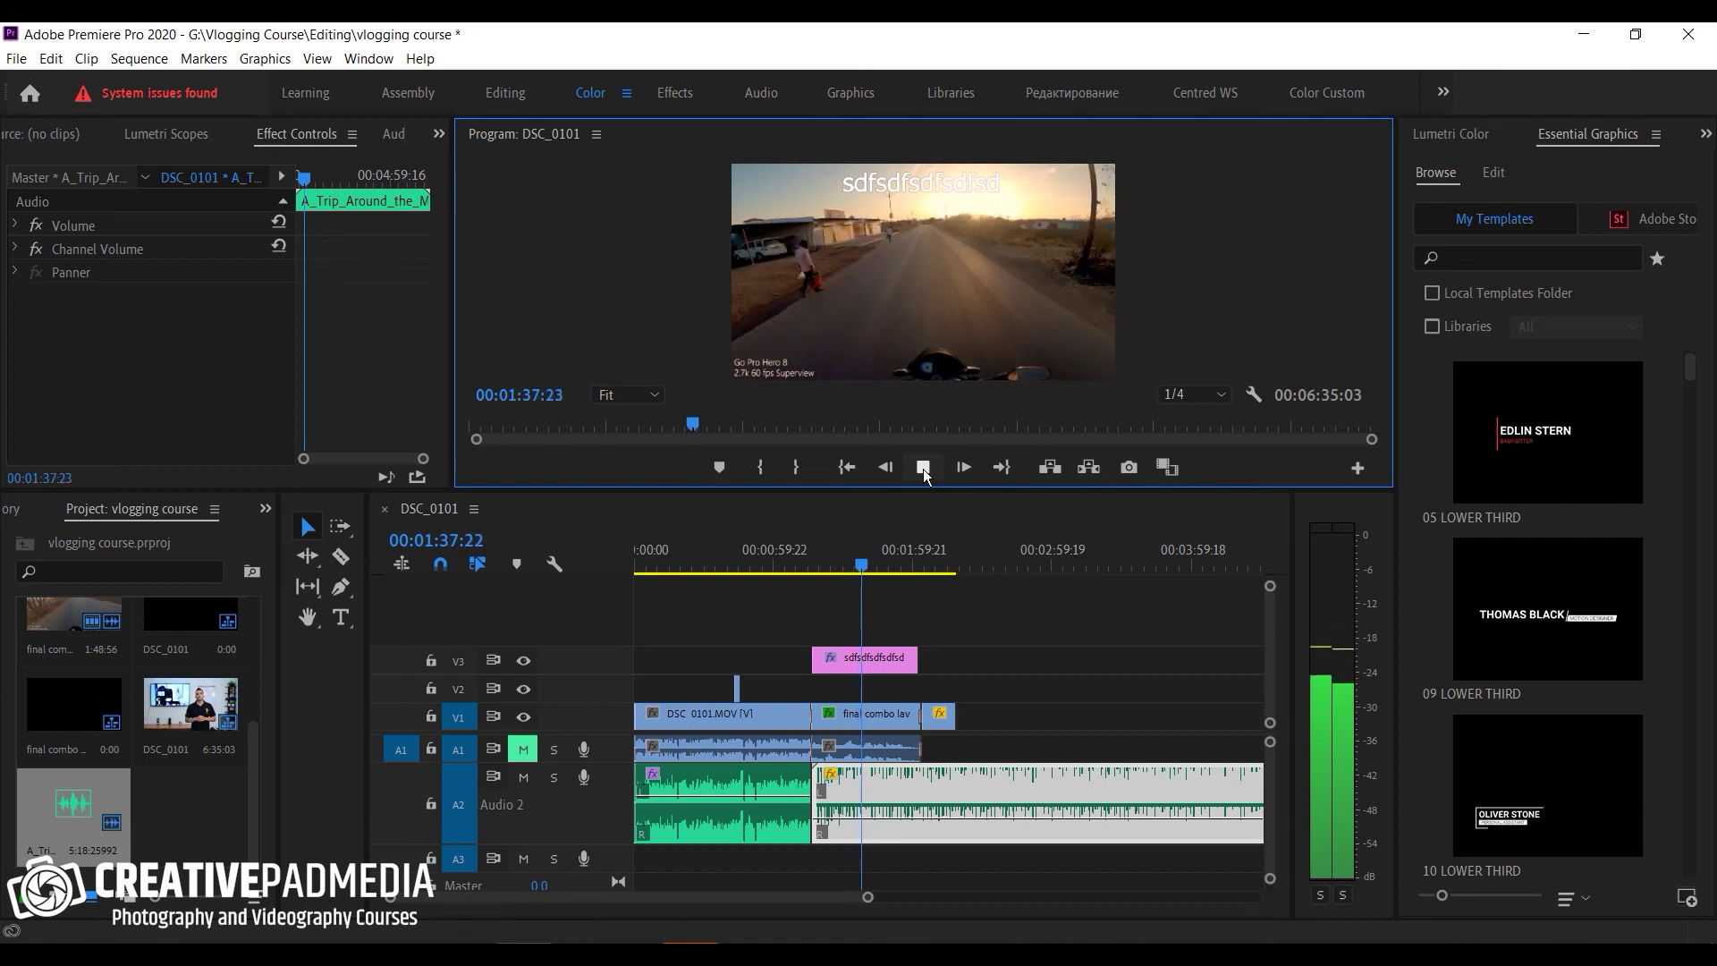
{"action": "left_click", "coordinate": [923, 468]}
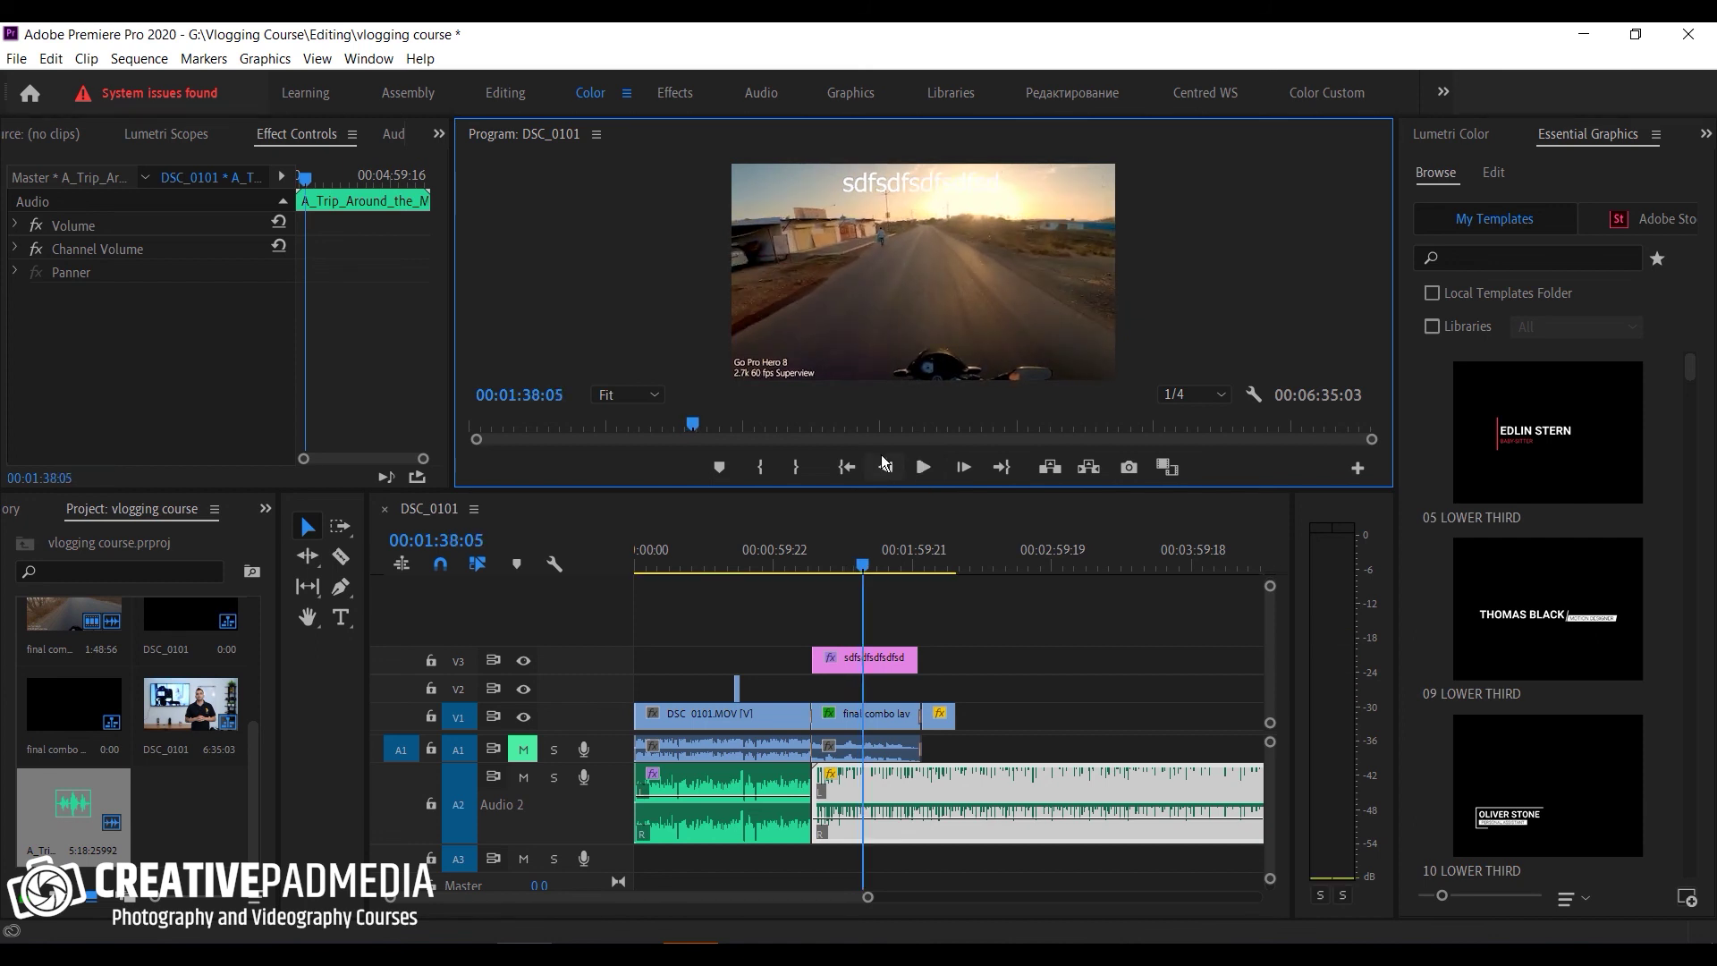